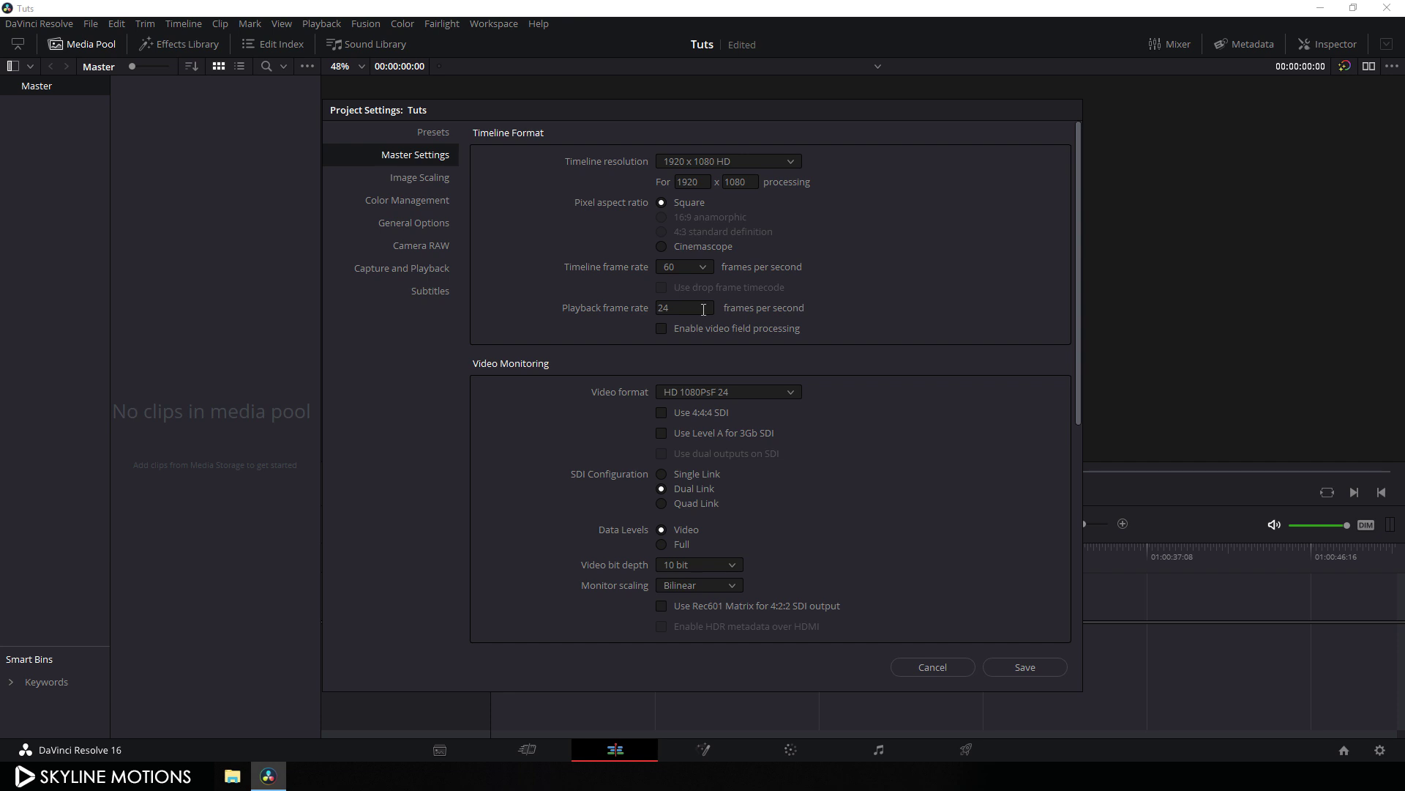
Set the project's playback frame rate to 60 frames per second and save the project settings
{"action": "left_click", "coordinate": [702, 307]}
{"action": "type", "text": "60"}
{"action": "left_click", "coordinate": [1039, 669]}
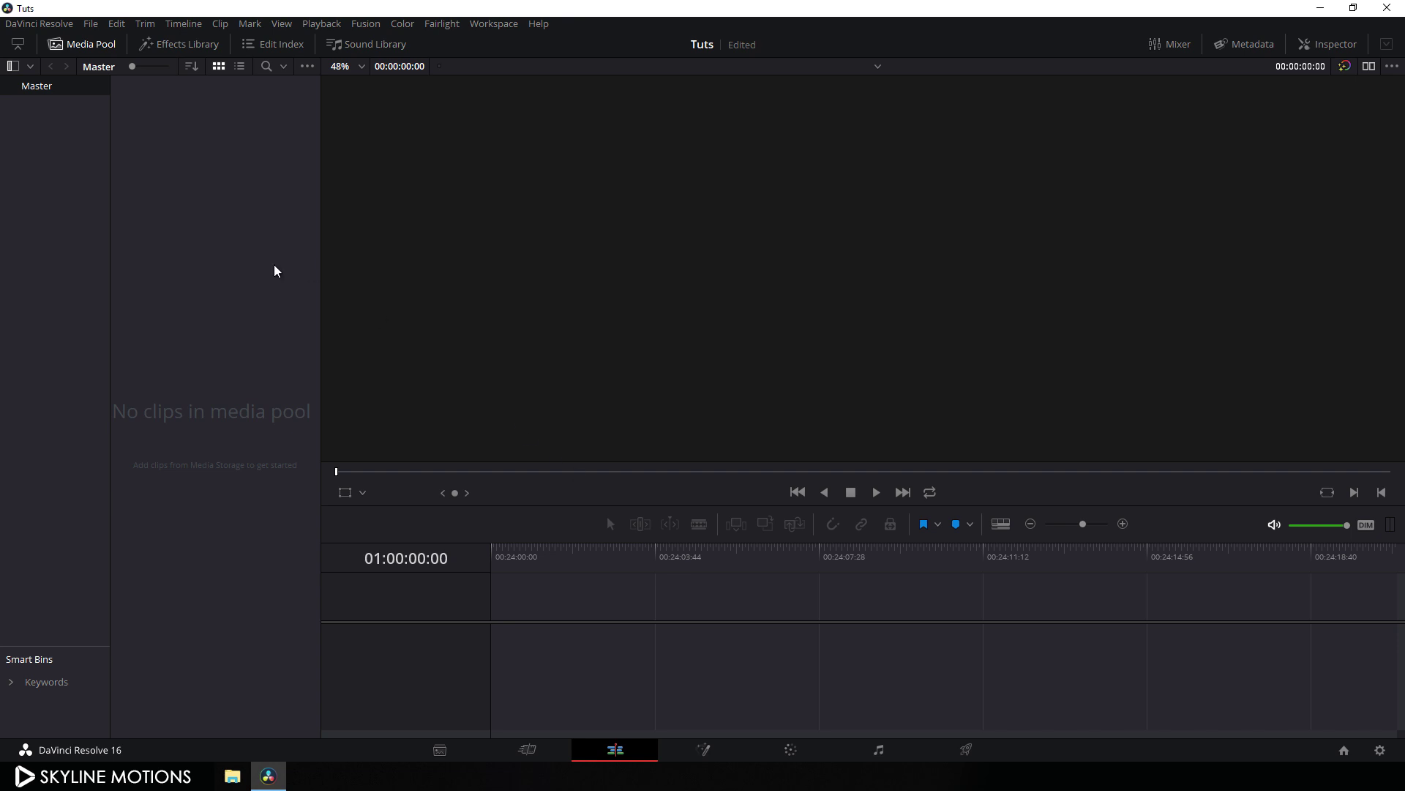
Create a new Fusion composition clip in the media pool named "Title 01" with a duration of 3 seconds
{"action": "right_click", "coordinate": [222, 199]}
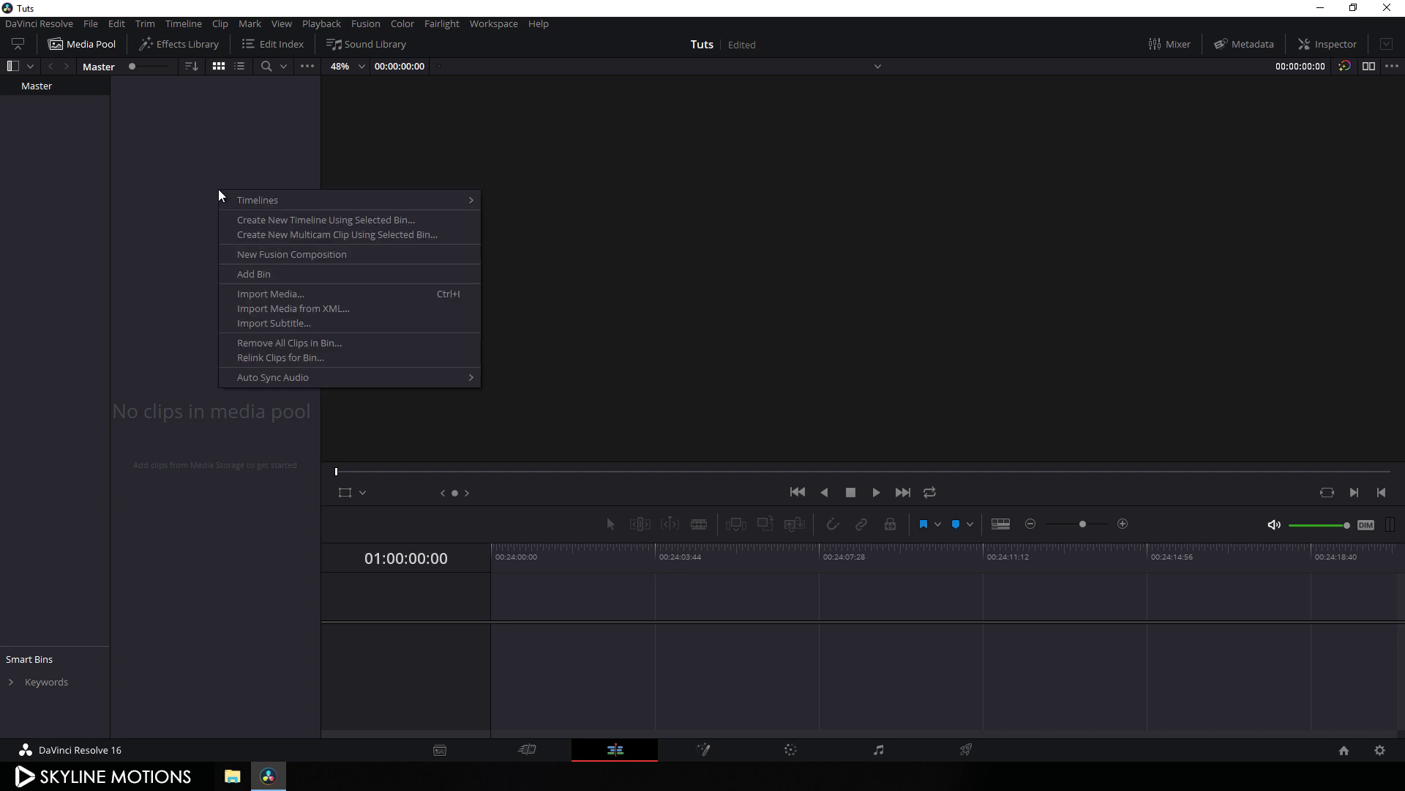
{"action": "left_click", "coordinate": [244, 258]}
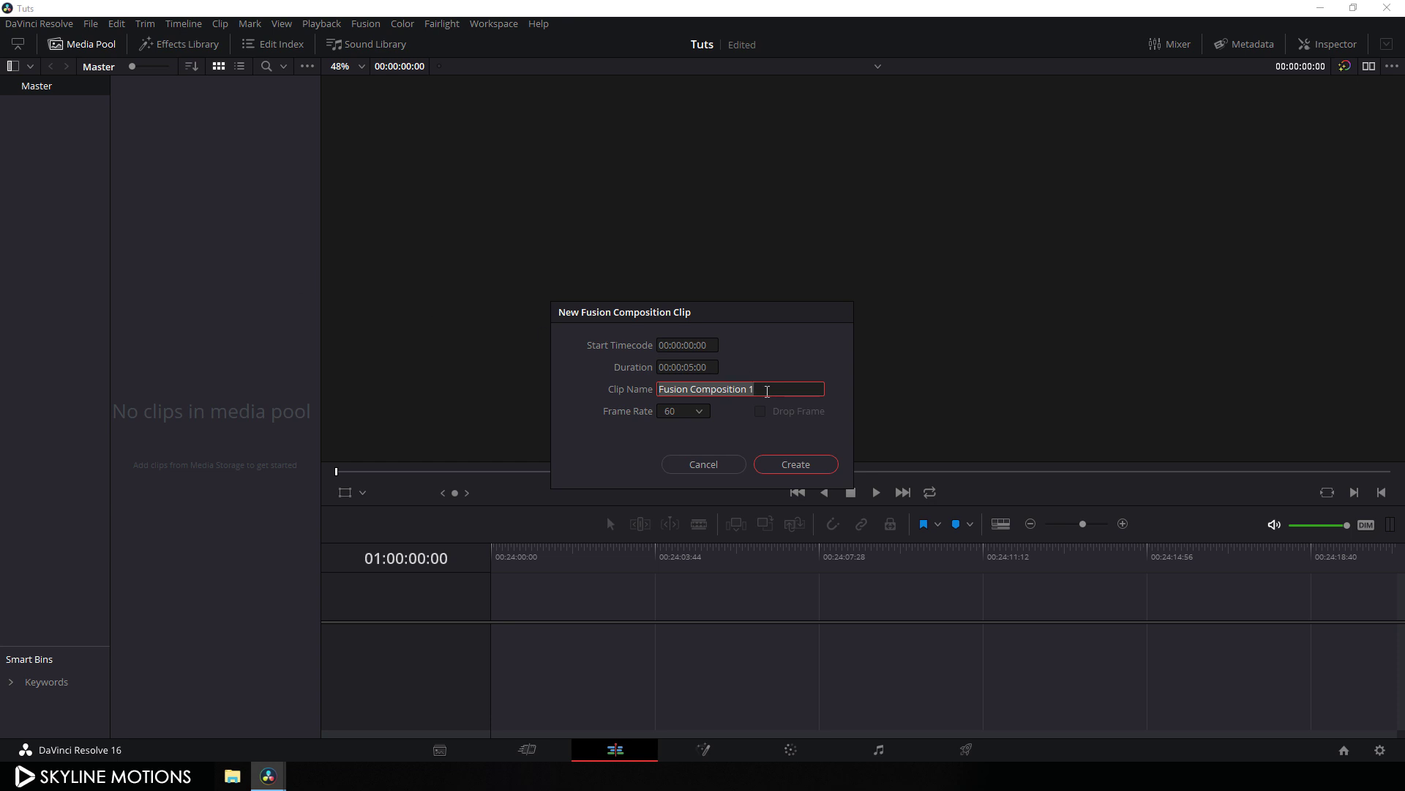
{"action": "key", "text": "BackSpace"}
{"action": "type", "text": "Titl"}
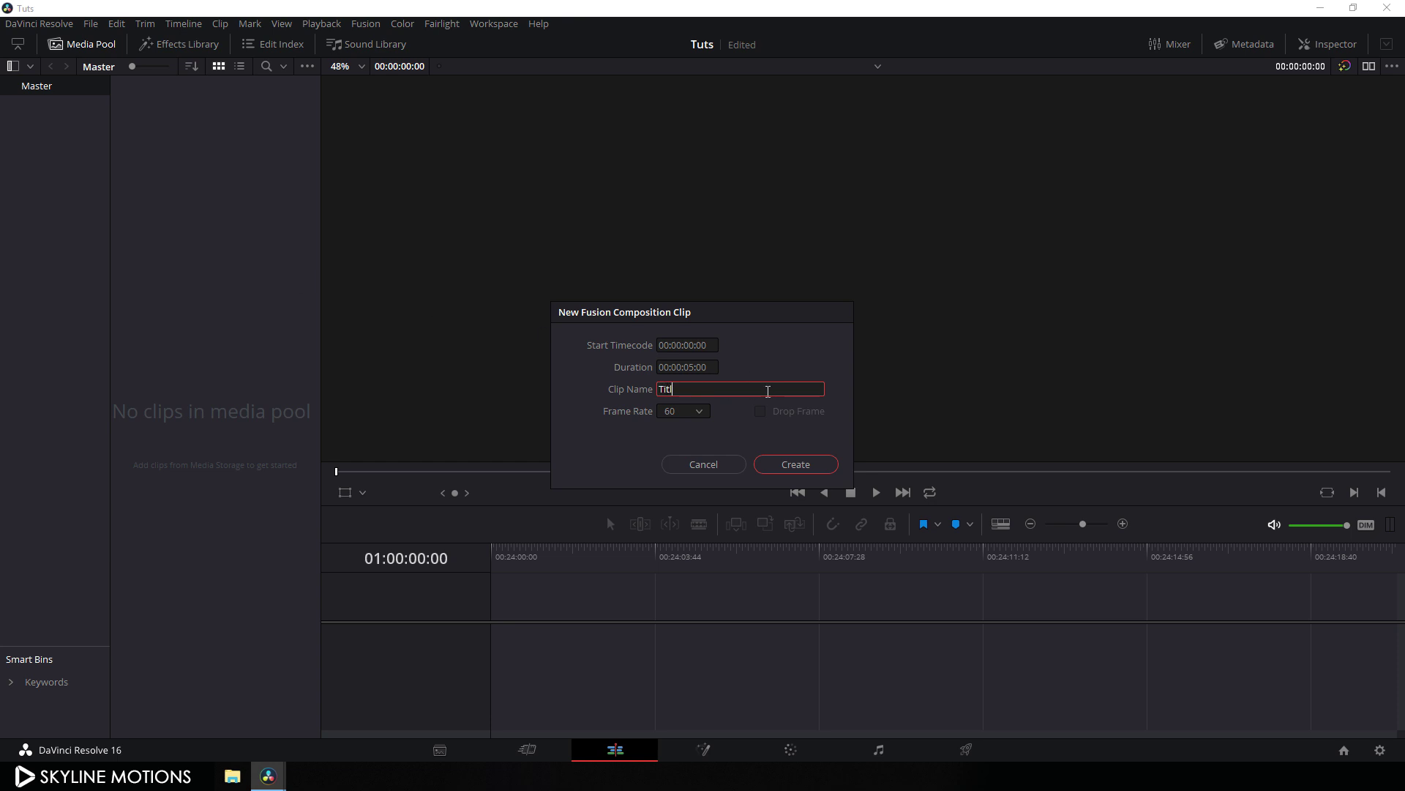
{"action": "type", "text": "e 01"}
{"action": "left_click", "coordinate": [693, 367]}
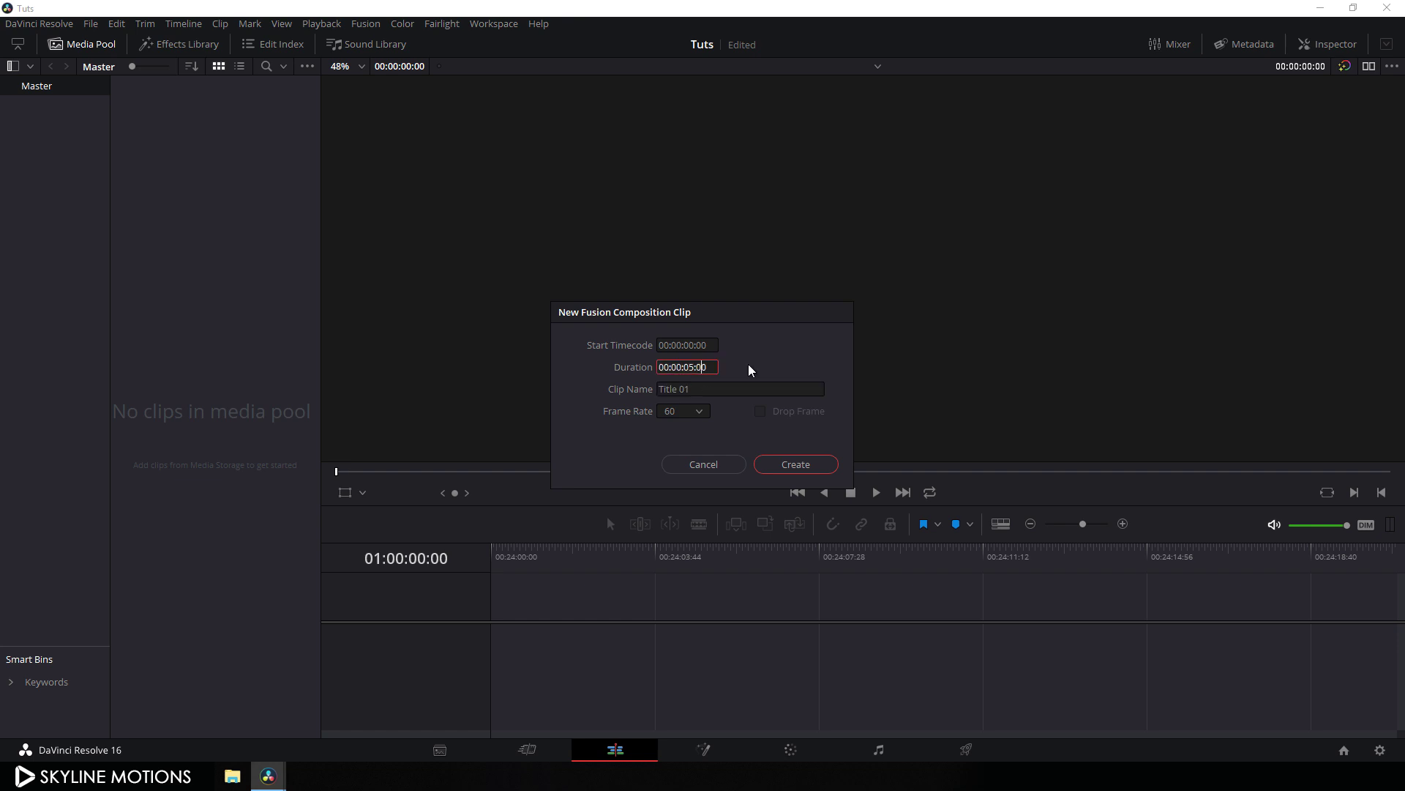
{"action": "key", "text": "BackSpace"}
{"action": "type", "text": "3"}
{"action": "left_click", "coordinate": [781, 462]}
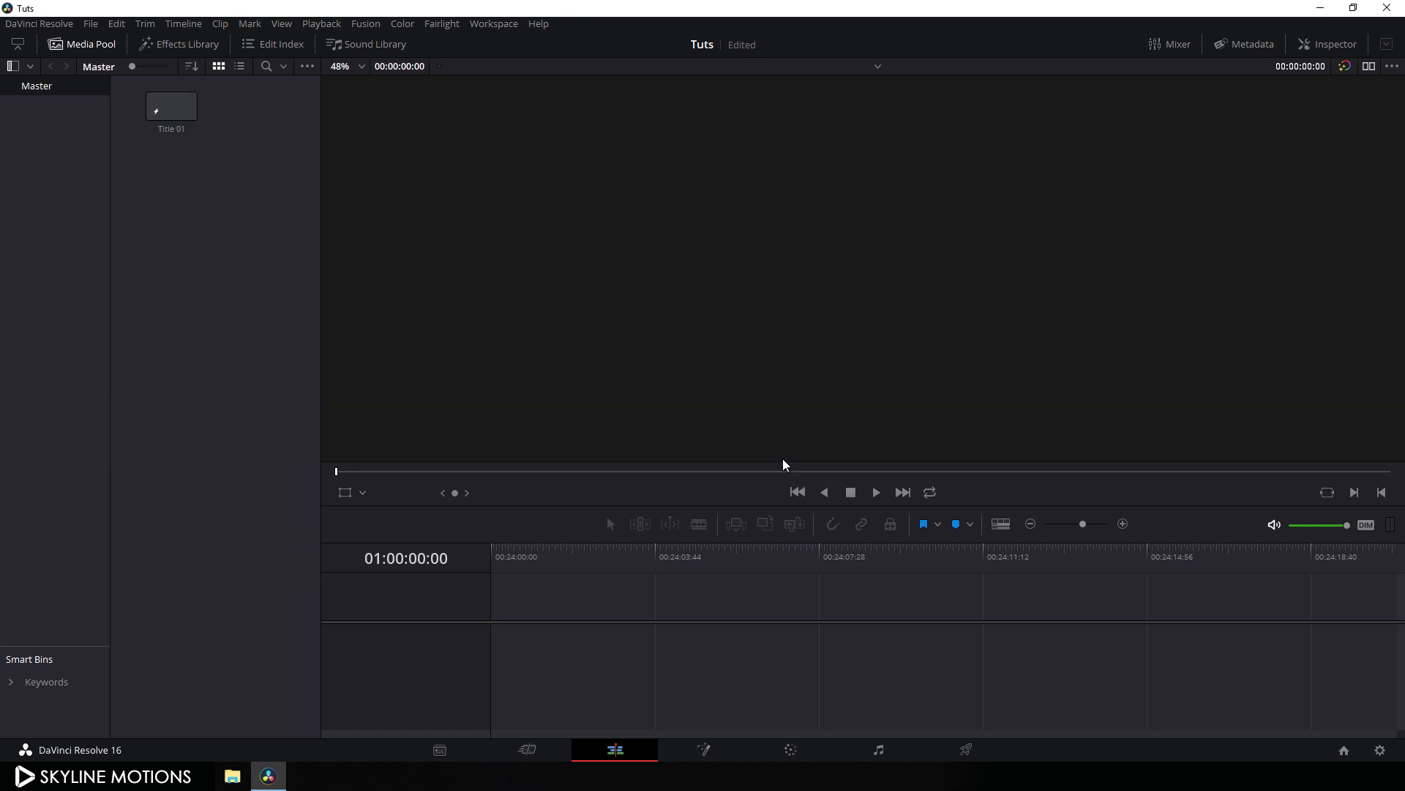
Place the Title 01 composition at the start of a new timeline and open it on the Fusion page
{"action": "left_click_drag", "start_coordinate": [176, 108], "coordinate": [474, 618]}
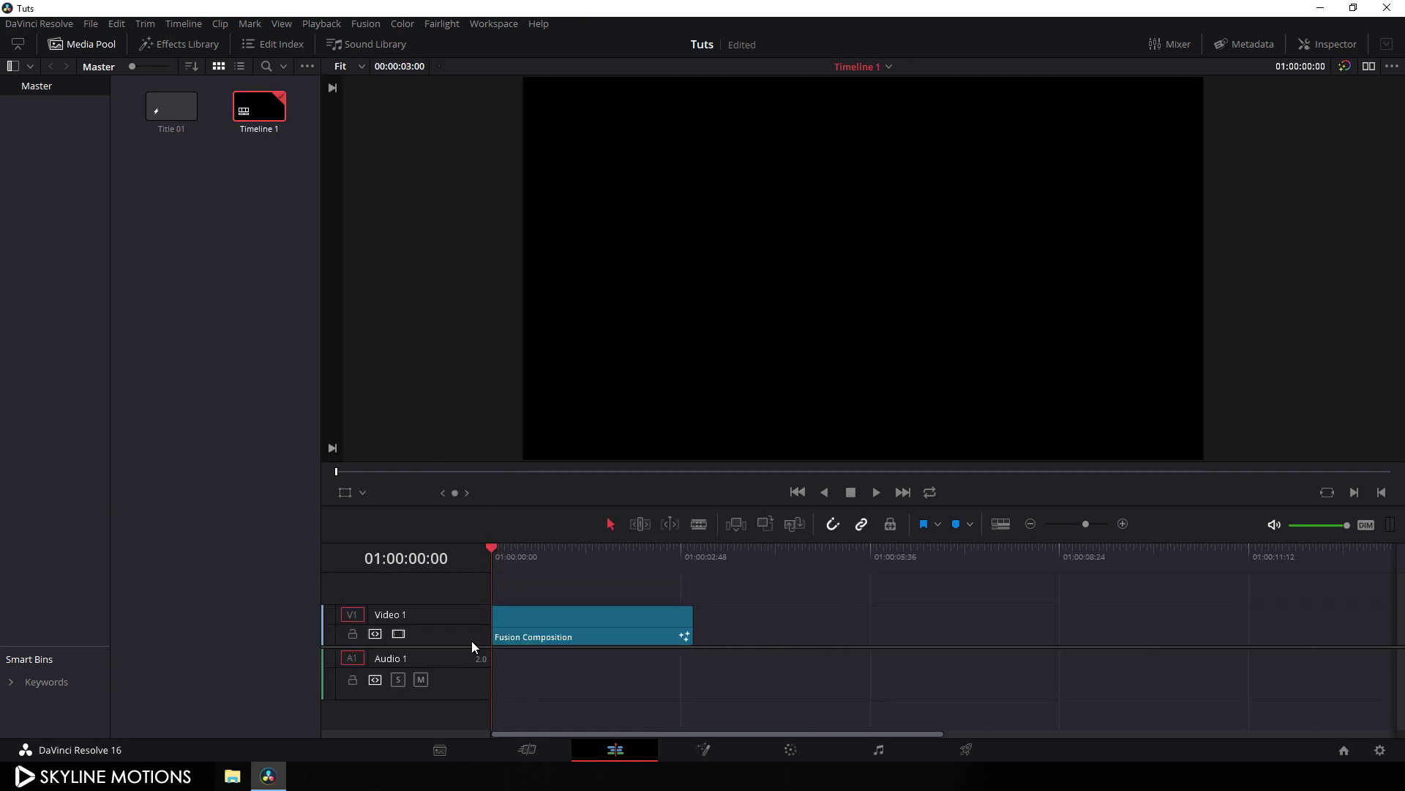
{"action": "left_click", "coordinate": [705, 750]}
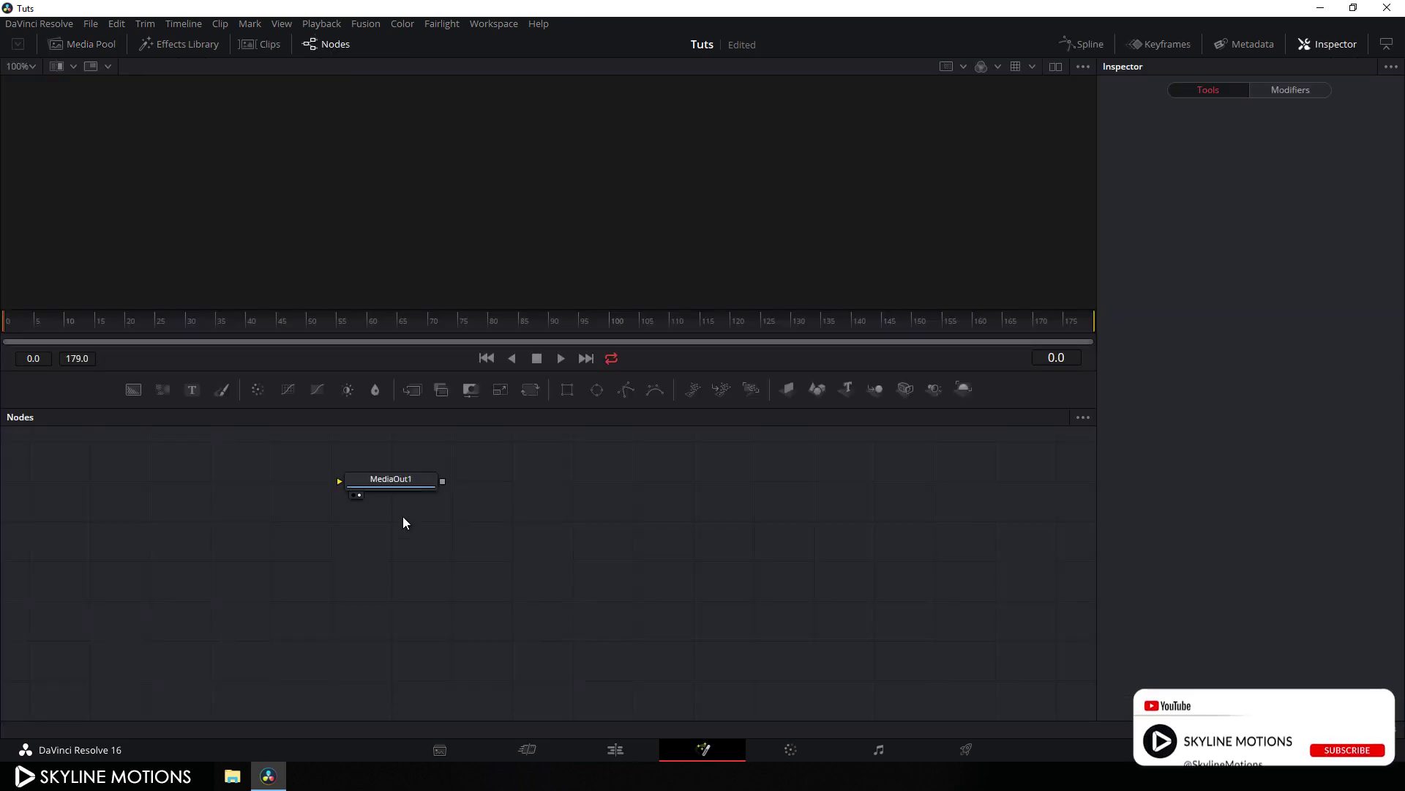
Move MediaOut1 well away to make room, add a Text node upstream of it, and show the Text node in the viewer
{"action": "left_click_drag", "start_coordinate": [399, 486], "coordinate": [1013, 666]}
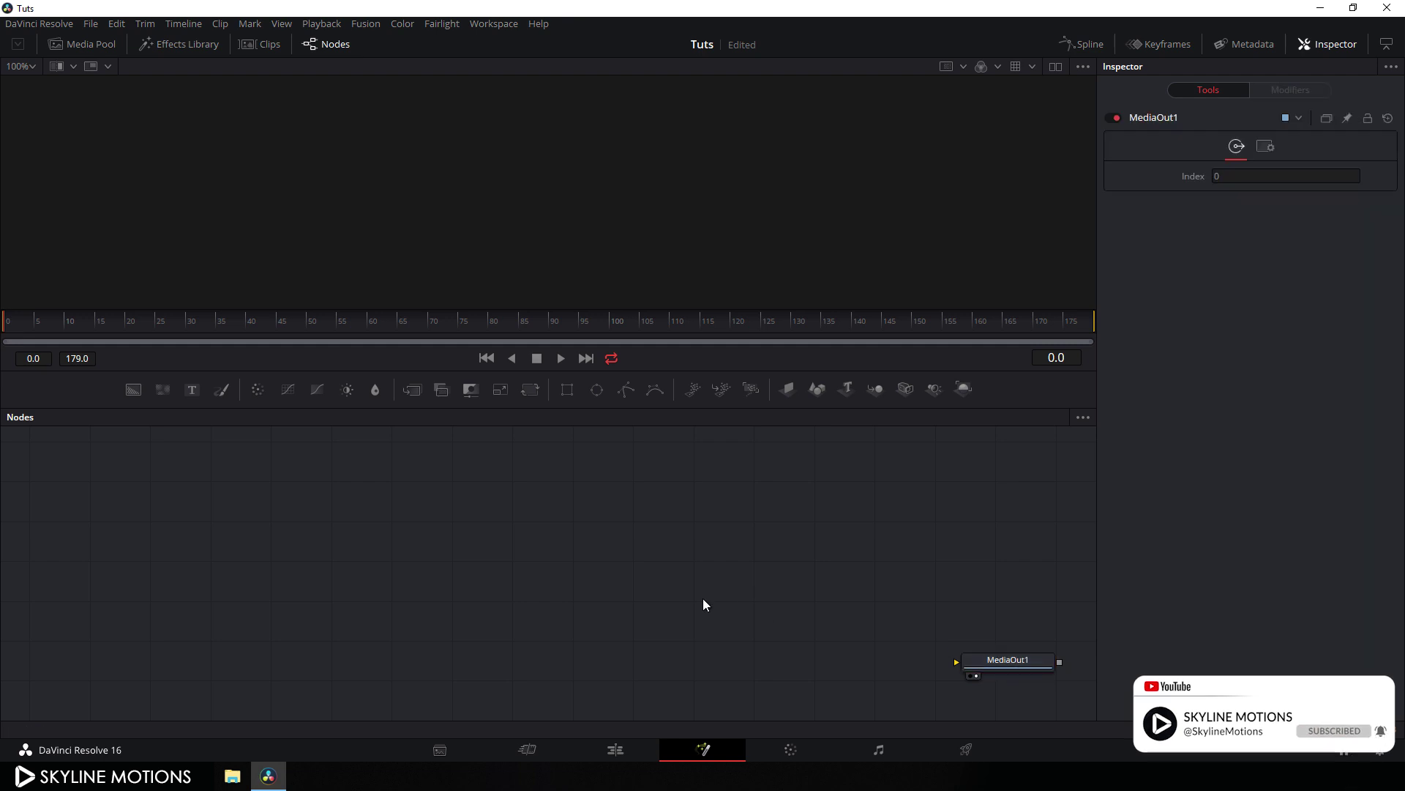
{"action": "left_click", "coordinate": [191, 391]}
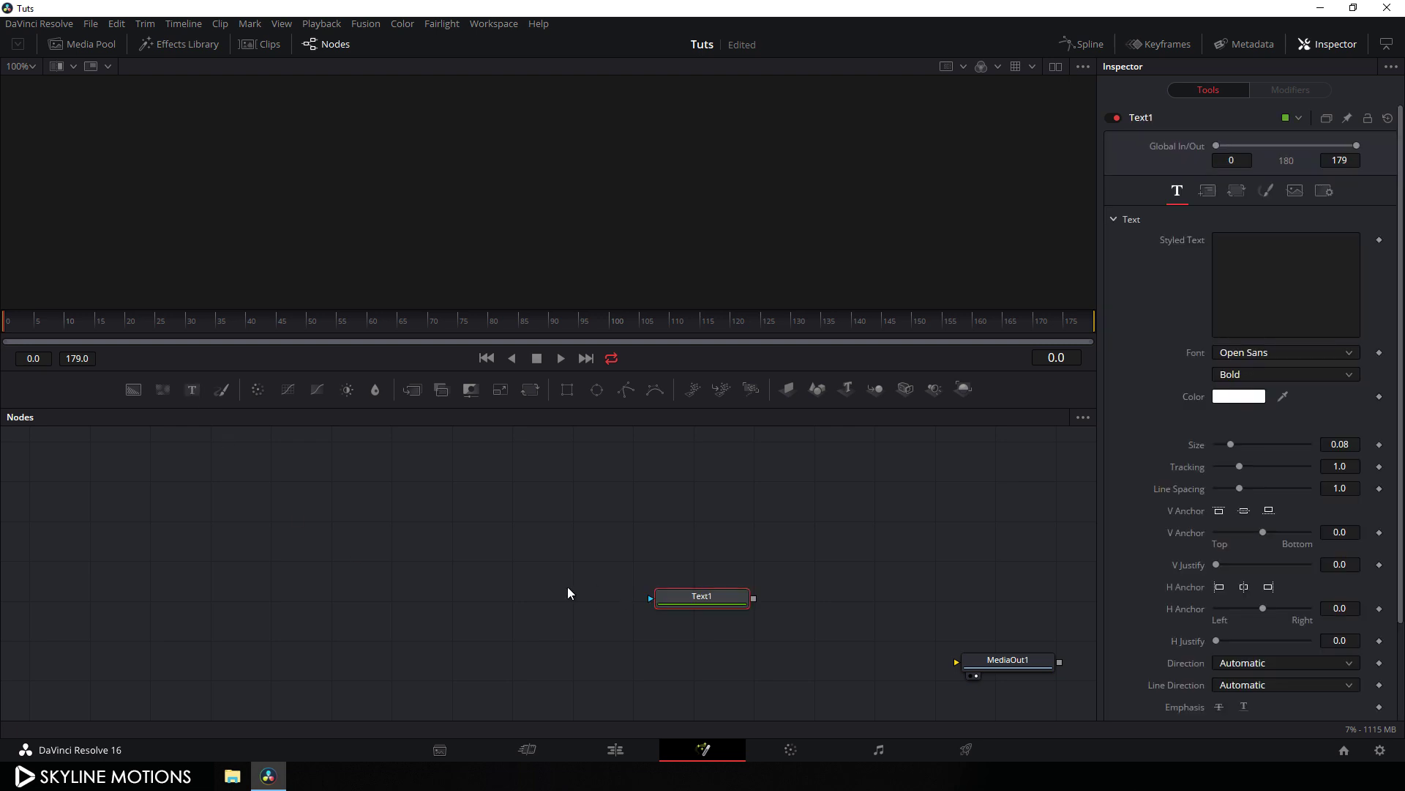
{"action": "left_click_drag", "start_coordinate": [705, 599], "coordinate": [475, 527]}
{"action": "key", "text": "1"}
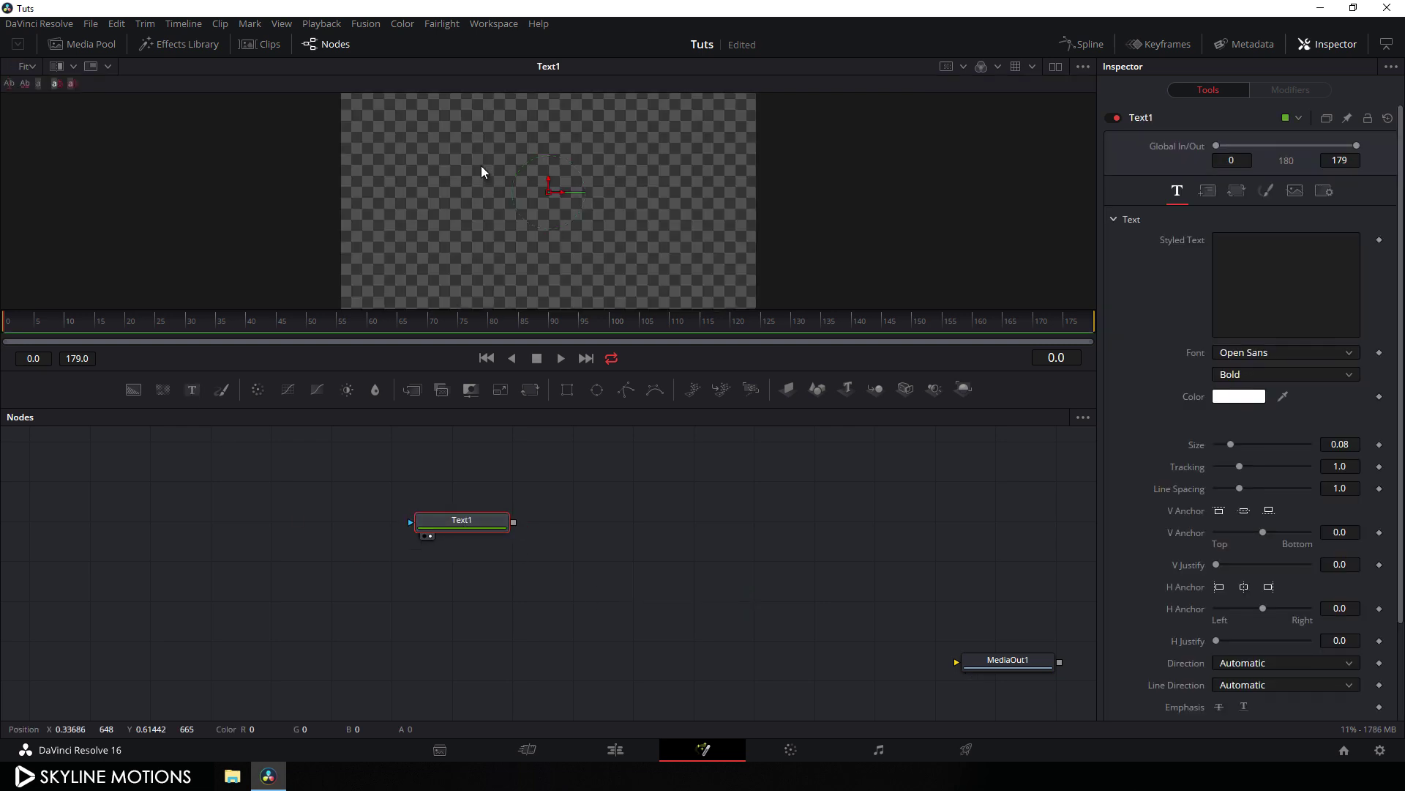
Enter "CREATIVE" as the Text1 node's styled text and set its font to Century Gothic Regular
{"action": "left_click", "coordinate": [1250, 255]}
{"action": "type", "text": "CR"}
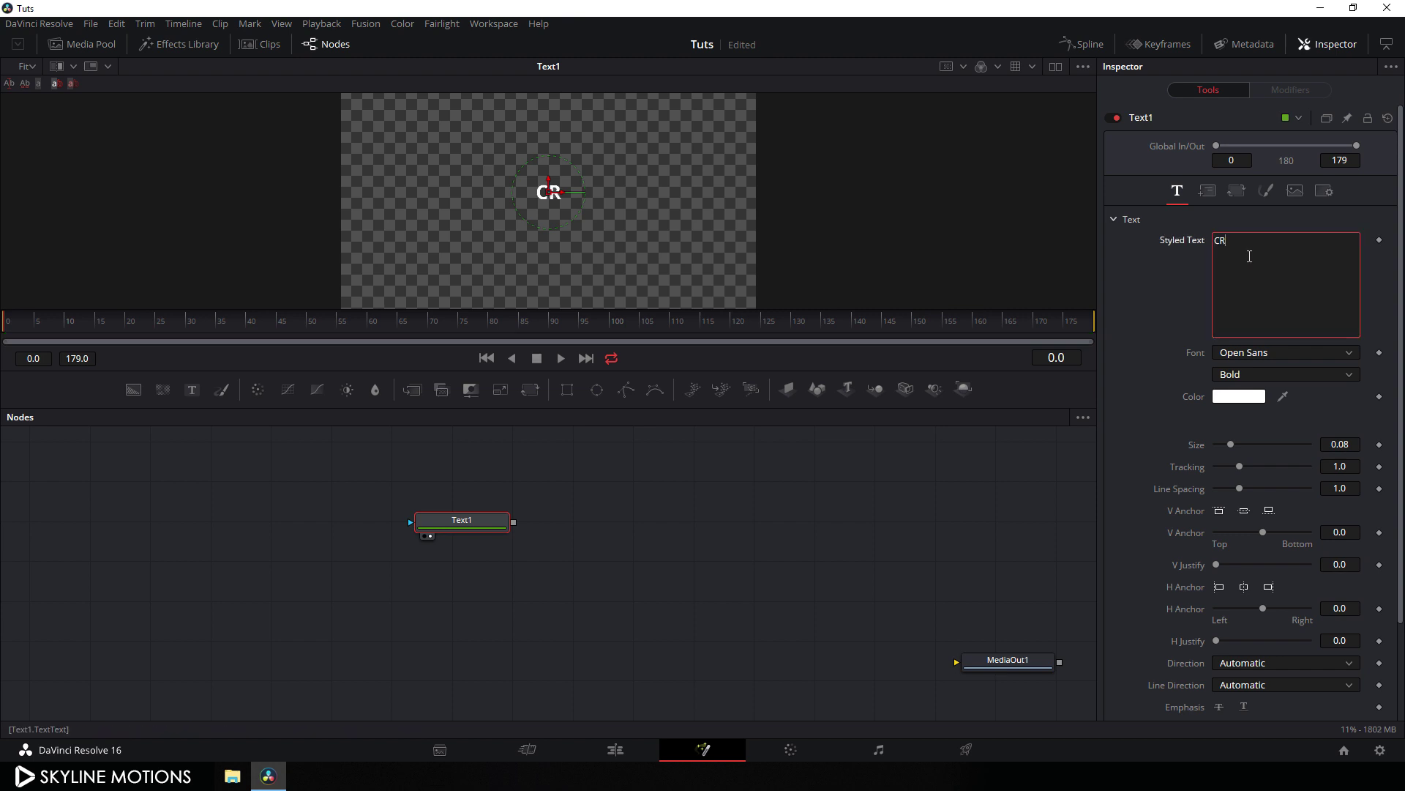
{"action": "type", "text": "EATIVE"}
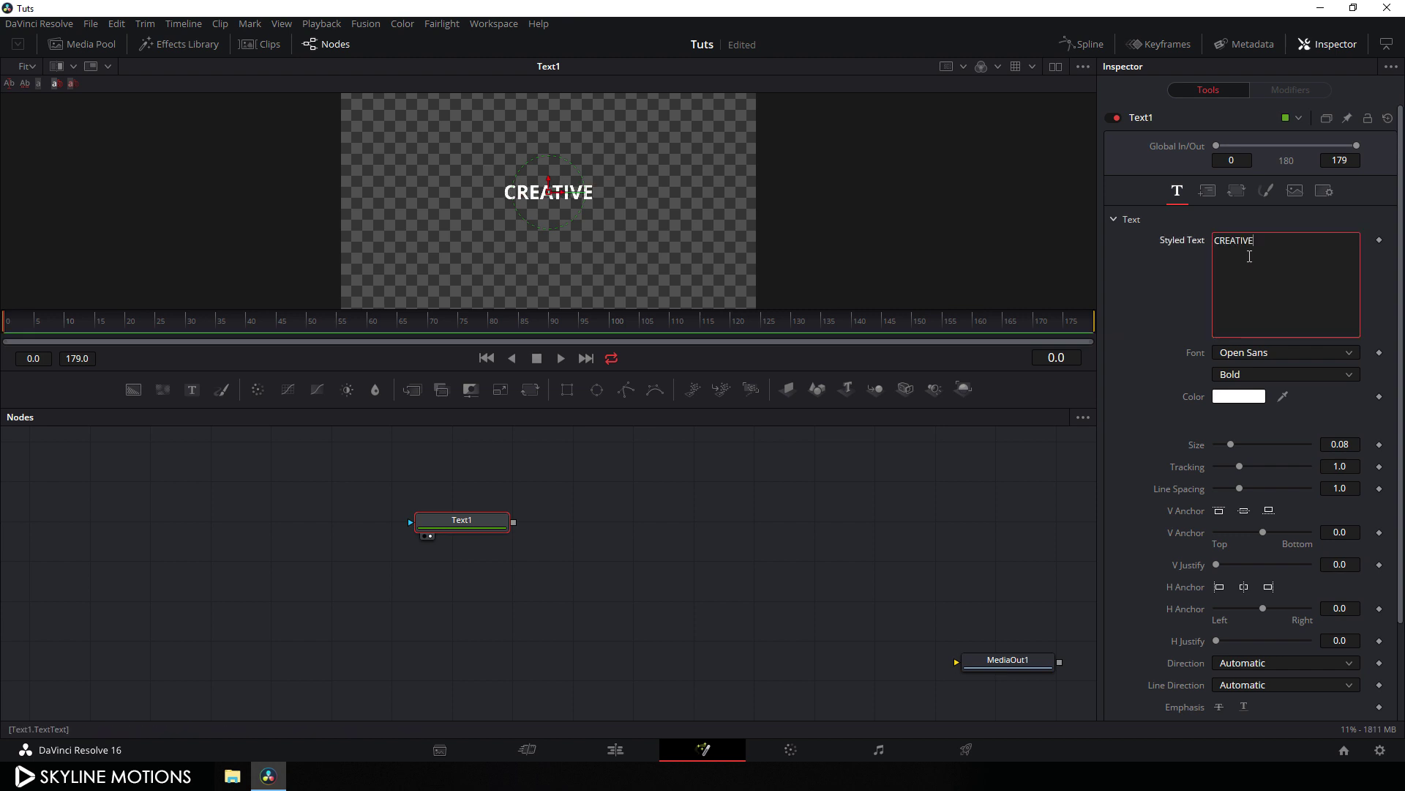
{"action": "left_click", "coordinate": [1262, 353]}
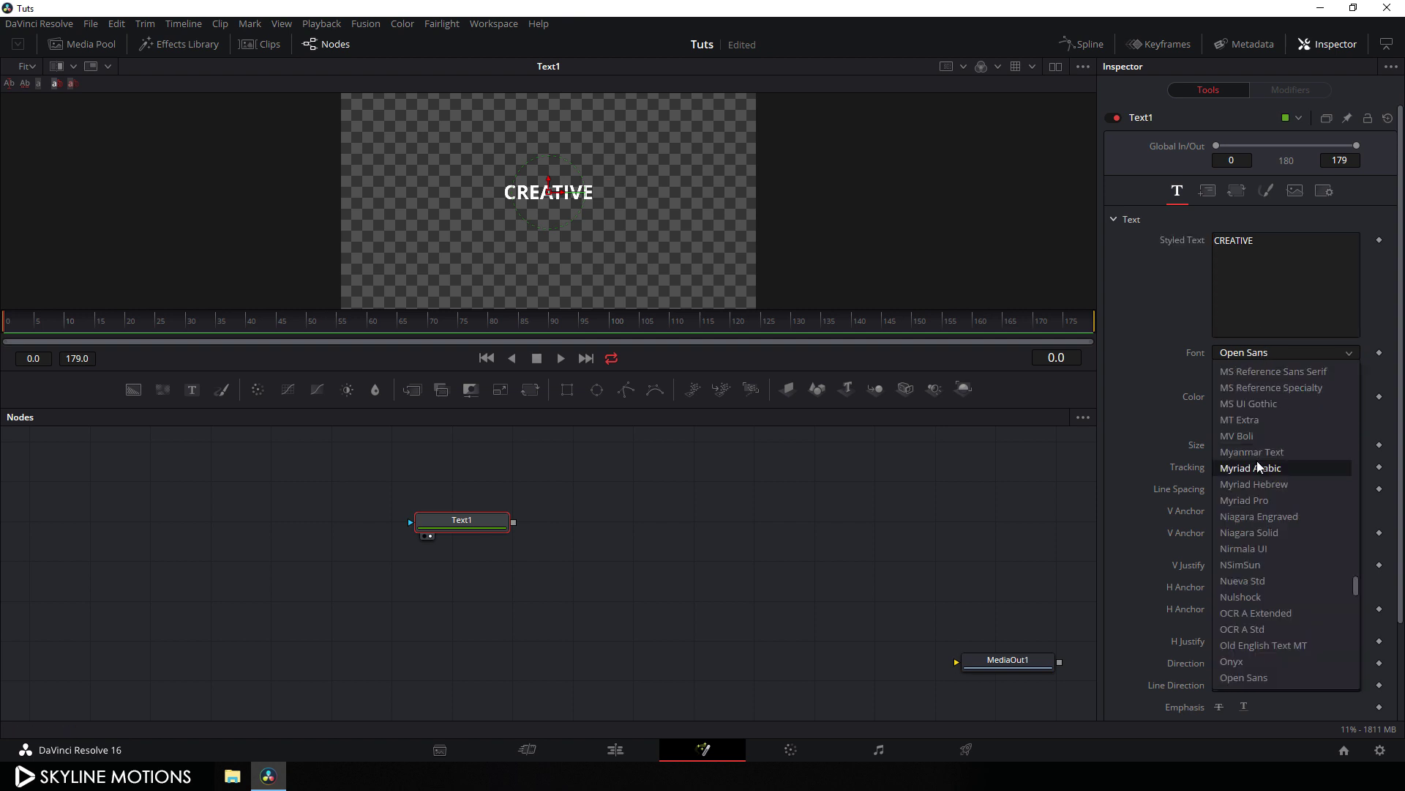
{"action": "scroll", "coordinate": [1258, 459], "scroll_direction": "up", "scroll_amount": 15}
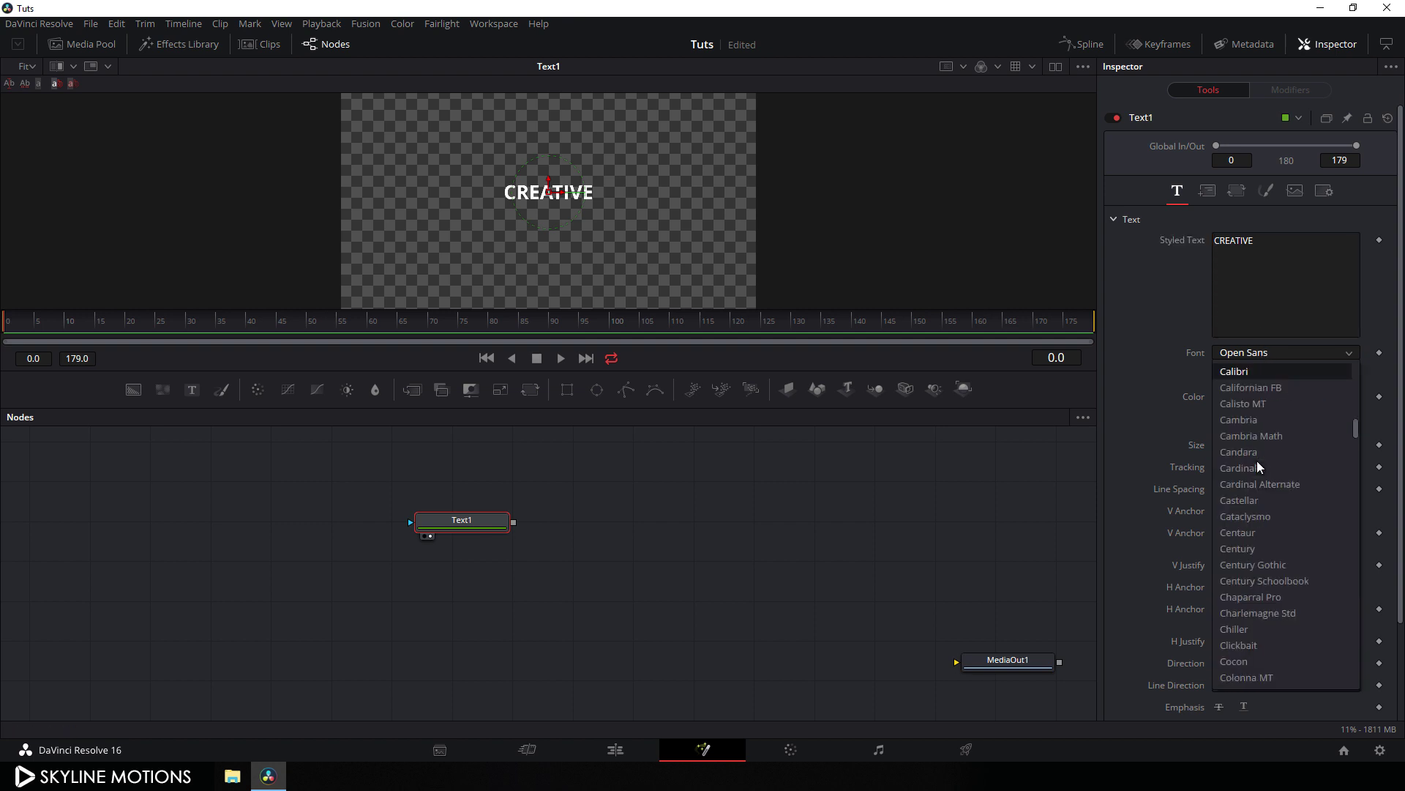
{"action": "left_click", "coordinate": [1267, 569]}
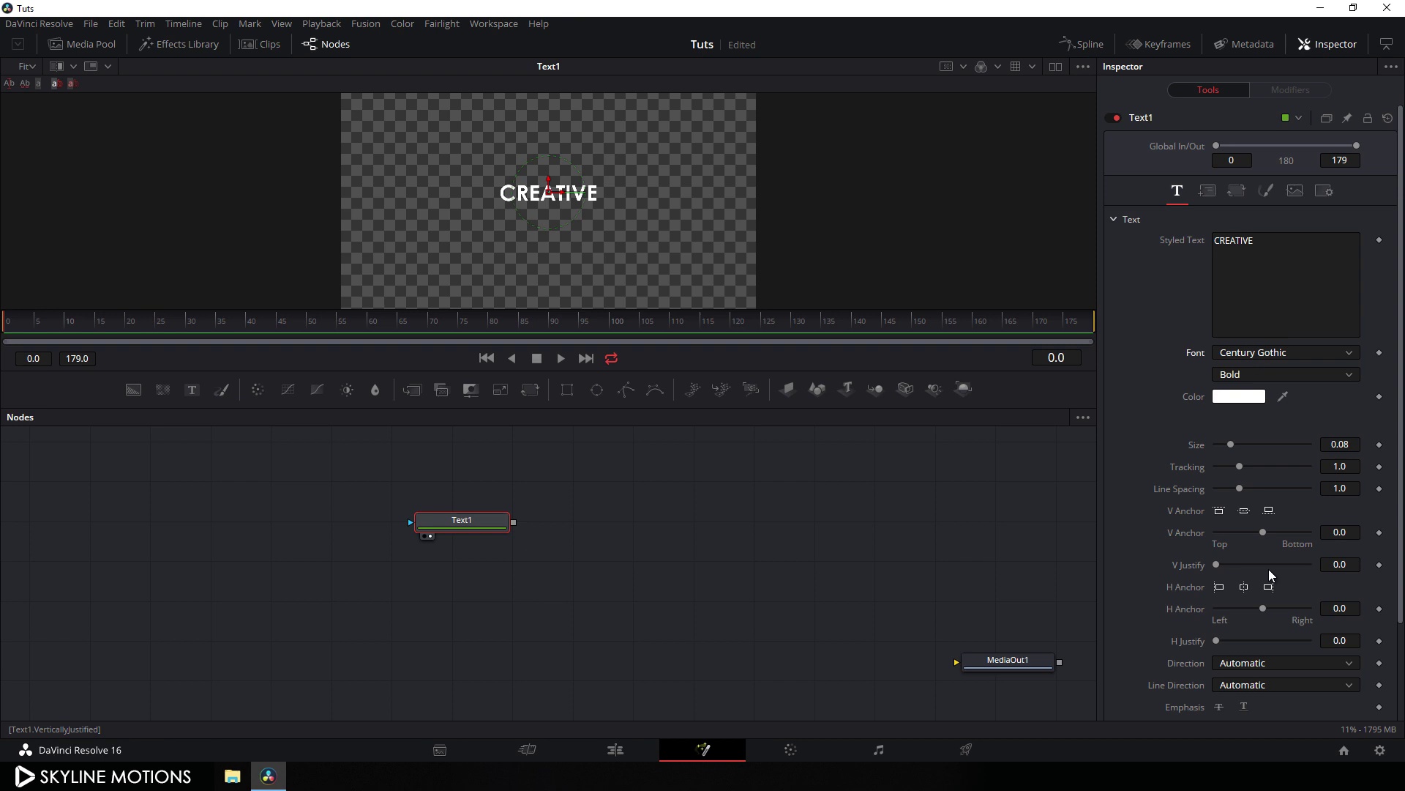
{"action": "left_click", "coordinate": [1293, 380]}
{"action": "left_click", "coordinate": [1258, 441]}
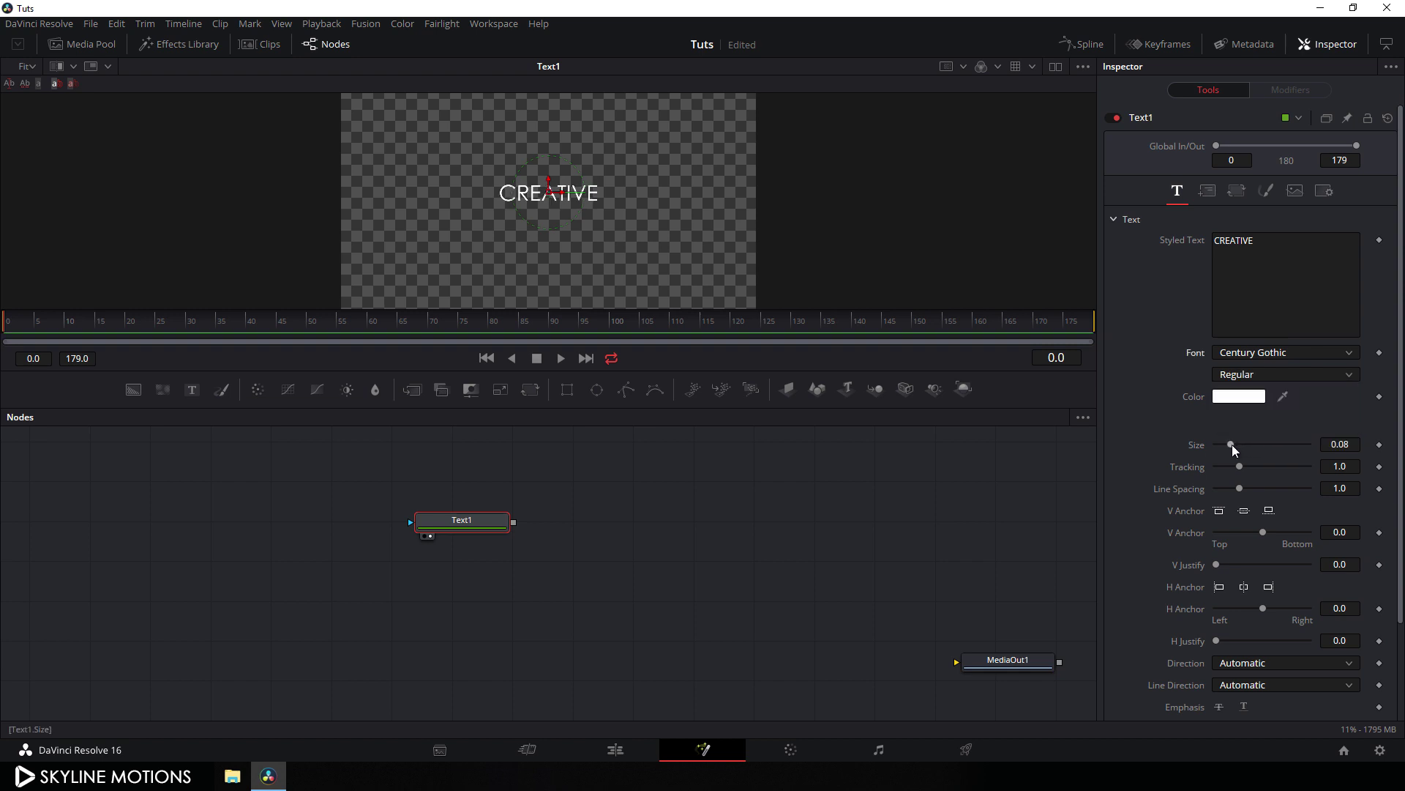
Set the CREATIVE text's size to 0.15 and its tracking to 1.05
{"action": "left_click_drag", "start_coordinate": [1234, 445], "coordinate": [1250, 450]}
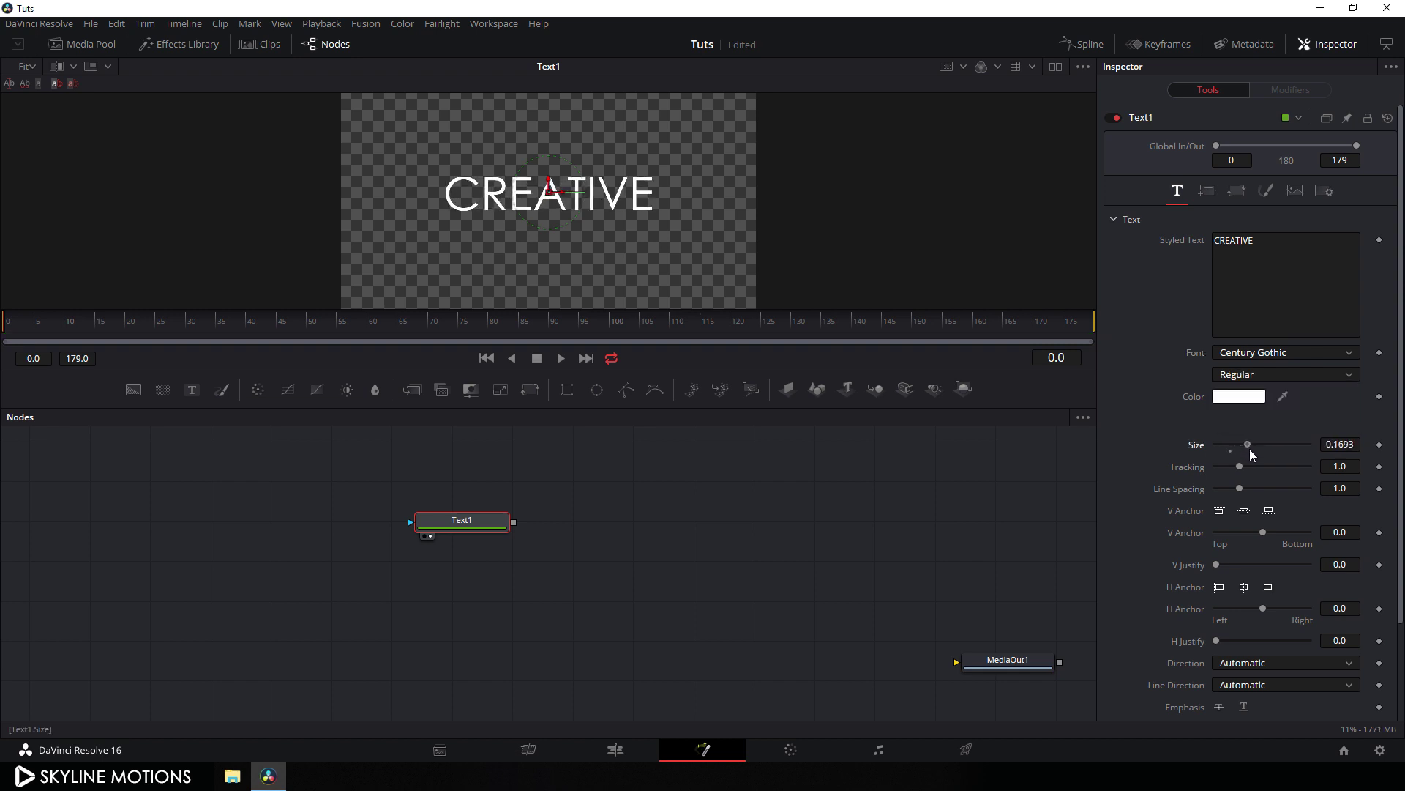
{"action": "left_click", "coordinate": [1357, 439]}
{"action": "type", "text": "0.15"}
{"action": "key", "text": "Tab"}
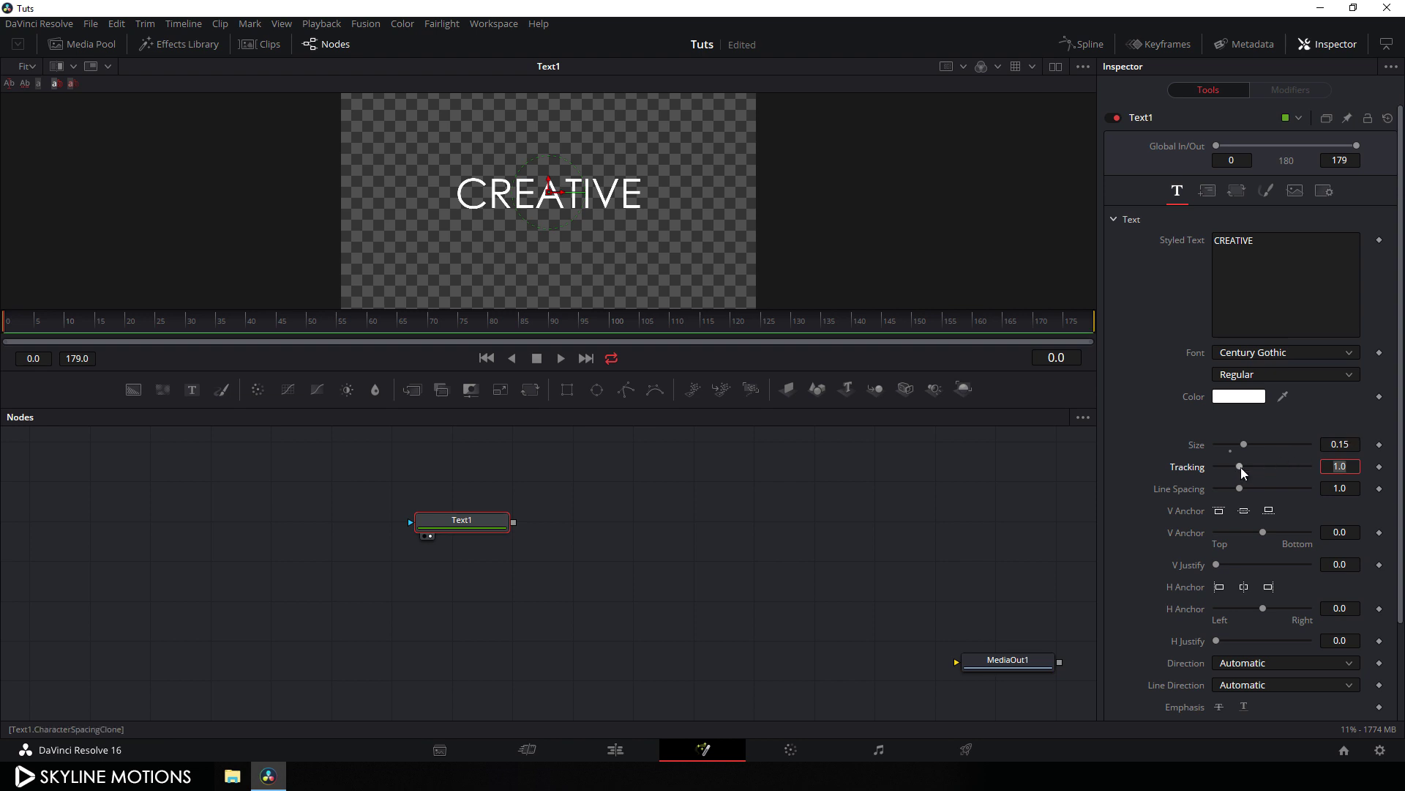
{"action": "left_click_drag", "start_coordinate": [1241, 467], "coordinate": [1244, 468]}
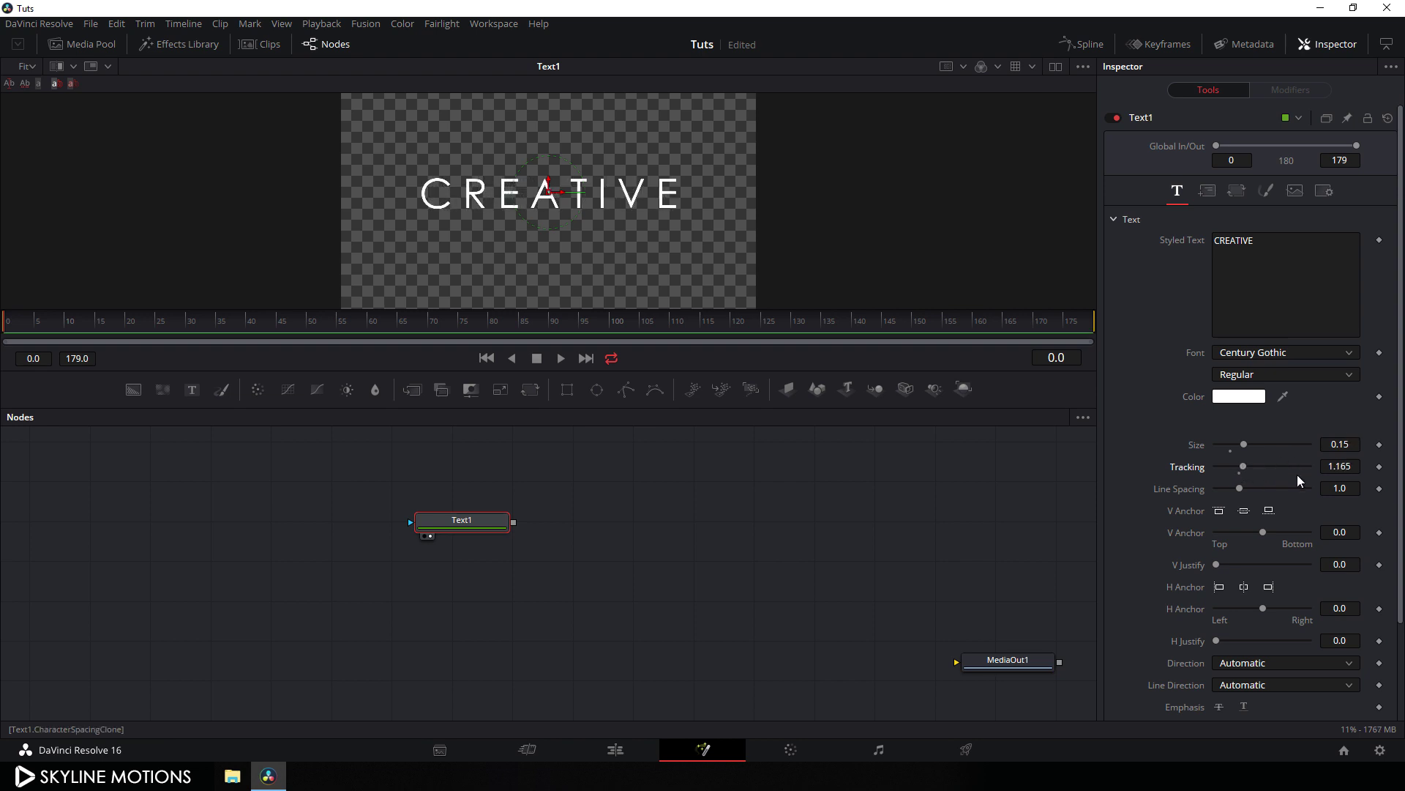
{"action": "left_click", "coordinate": [1334, 466]}
{"action": "type", "text": "1.05"}
{"action": "key", "text": "Tab"}
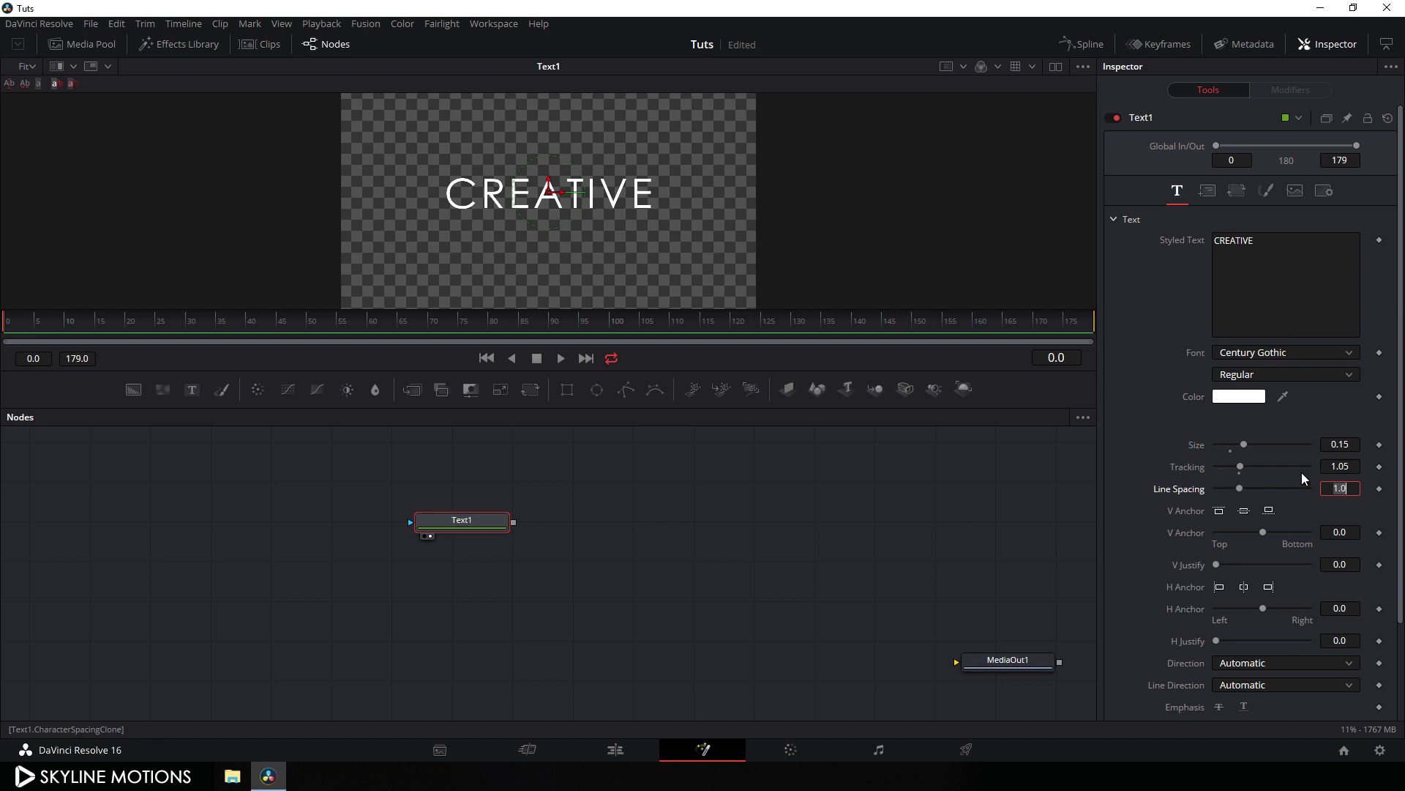
Animate the text's tracking with keyframes of 0.95 at frame 0 and 1.05 at frame 179, and scrub through to preview it
{"action": "left_click_drag", "start_coordinate": [988, 327], "coordinate": [1175, 320]}
{"action": "right_click", "coordinate": [1184, 466]}
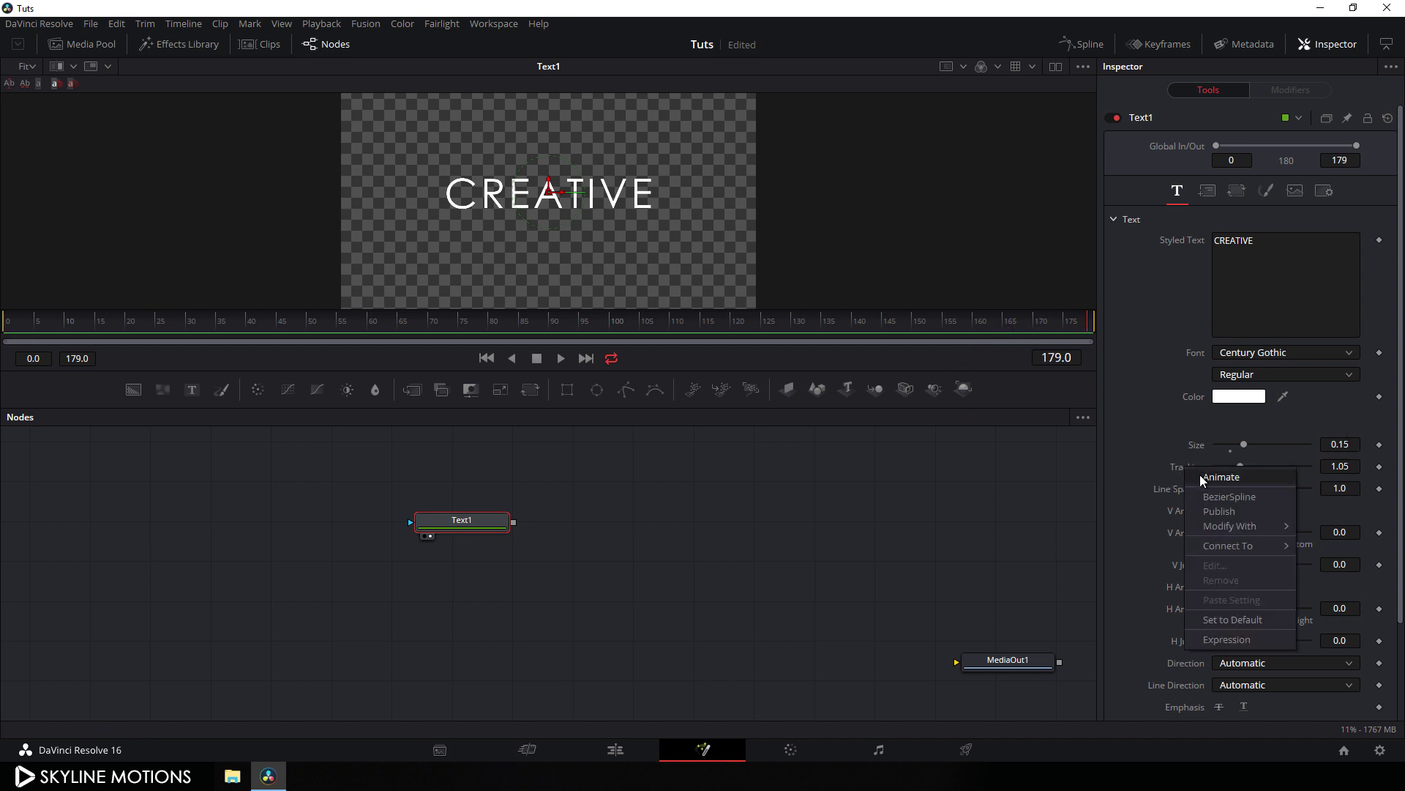
{"action": "left_click", "coordinate": [1220, 477]}
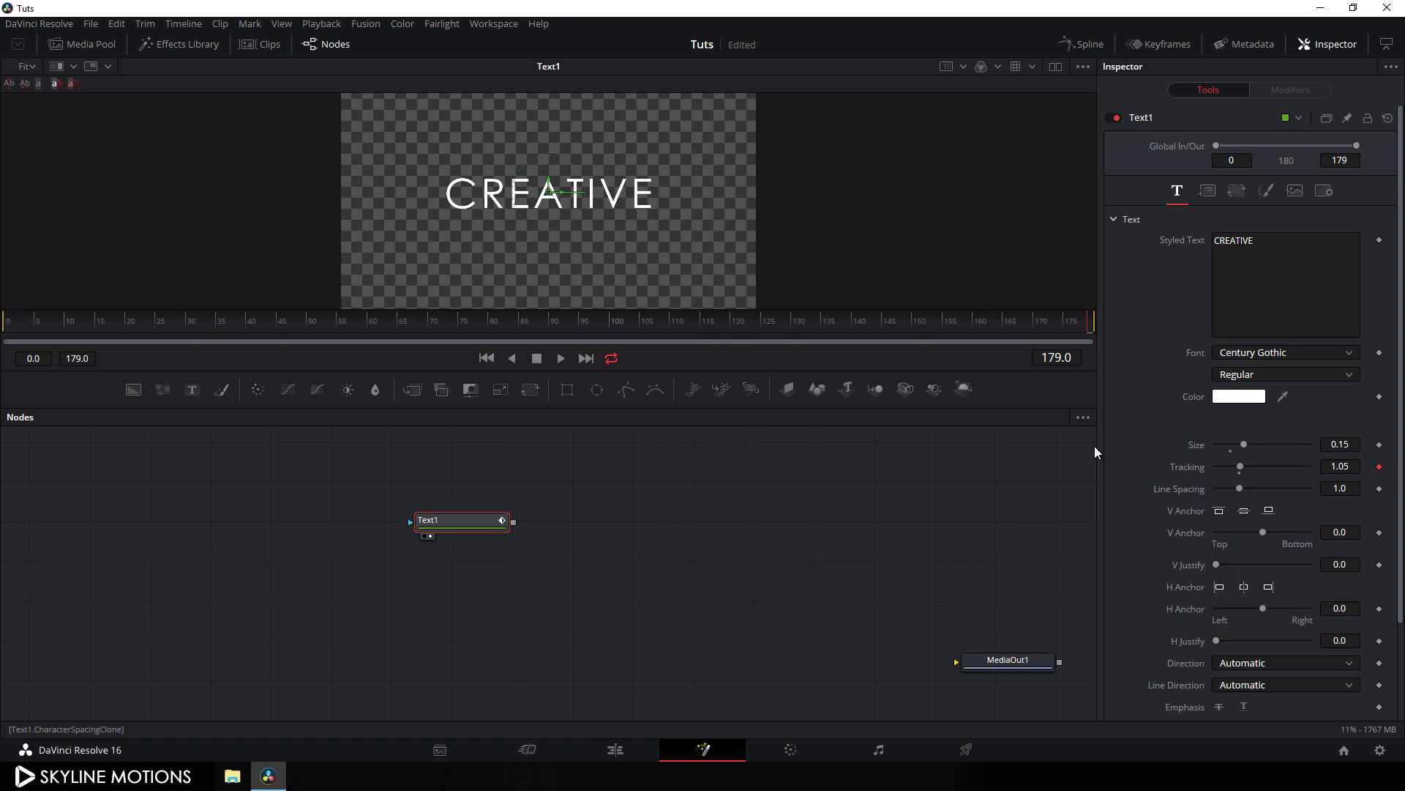
{"action": "left_click_drag", "start_coordinate": [947, 322], "coordinate": [50, 350]}
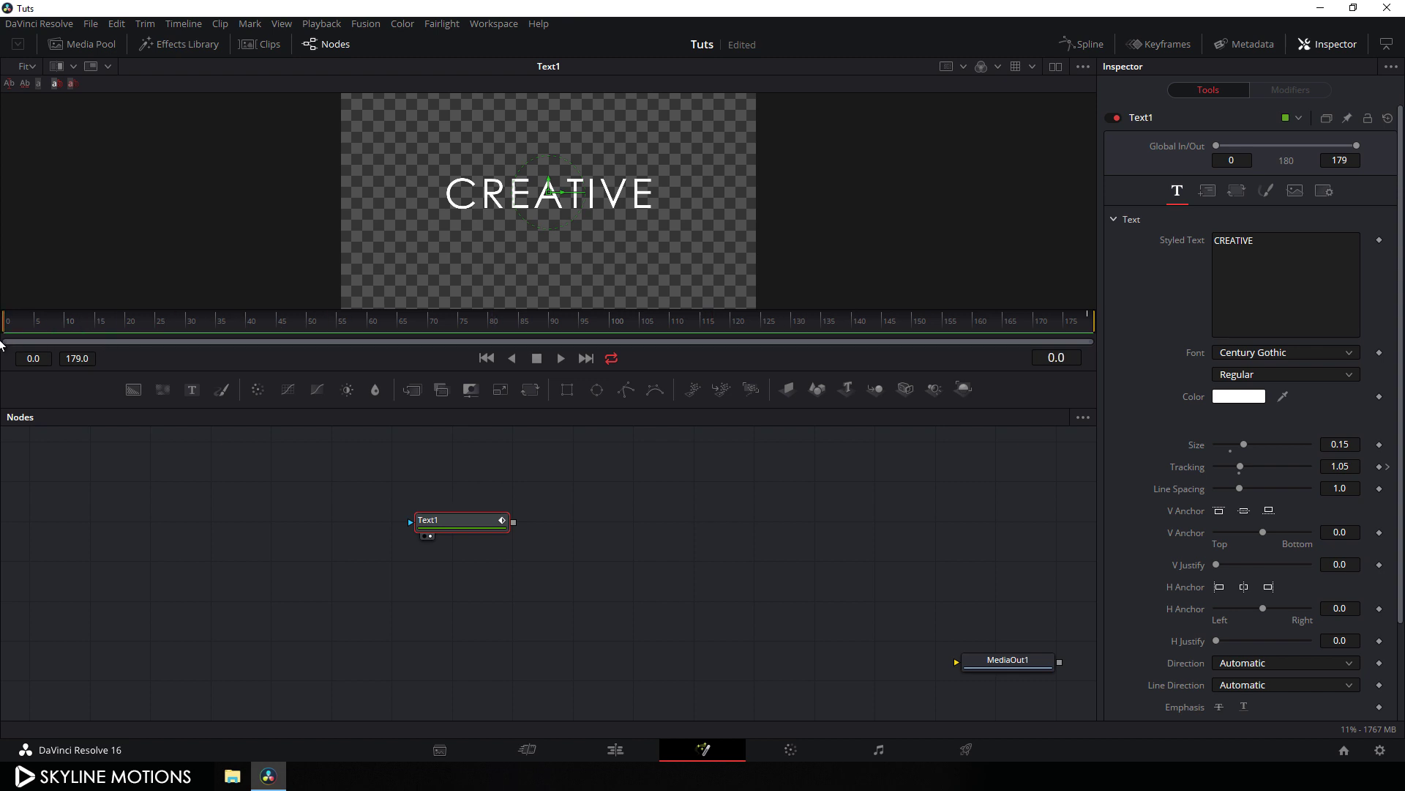
{"action": "left_click", "coordinate": [1337, 466]}
{"action": "type", "text": ".95"}
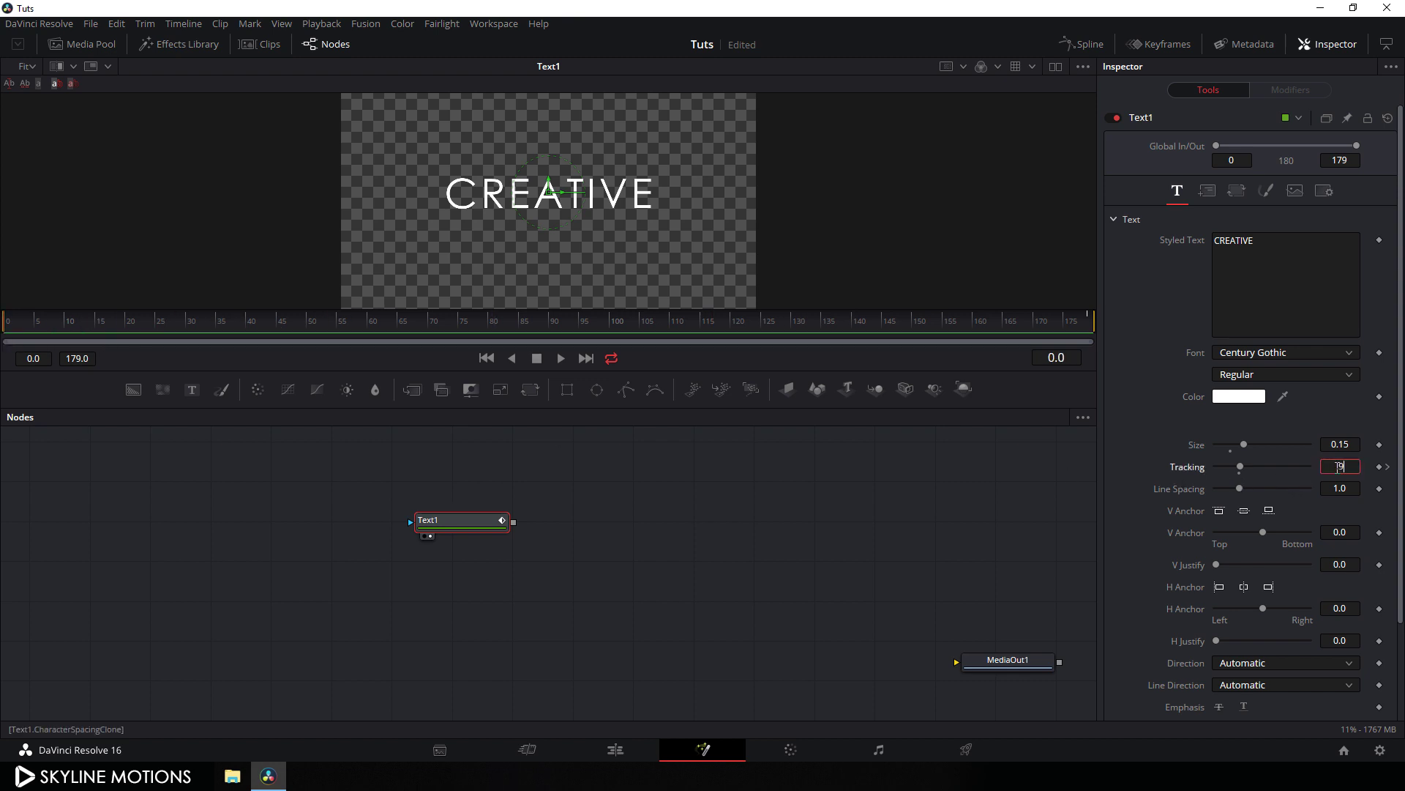
{"action": "key", "text": "Tab"}
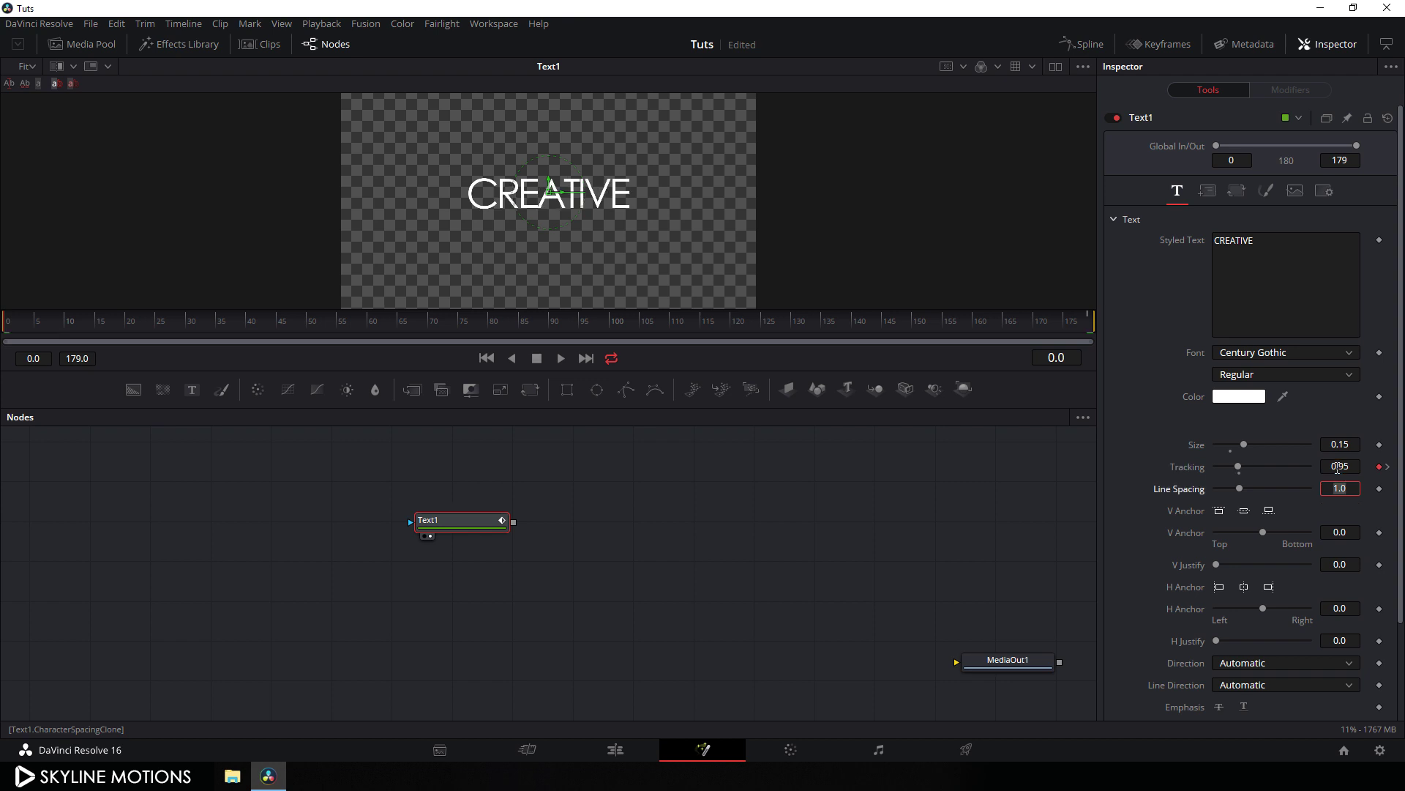
{"action": "left_click_drag", "start_coordinate": [59, 325], "coordinate": [854, 348]}
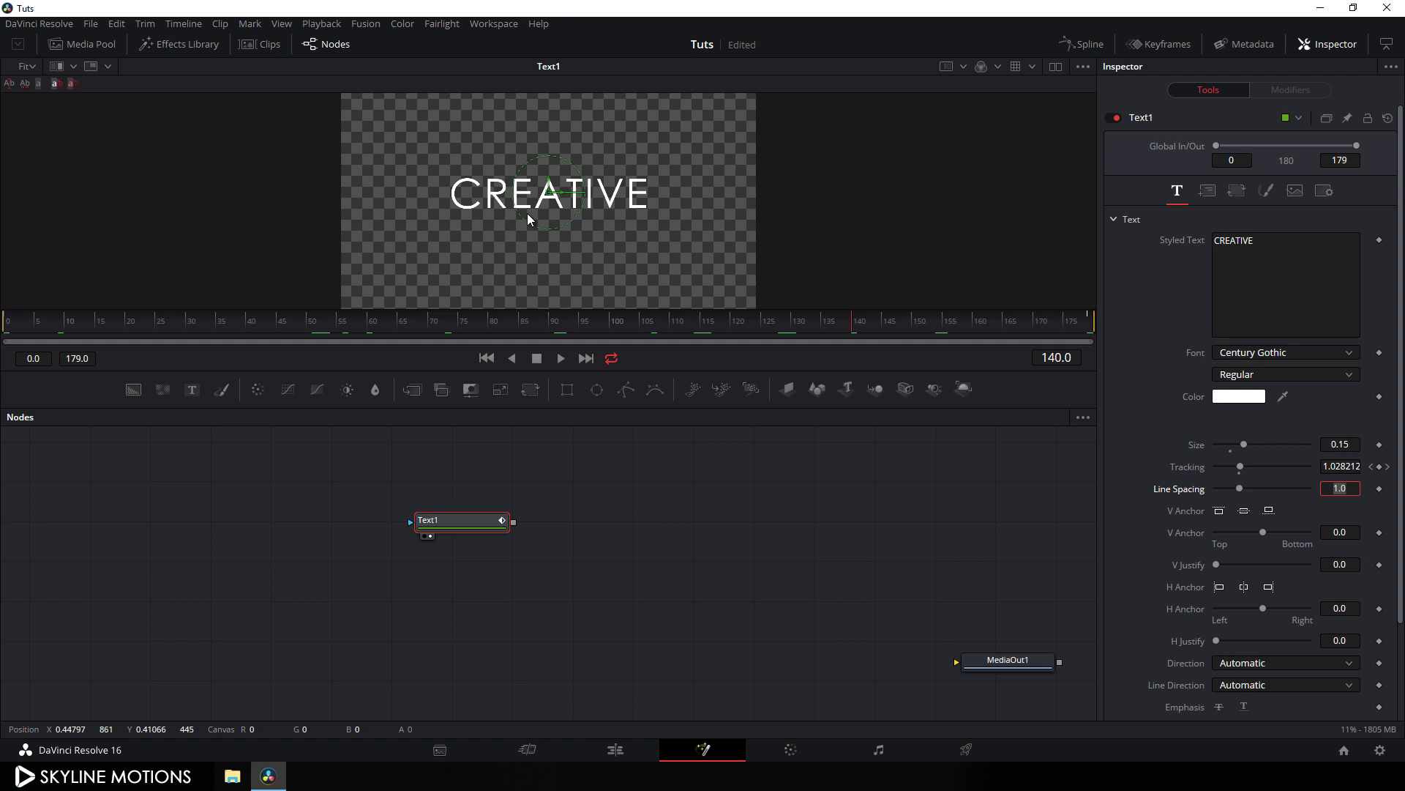
Apply a Follower modifier to the styled text of Text1 and show the modifier's settings
{"action": "right_click", "coordinate": [1311, 264]}
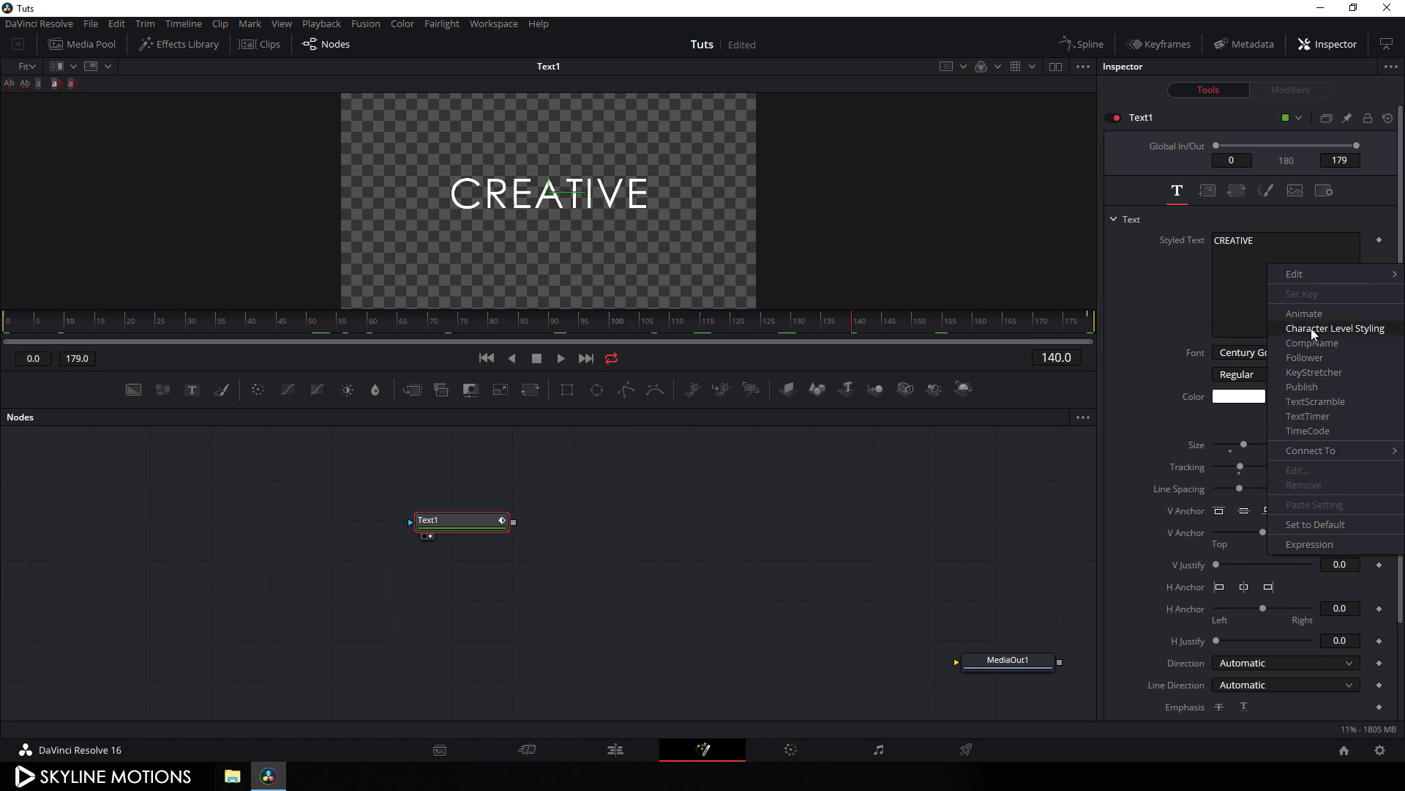
{"action": "left_click", "coordinate": [1305, 358]}
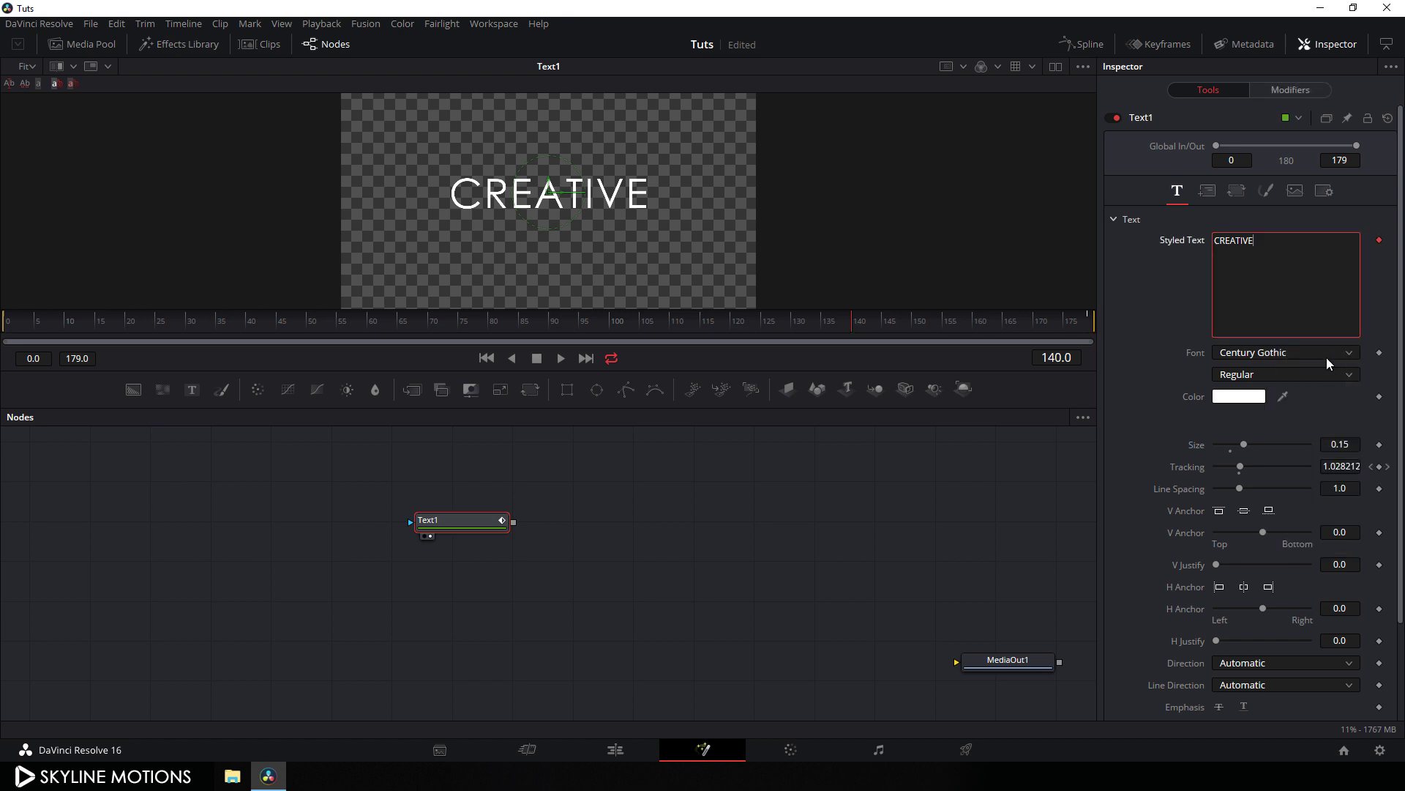
{"action": "left_click", "coordinate": [1282, 90]}
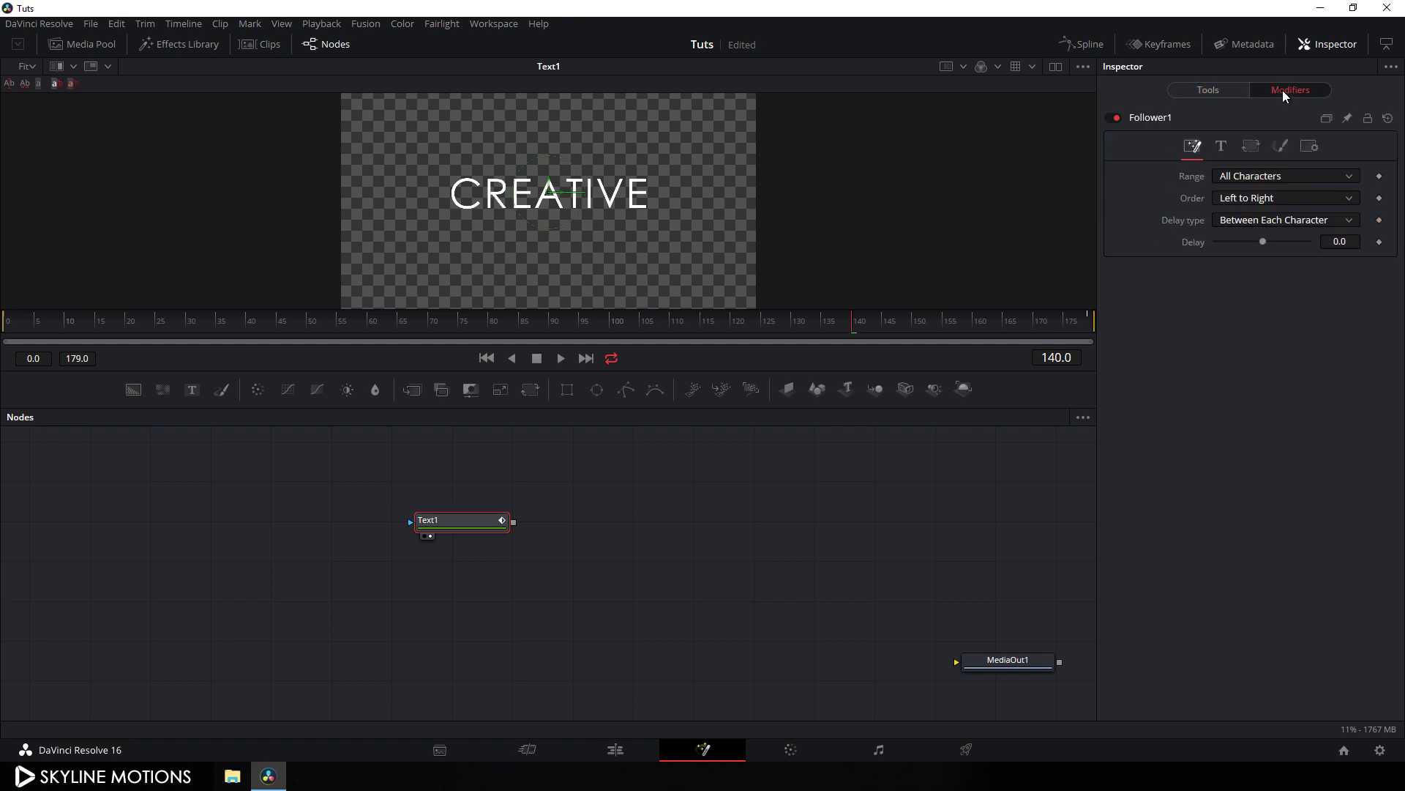
Animate the Follower's shading opacity from 0 at frame 0 to 1.0 at frame 60, and scrub through to preview the fade
{"action": "left_click", "coordinate": [1283, 147]}
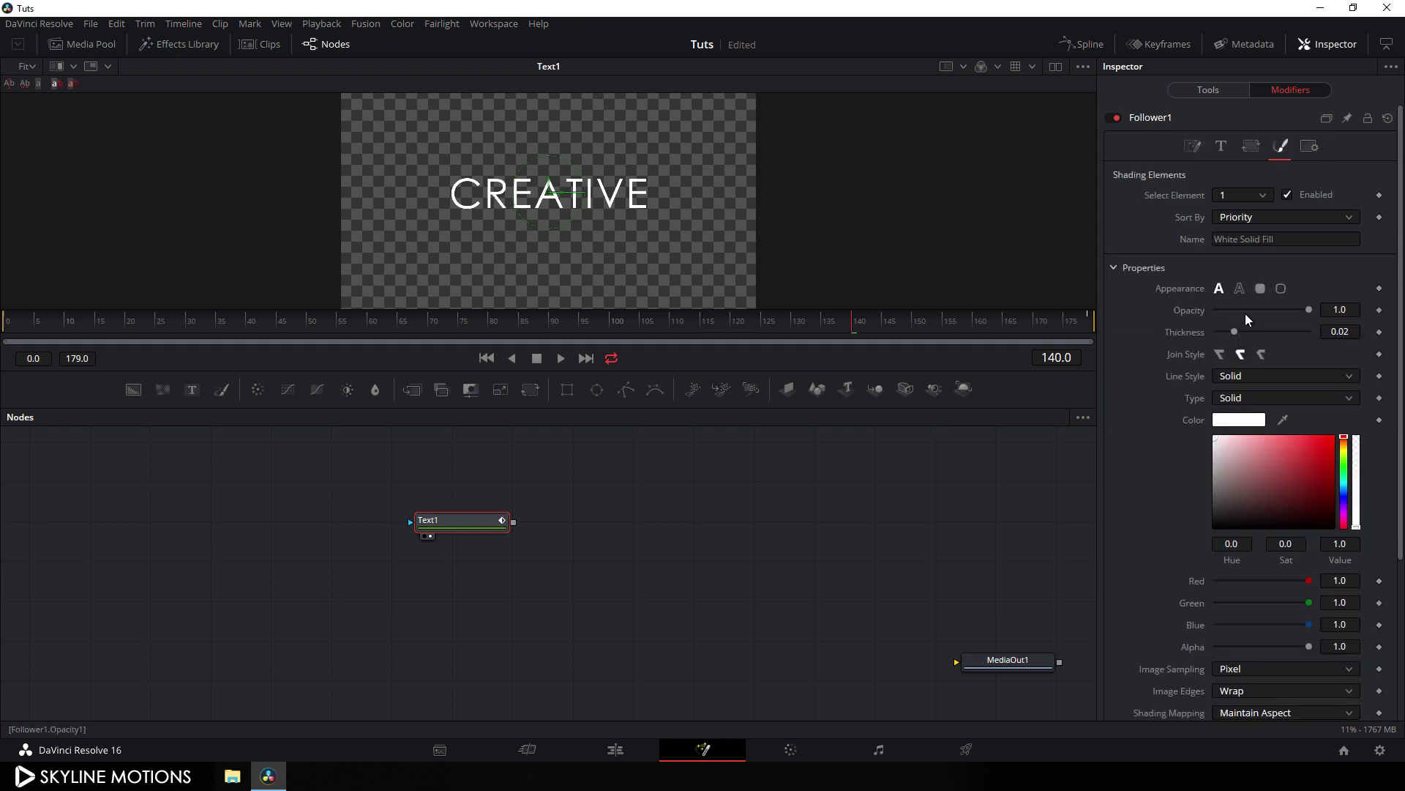
{"action": "left_click_drag", "start_coordinate": [399, 323], "coordinate": [371, 322]}
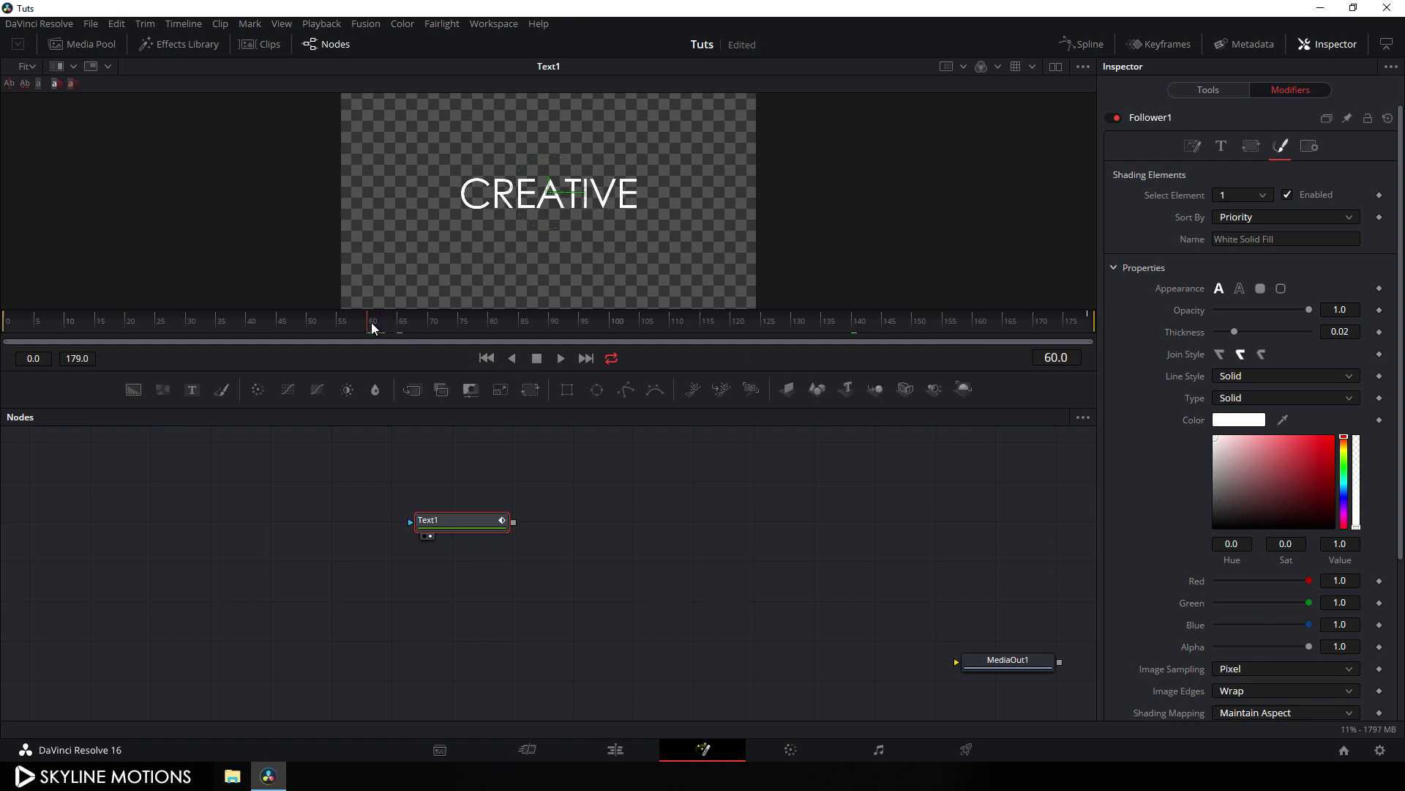
{"action": "right_click", "coordinate": [1186, 310]}
{"action": "left_click", "coordinate": [1197, 319]}
{"action": "left_click_drag", "start_coordinate": [366, 326], "coordinate": [6, 326]}
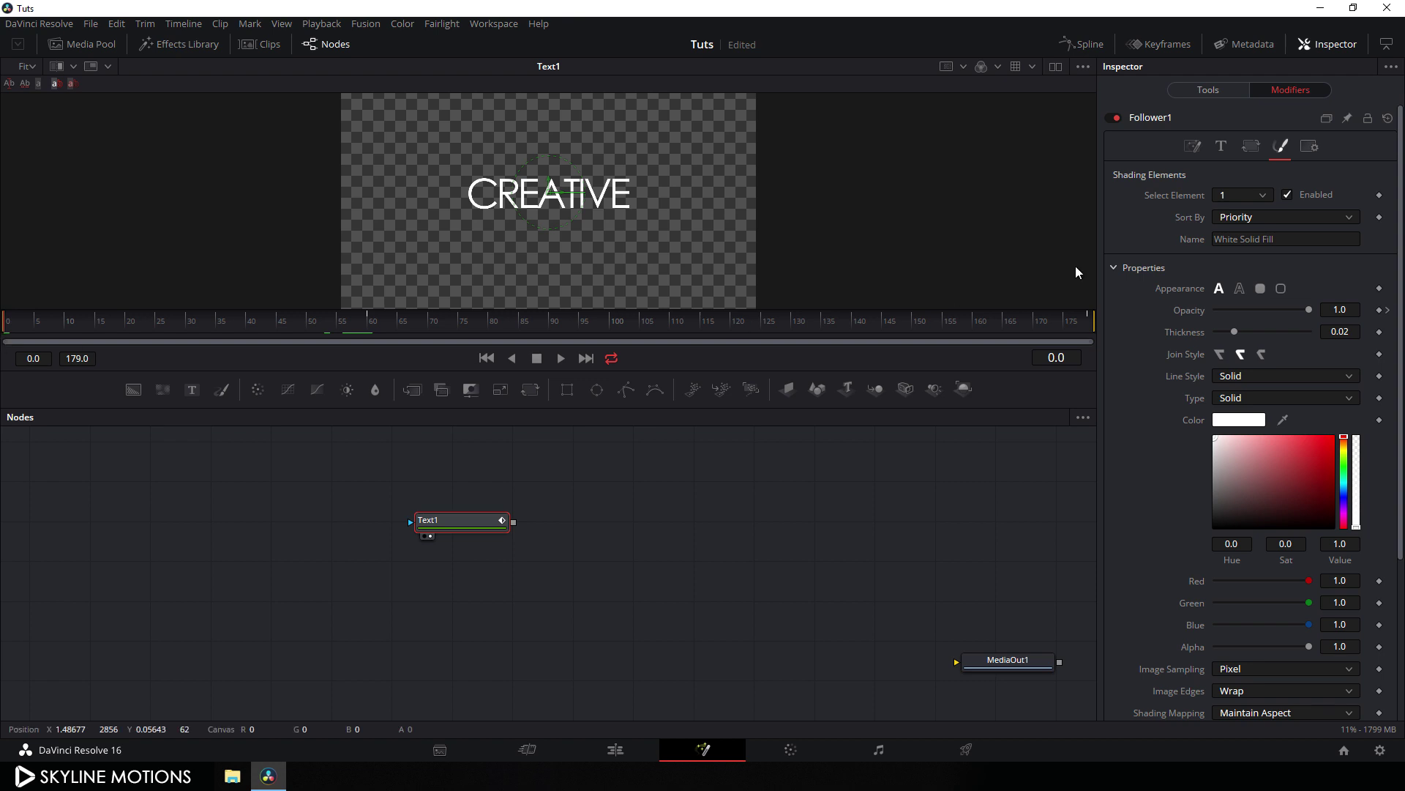
{"action": "left_click_drag", "start_coordinate": [1310, 307], "coordinate": [1196, 311]}
{"action": "left_click_drag", "start_coordinate": [23, 322], "coordinate": [235, 322]}
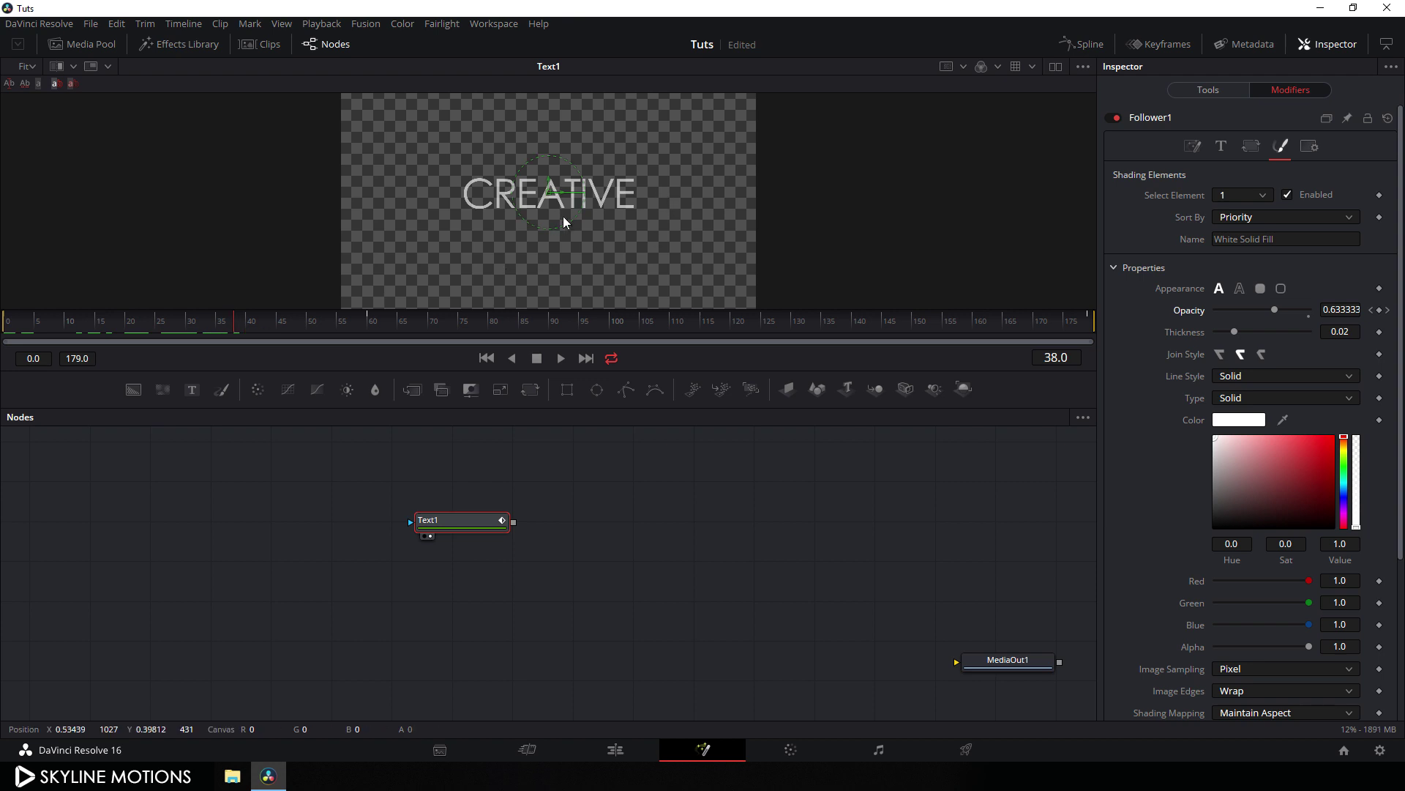
Set the Follower's delay between each character to 5.0 and scrub through the early frames to preview it
{"action": "left_click", "coordinate": [1193, 148]}
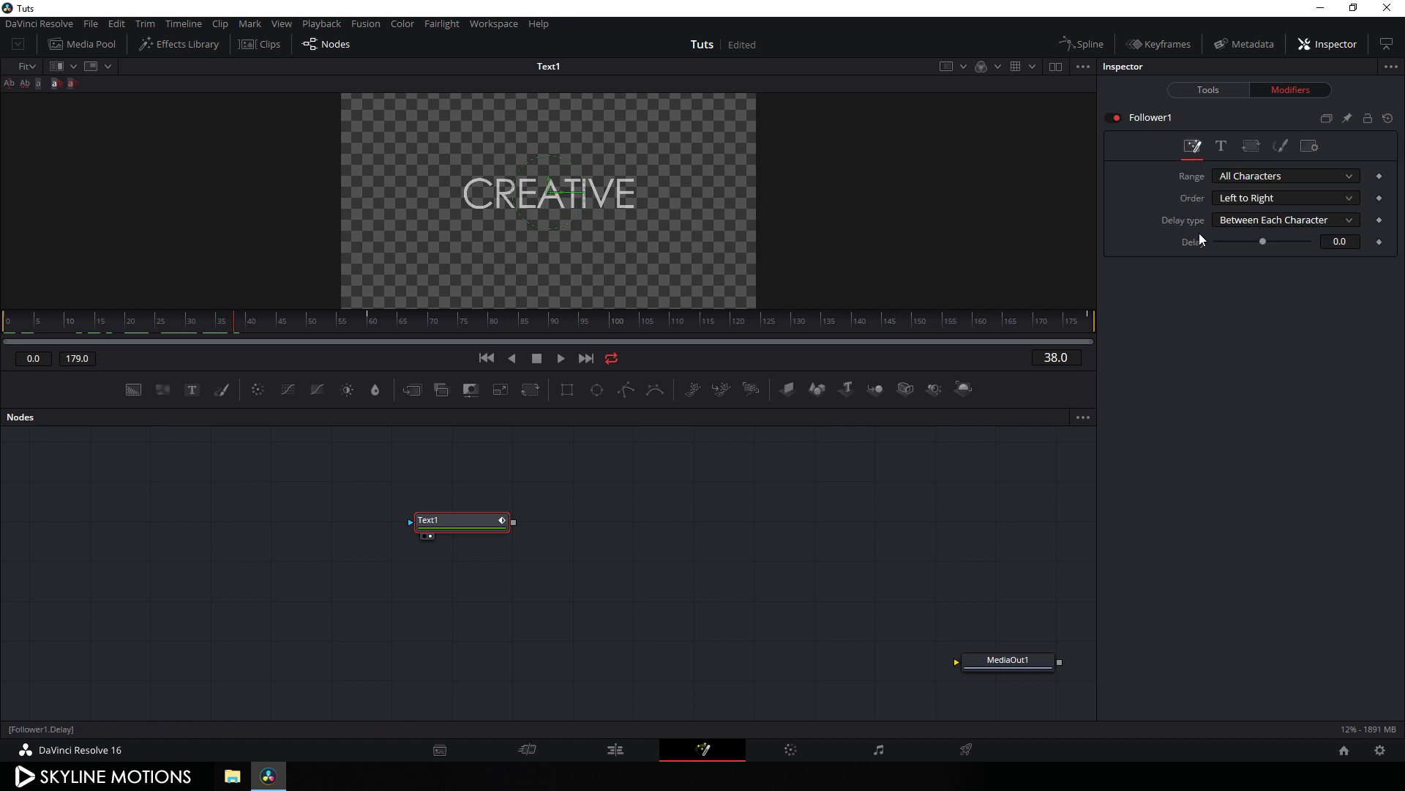
{"action": "left_click_drag", "start_coordinate": [1264, 243], "coordinate": [1269, 243]}
{"action": "double_click", "coordinate": [1344, 243]}
{"action": "type", "text": "5"}
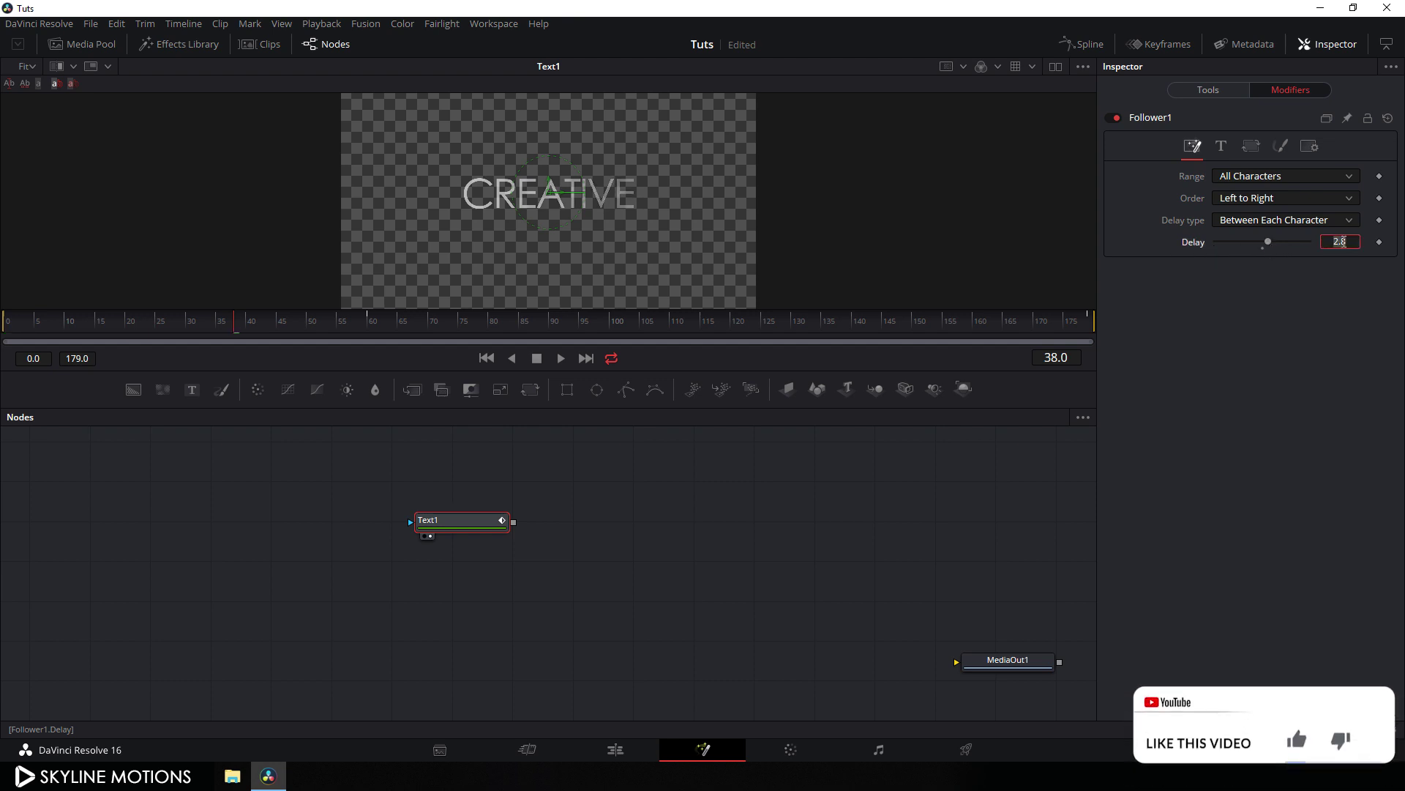
{"action": "key", "text": "Return"}
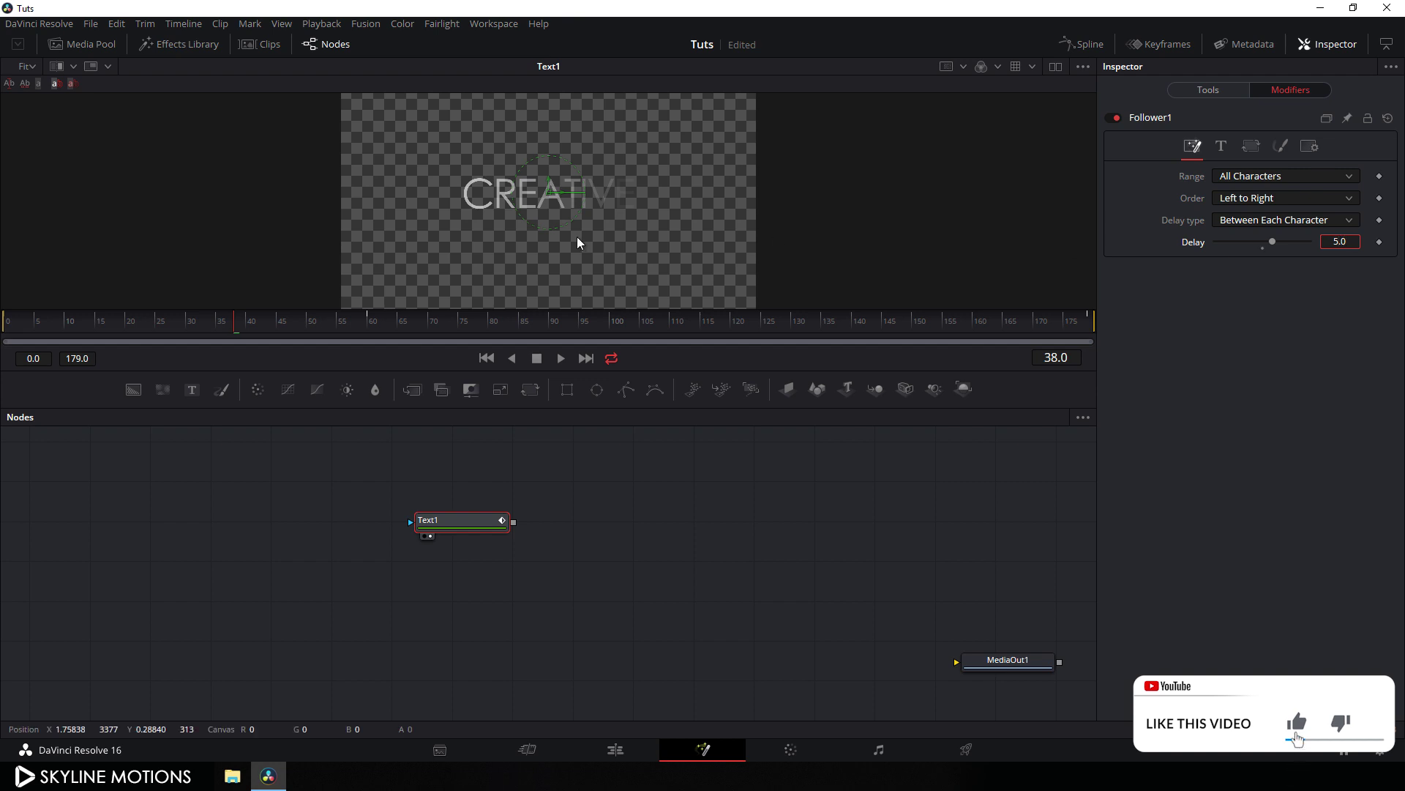
{"action": "left_click", "coordinate": [183, 329]}
{"action": "left_click_drag", "start_coordinate": [183, 330], "coordinate": [255, 322]}
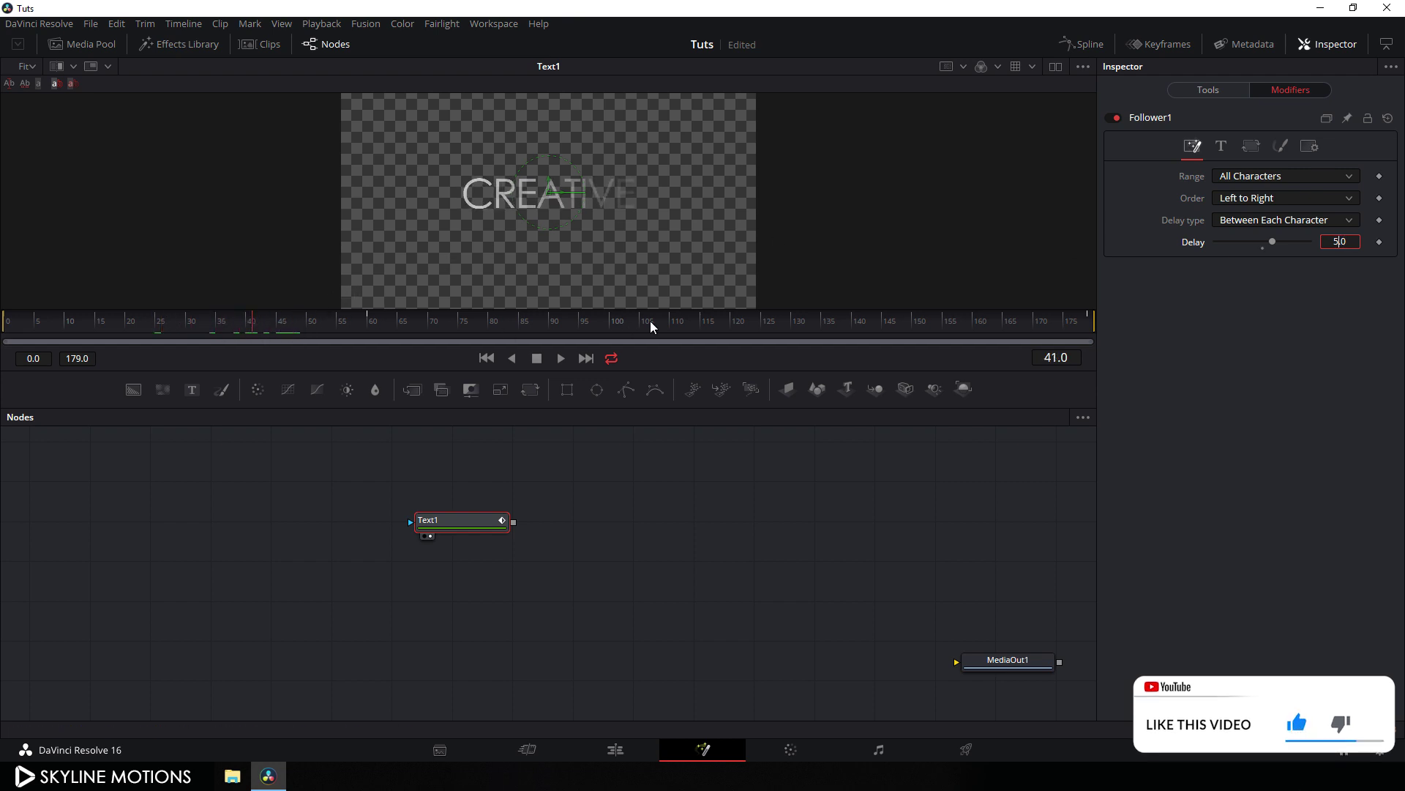
Set the Follower's order to Random But One by One and scrub to the last frame to preview the reveal
{"action": "left_click", "coordinate": [1268, 199]}
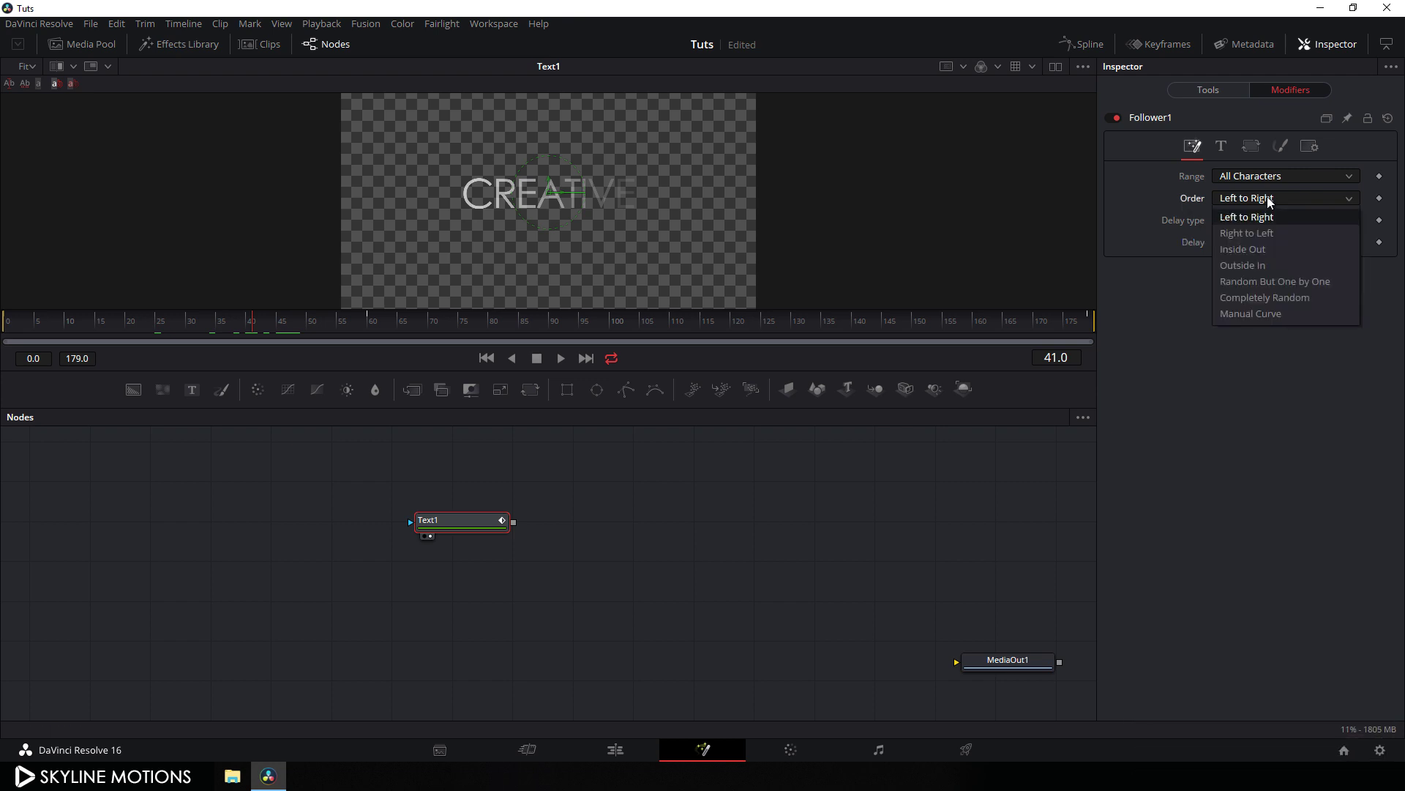
{"action": "left_click", "coordinate": [1279, 282]}
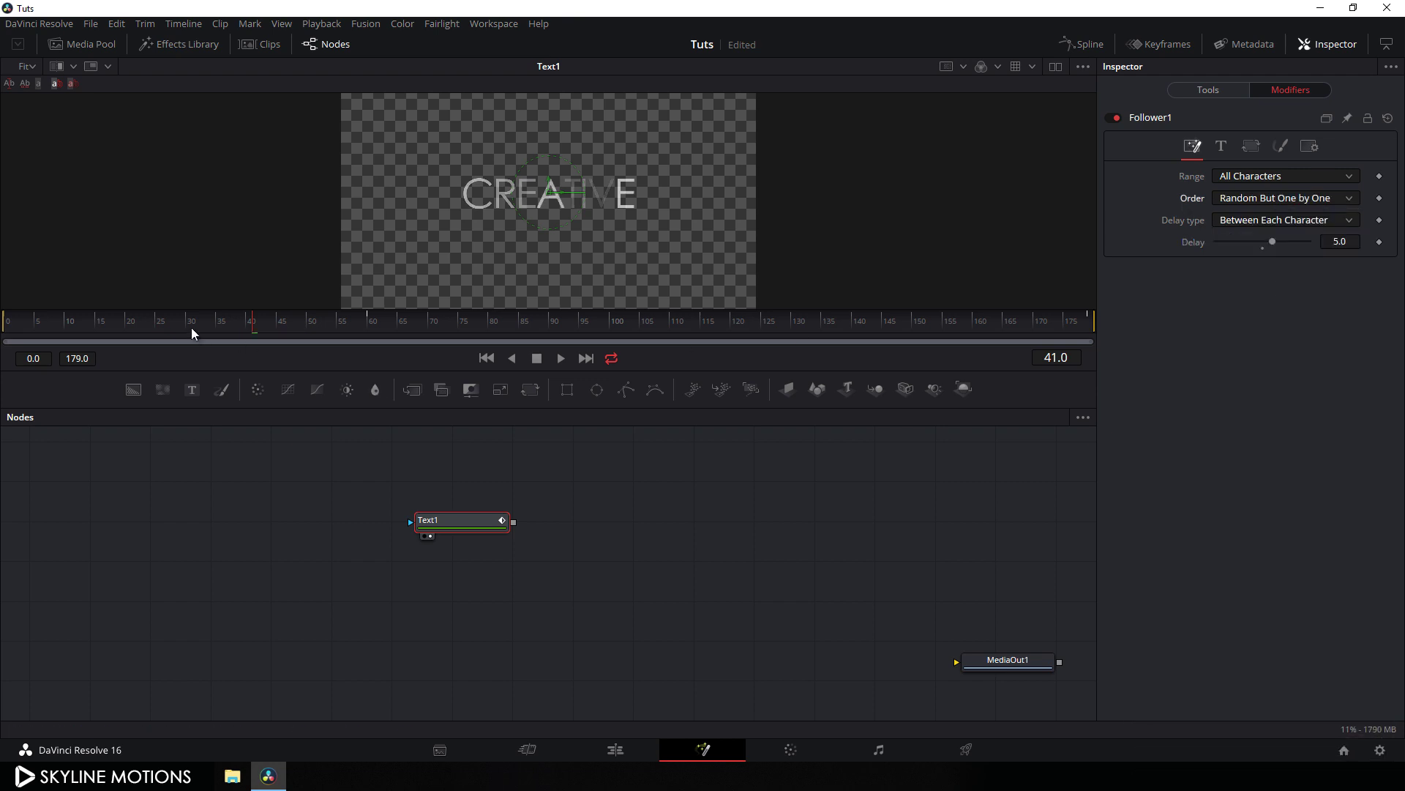
{"action": "left_click_drag", "start_coordinate": [239, 323], "coordinate": [701, 322]}
{"action": "left_click_drag", "start_coordinate": [836, 358], "coordinate": [1126, 358]}
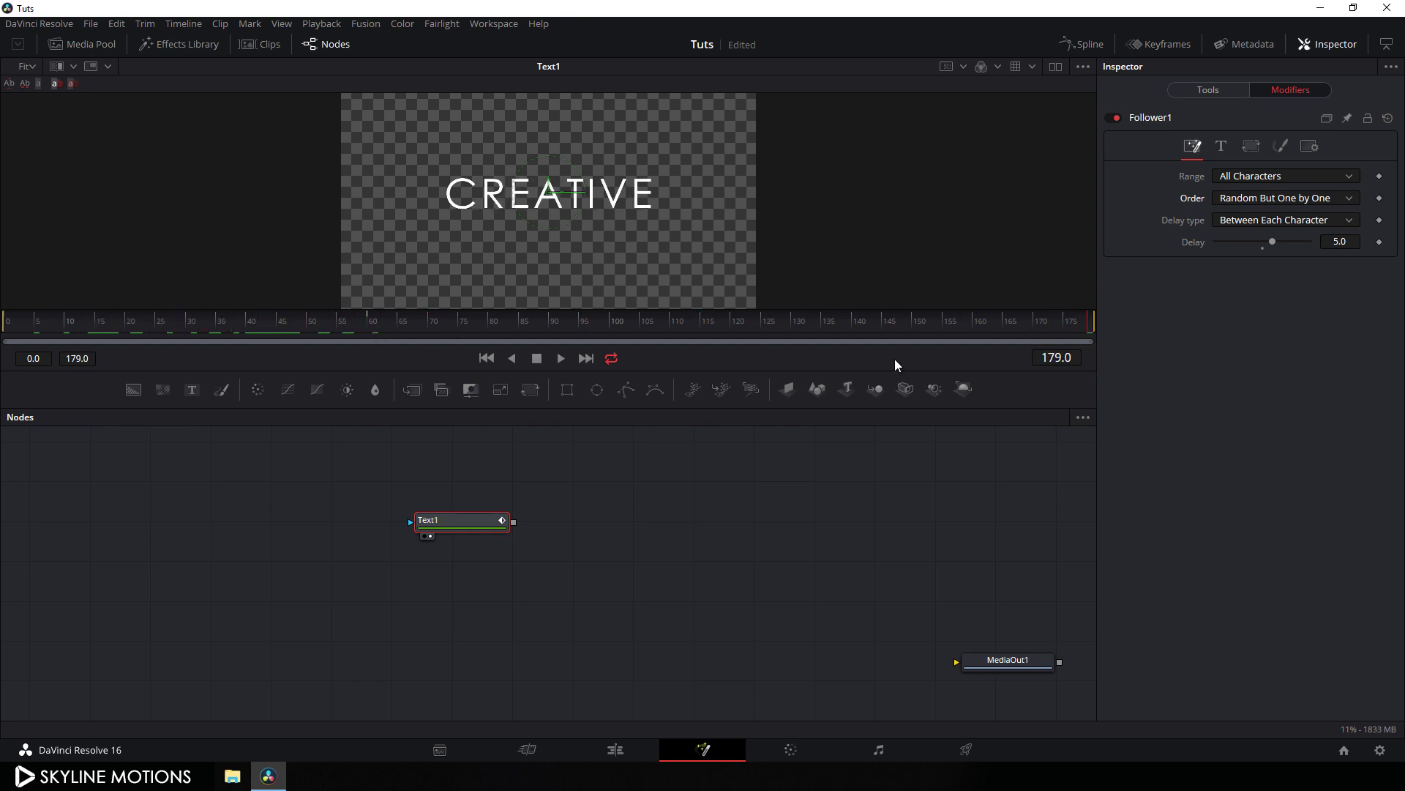
{"action": "scroll", "coordinate": [595, 229], "scroll_direction": "up", "scroll_amount": 5}
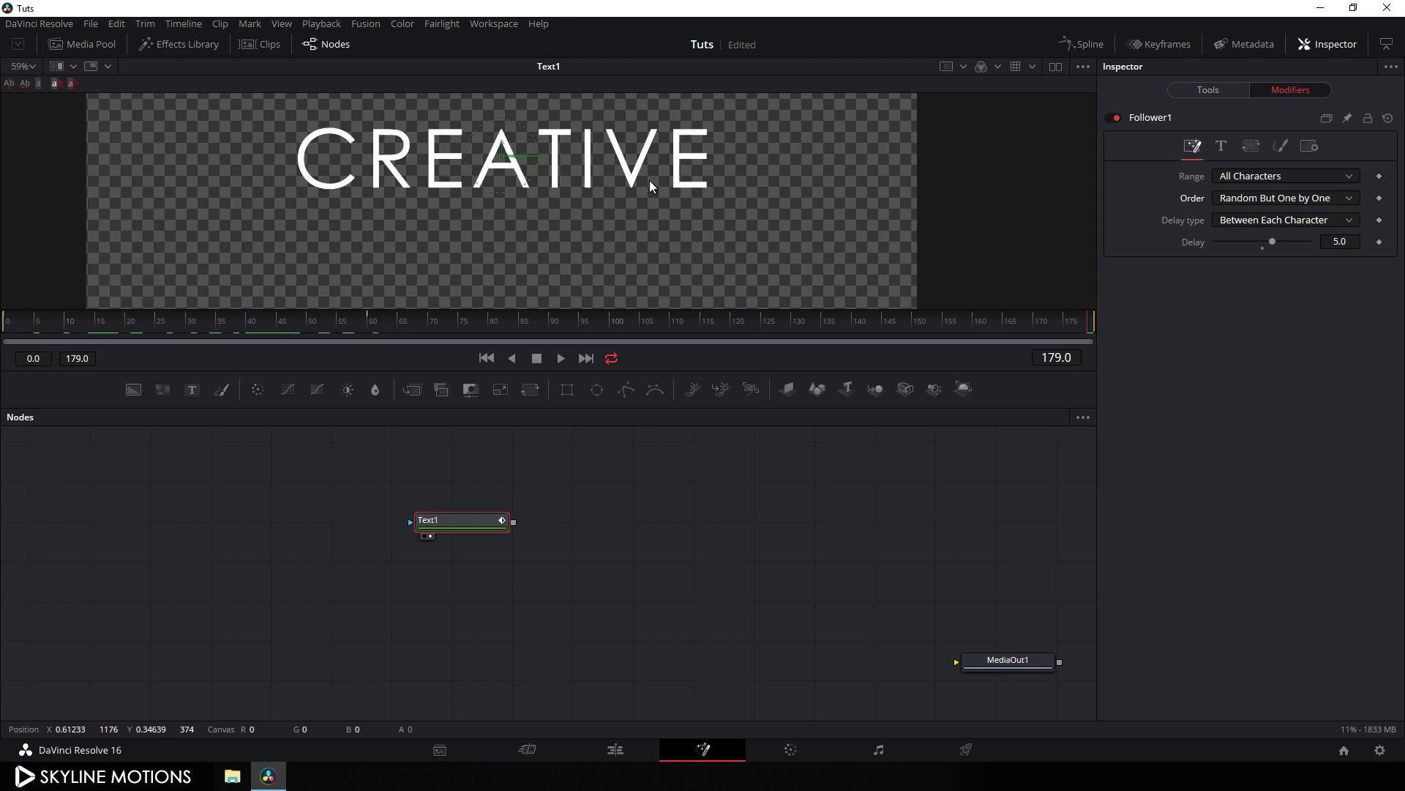
{"action": "left_click_drag", "start_coordinate": [704, 170], "coordinate": [701, 200]}
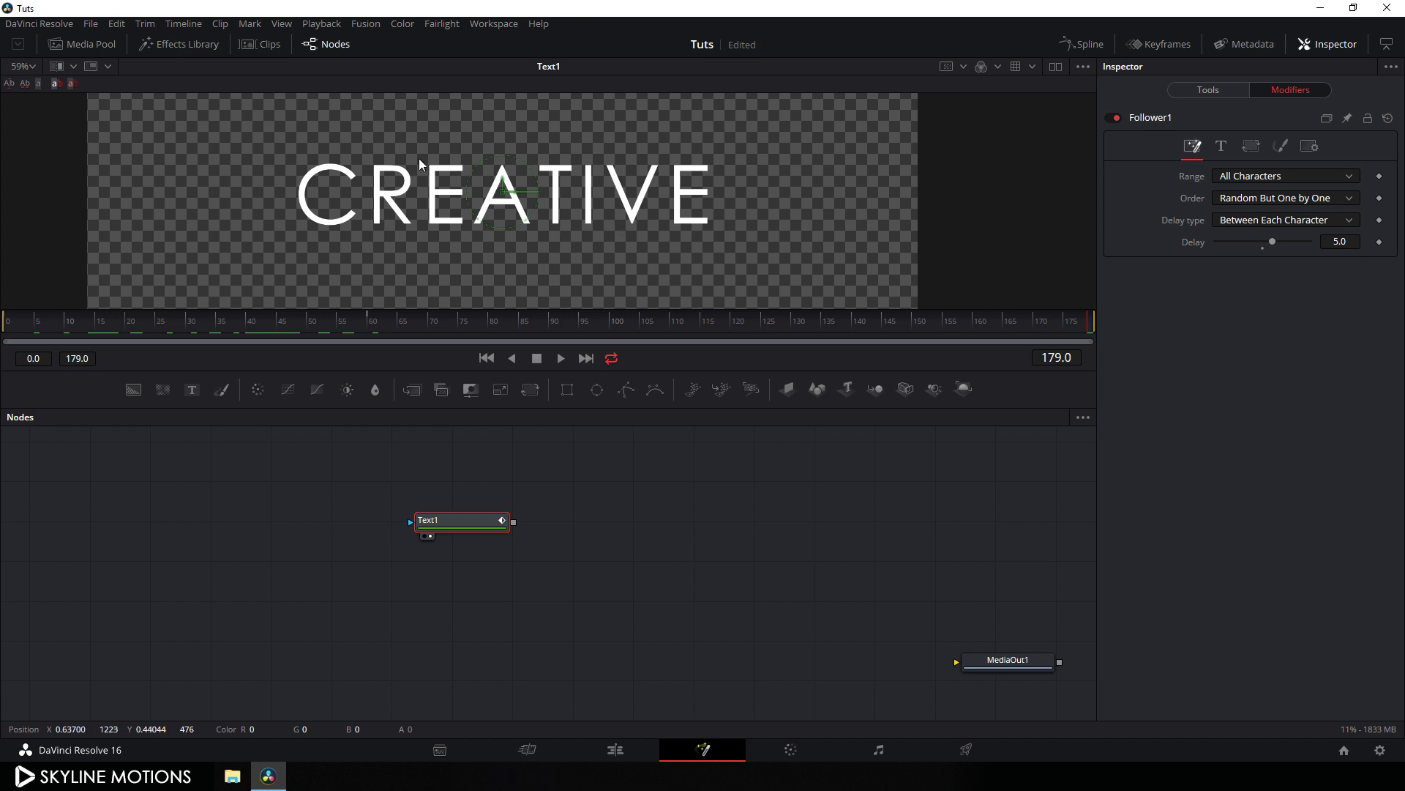
Import the Reflection Map image from the Cinematic Title folder into the media pool
{"action": "left_click", "coordinate": [90, 45]}
{"action": "right_click", "coordinate": [151, 192]}
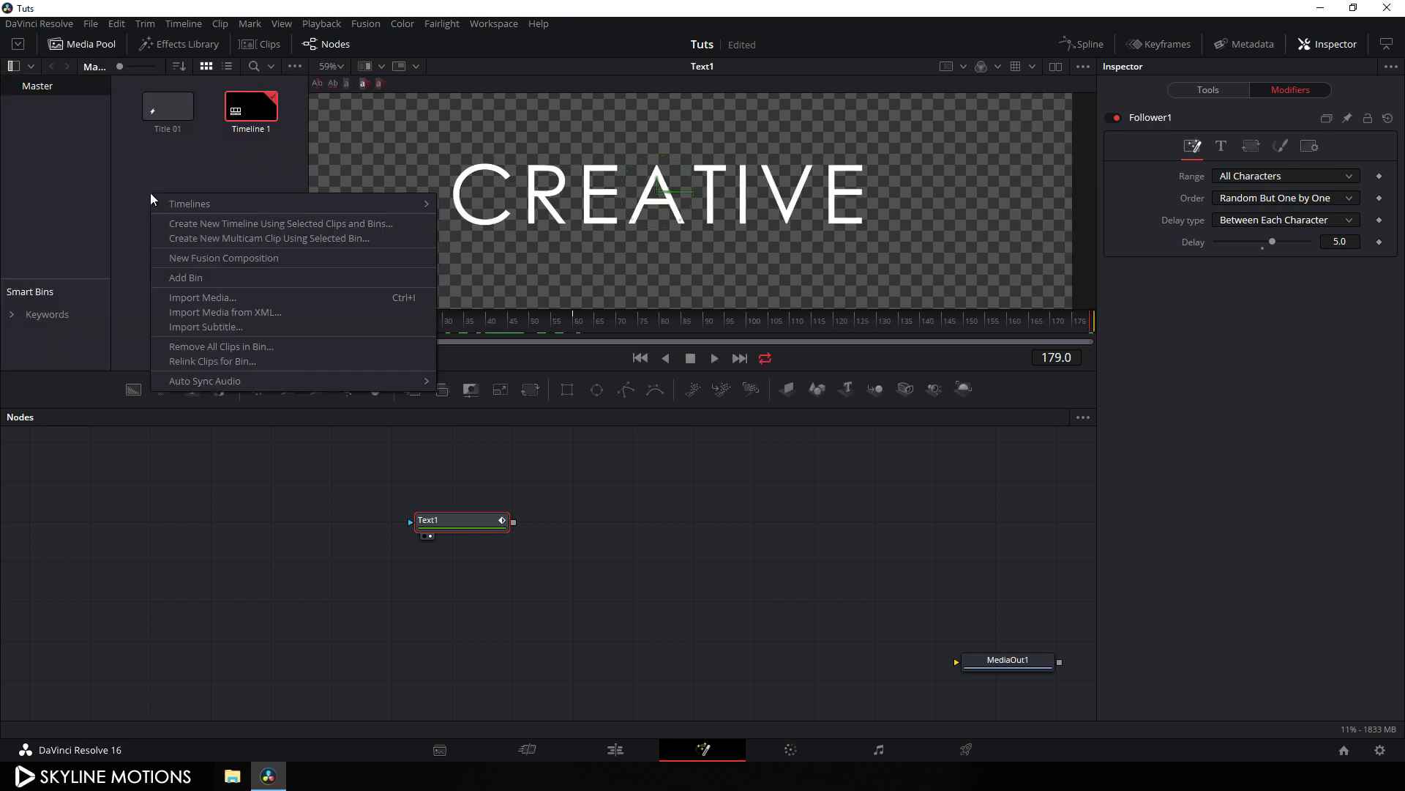
{"action": "left_click", "coordinate": [195, 293]}
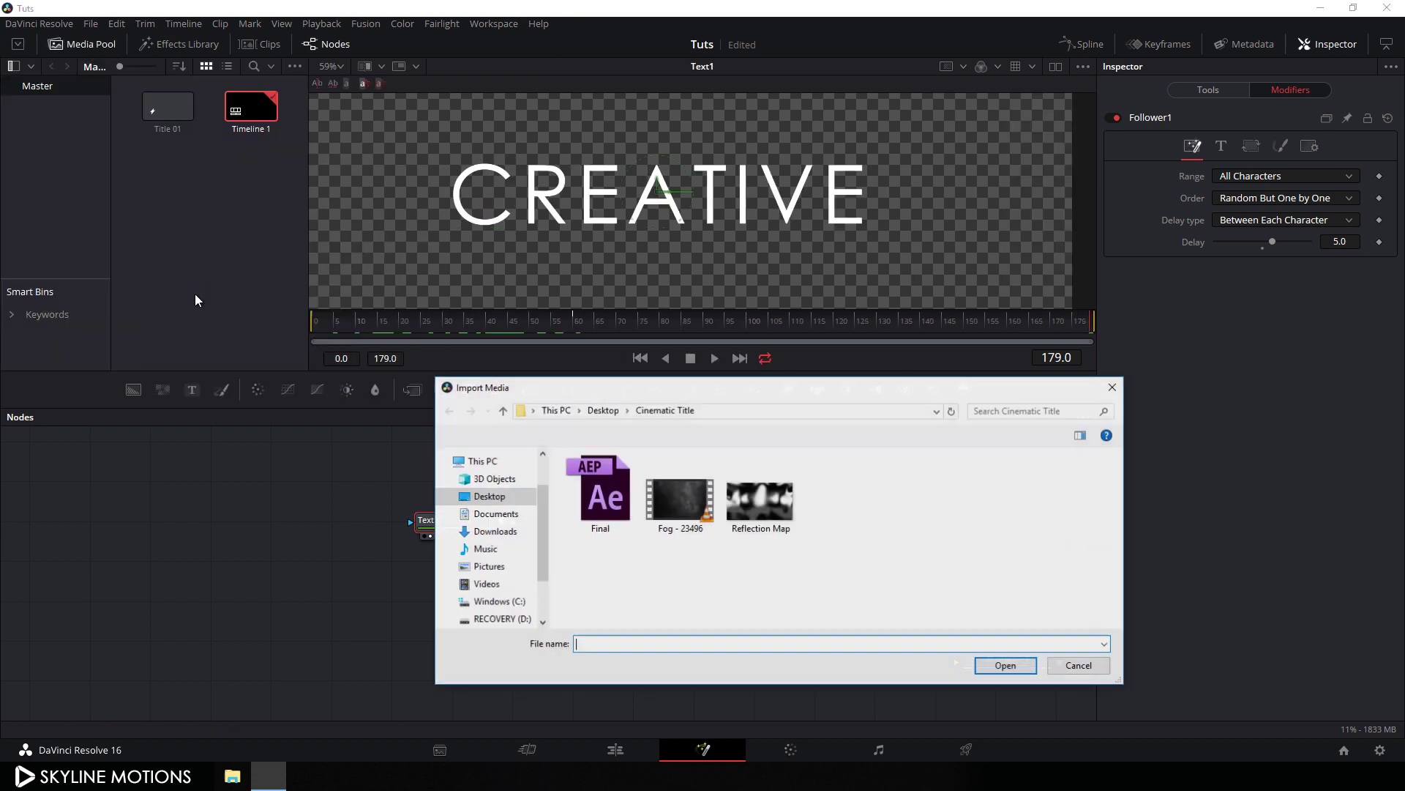
{"action": "left_click_drag", "start_coordinate": [734, 390], "coordinate": [758, 315]}
{"action": "left_click", "coordinate": [782, 433]}
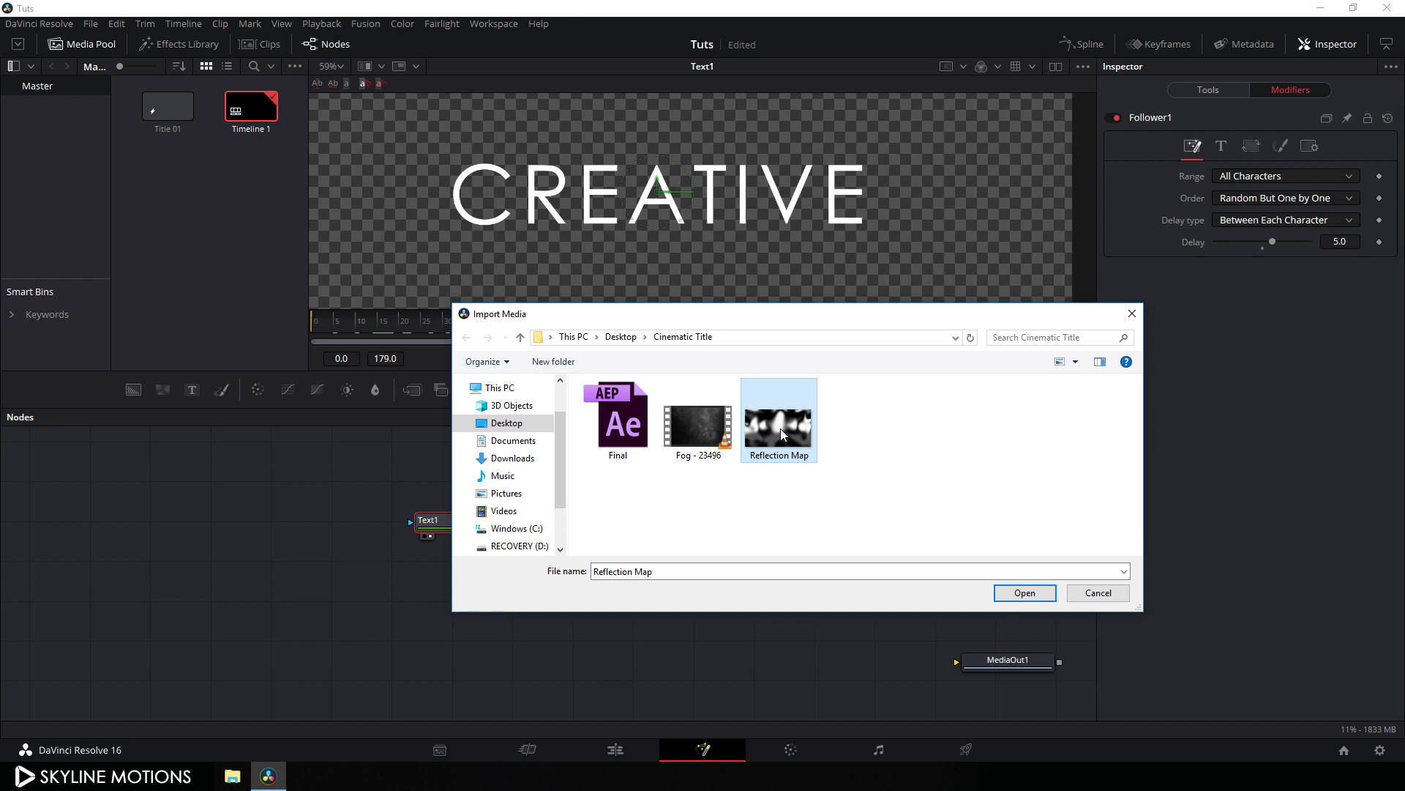
{"action": "left_click", "coordinate": [1021, 591]}
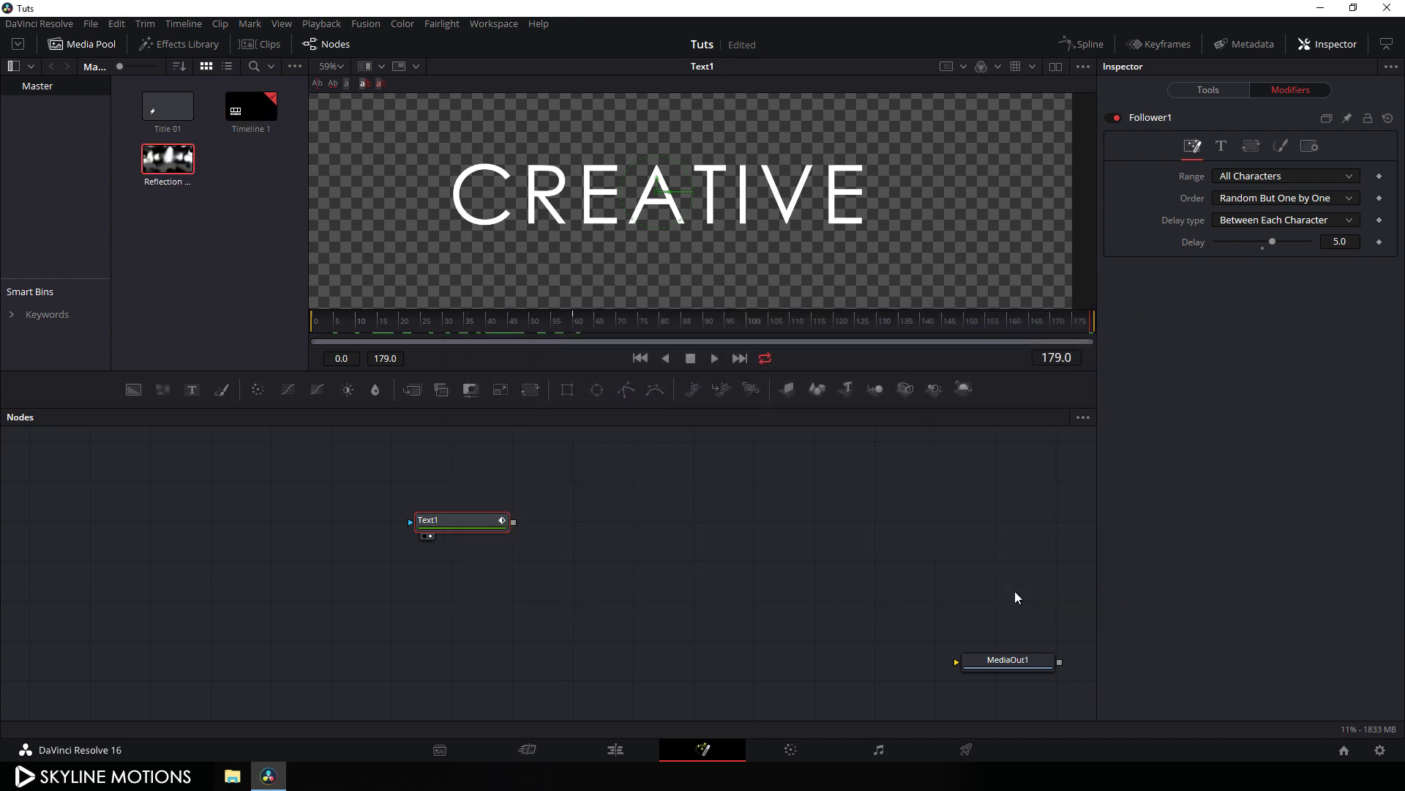
Add the Reflection Map image to the node graph and rename its node RefMap
{"action": "left_click_drag", "start_coordinate": [166, 205], "coordinate": [287, 528]}
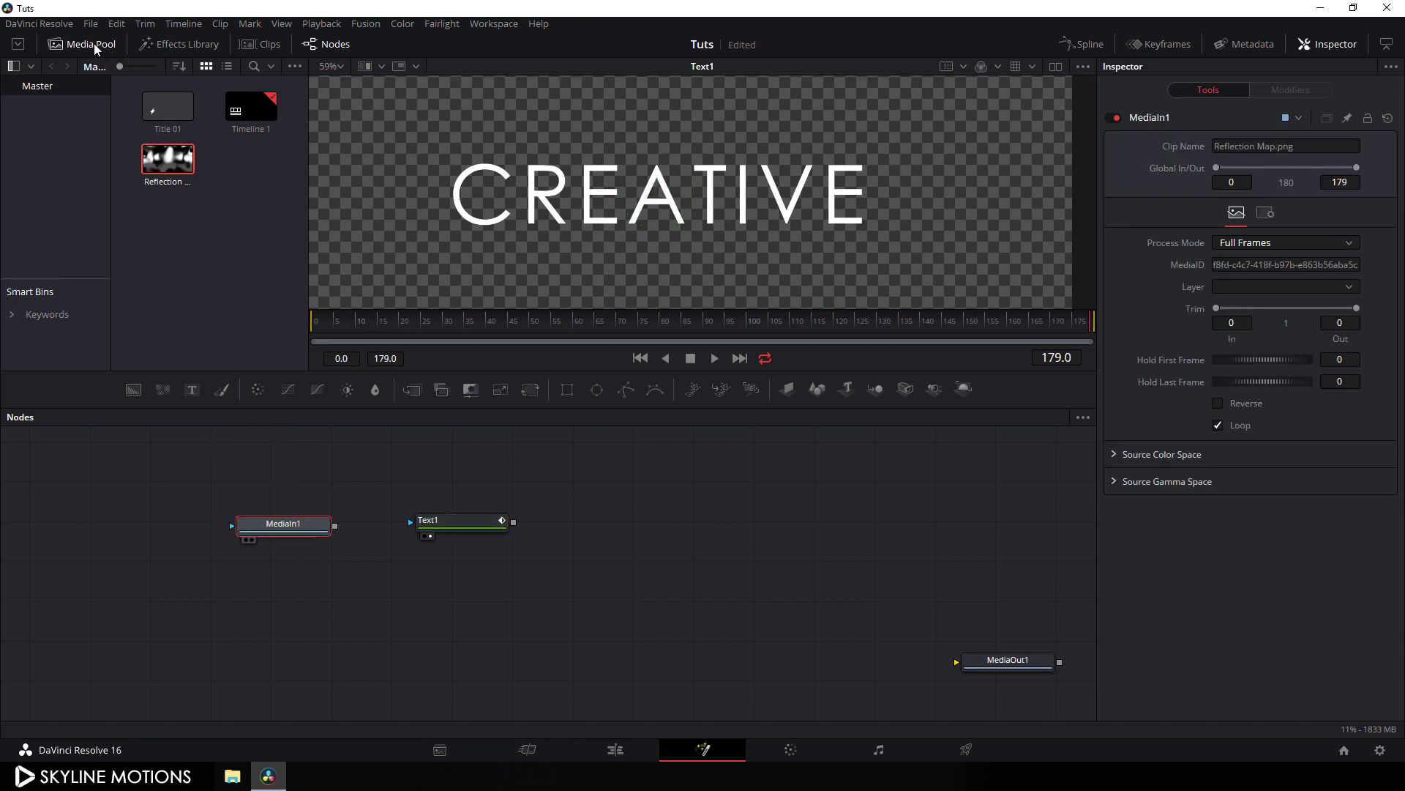
{"action": "left_click", "coordinate": [93, 43]}
{"action": "key", "text": "F2"}
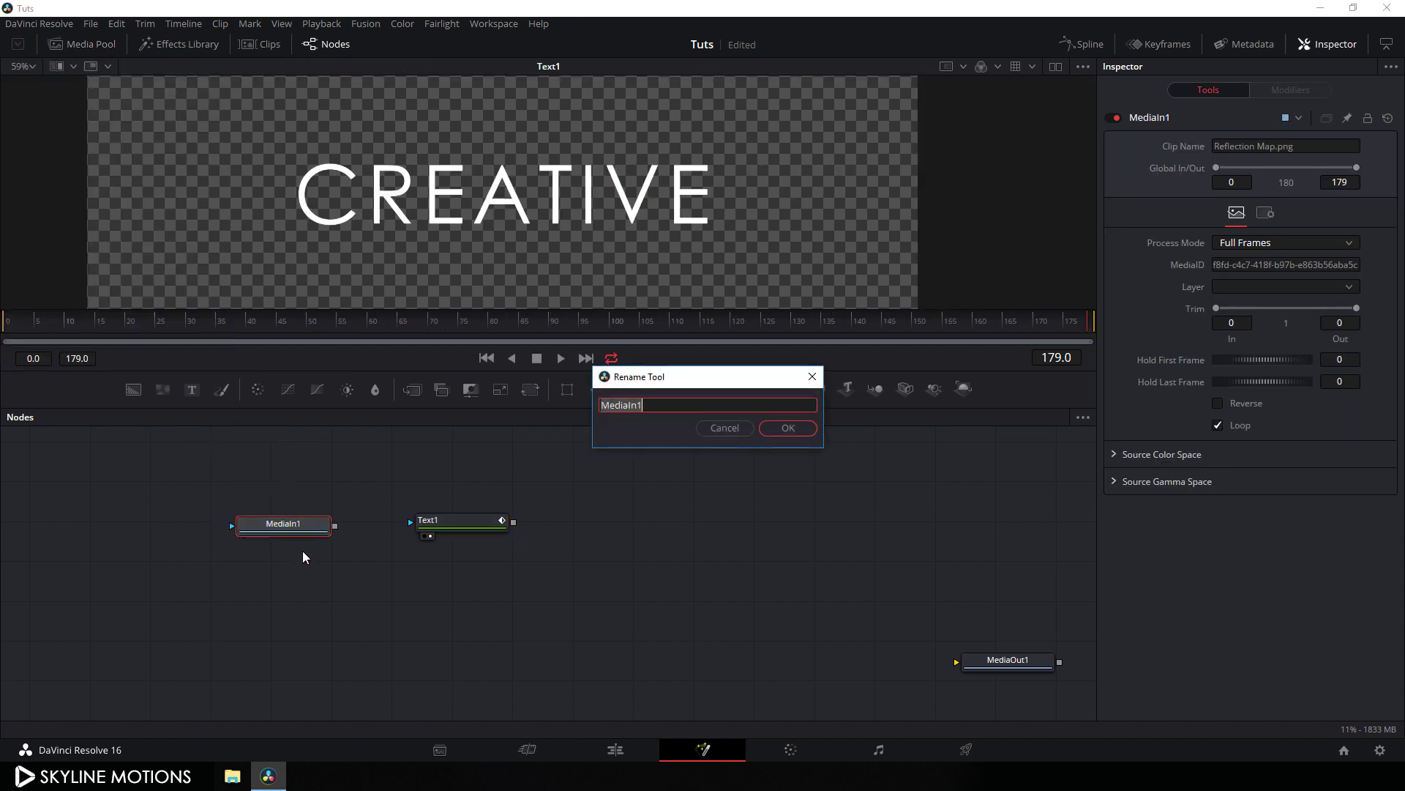
{"action": "key", "text": "BackSpace"}
{"action": "type", "text": "Ref Map"}
{"action": "left_click", "coordinate": [792, 432]}
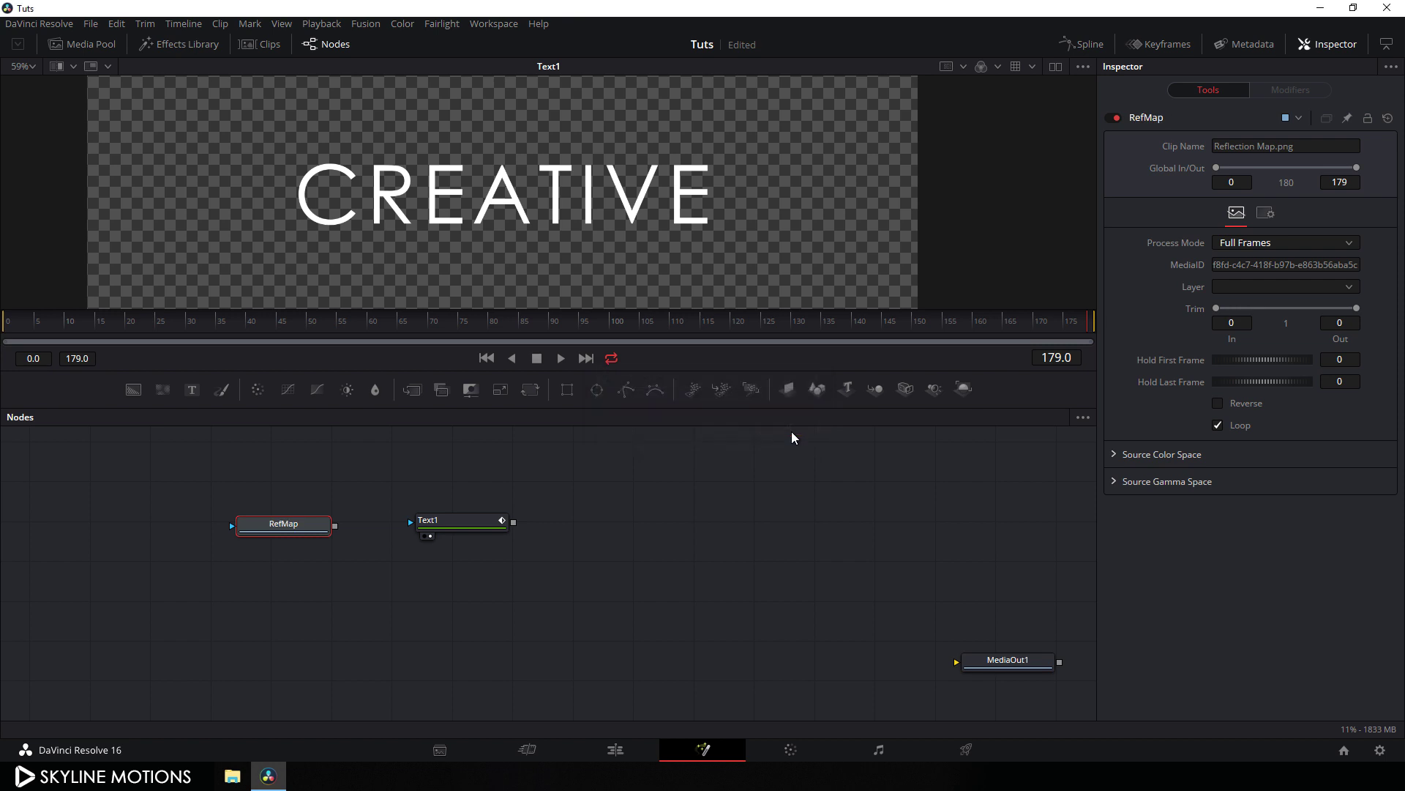
Change Text1's shading type to Image and connect the RefMap node as its color image
{"action": "left_click", "coordinate": [471, 524]}
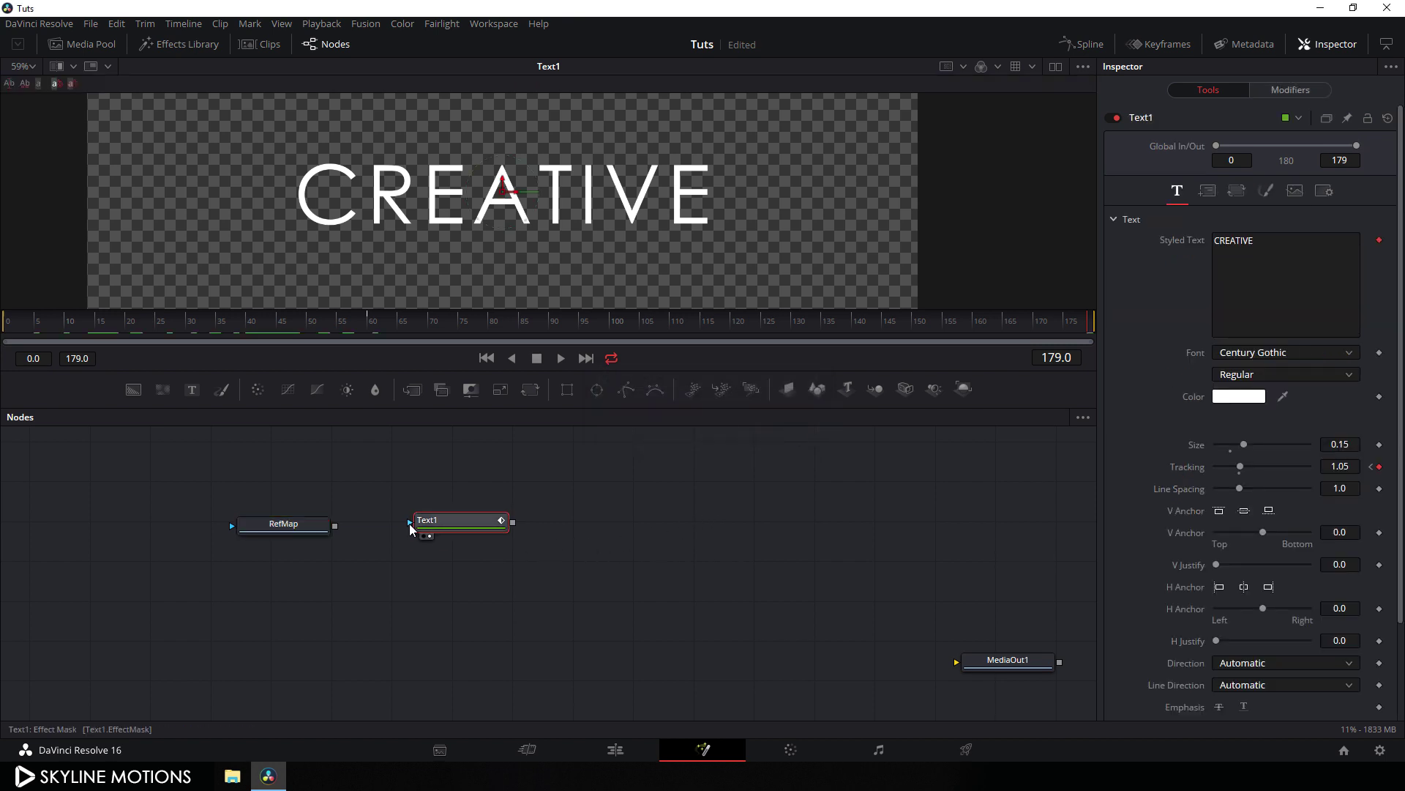
{"action": "left_click_drag", "start_coordinate": [410, 524], "coordinate": [372, 467]}
{"action": "left_click", "coordinate": [1269, 191]}
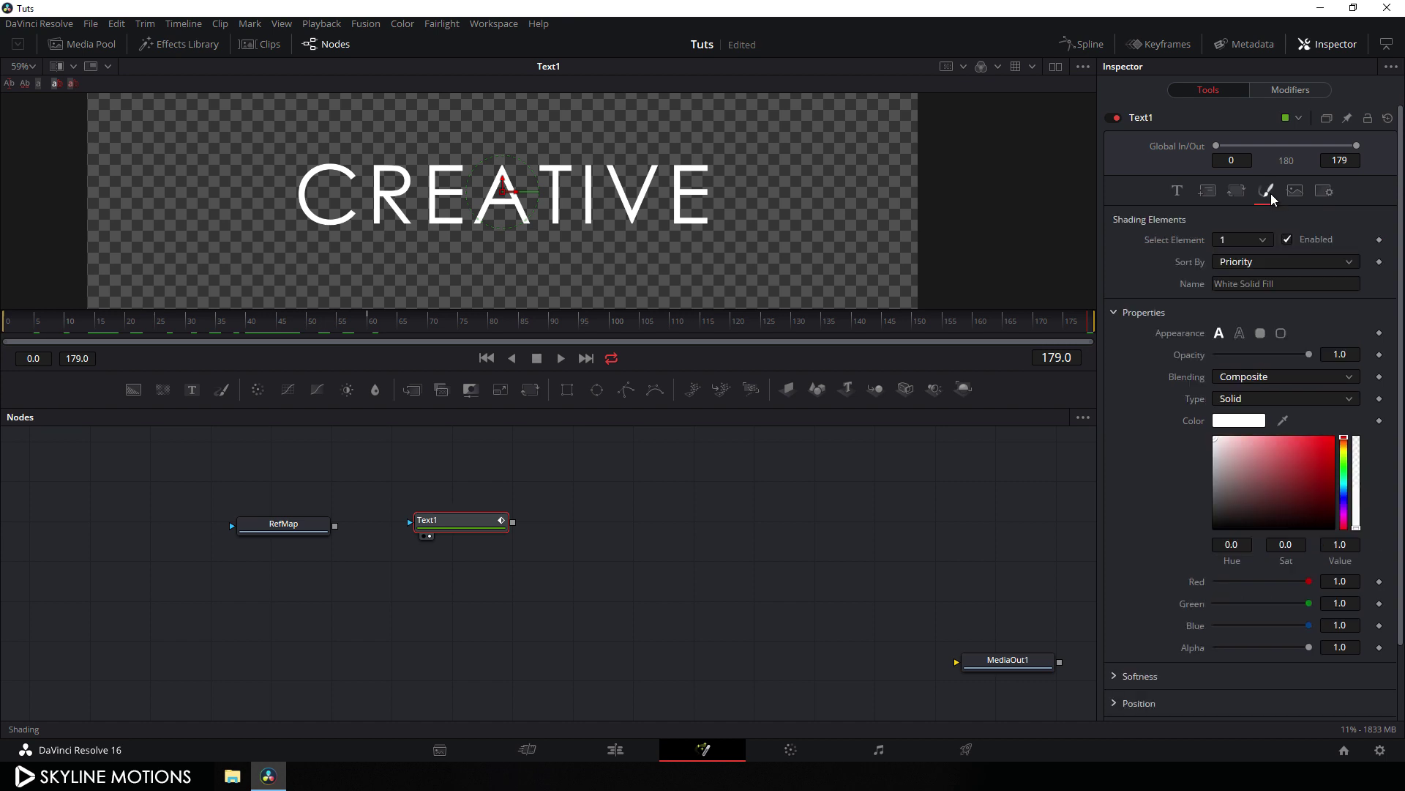
{"action": "left_click", "coordinate": [1246, 399]}
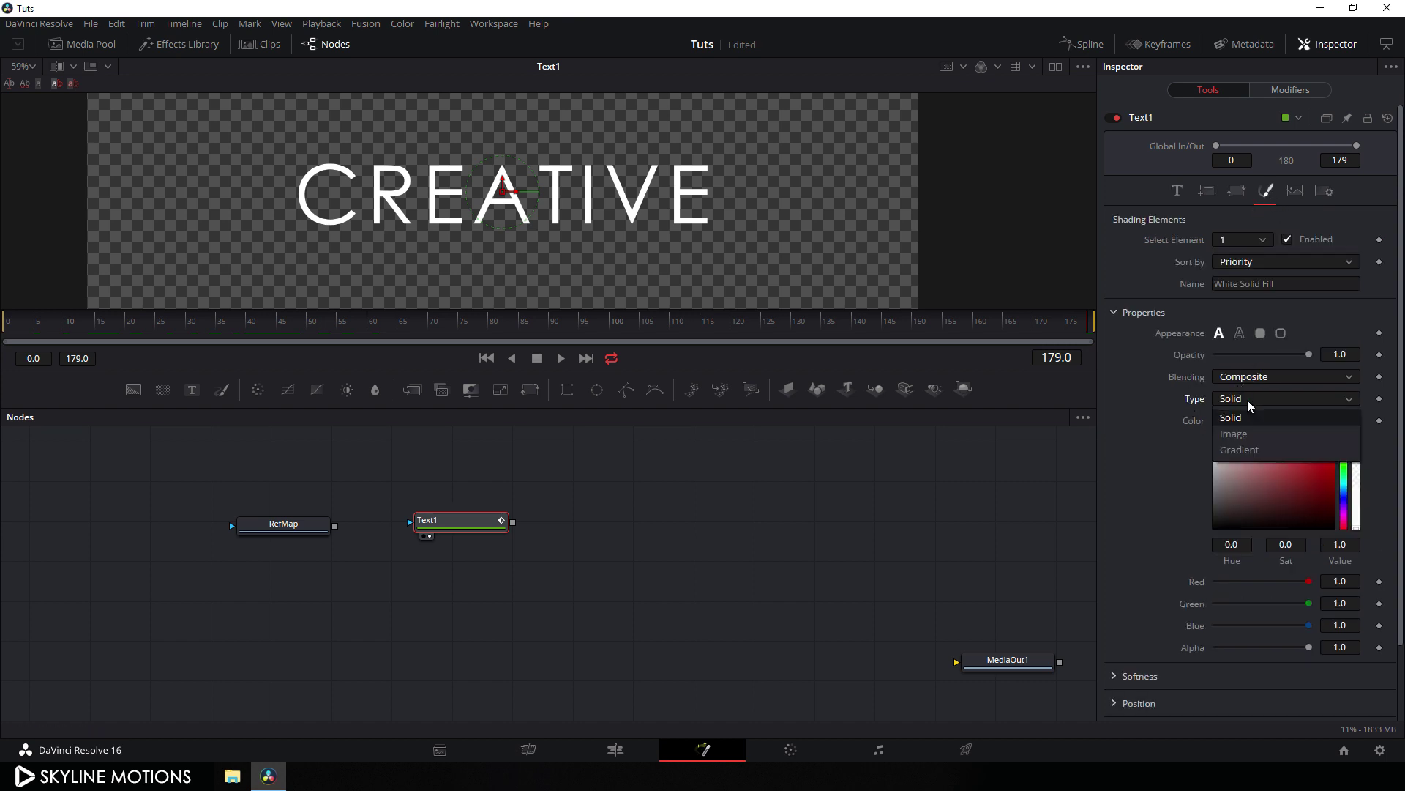
{"action": "left_click", "coordinate": [1244, 433]}
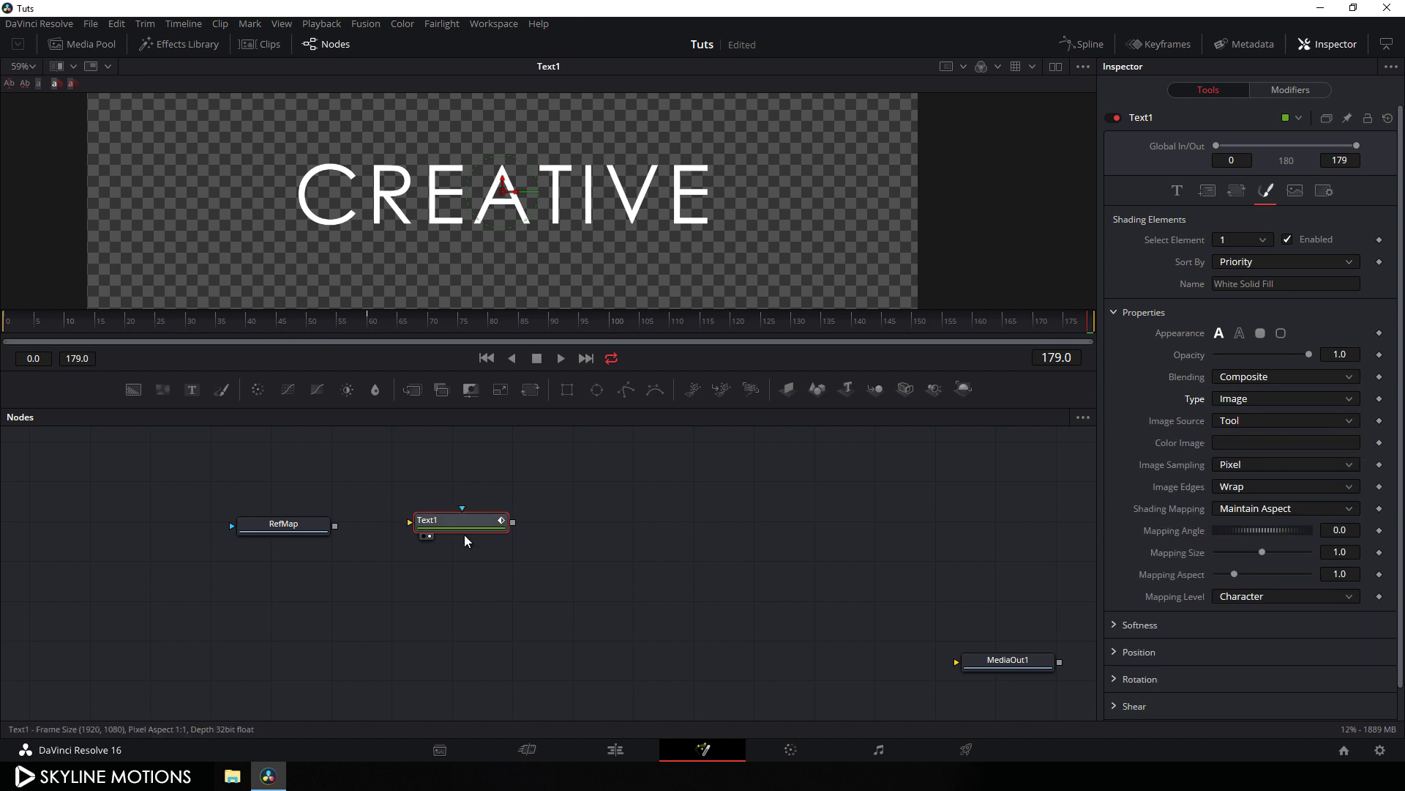
{"action": "mouse_move", "coordinate": [408, 524]}
{"action": "left_mouse_down"}
{"action": "mouse_move", "coordinate": [390, 494]}
{"action": "mouse_move", "coordinate": [359, 494]}
{"action": "mouse_move", "coordinate": [372, 463]}
{"action": "mouse_move", "coordinate": [312, 494]}
{"action": "mouse_move", "coordinate": [305, 521]}
{"action": "left_mouse_up"}
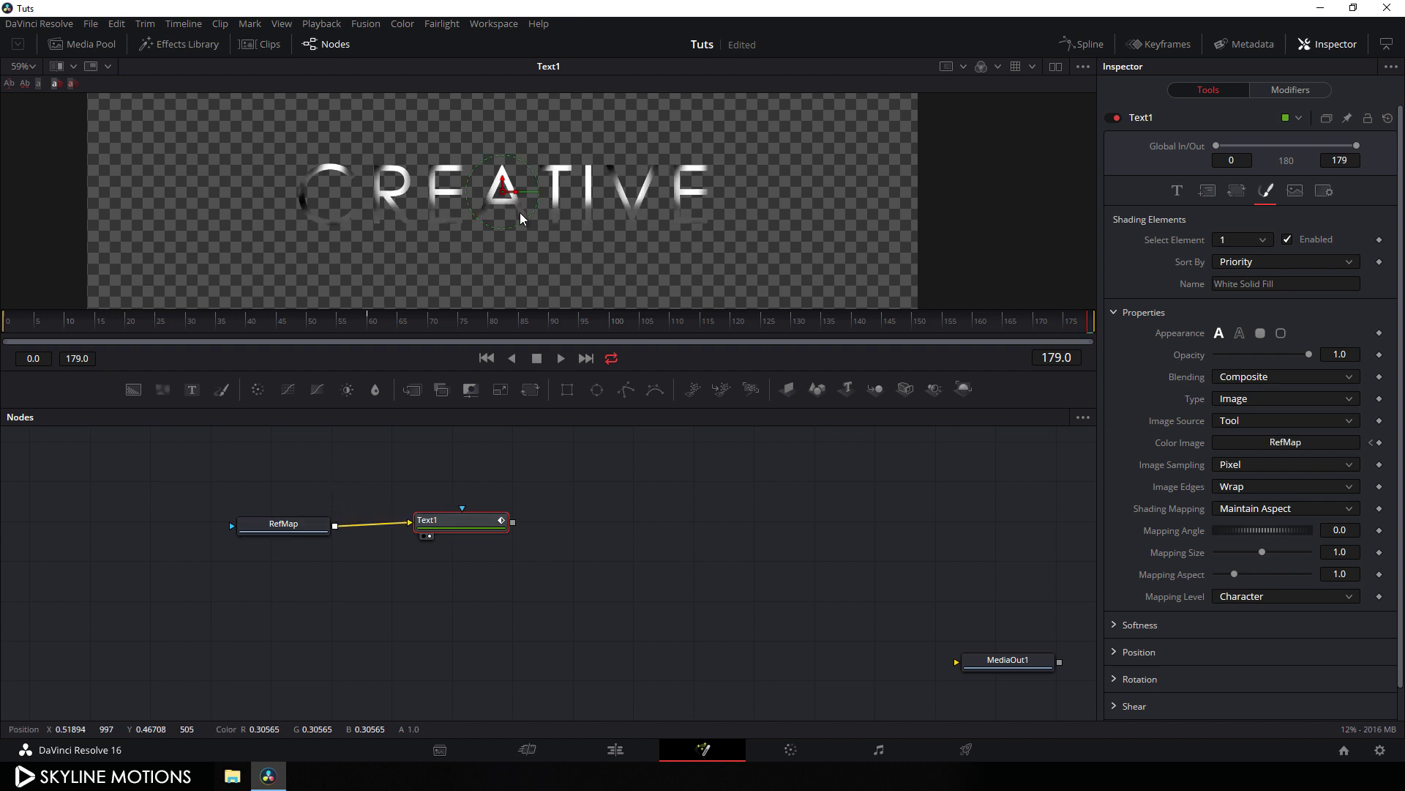
{"action": "scroll", "coordinate": [529, 218], "scroll_direction": "up", "scroll_amount": 2}
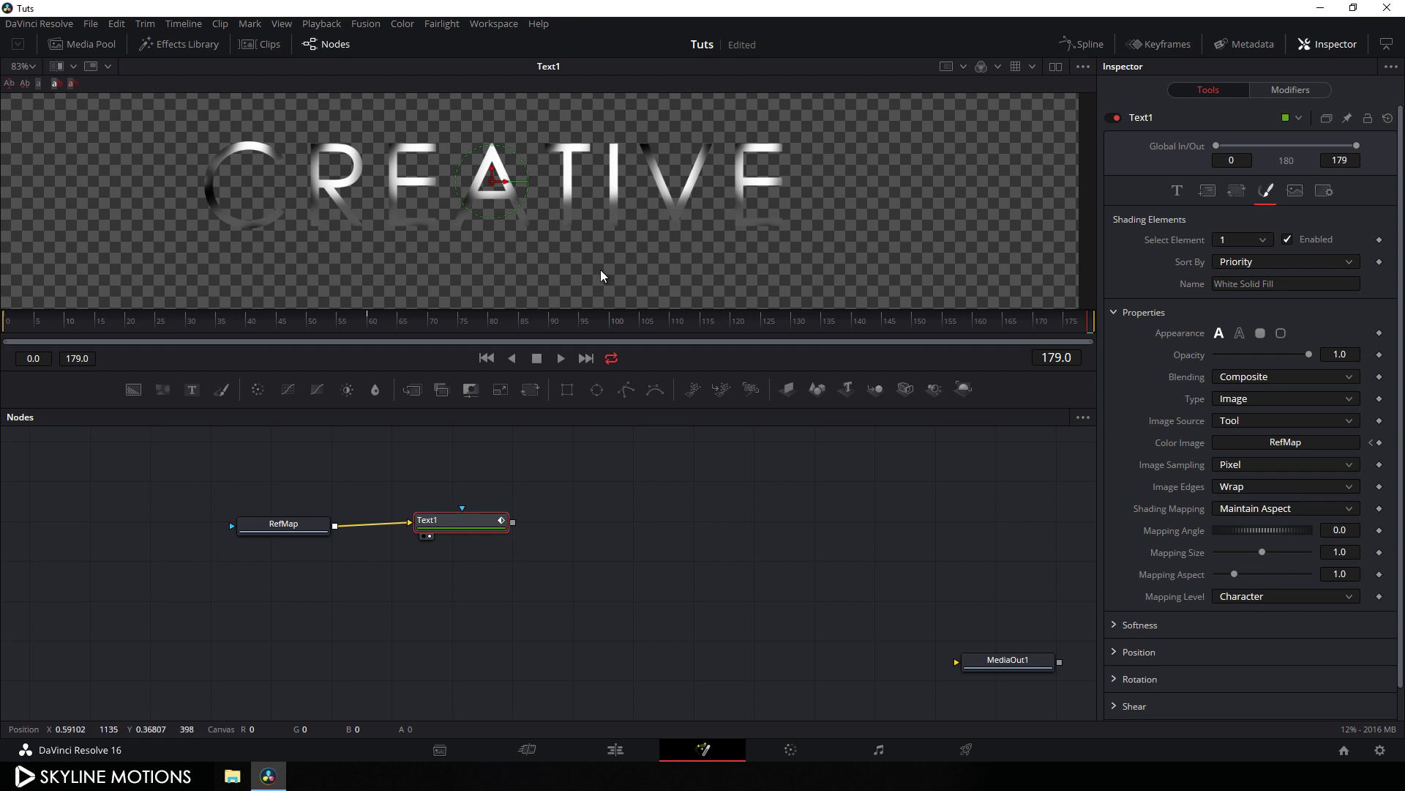
Set the mapping size of Text1's image shading to 2.0 and its mapping aspect to 0.5
{"action": "left_click_drag", "start_coordinate": [468, 522], "coordinate": [441, 542]}
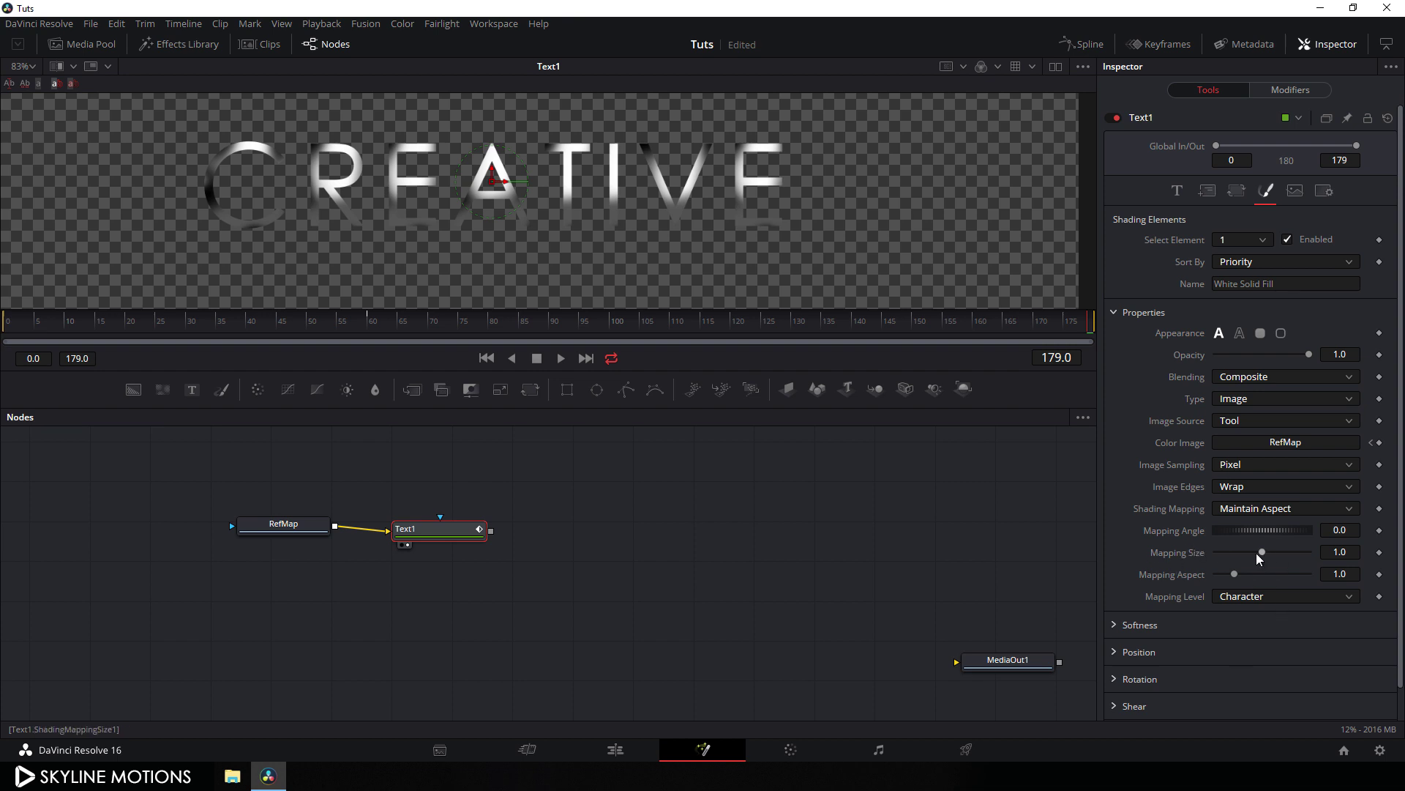
{"action": "left_click_drag", "start_coordinate": [1261, 552], "coordinate": [1329, 556]}
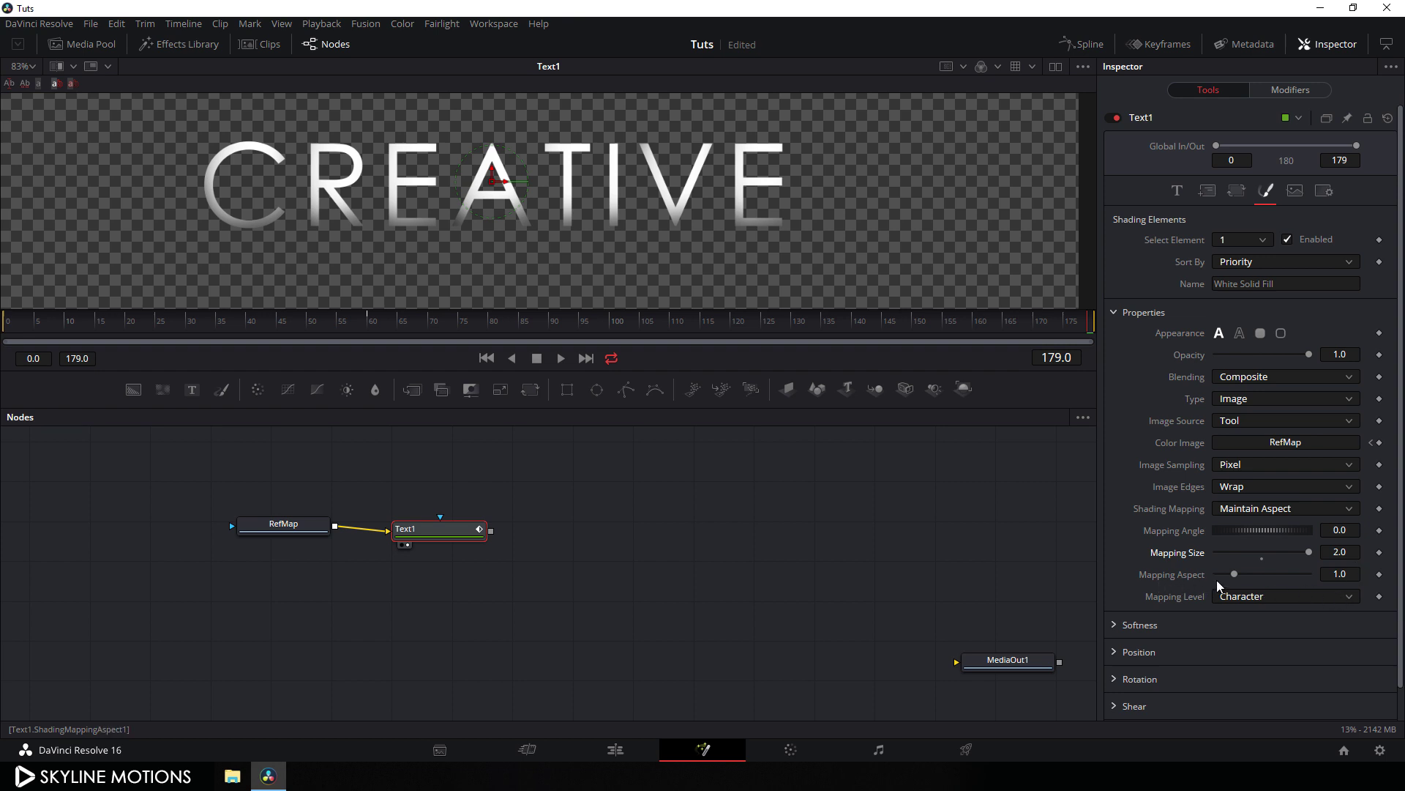
{"action": "left_click_drag", "start_coordinate": [1230, 579], "coordinate": [1225, 577]}
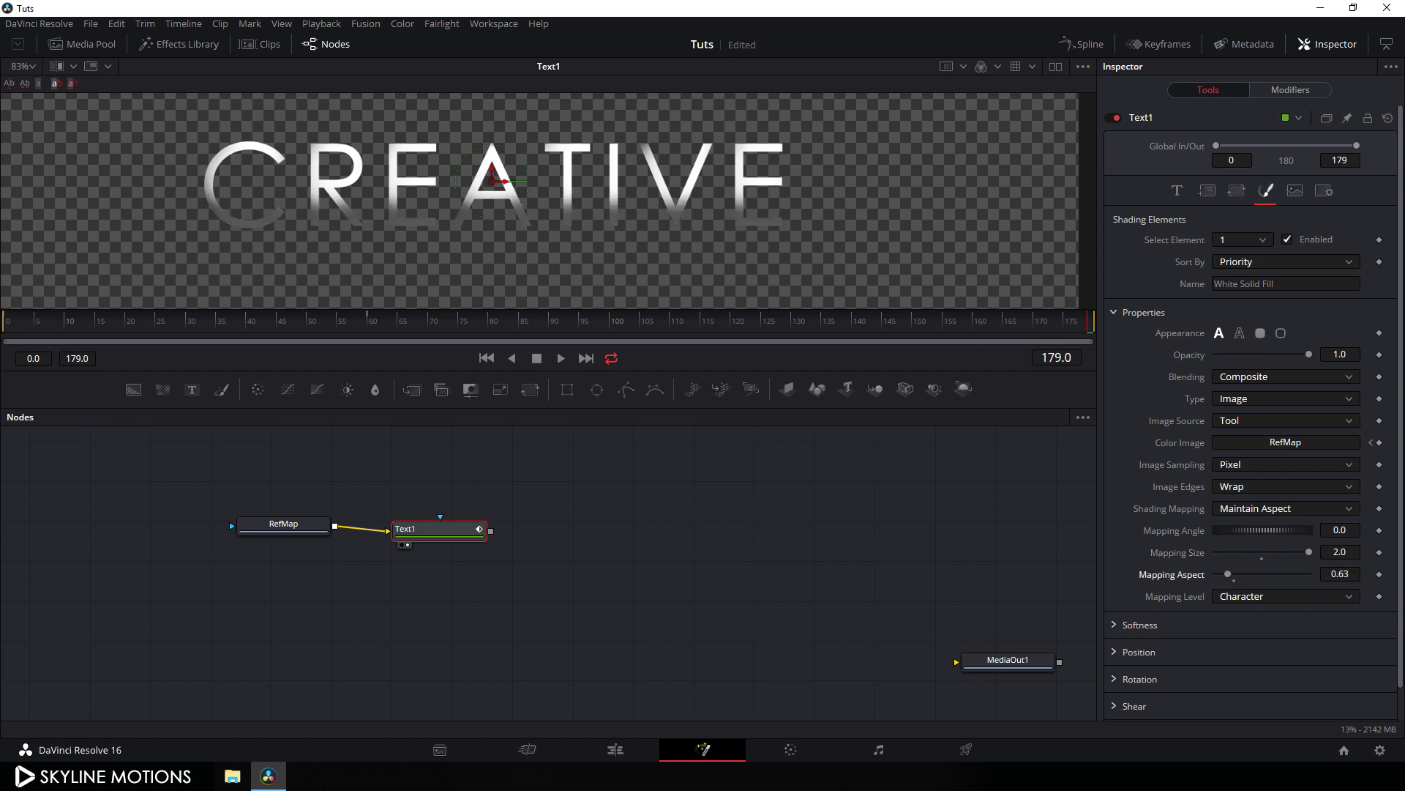
{"action": "left_click", "coordinate": [1360, 575]}
{"action": "type", "text": ".5"}
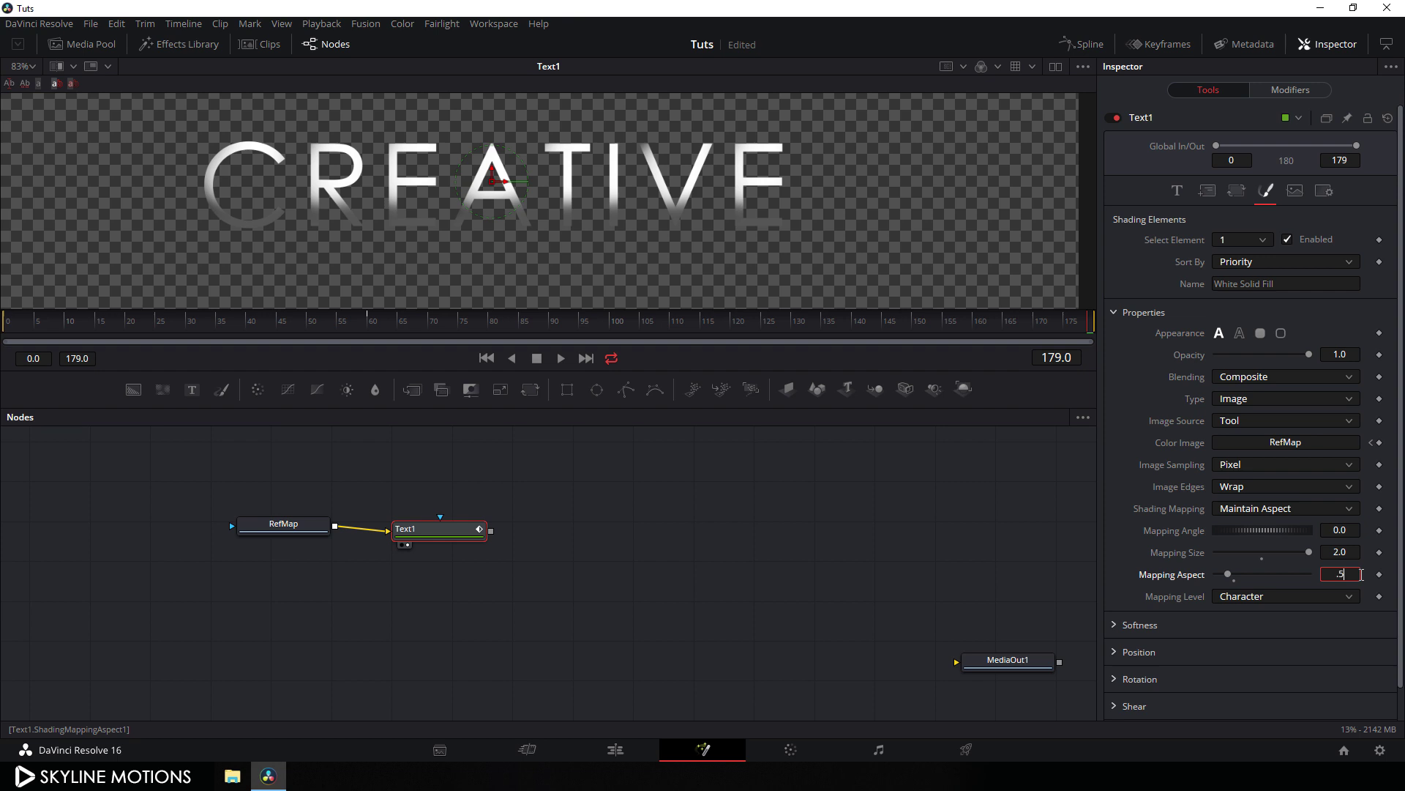
{"action": "key", "text": "Return"}
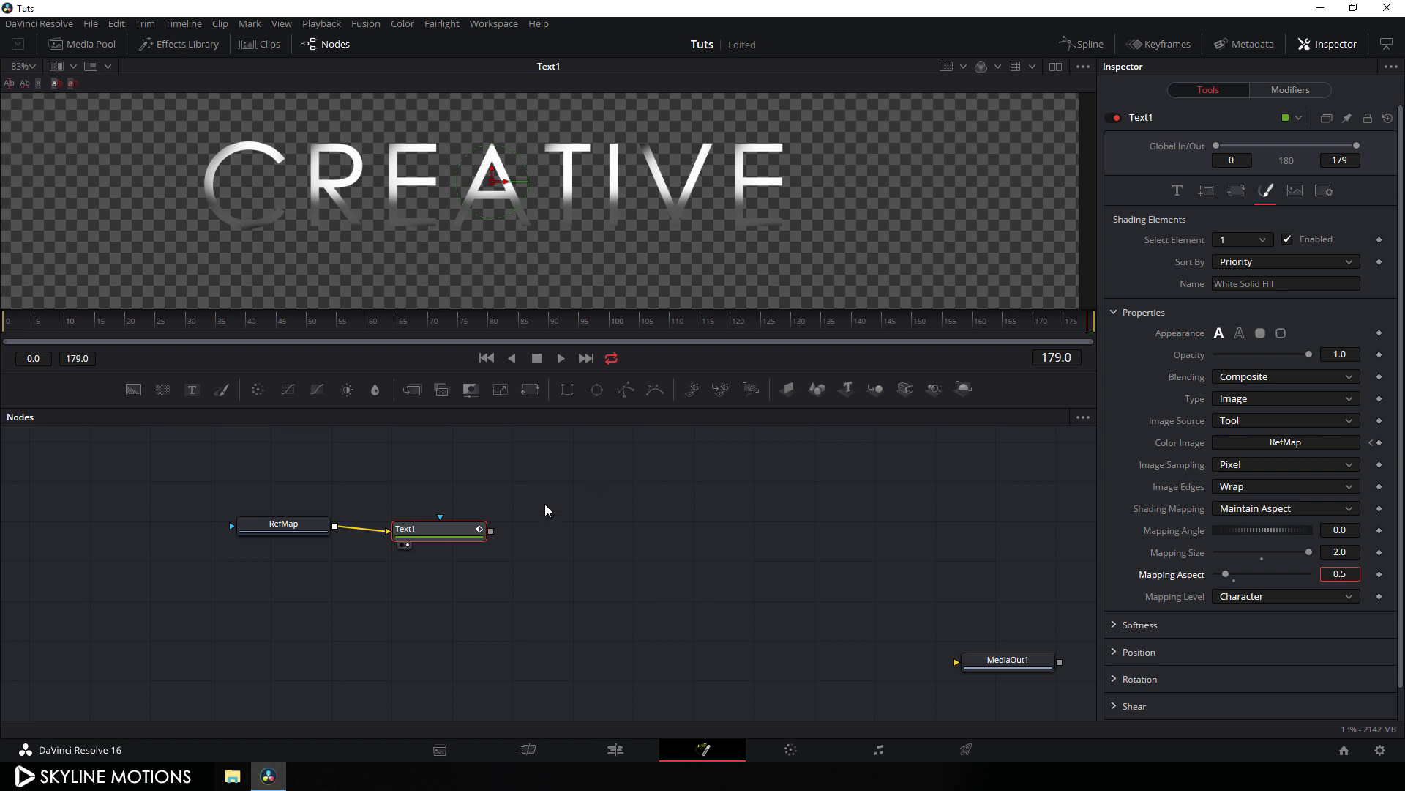
Enable arranging tools to grid, line up the RefMap and Text1 nodes side by side, and deselect them
{"action": "left_click_drag", "start_coordinate": [300, 528], "coordinate": [266, 541]}
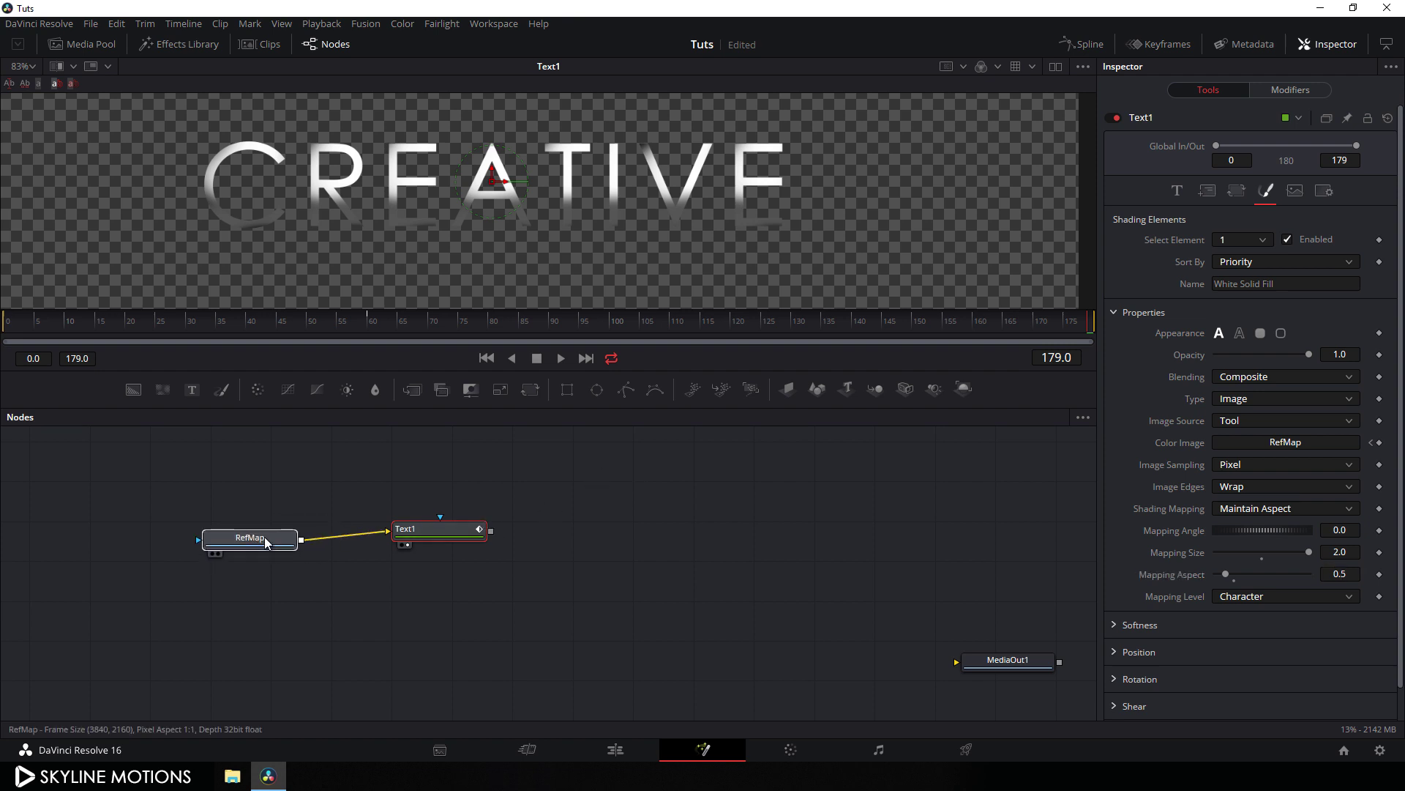
{"action": "right_click", "coordinate": [535, 570]}
{"action": "mouse_move", "coordinate": [594, 377]}
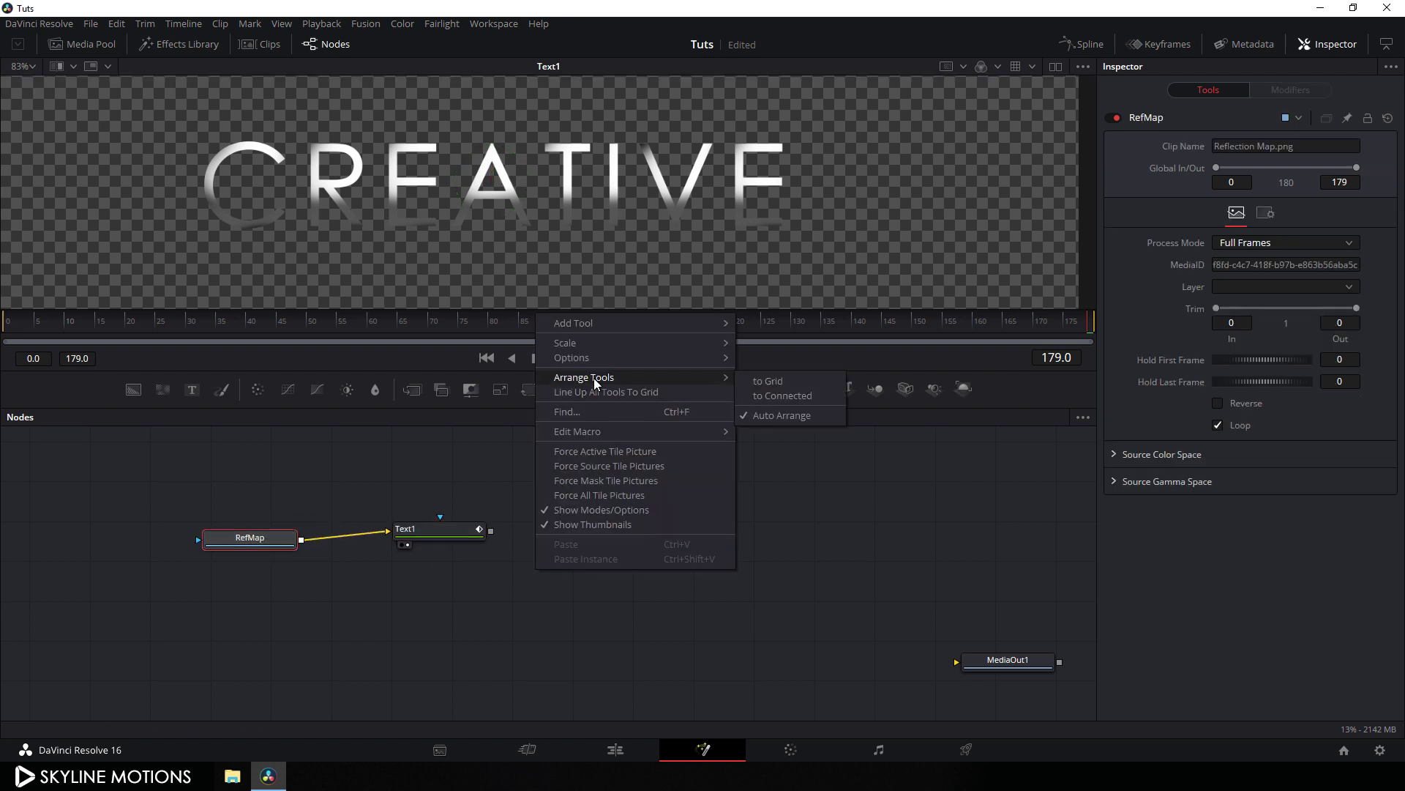
{"action": "left_click", "coordinate": [765, 382]}
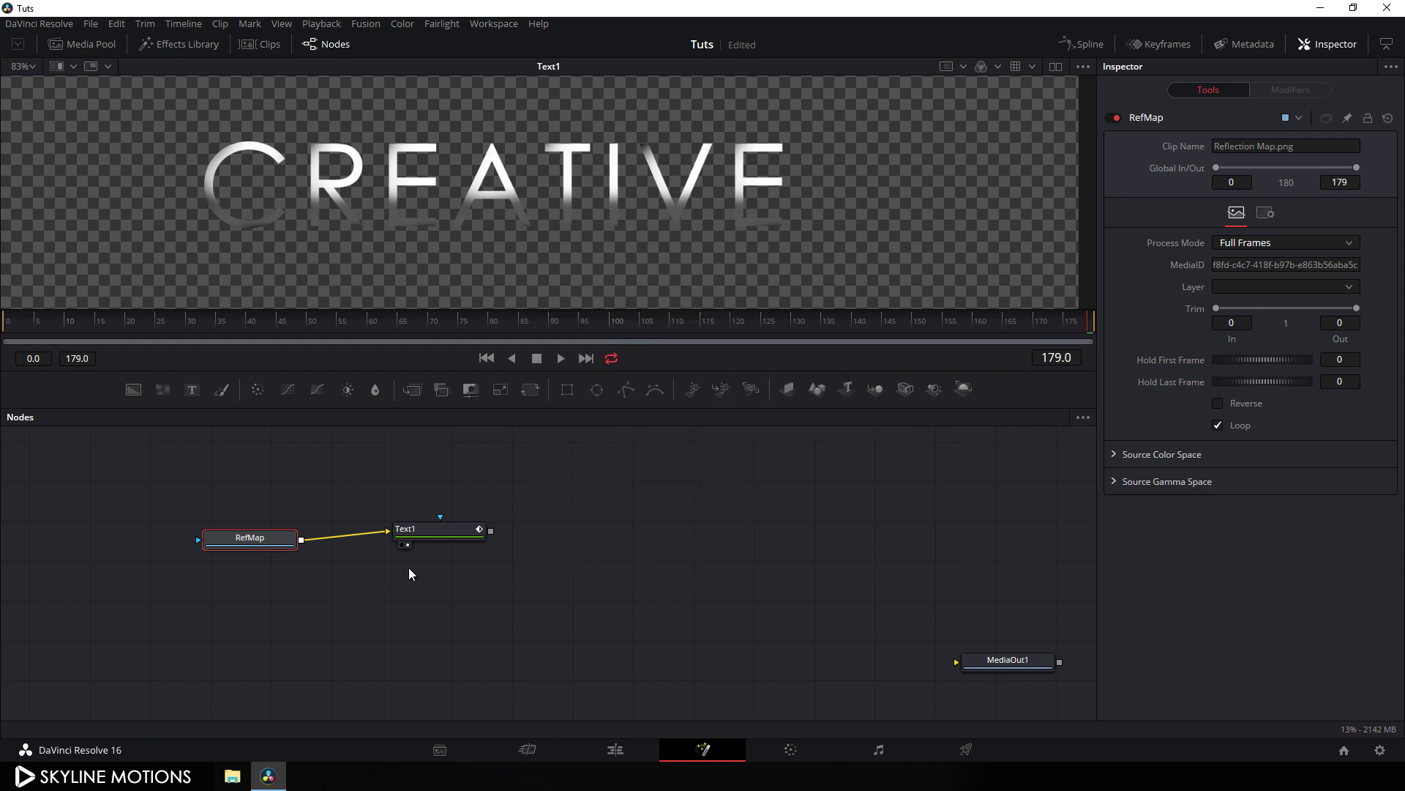
{"action": "left_click_drag", "start_coordinate": [436, 524], "coordinate": [449, 515]}
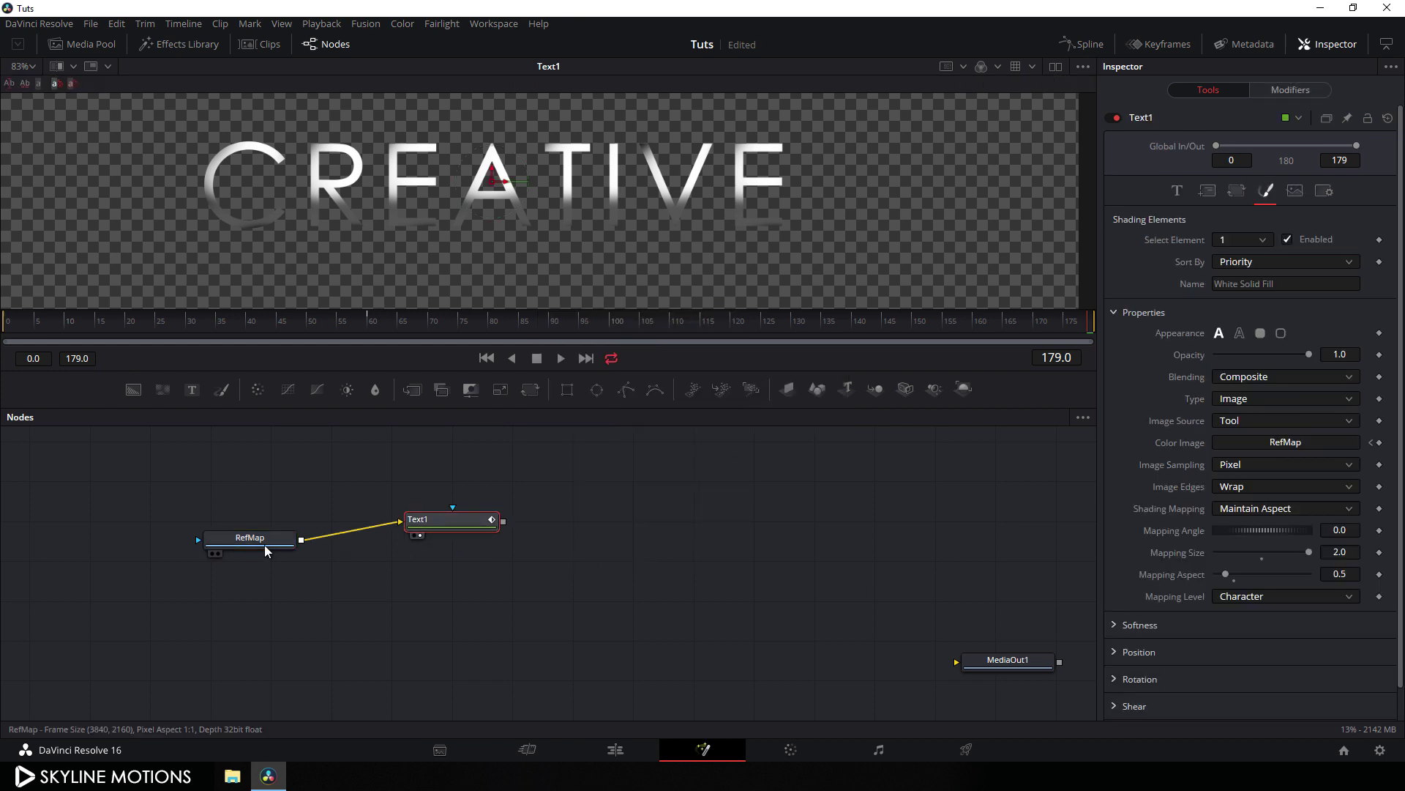
{"action": "left_click_drag", "start_coordinate": [265, 550], "coordinate": [286, 532]}
{"action": "left_click_drag", "start_coordinate": [472, 528], "coordinate": [410, 524]}
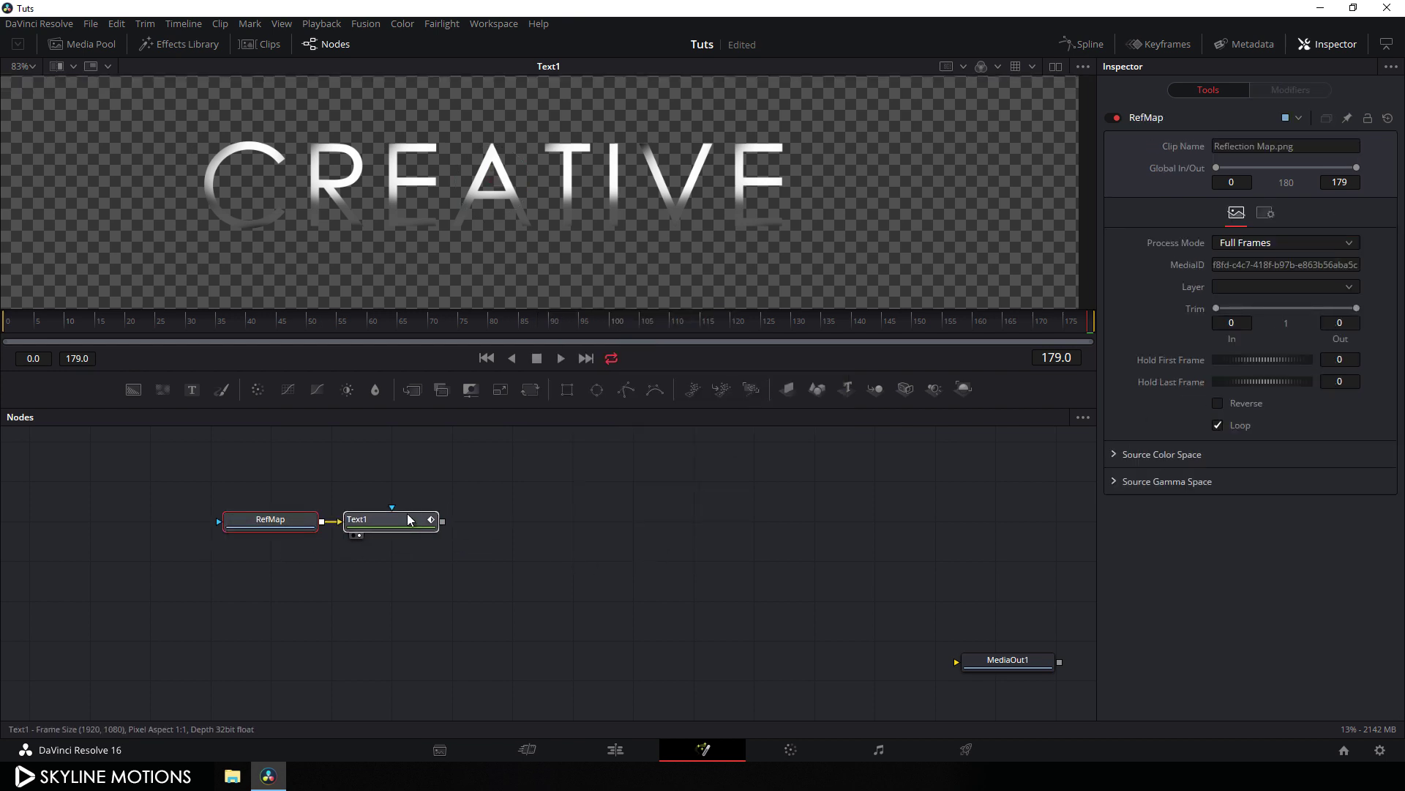
{"action": "left_click", "coordinate": [455, 528]}
Add a FastNoise node to the node graph and place it directly above the RefMap node
{"action": "scroll", "coordinate": [511, 527], "scroll_direction": "up", "scroll_amount": 3}
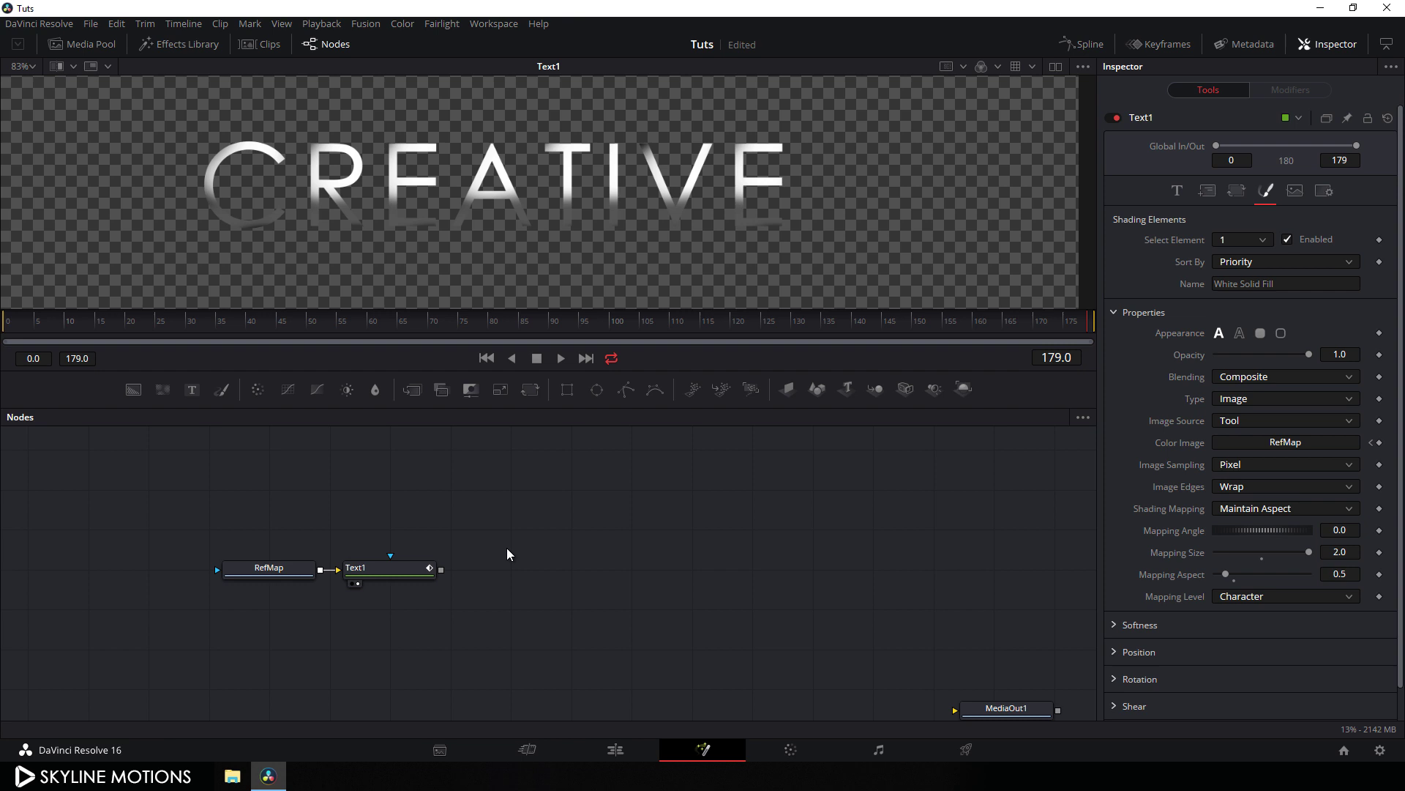
{"action": "key", "text": "shift+space"}
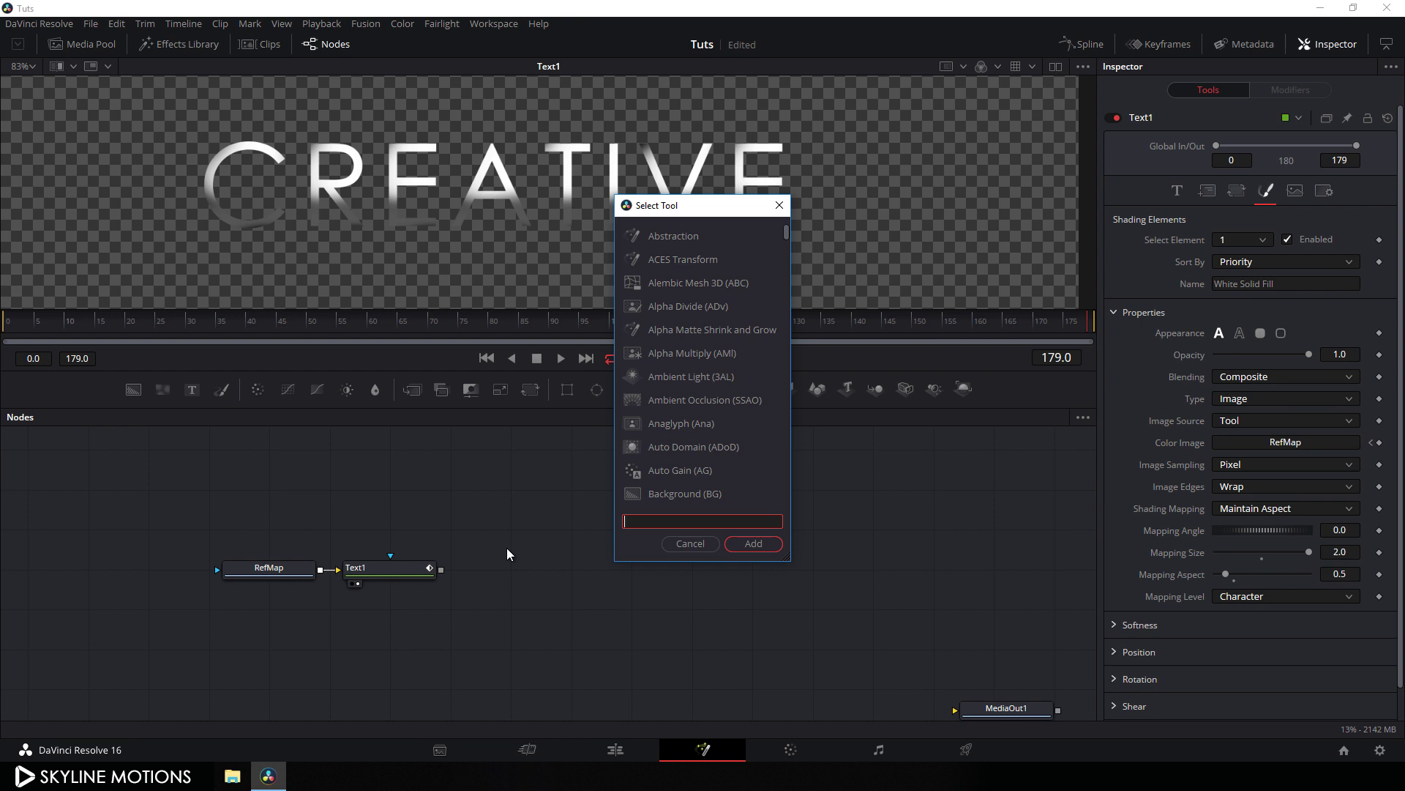
{"action": "type", "text": "fast"}
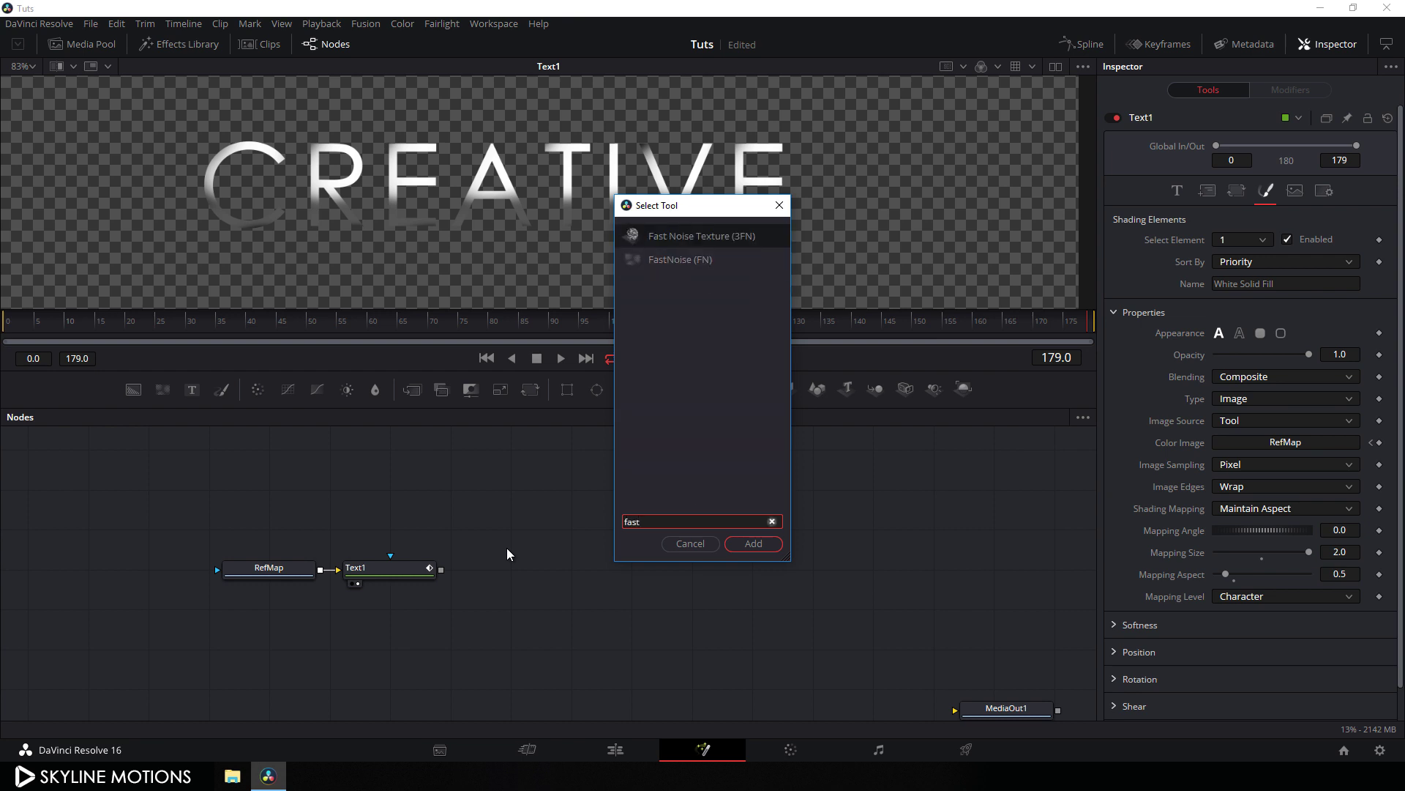
{"action": "left_click", "coordinate": [665, 267]}
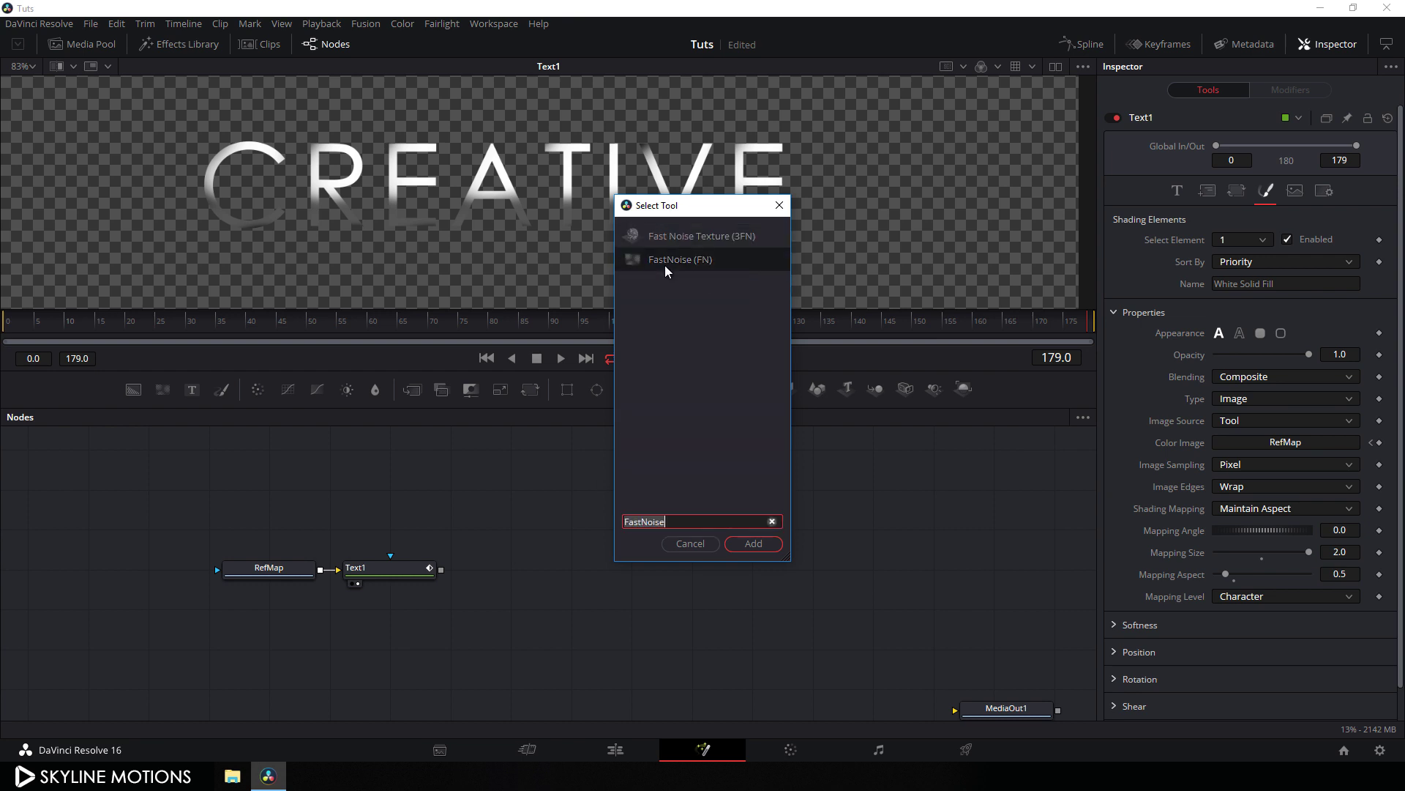
{"action": "left_click", "coordinate": [753, 544]}
{"action": "left_click_drag", "start_coordinate": [552, 540], "coordinate": [320, 524]}
Switch to dual viewers with FastNoise1 in the empty one, and set its noise detail to 10.0 and contrast to 5.0
{"action": "left_click", "coordinate": [1056, 67]}
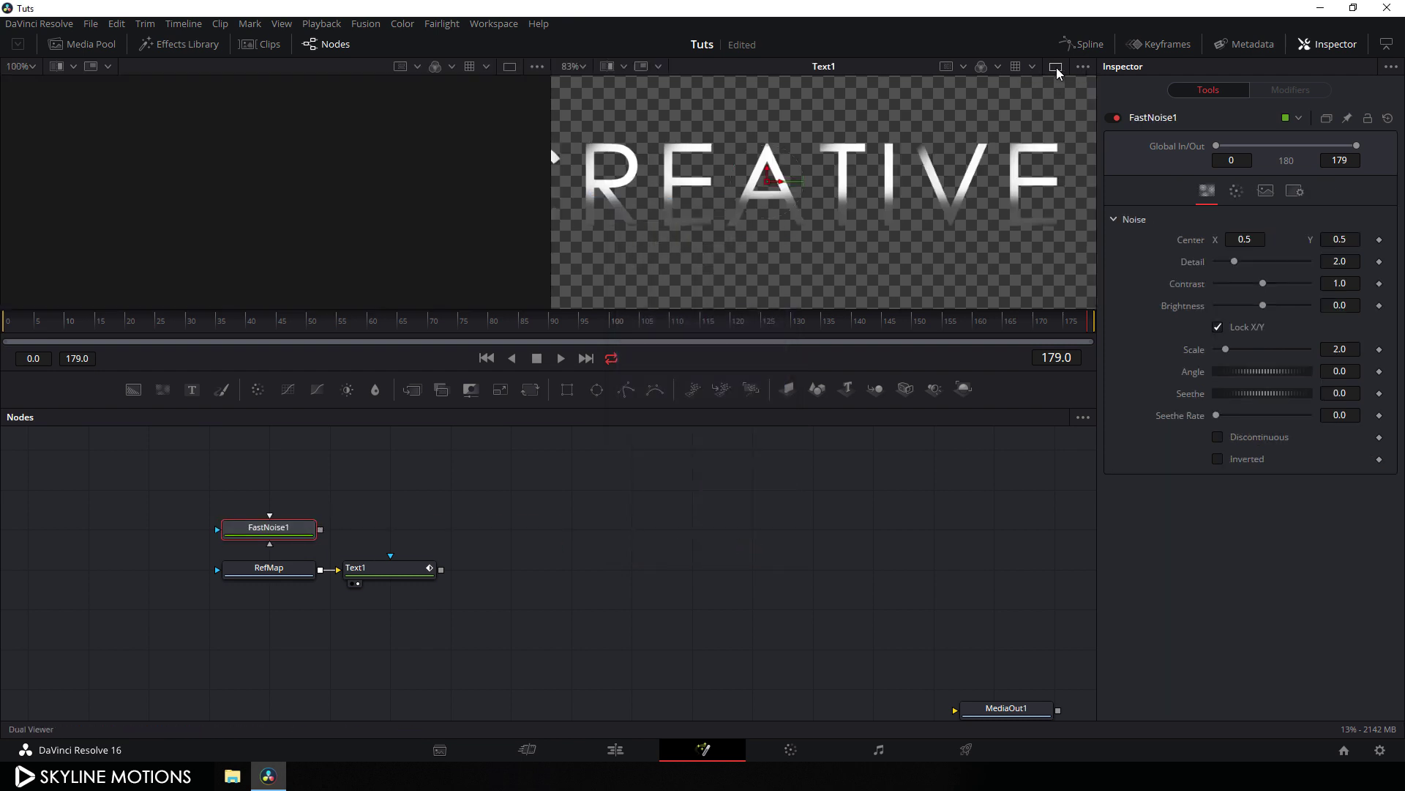
{"action": "left_click_drag", "start_coordinate": [266, 535], "coordinate": [292, 176]}
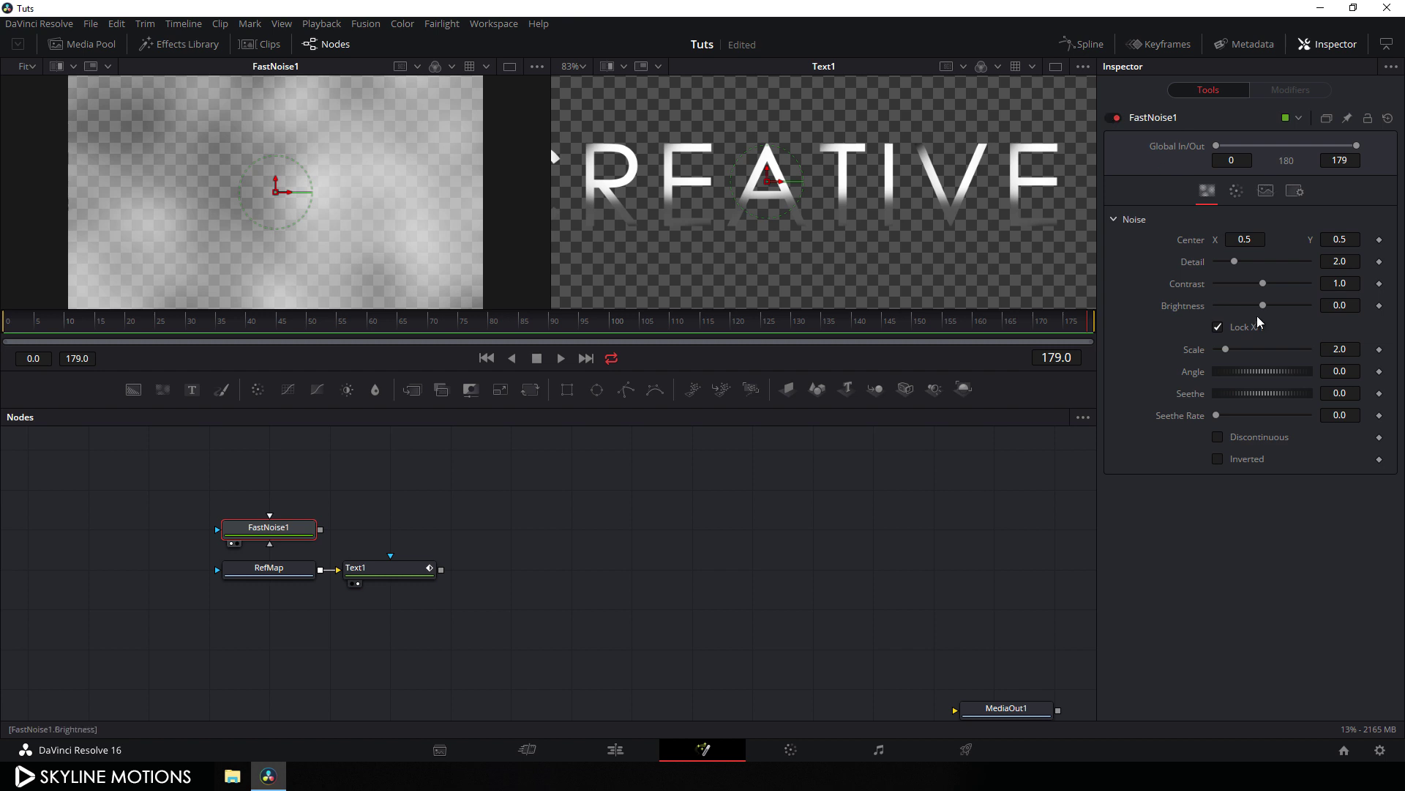
{"action": "left_click_drag", "start_coordinate": [1239, 264], "coordinate": [1341, 290]}
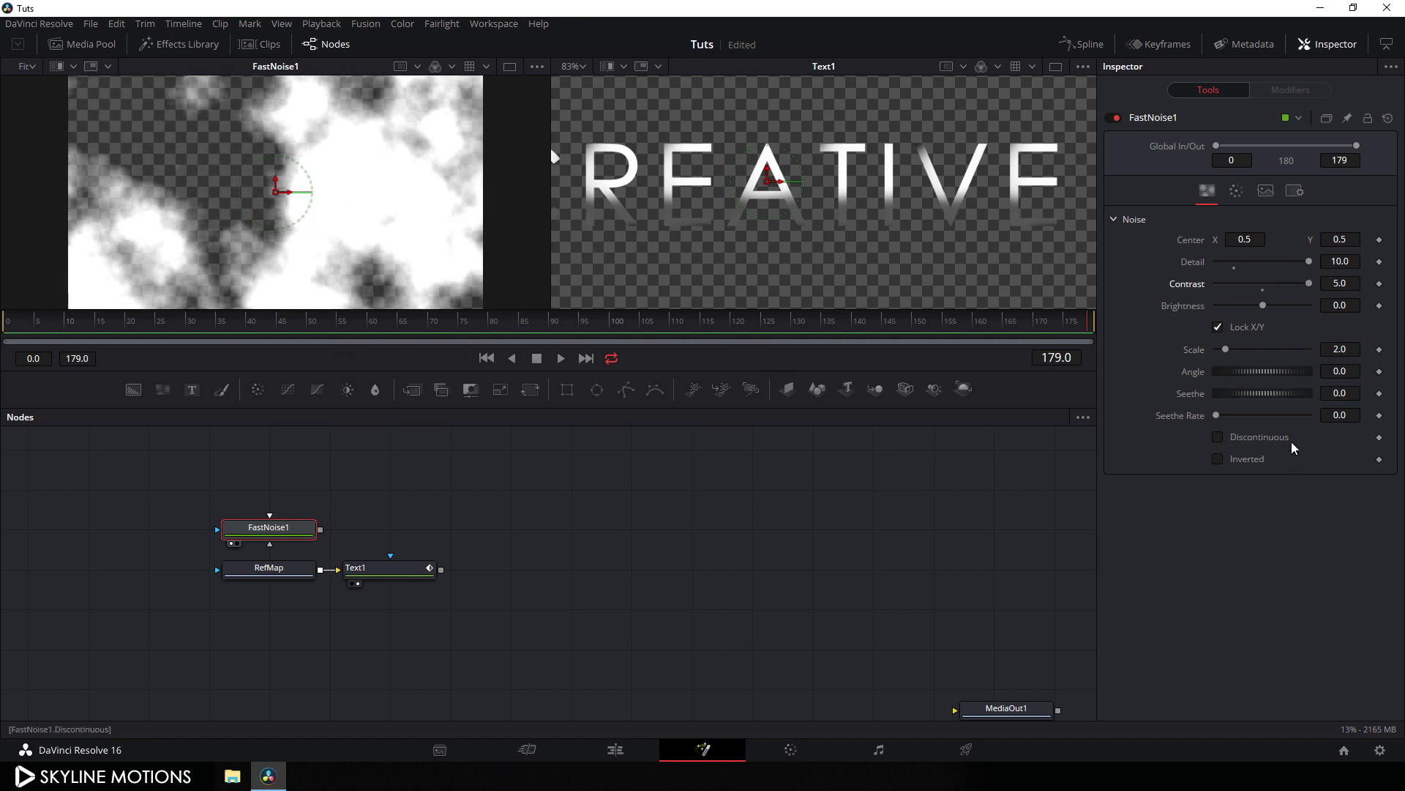
{"action": "left_click_drag", "start_coordinate": [1274, 401], "coordinate": [1278, 401]}
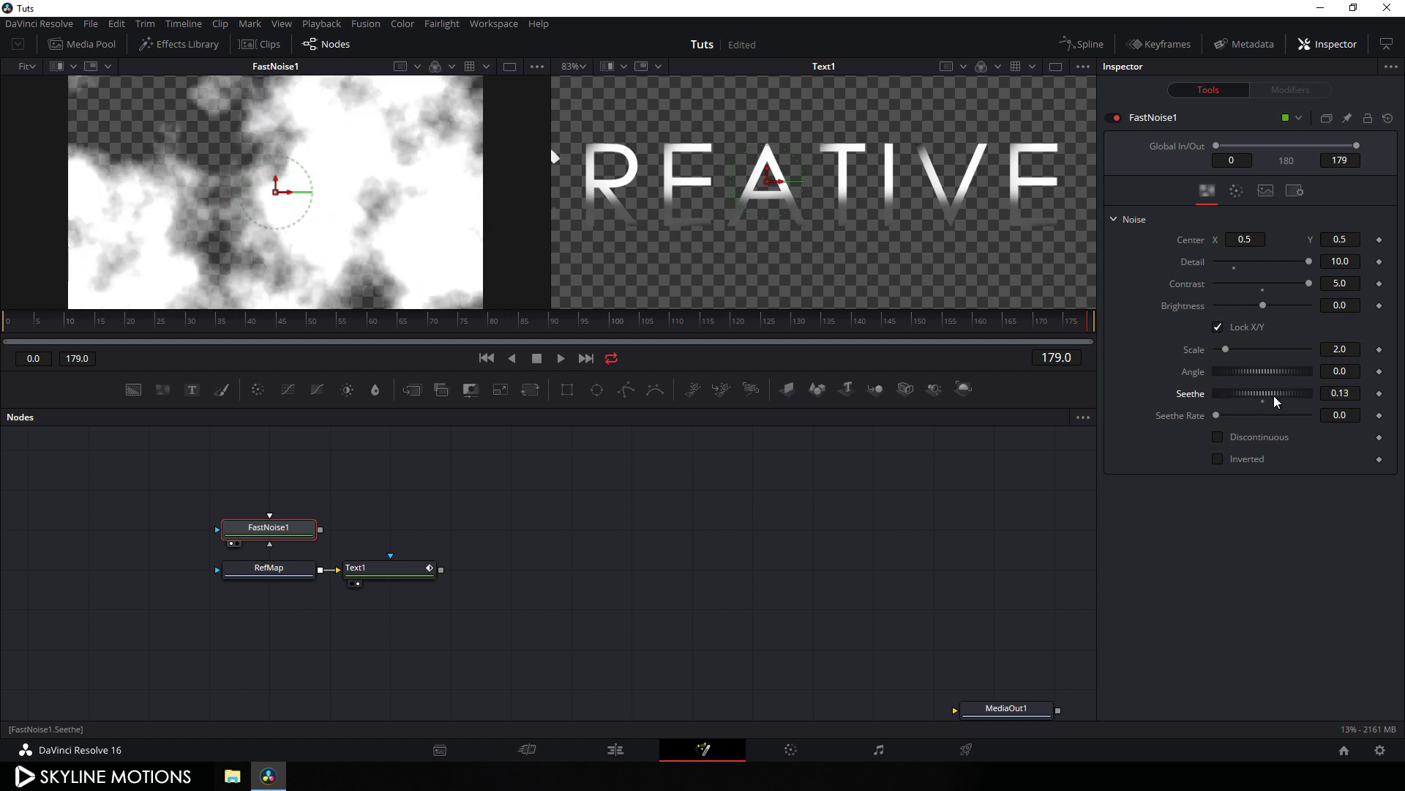
{"action": "left_click_drag", "start_coordinate": [644, 327], "coordinate": [1167, 336]}
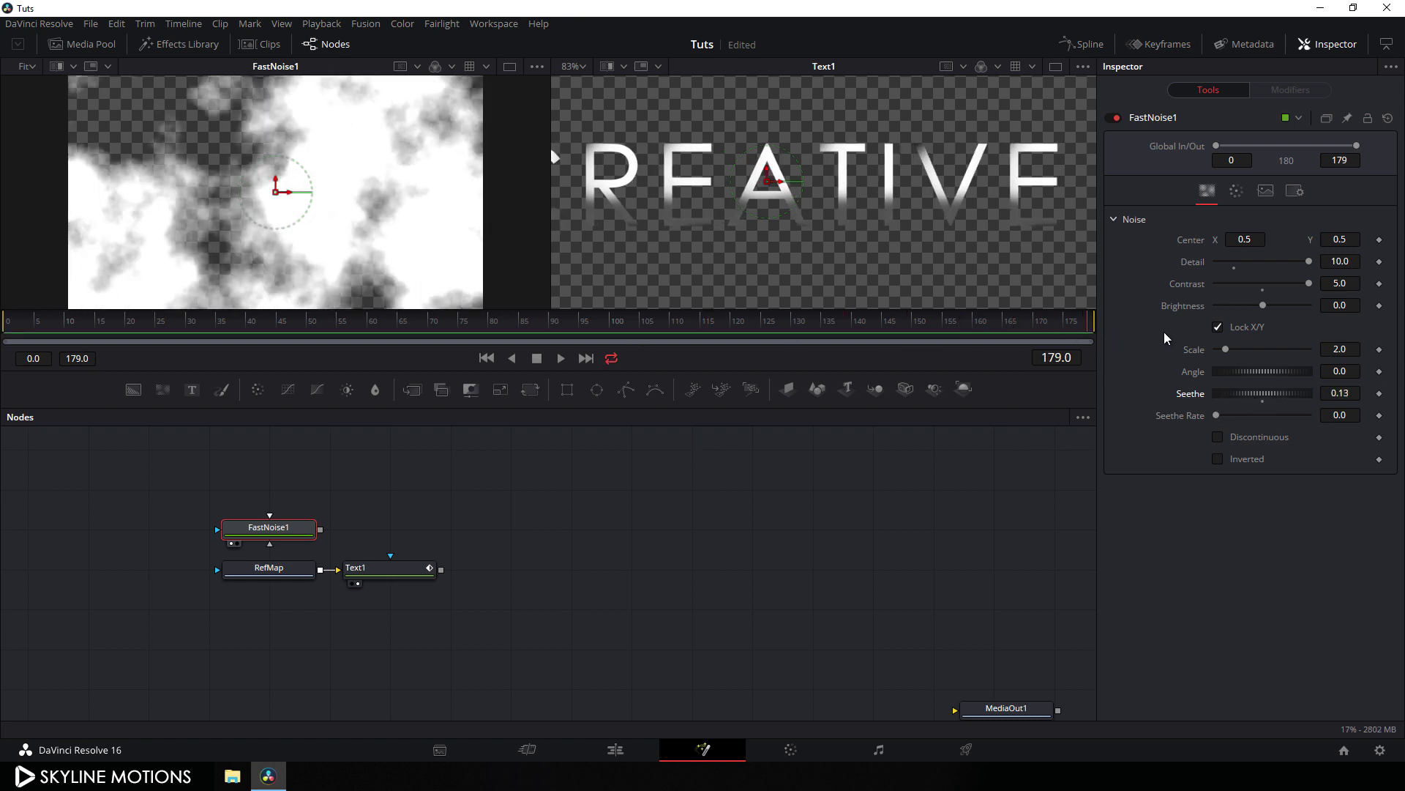
{"action": "double_click", "coordinate": [1264, 404]}
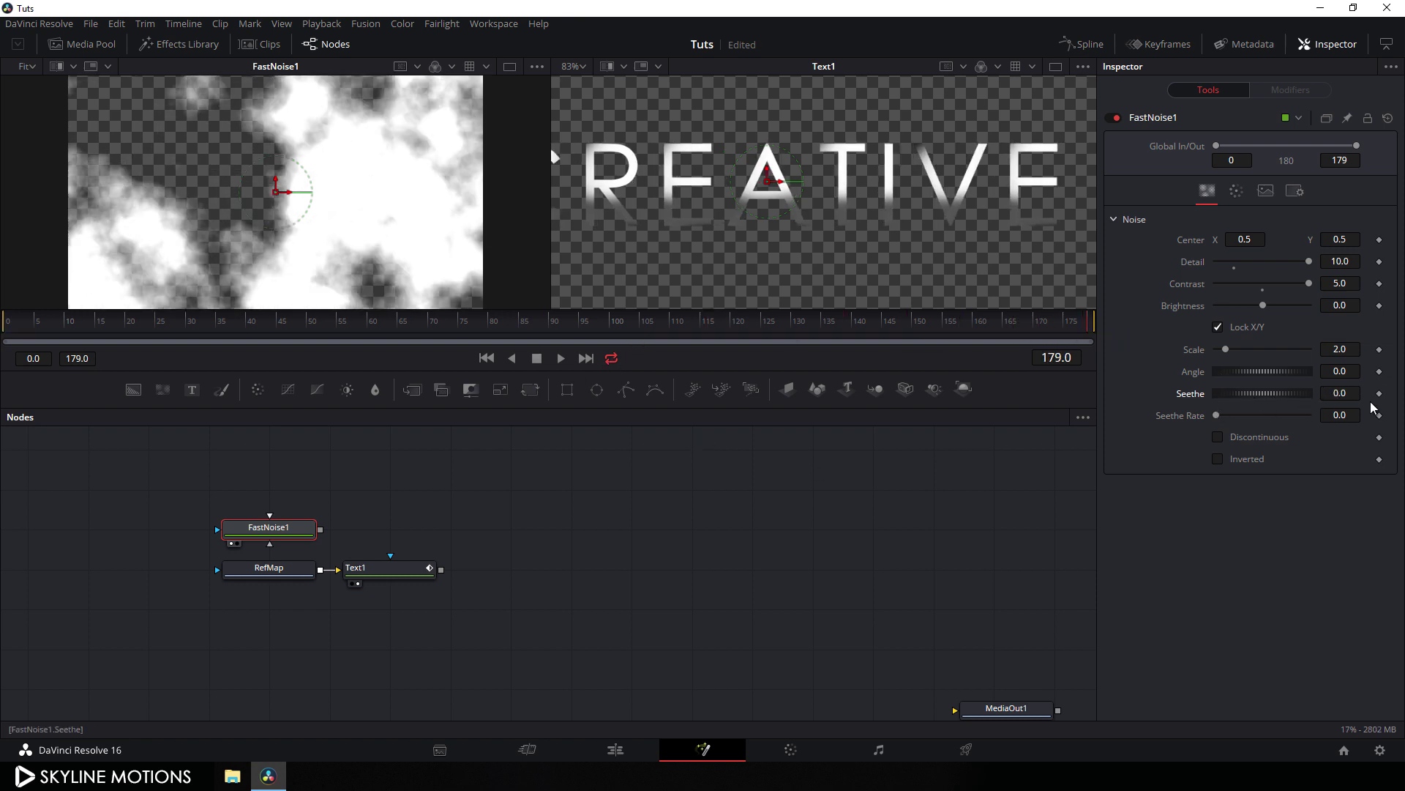
Keyframe FastNoise1's Seethe at 0.0 on frame 179 and 1.0 on frame 0, and preview the noise animation
{"action": "left_click", "coordinate": [1379, 394]}
{"action": "left_click_drag", "start_coordinate": [793, 323], "coordinate": [3, 374]}
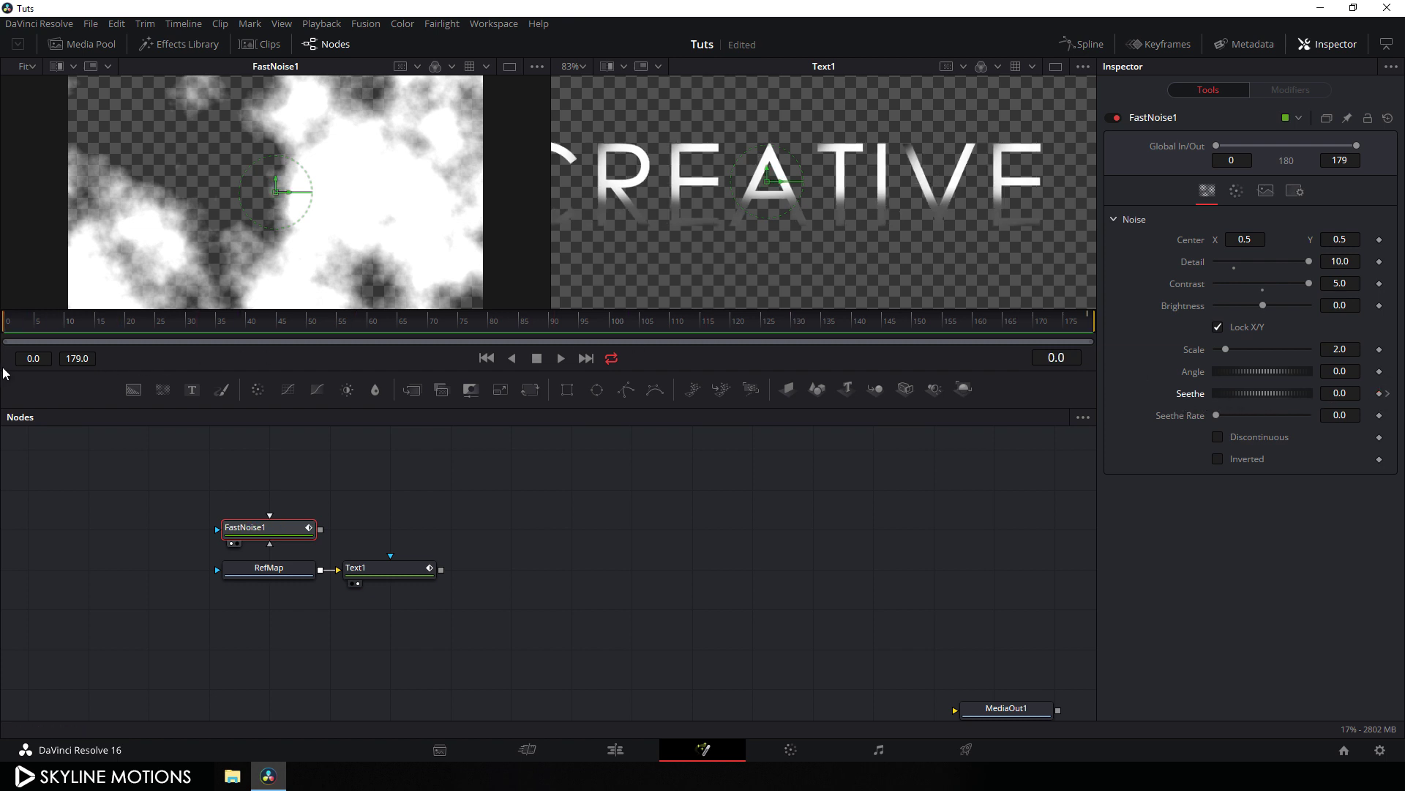
{"action": "left_click", "coordinate": [1352, 393]}
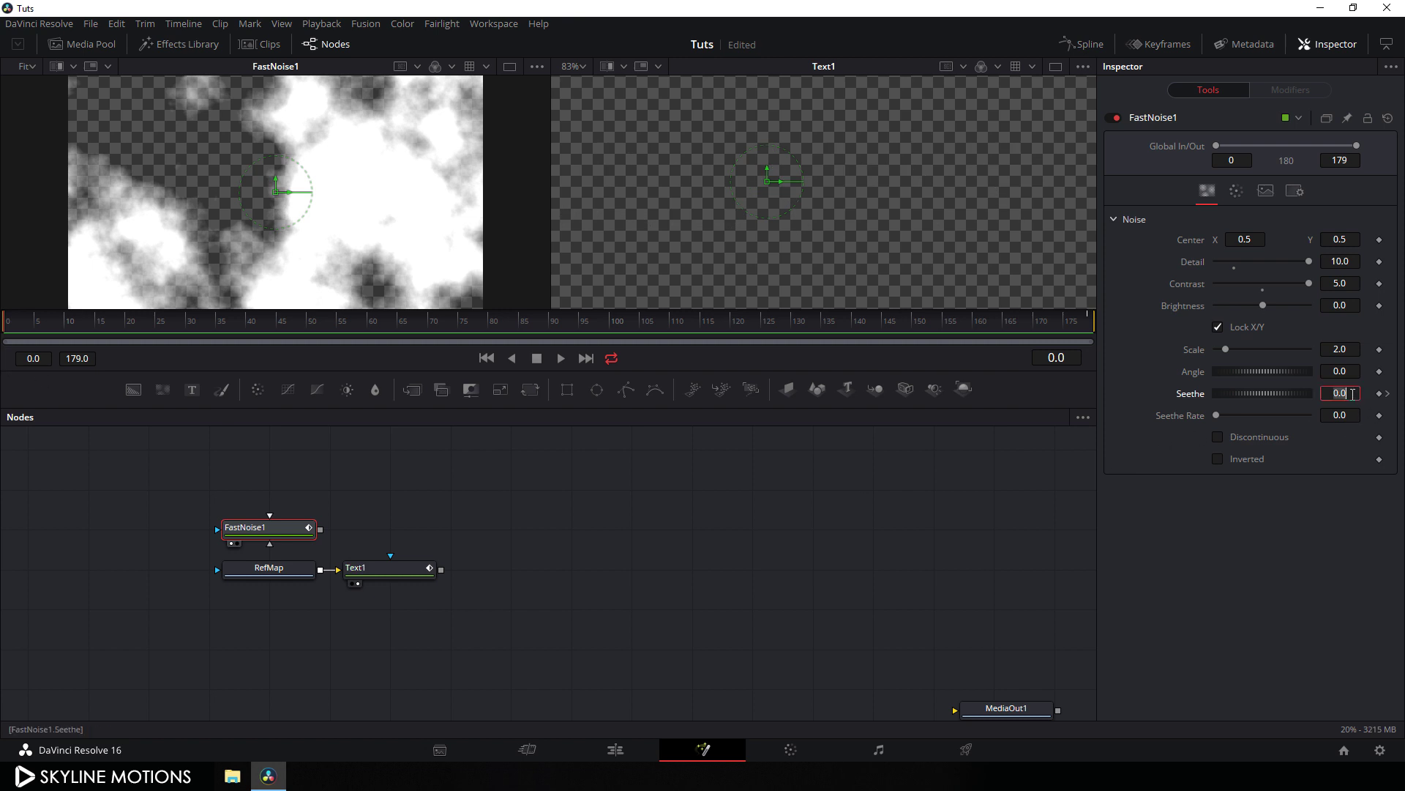
{"action": "type", "text": "1"}
{"action": "key", "text": "Tab"}
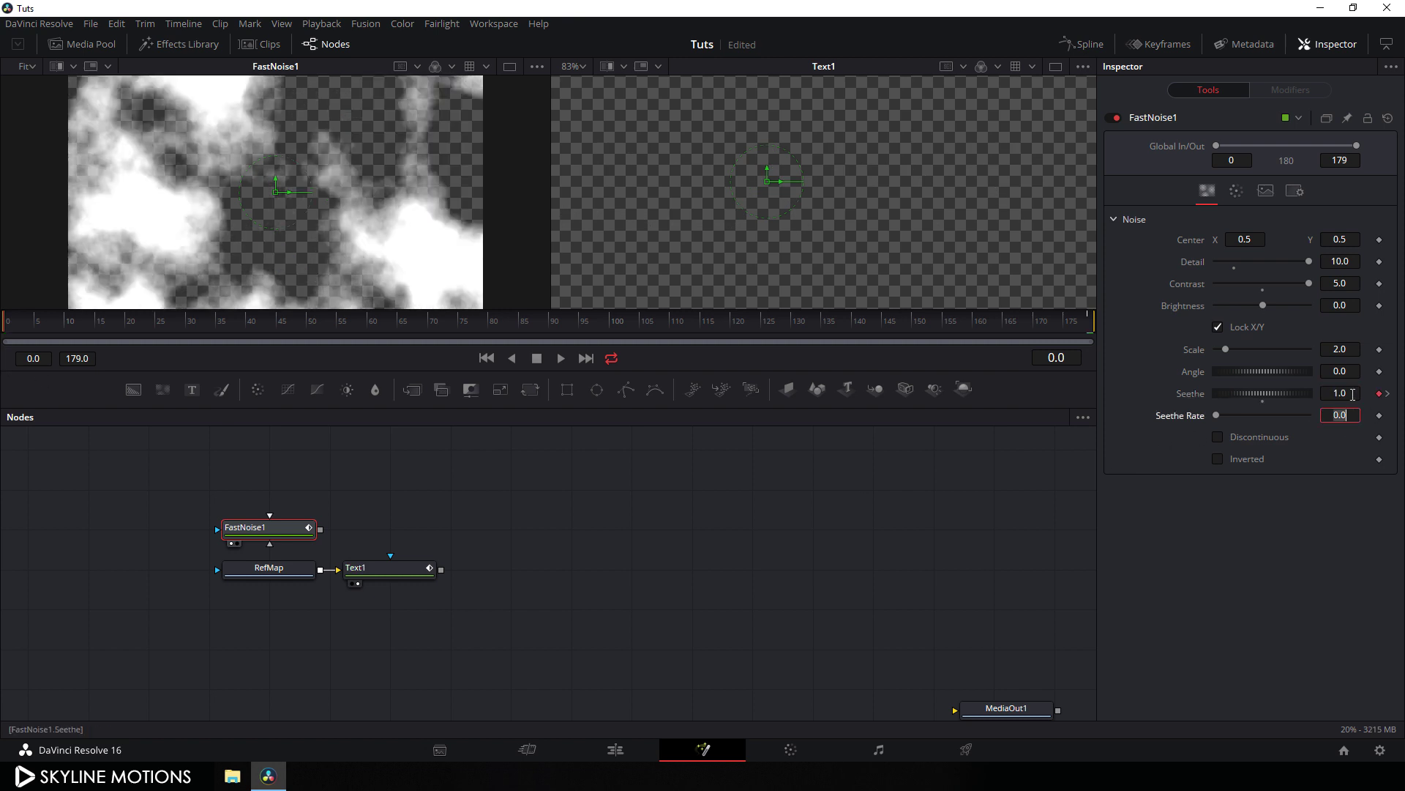
{"action": "left_click_drag", "start_coordinate": [10, 323], "coordinate": [384, 328]}
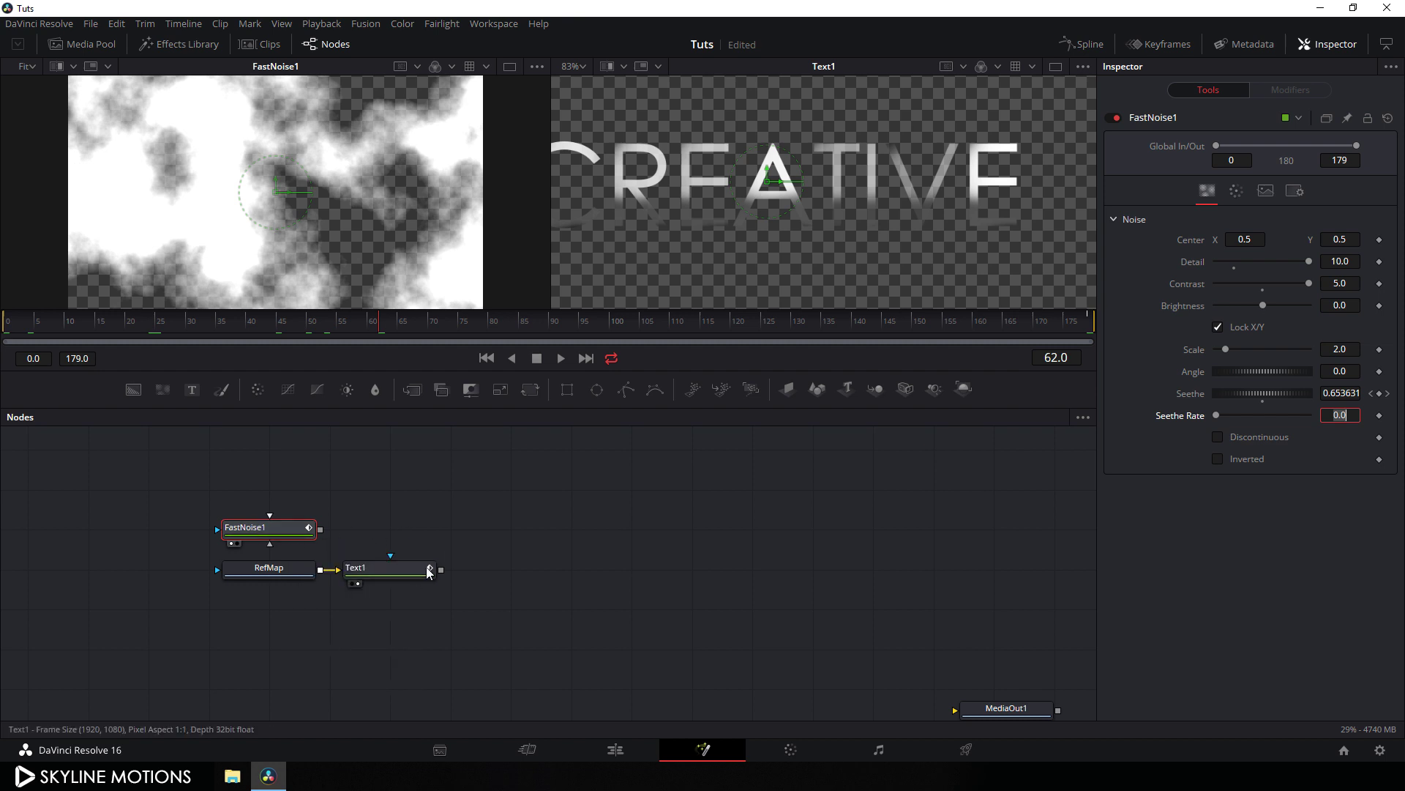
{"action": "key", "text": "Return"}
{"action": "left_click", "coordinate": [399, 502]}
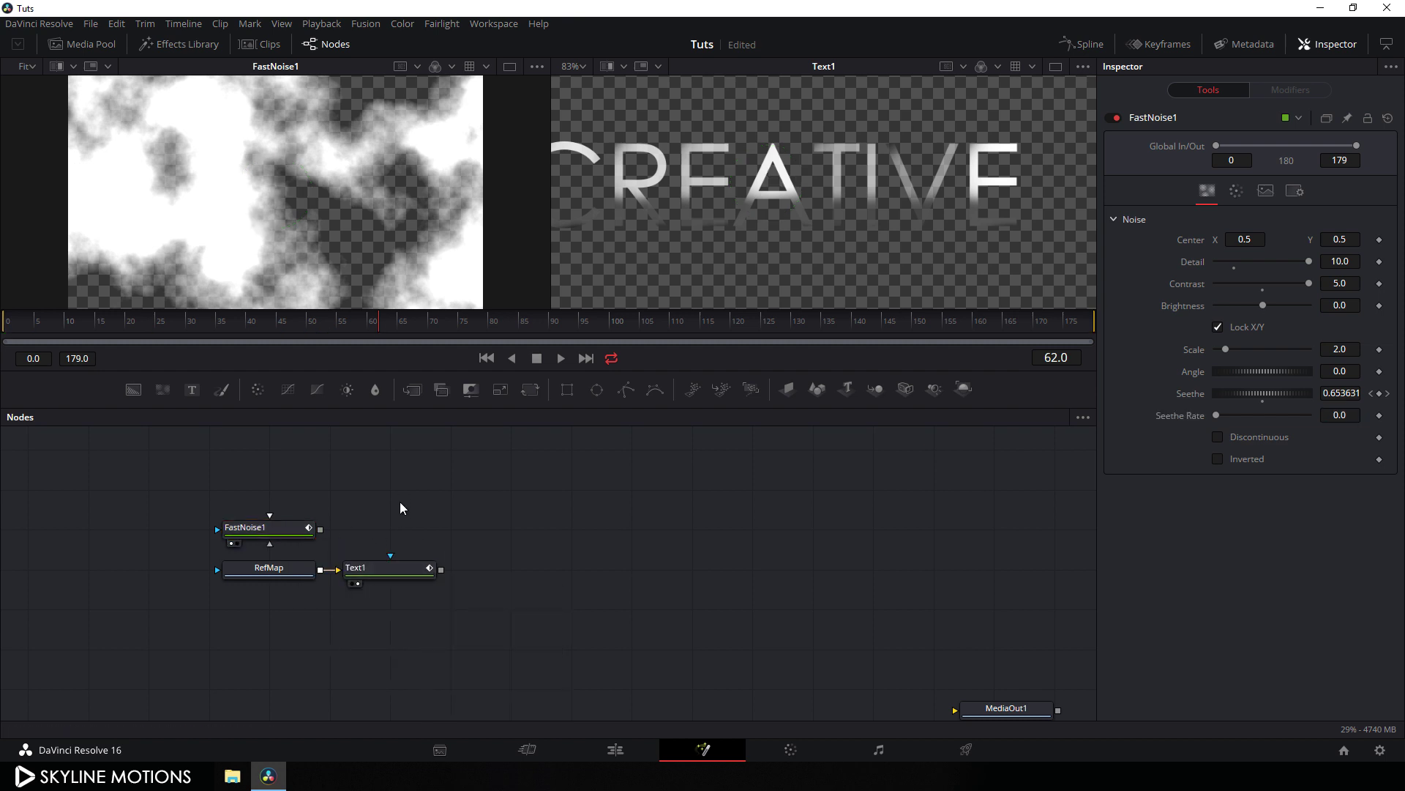
Add a Merge node with FastNoise1 as background and Text1 as foreground, and view it in place of FastNoise1
{"action": "left_click_drag", "start_coordinate": [413, 389], "coordinate": [462, 513]}
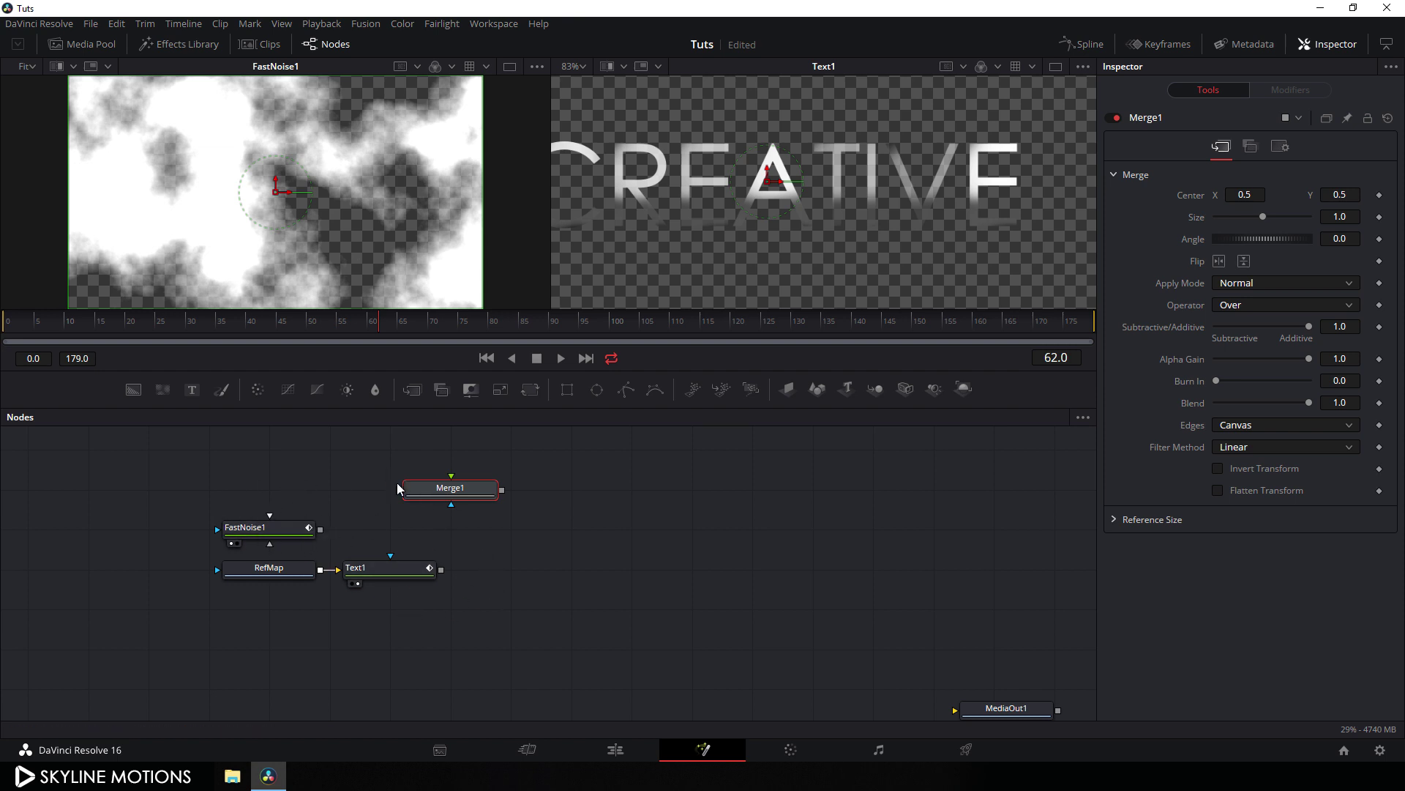
{"action": "left_click_drag", "start_coordinate": [397, 491], "coordinate": [259, 529]}
{"action": "left_click_drag", "start_coordinate": [451, 476], "coordinate": [380, 573]}
{"action": "left_click_drag", "start_coordinate": [448, 493], "coordinate": [367, 164]}
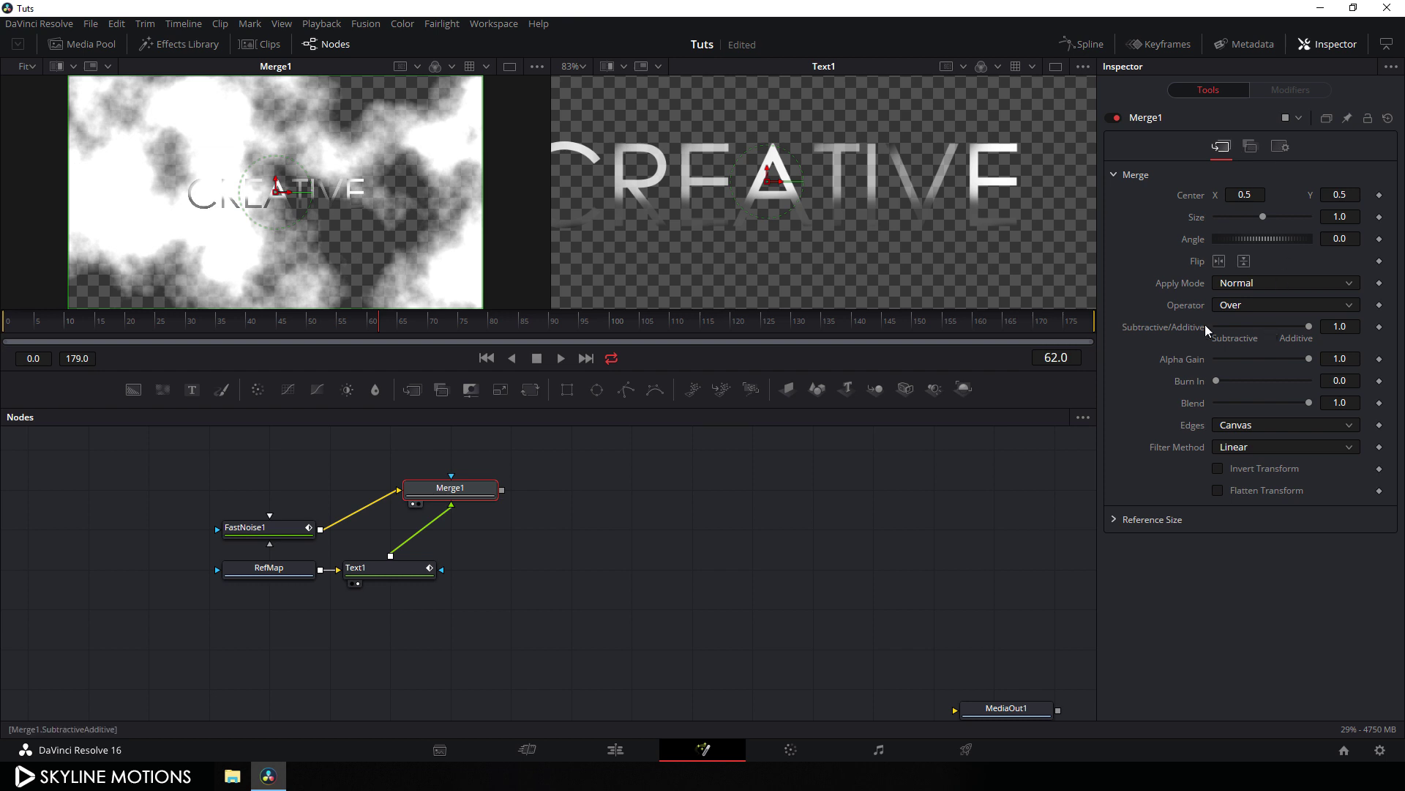
Set Merge1's operator to In and scrub through the composition to check the noise-masked text
{"action": "left_click", "coordinate": [1258, 309]}
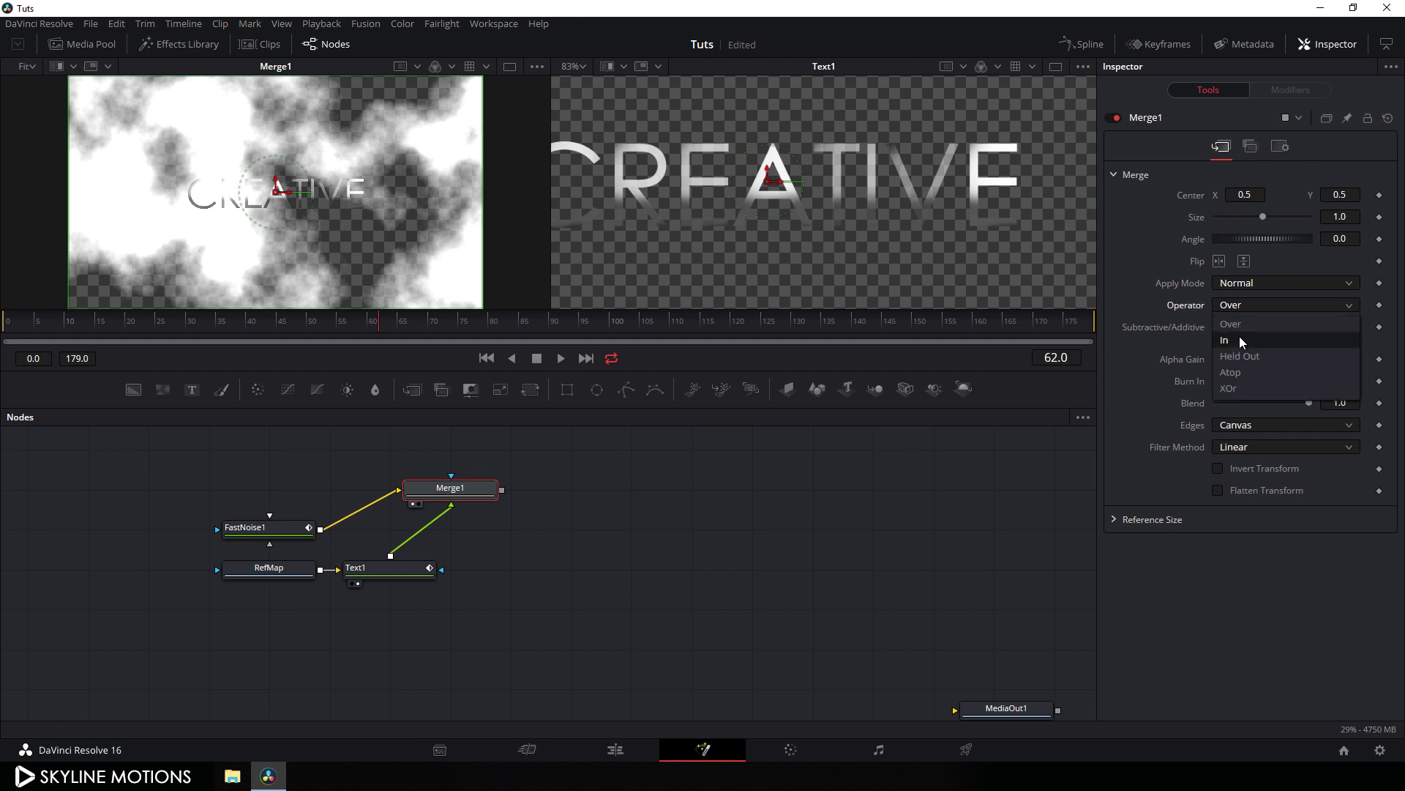
{"action": "left_click", "coordinate": [1240, 336]}
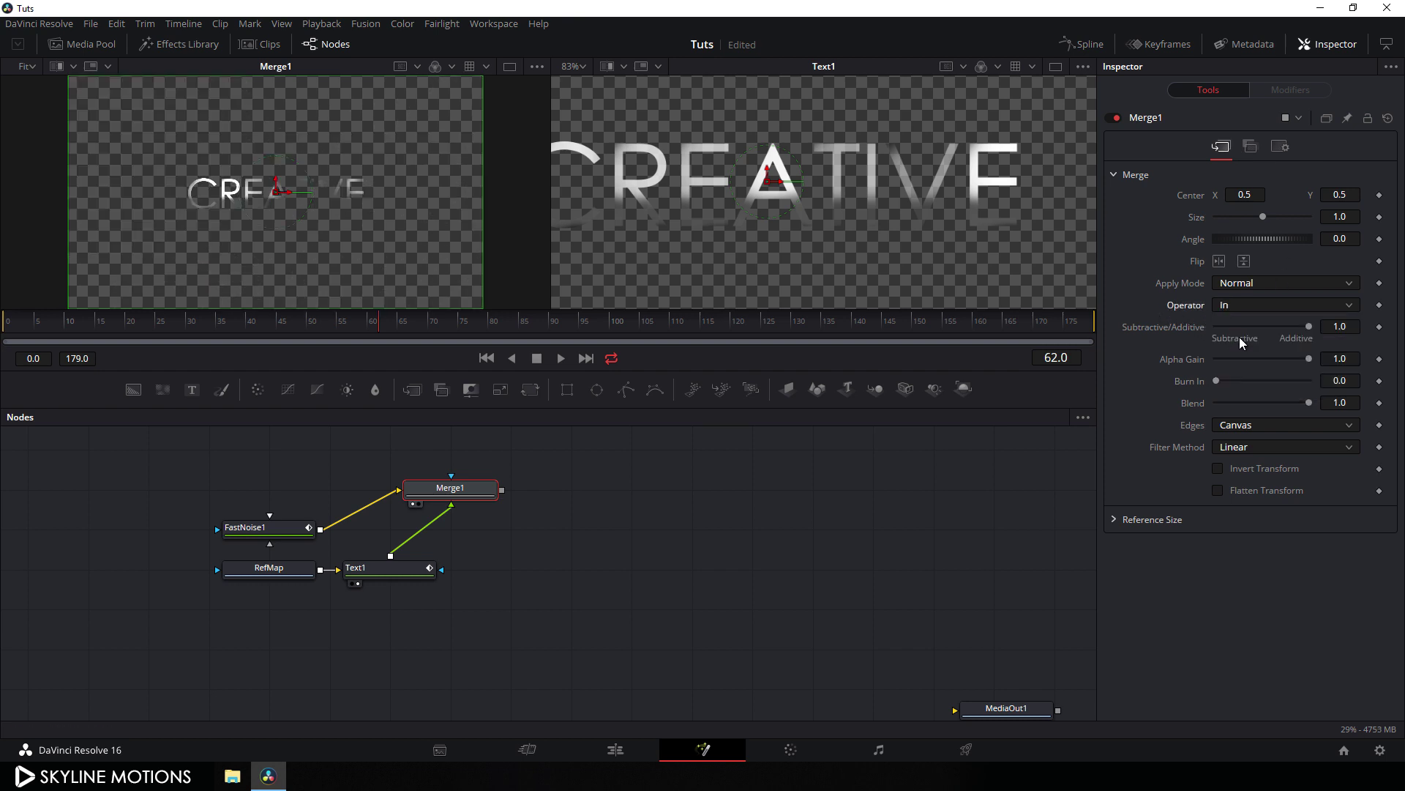
{"action": "left_click", "coordinate": [262, 328]}
{"action": "scroll", "coordinate": [228, 257], "scroll_direction": "up", "scroll_amount": 3}
{"action": "left_click_drag", "start_coordinate": [387, 330], "coordinate": [830, 317]}
{"action": "left_click_drag", "start_coordinate": [921, 315], "coordinate": [375, 325]}
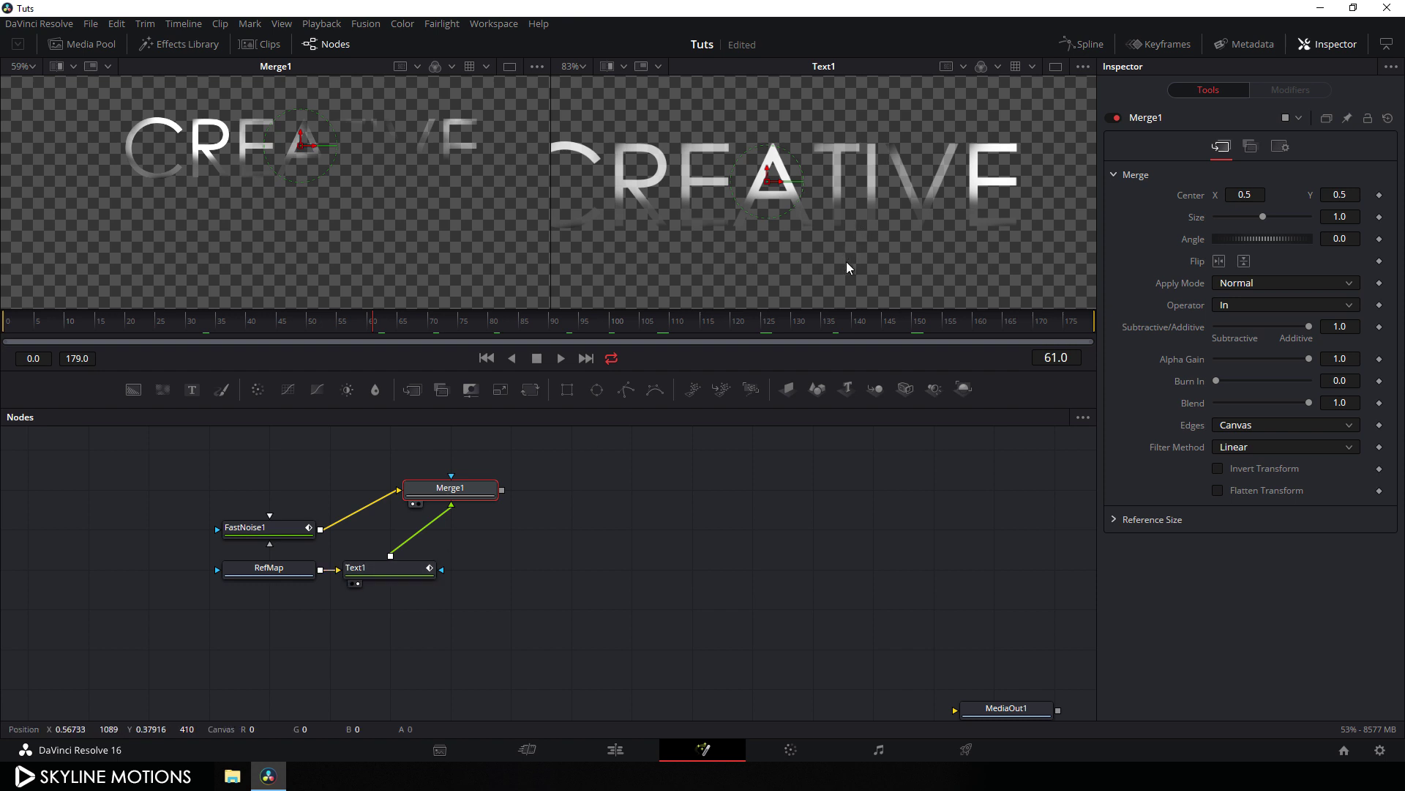
{"action": "left_click", "coordinate": [946, 318]}
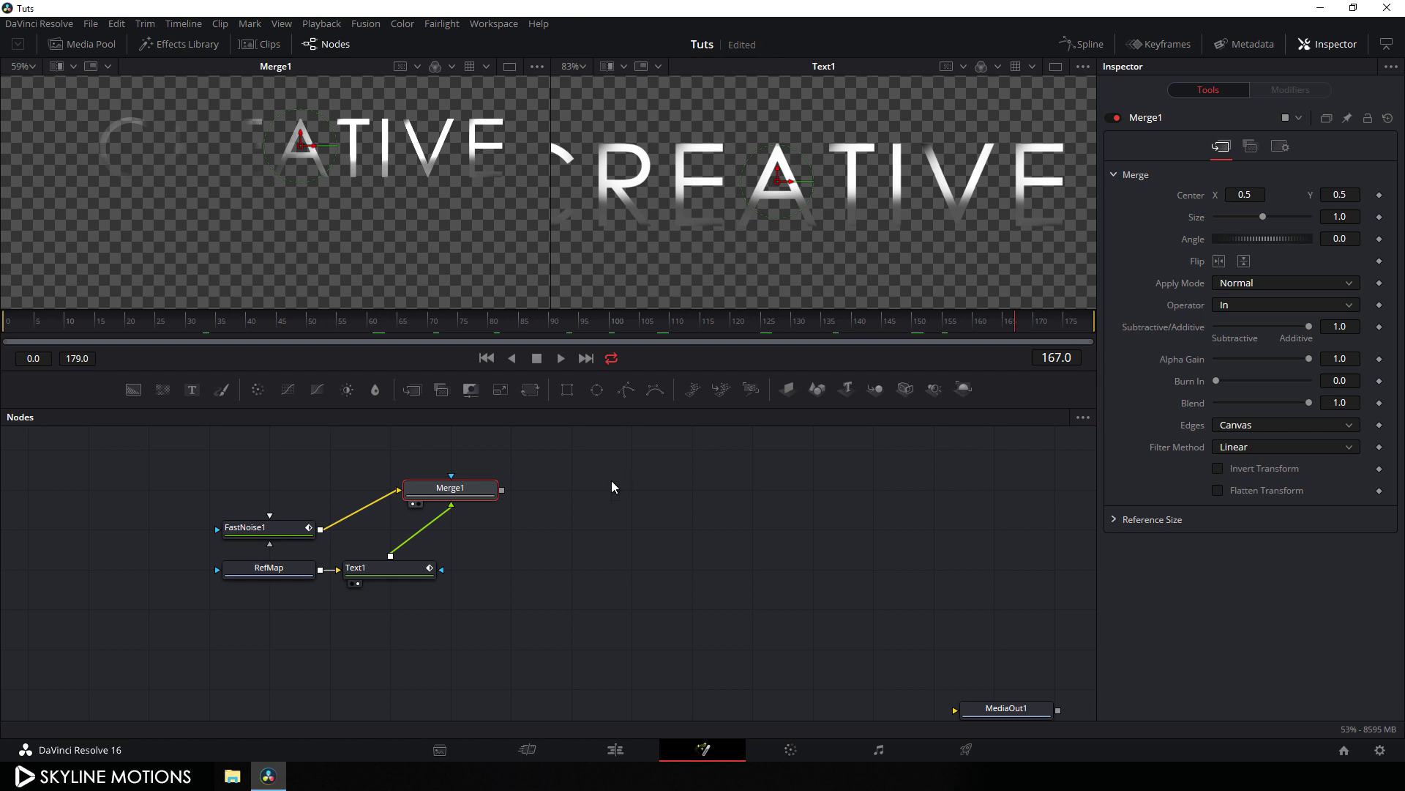
Align Merge1 above Text1, and add a viewed second Merge node beside it with Merge1 as background and Text1 as foreground
{"action": "left_click_drag", "start_coordinate": [468, 489], "coordinate": [408, 489]}
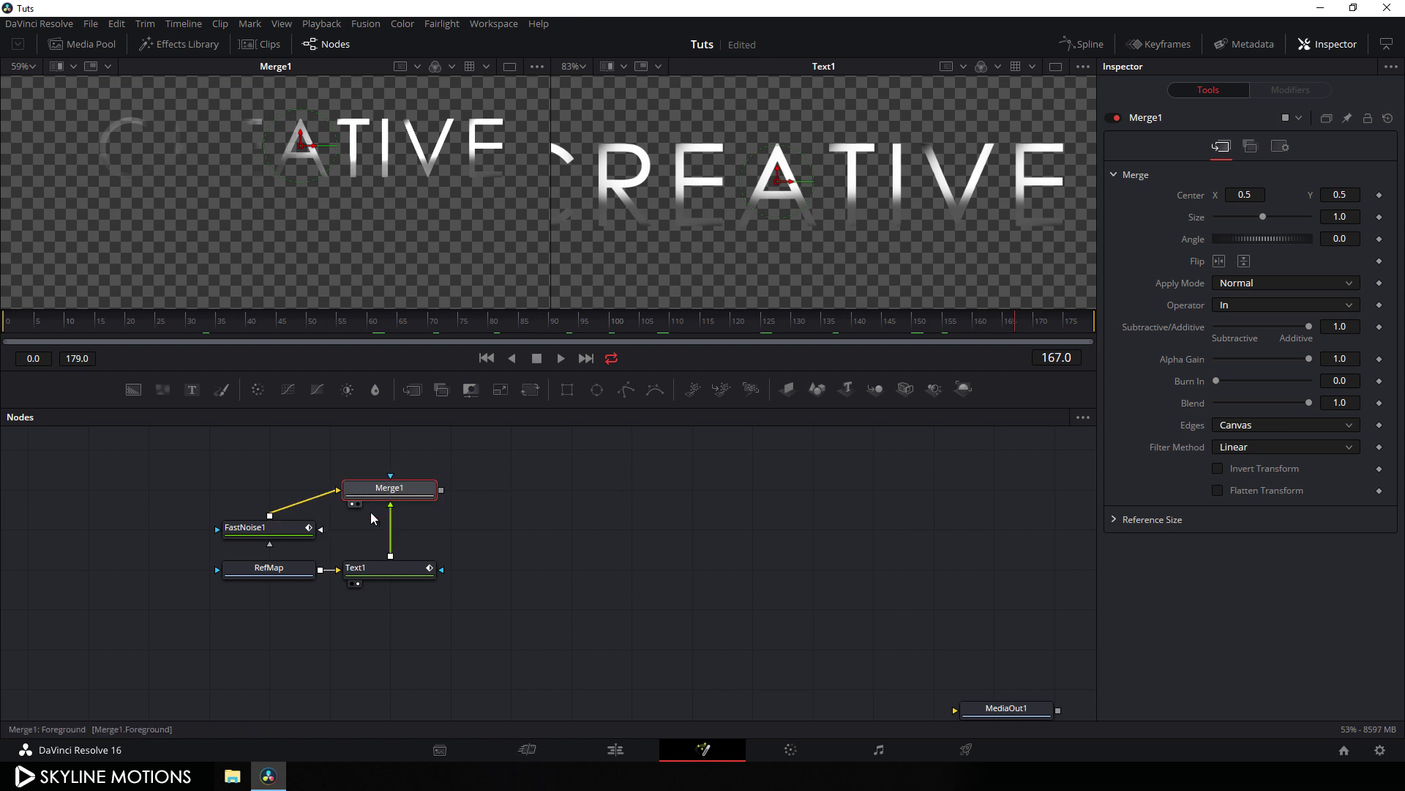
{"action": "left_click", "coordinate": [476, 543]}
{"action": "left_click_drag", "start_coordinate": [416, 401], "coordinate": [564, 499]}
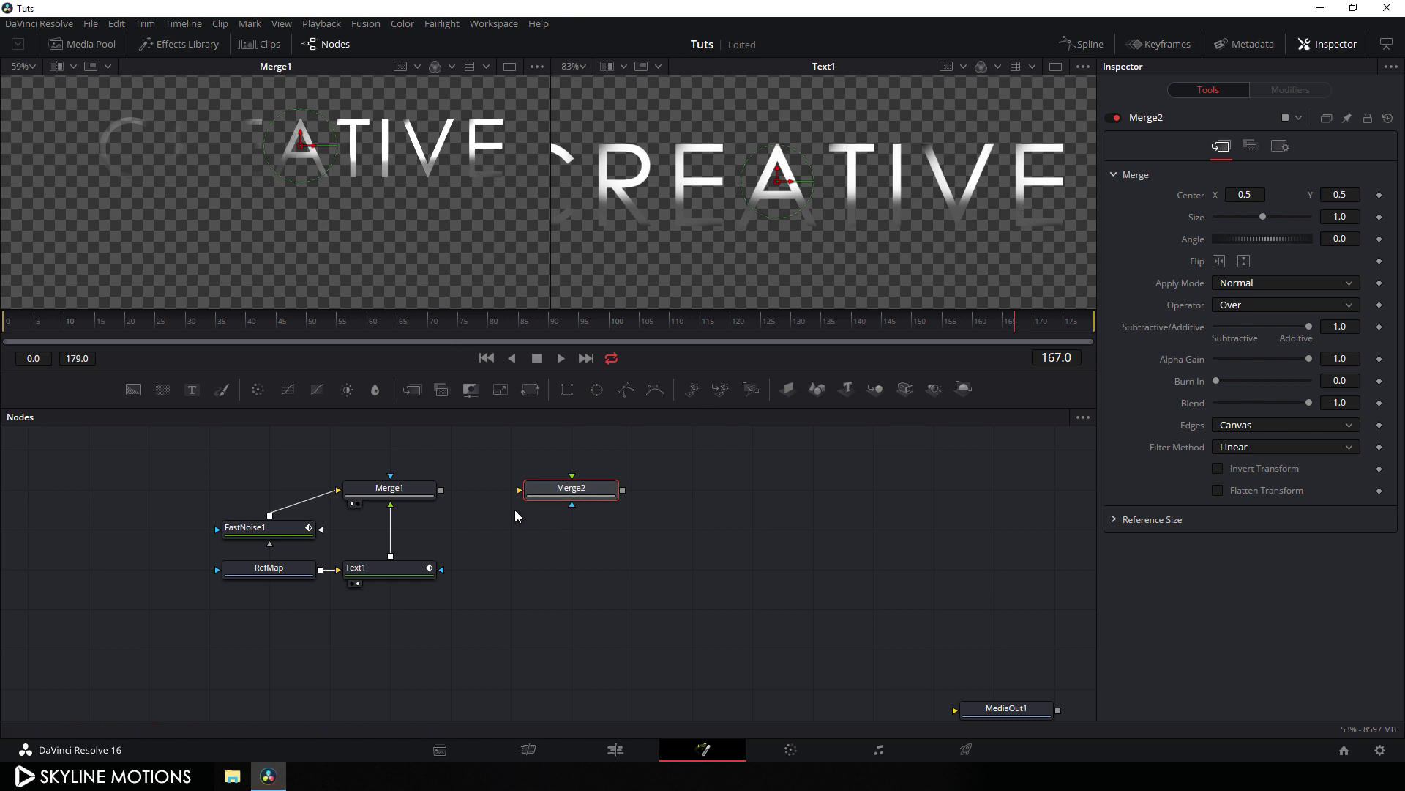
{"action": "left_click_drag", "start_coordinate": [520, 496], "coordinate": [441, 490]}
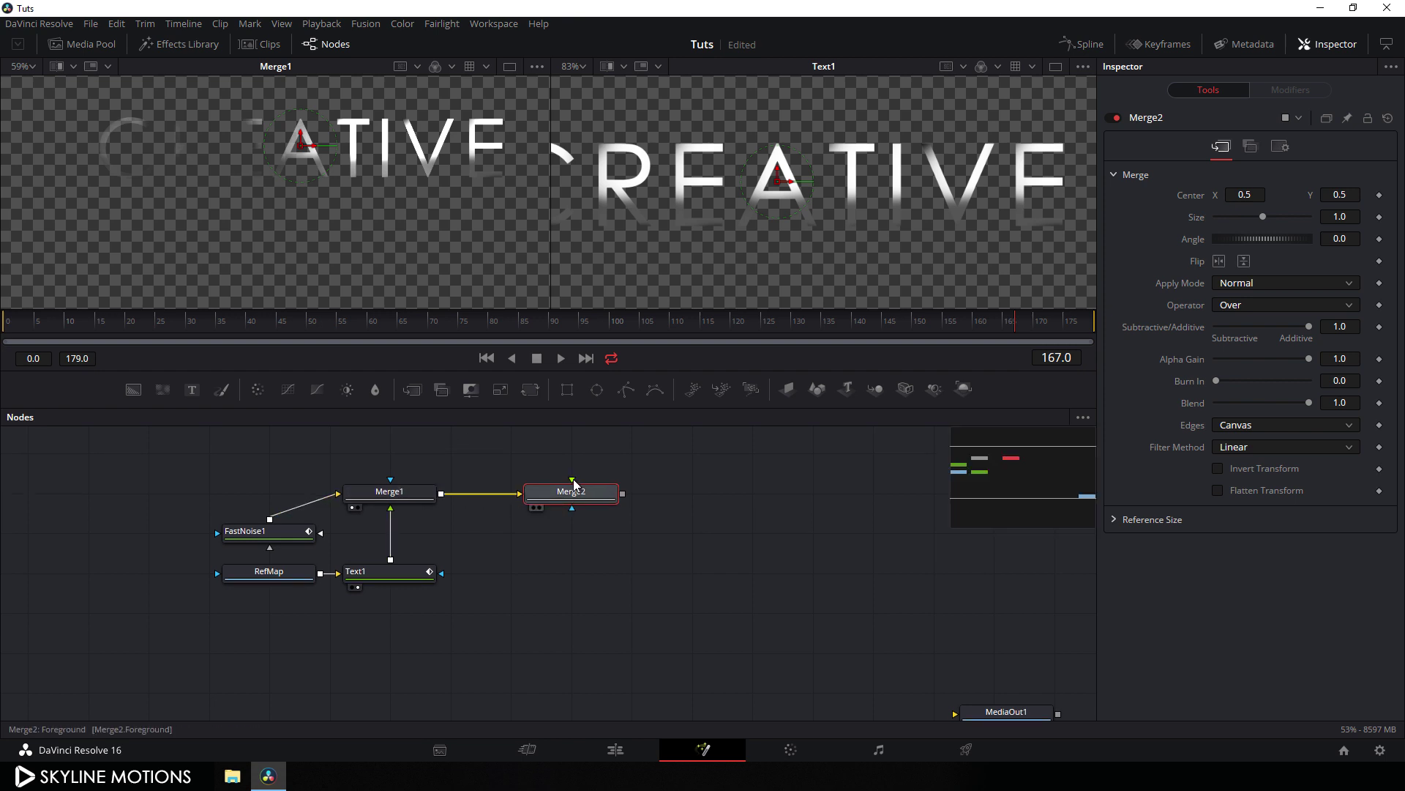
{"action": "left_click_drag", "start_coordinate": [572, 478], "coordinate": [391, 559]}
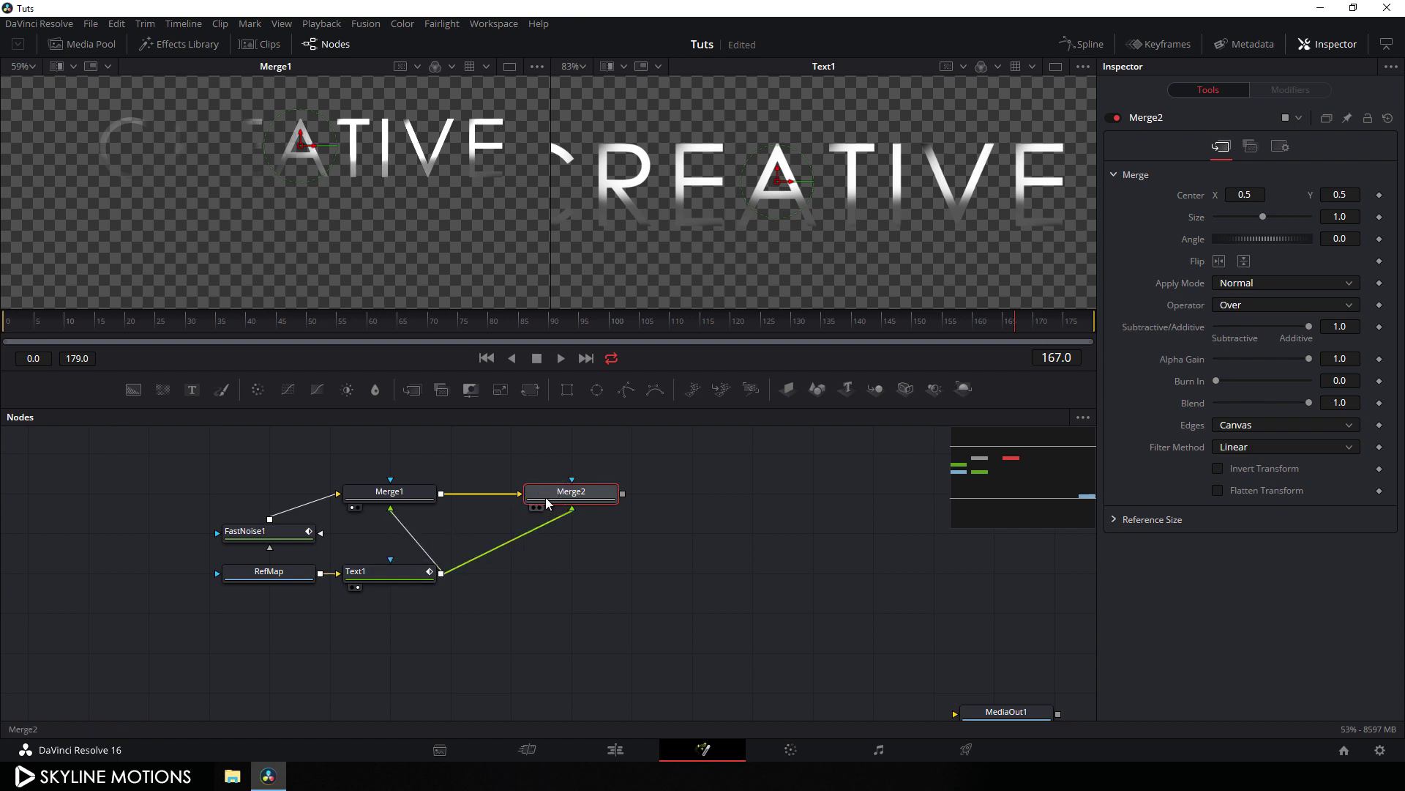
{"action": "left_click_drag", "start_coordinate": [550, 495], "coordinate": [516, 503]}
{"action": "key", "text": "1"}
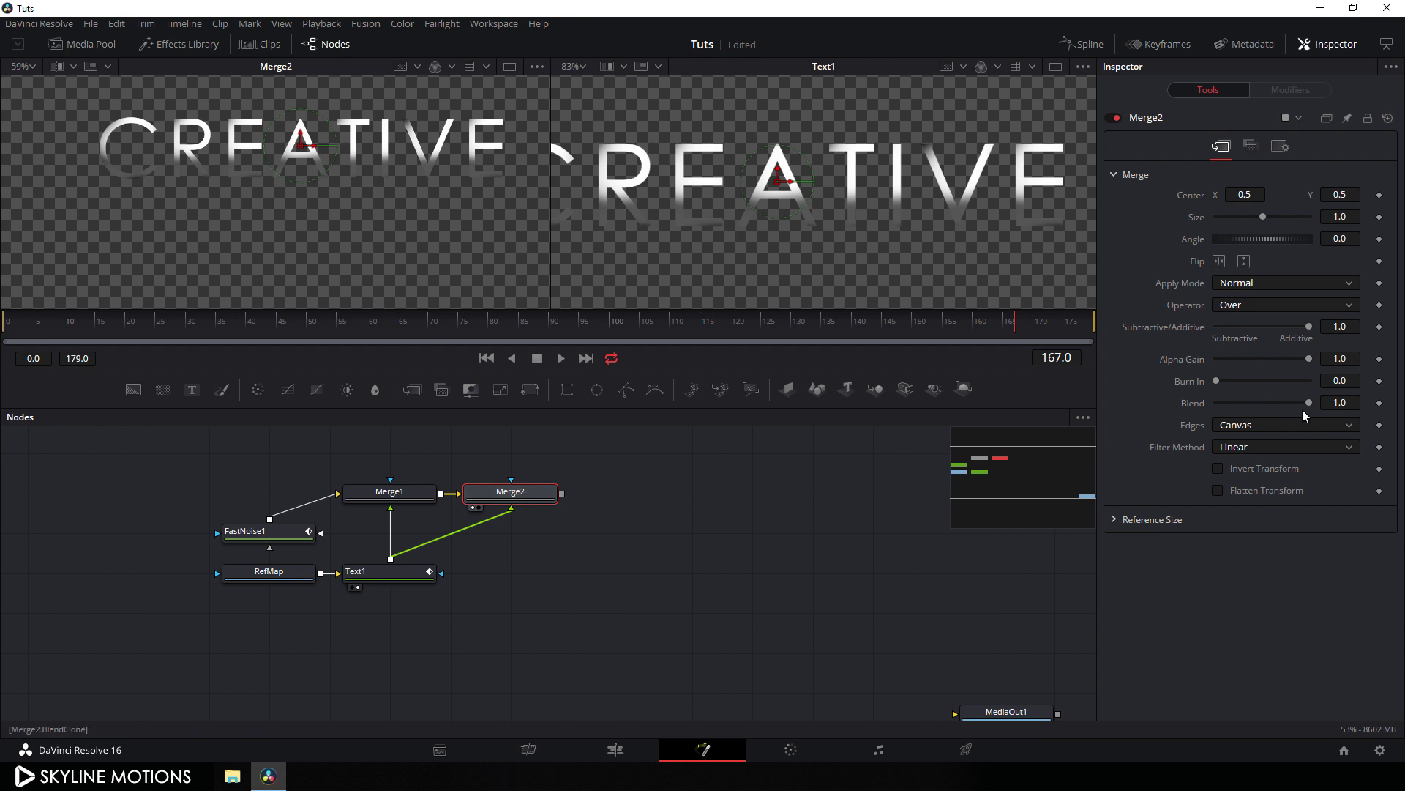
Keyframe Merge2's Blend at 1.0 on frame 179 and 0.0 on frame 120
{"action": "mouse_move", "coordinate": [1308, 403]}
{"action": "left_mouse_down"}
{"action": "mouse_move", "coordinate": [1249, 403]}
{"action": "mouse_move", "coordinate": [1328, 406]}
{"action": "left_mouse_up"}
{"action": "left_click_drag", "start_coordinate": [970, 322], "coordinate": [1161, 334]}
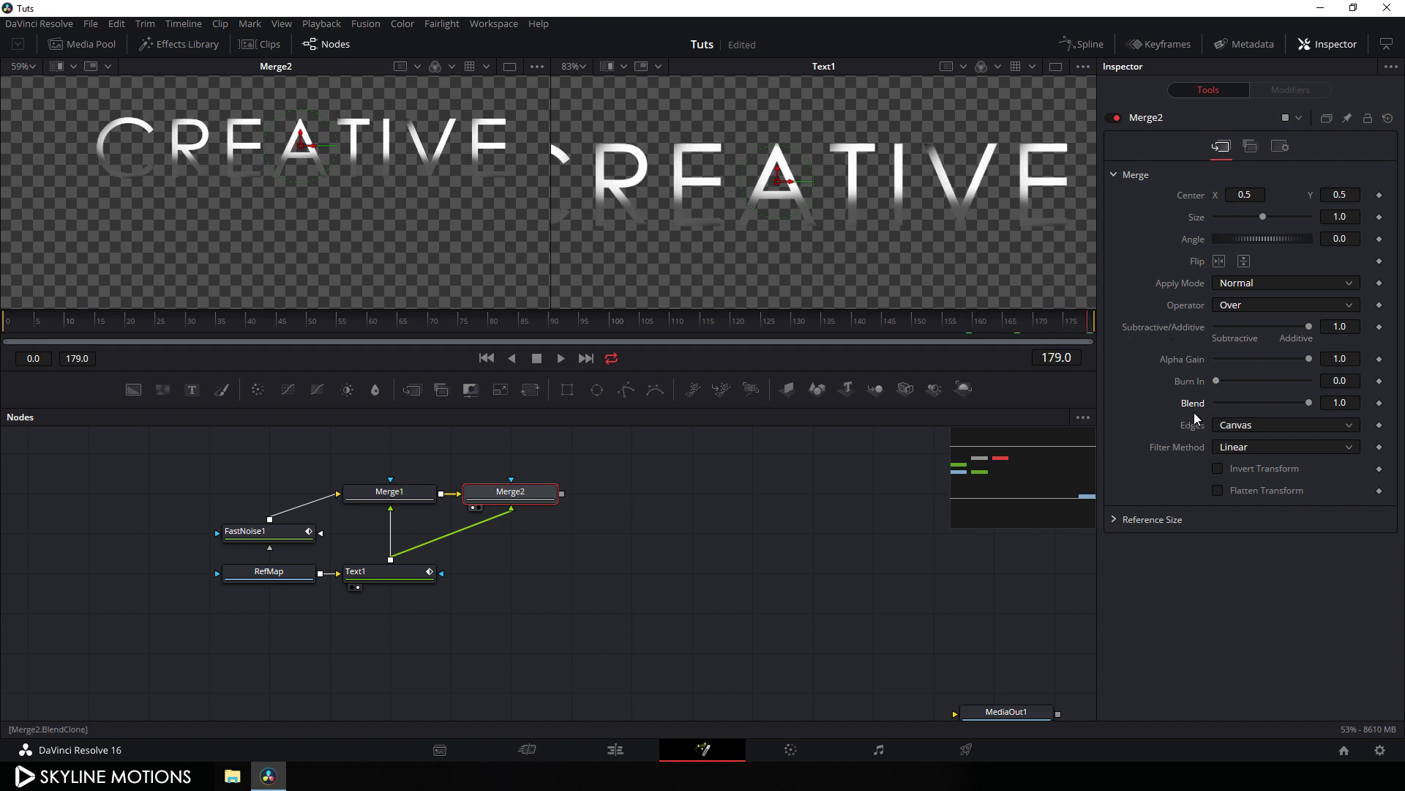
{"action": "left_click", "coordinate": [1380, 403]}
{"action": "left_click", "coordinate": [814, 320]}
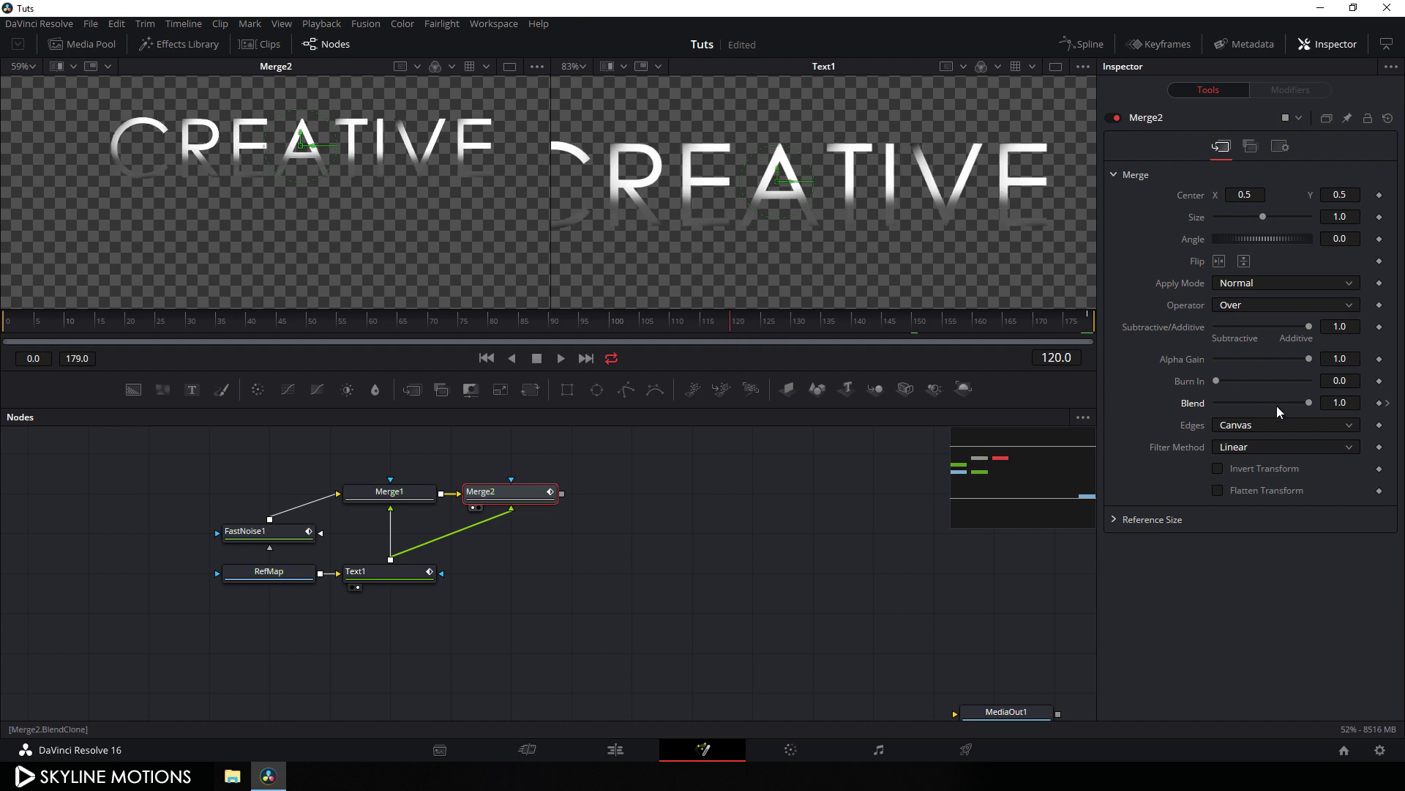
{"action": "left_click_drag", "start_coordinate": [1310, 405], "coordinate": [1180, 405]}
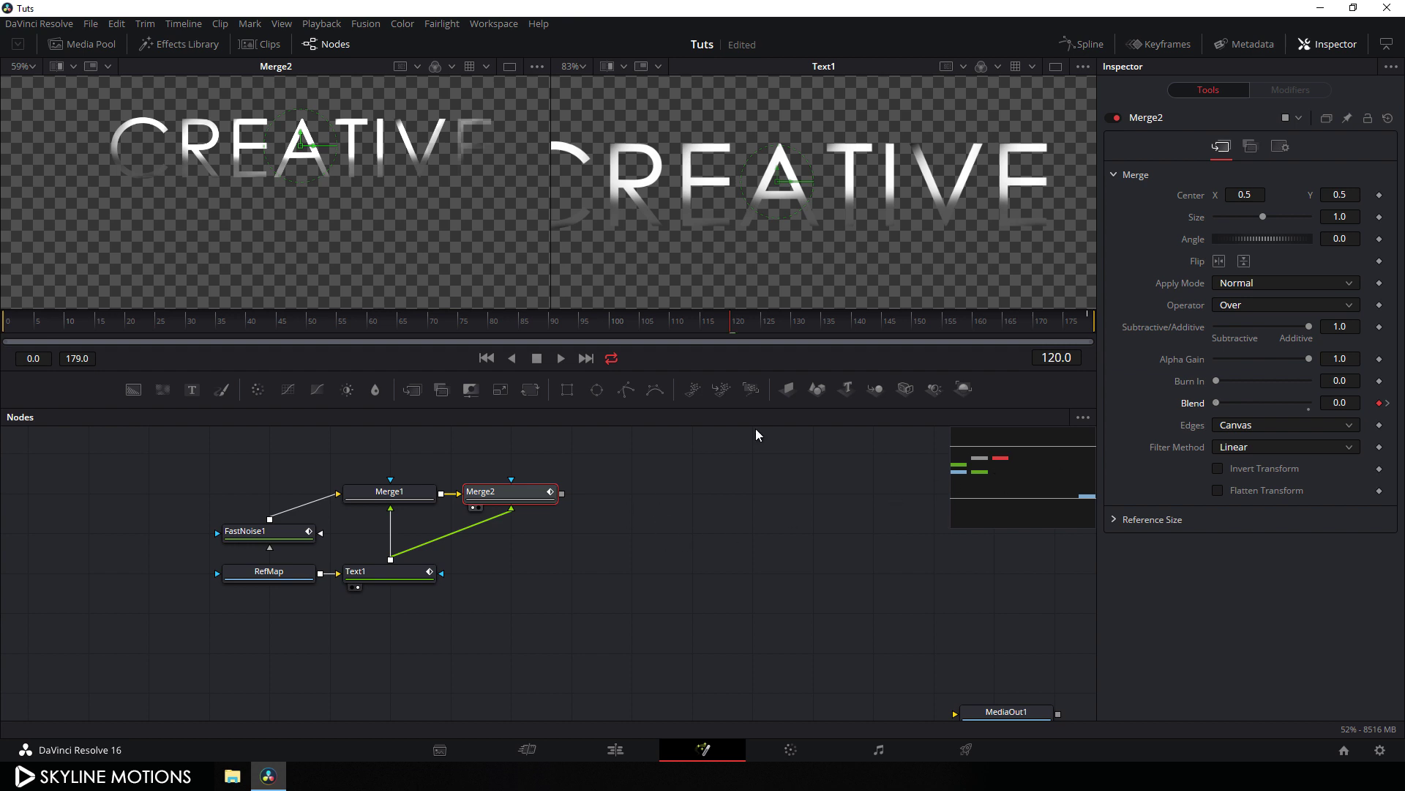
Return to a single viewer showing Merge2, scrub to frame 153 to preview the blend, and deselect the node
{"action": "left_click", "coordinate": [1054, 67]}
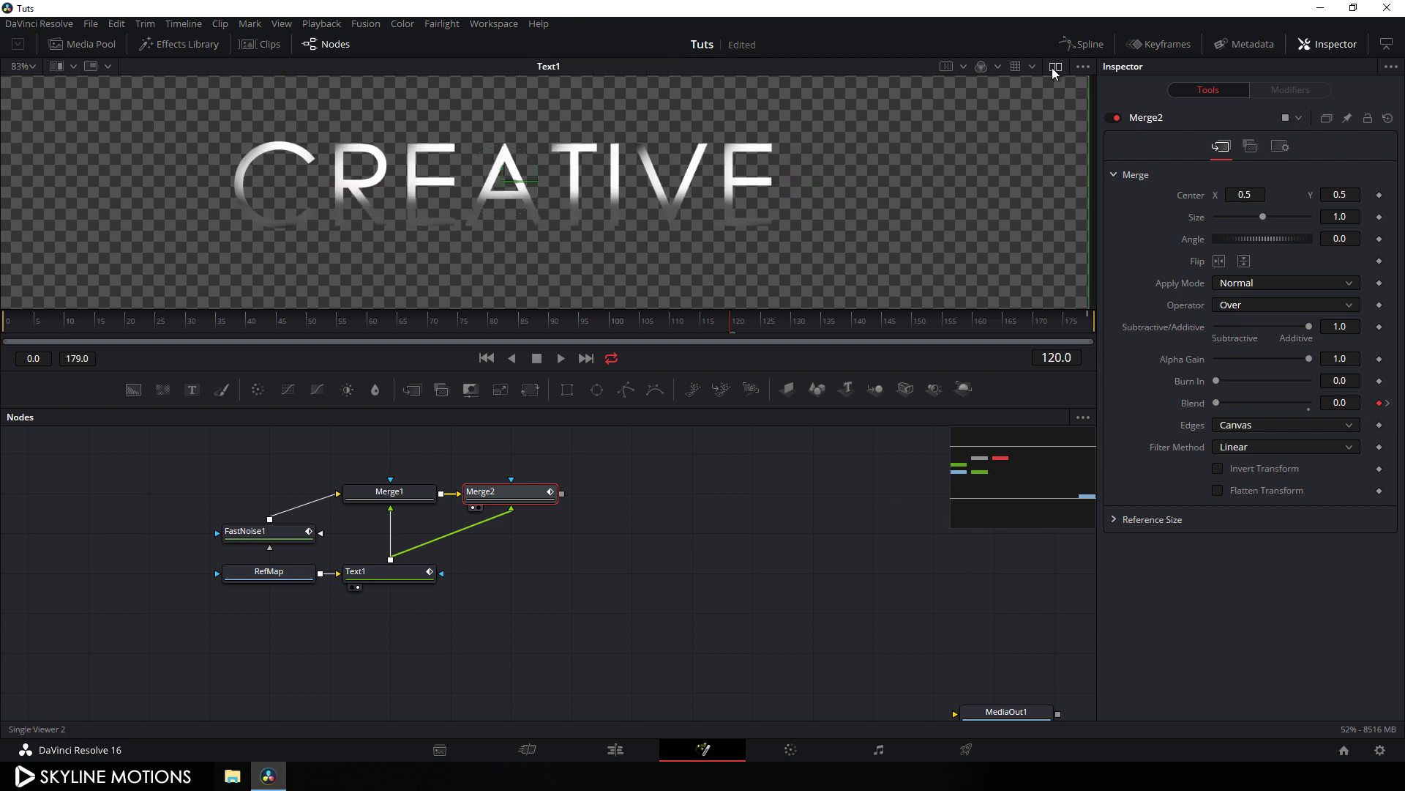
{"action": "left_click_drag", "start_coordinate": [508, 493], "coordinate": [499, 197]}
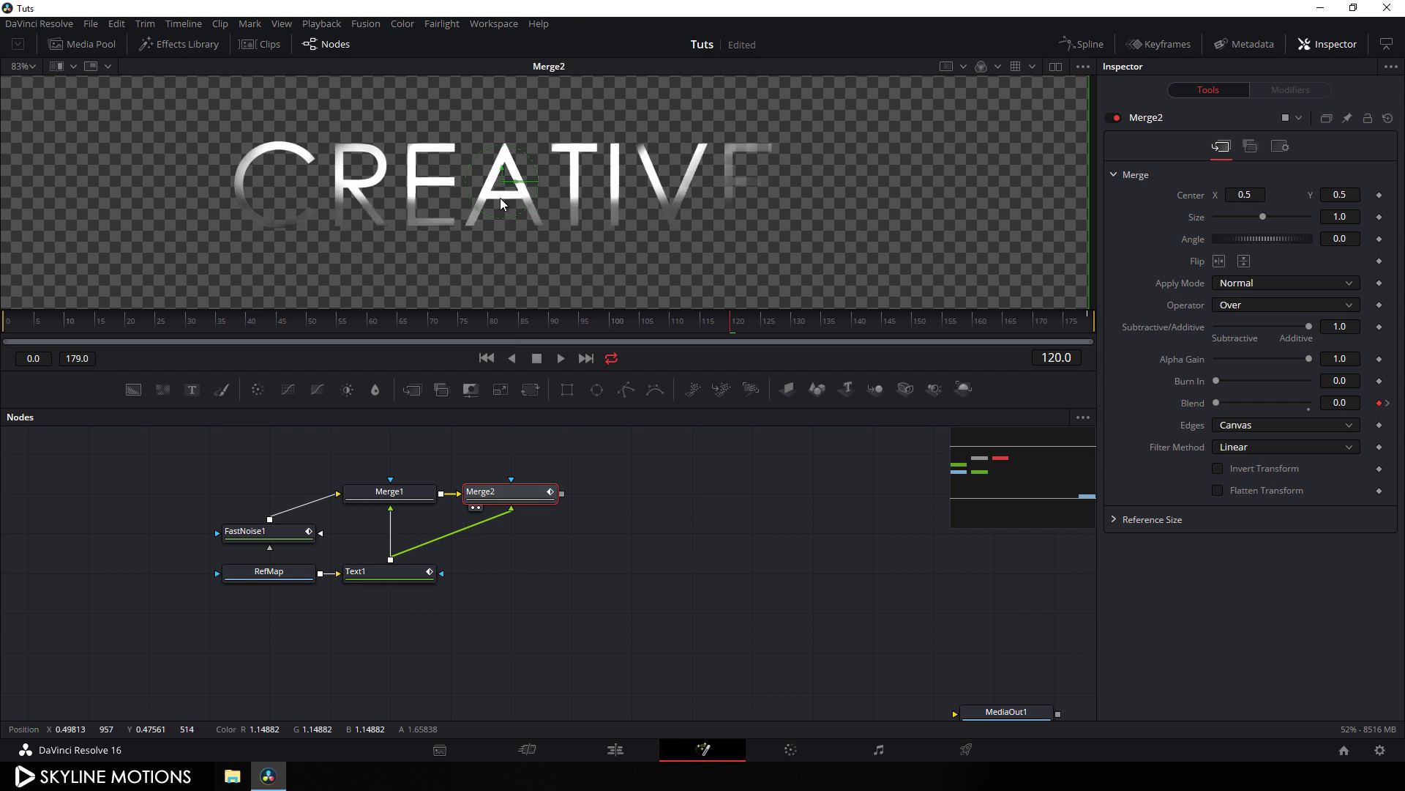
{"action": "left_click_drag", "start_coordinate": [650, 322], "coordinate": [935, 319]}
{"action": "left_click", "coordinate": [617, 515]}
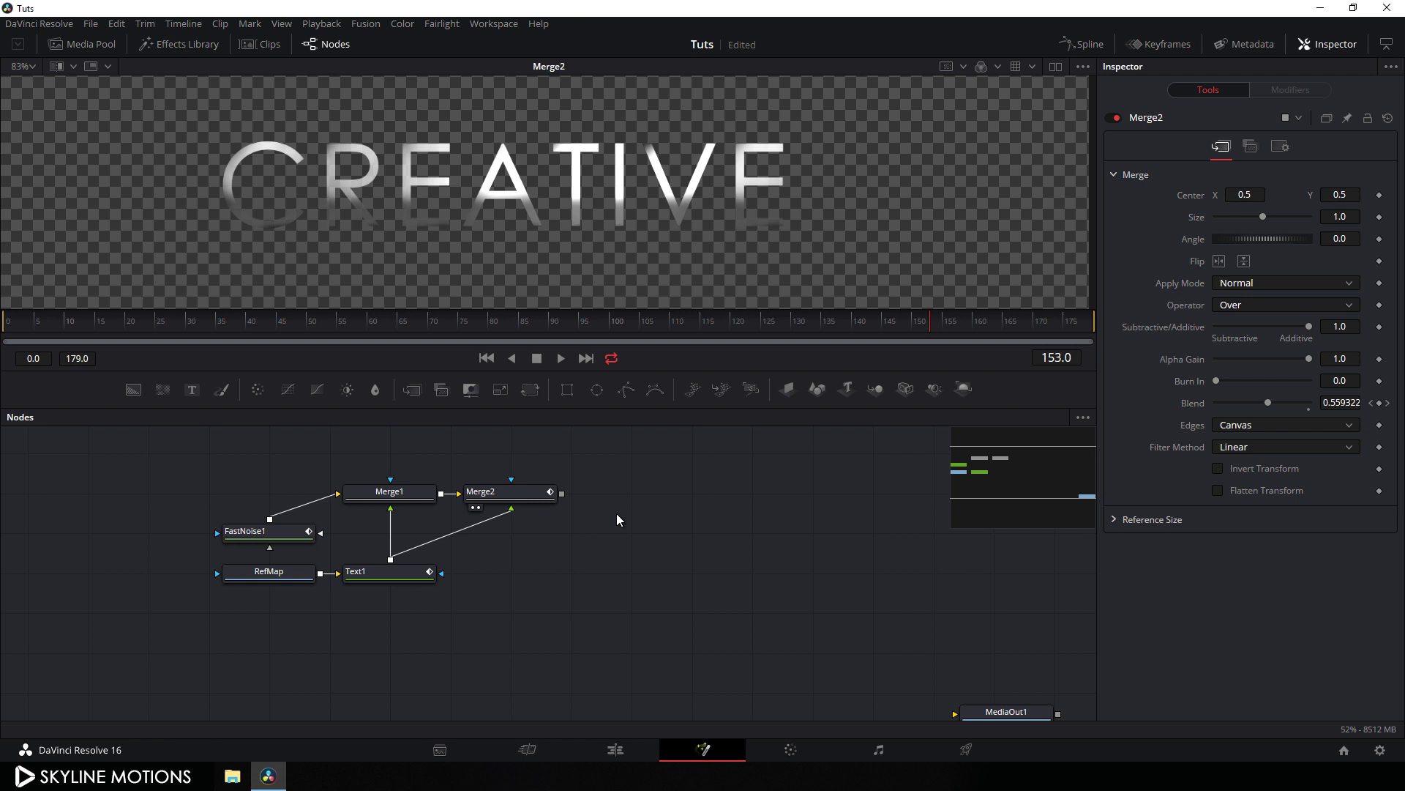
Import the Fog - 23496 clip from the Cinematic Title folder into the media pool
{"action": "left_click", "coordinate": [95, 49]}
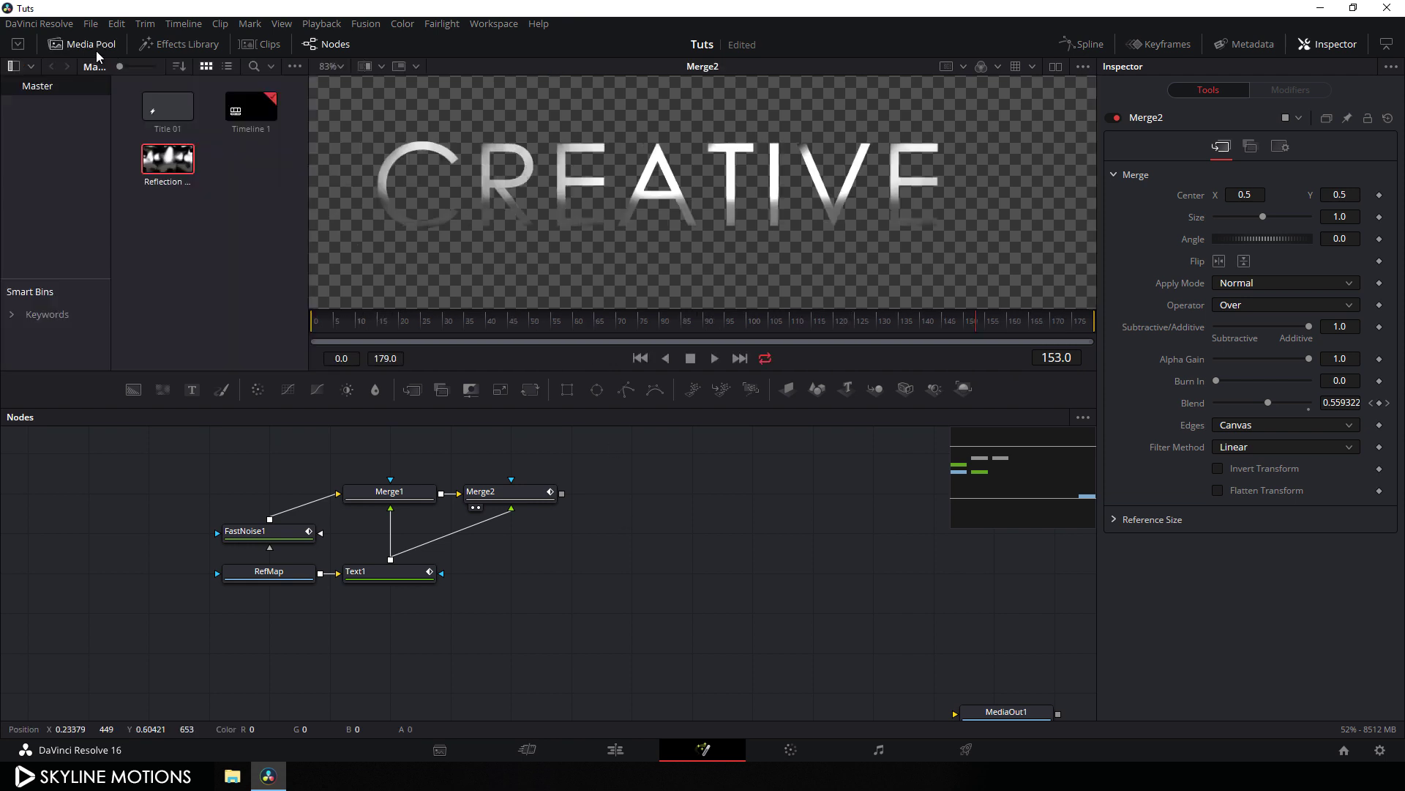
{"action": "right_click", "coordinate": [180, 256]}
{"action": "left_click", "coordinate": [222, 359]}
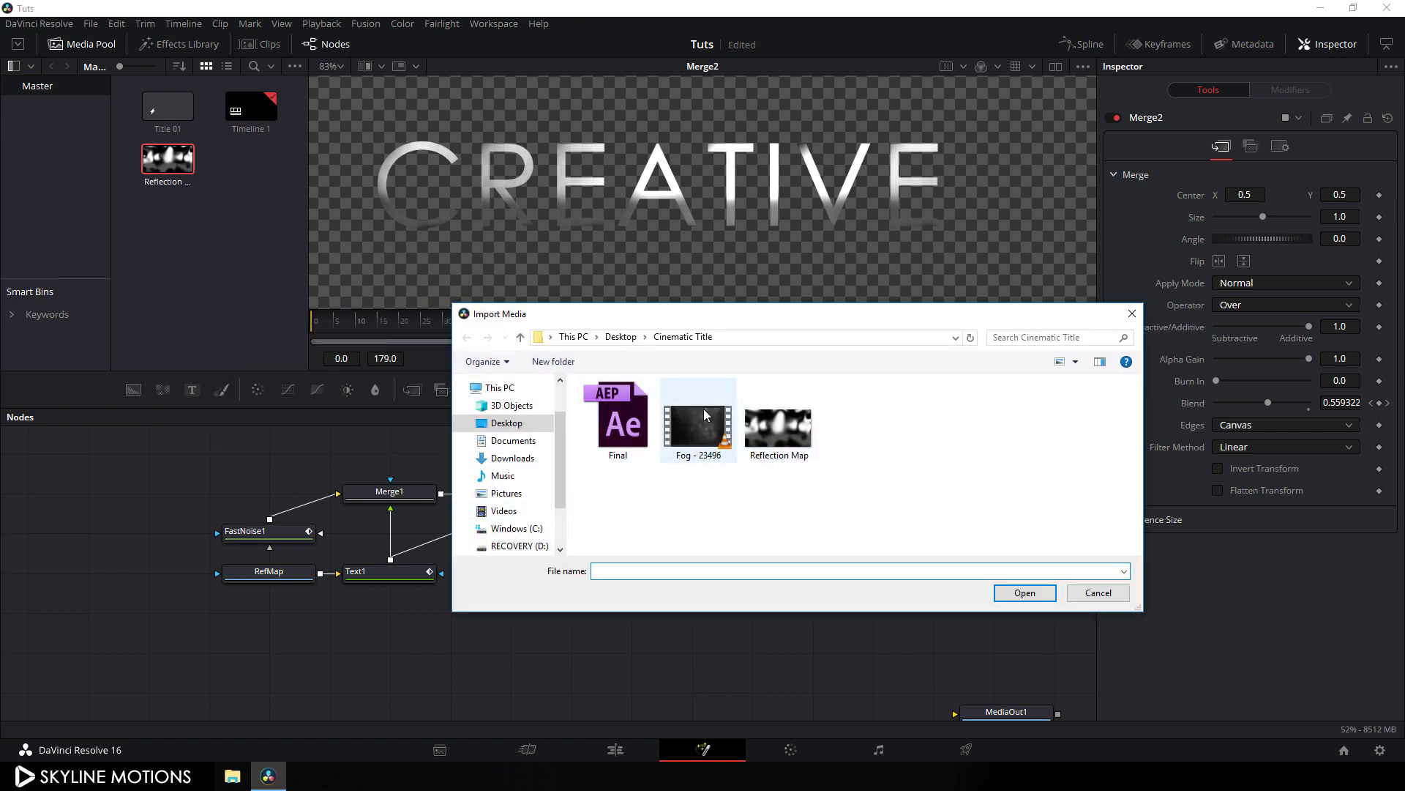
{"action": "left_click", "coordinate": [688, 448]}
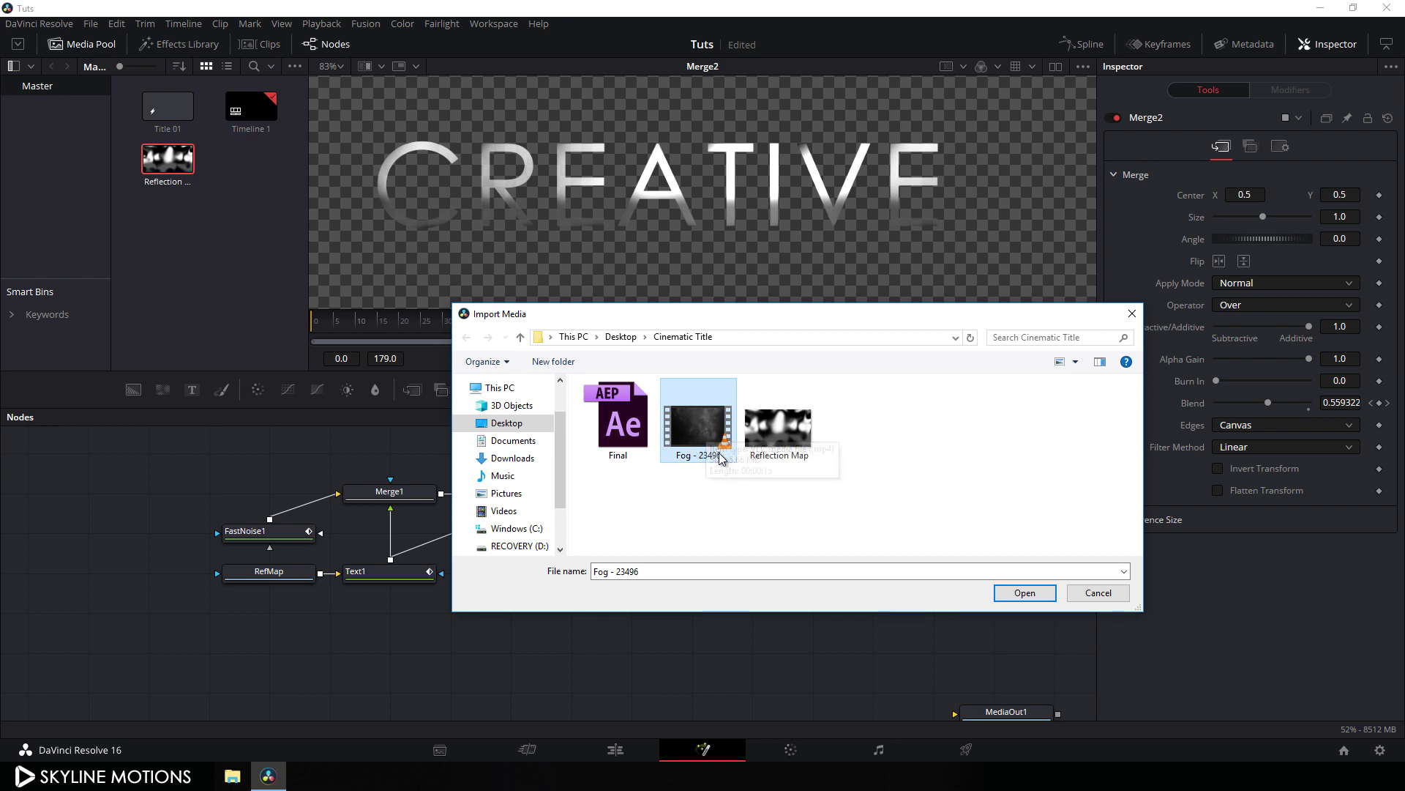
{"action": "left_click", "coordinate": [1029, 595]}
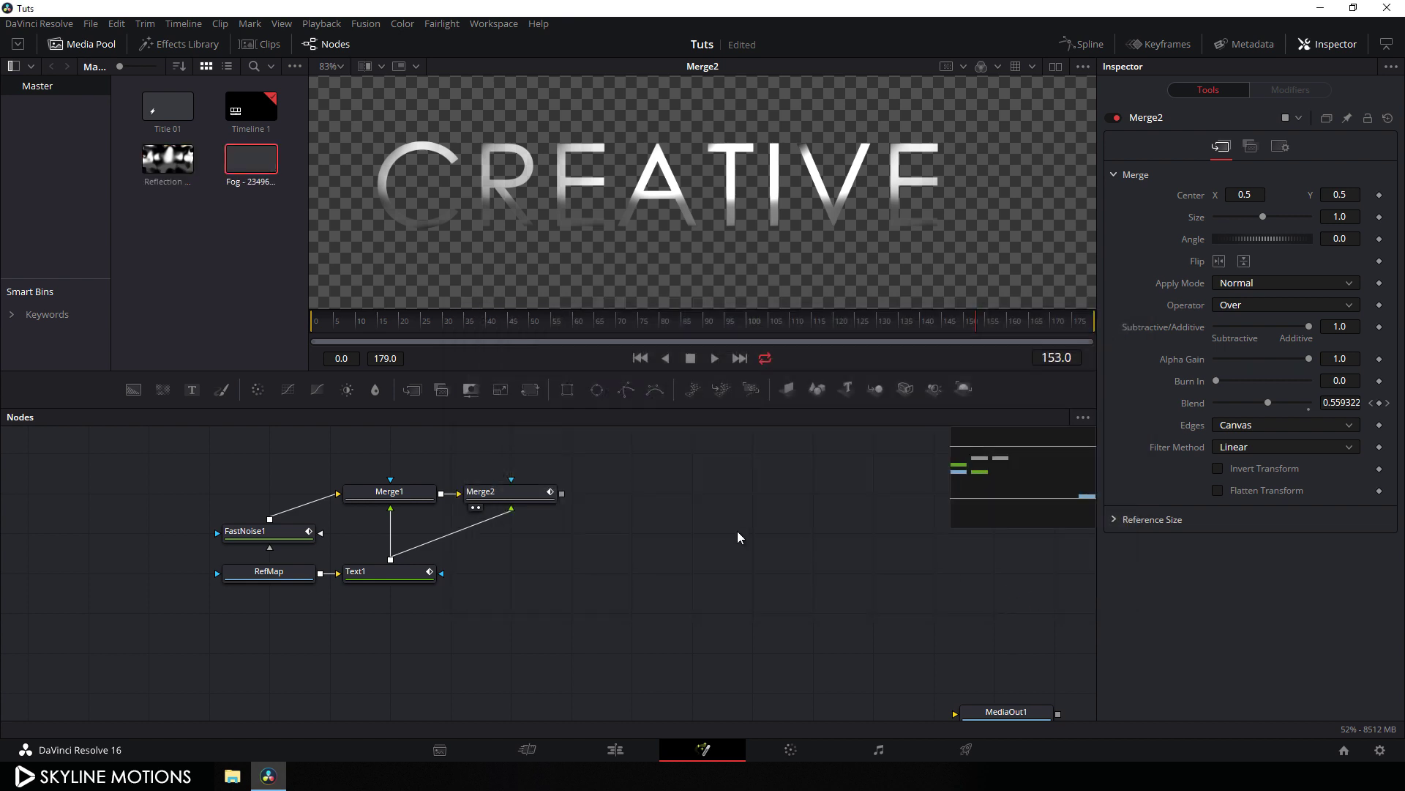
Add the Fog - 23496 clip to the node graph below Merge2 and rename its node BG
{"action": "left_click_drag", "start_coordinate": [251, 162], "coordinate": [641, 571]}
{"action": "key", "text": "F2"}
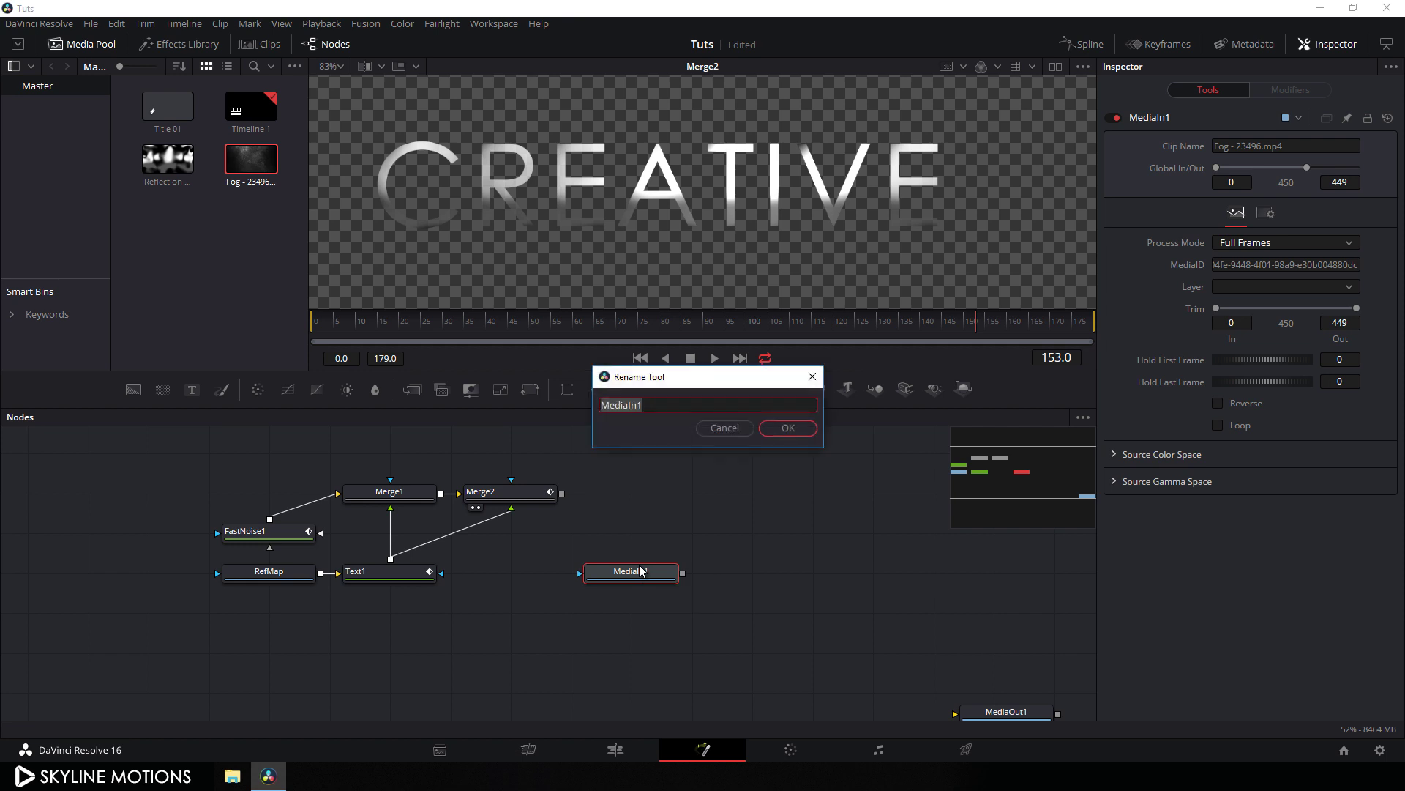
{"action": "key", "text": "BackSpace"}
{"action": "type", "text": "BG"}
{"action": "key", "text": "Return"}
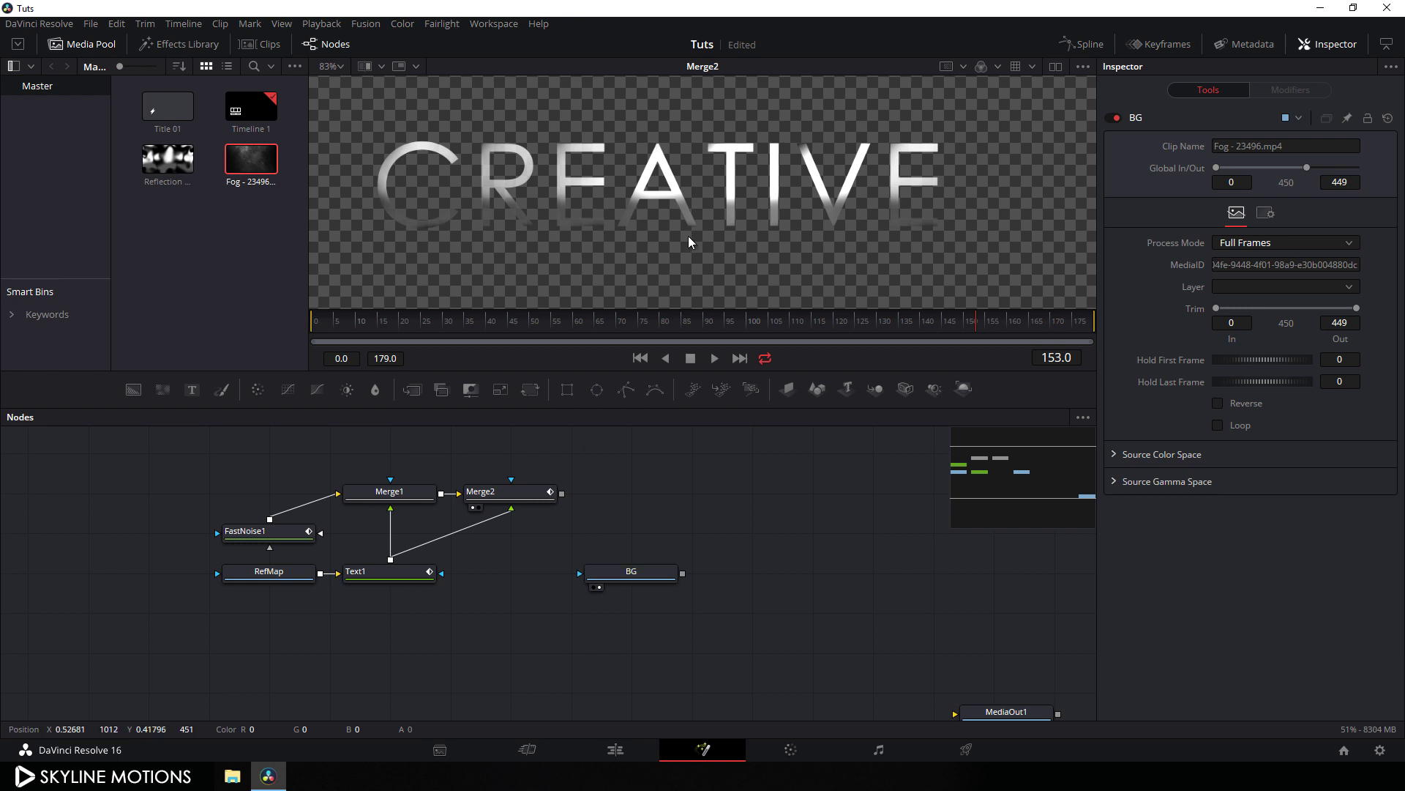
Composite Merge2 as foreground over BG as background through a new Merge node, and view the result
{"action": "key", "text": "1"}
{"action": "left_click_drag", "start_coordinate": [498, 491], "coordinate": [761, 182]}
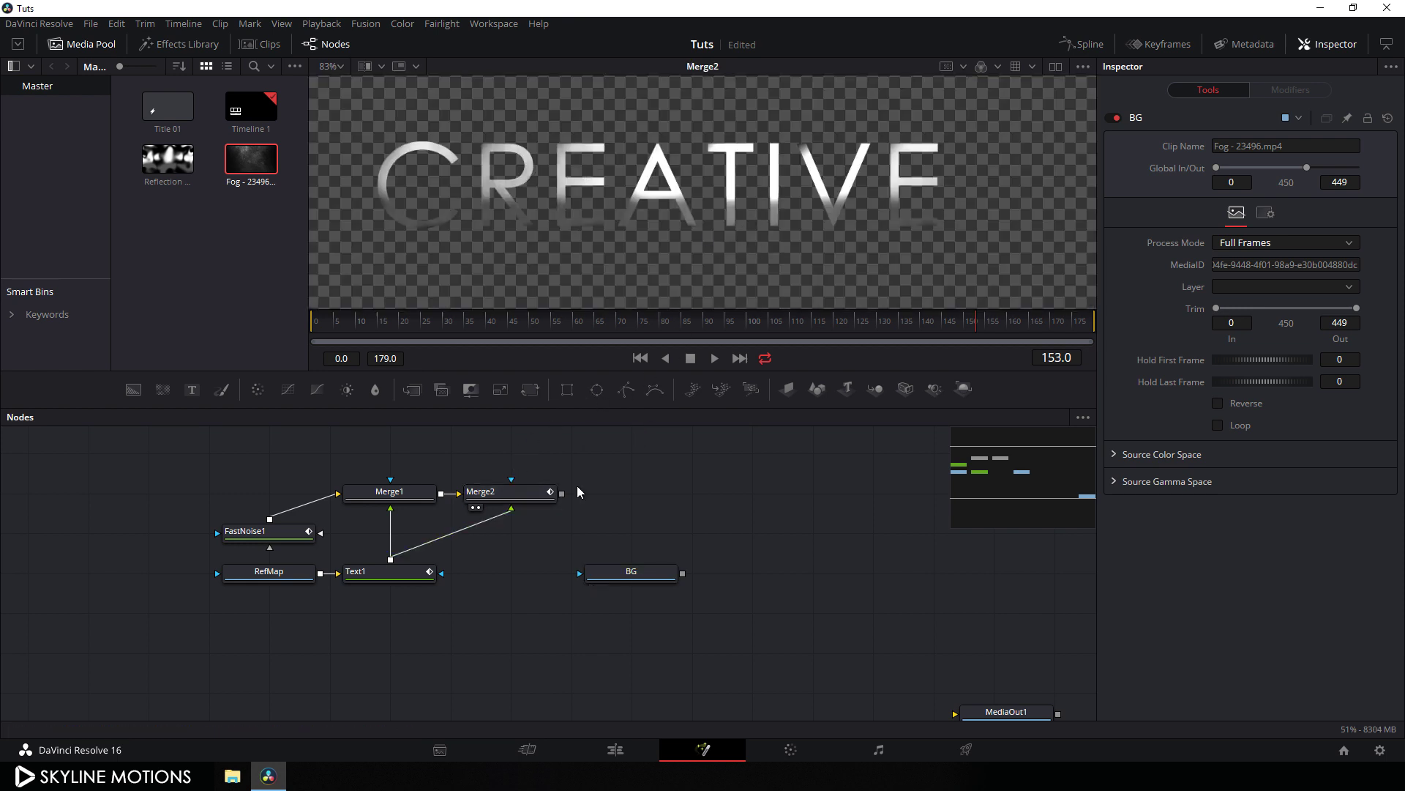
{"action": "left_click_drag", "start_coordinate": [561, 493], "coordinate": [646, 137]}
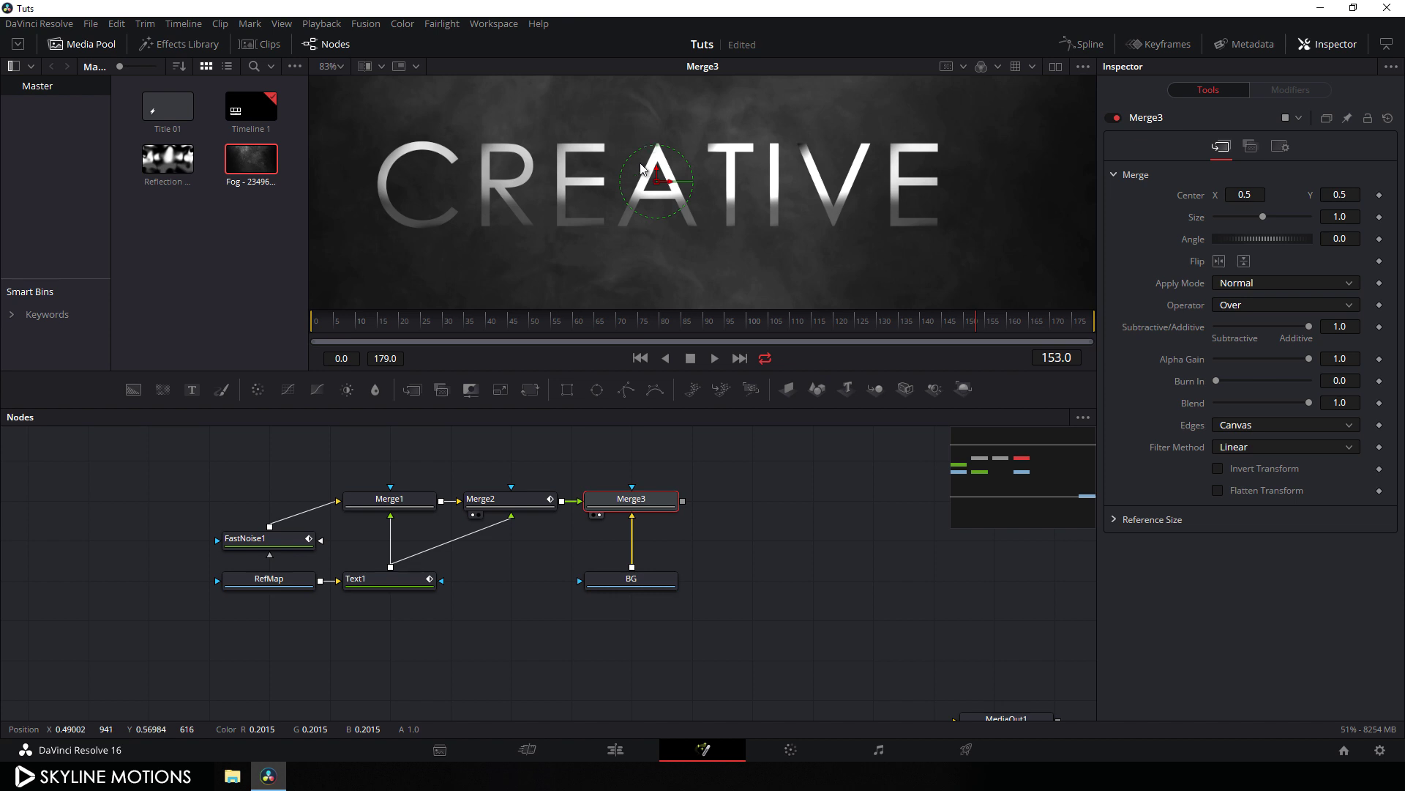
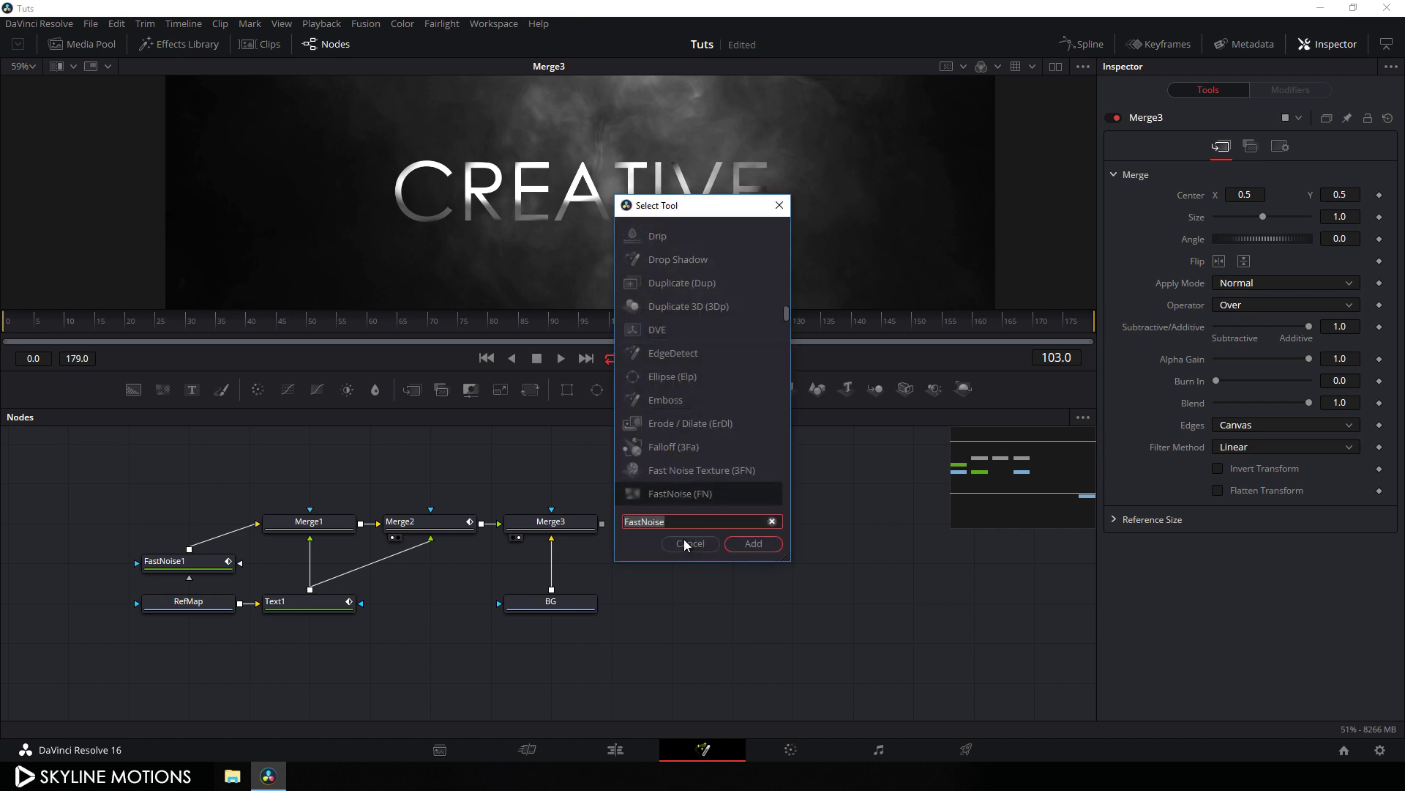
Add a Gaussian Blur node after Merge3 and show it in the viewer
{"action": "key", "text": "BackSpace"}
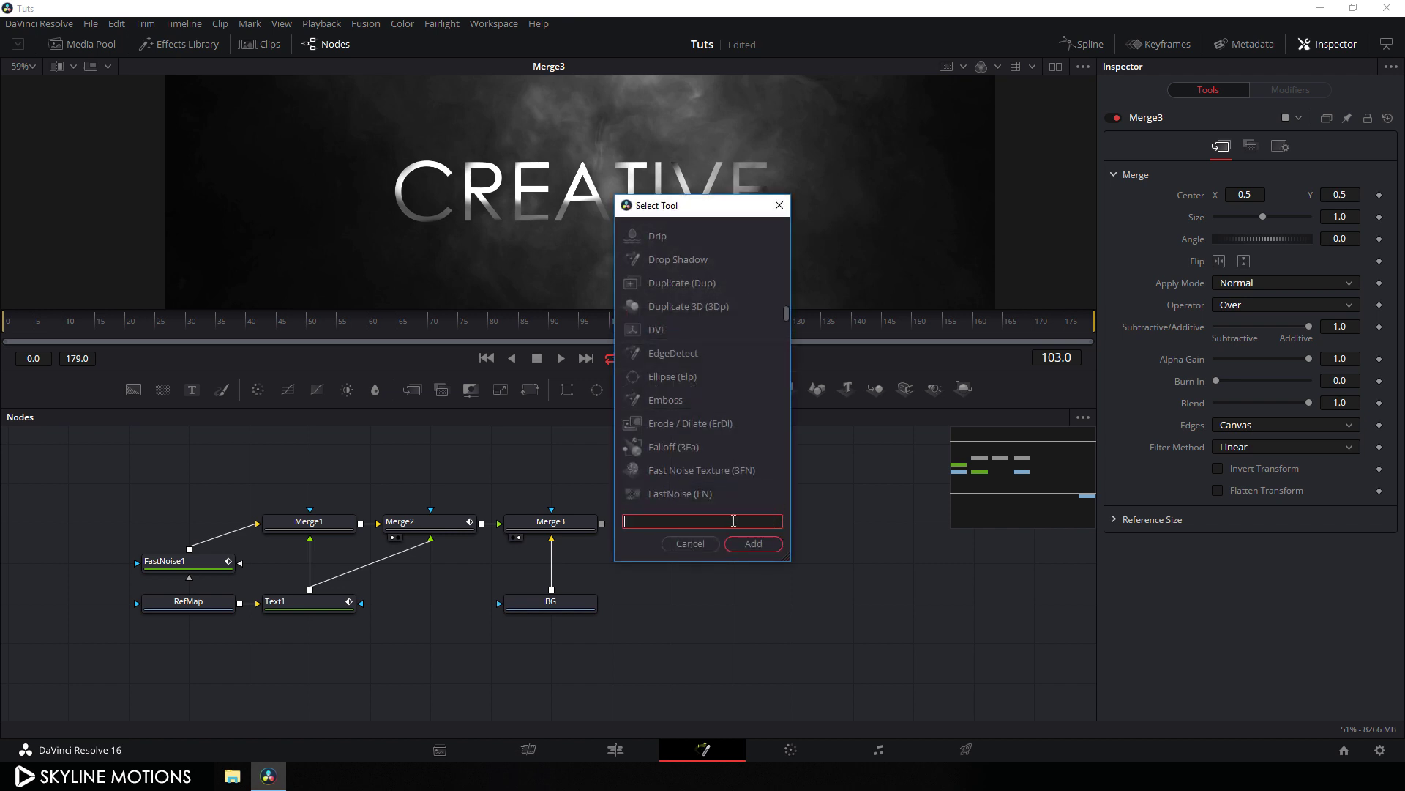
{"action": "type", "text": "gau"}
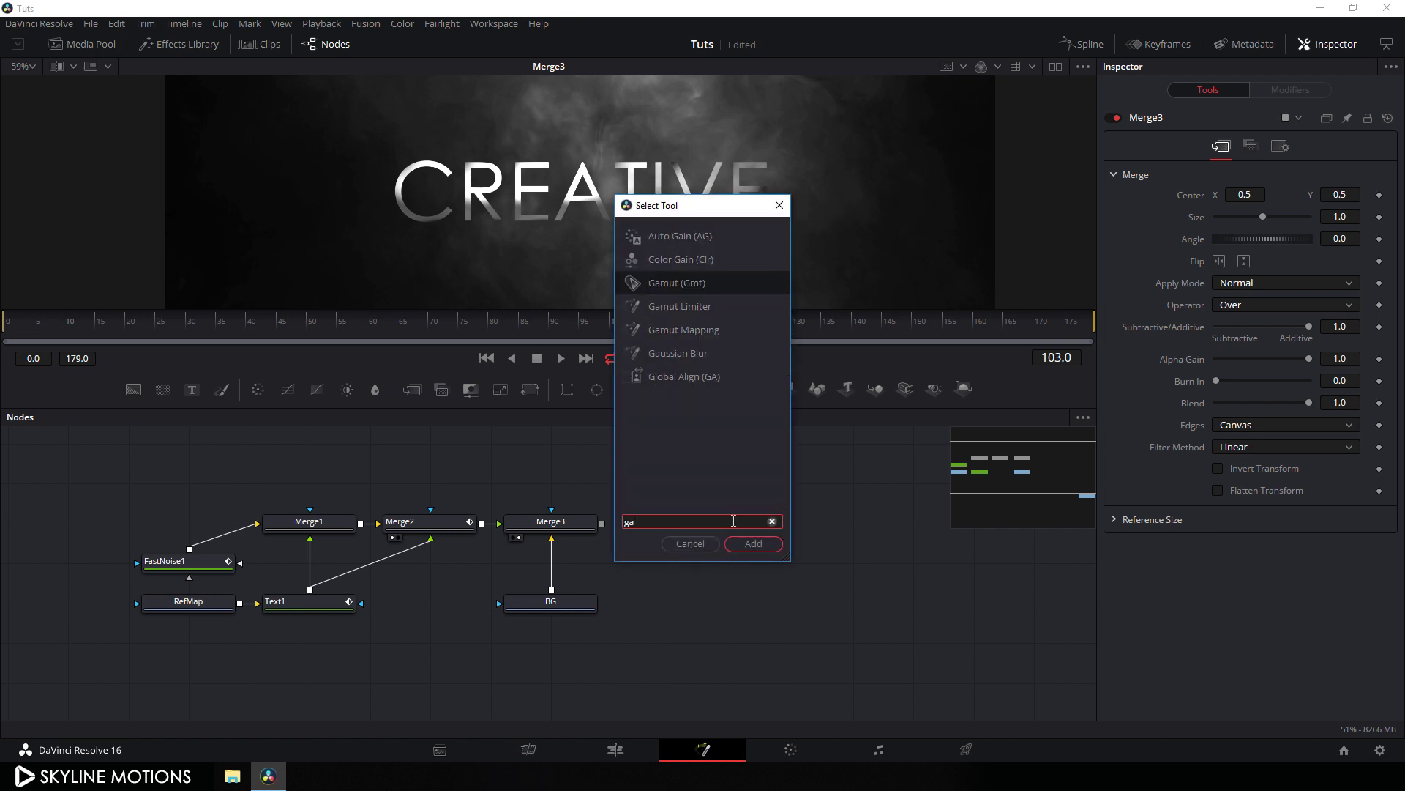
{"action": "left_click", "coordinate": [761, 548]}
{"action": "left_click_drag", "start_coordinate": [602, 523], "coordinate": [651, 213]}
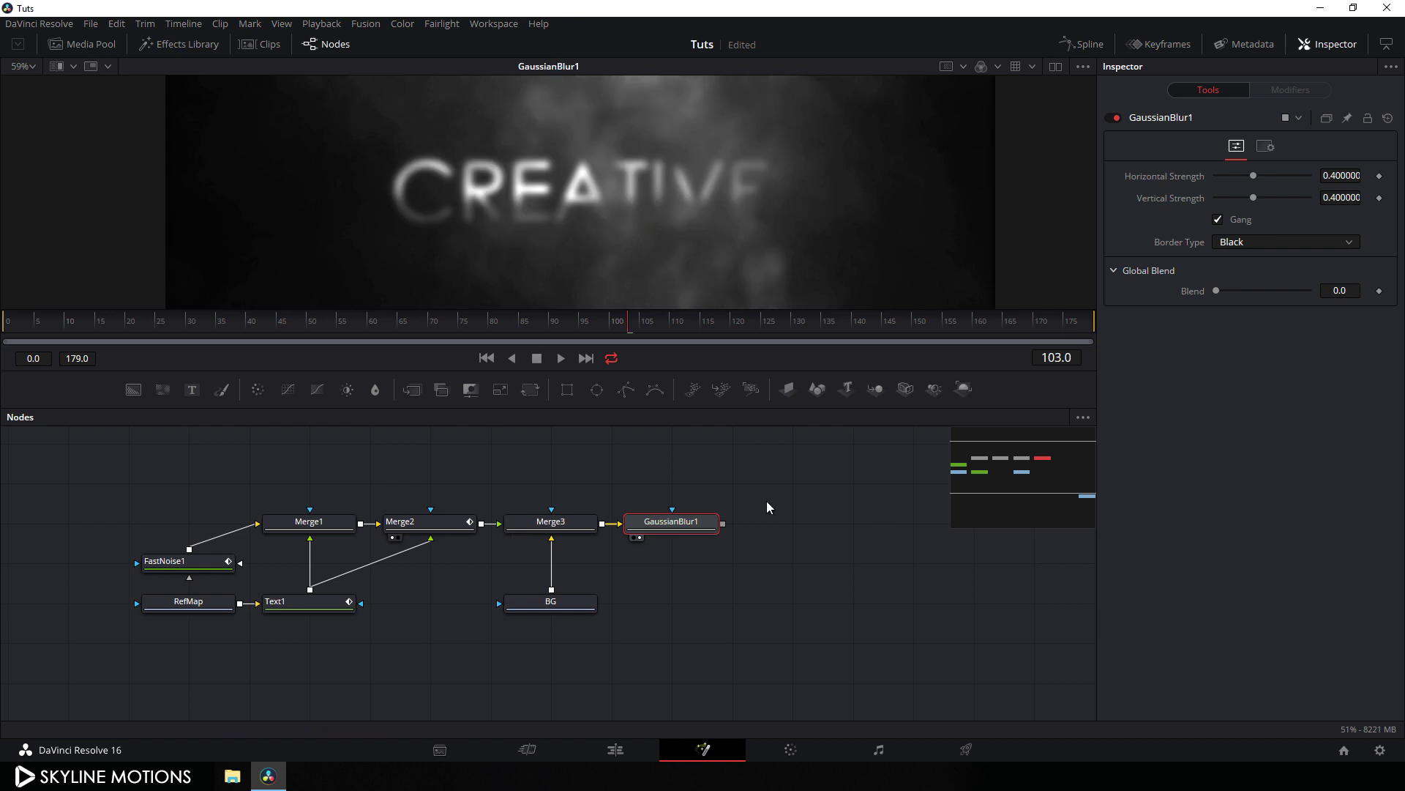
Add an Ellipse mask above GaussianBlur1 and connect it to the blur's mask input
{"action": "left_click_drag", "start_coordinate": [767, 501], "coordinate": [738, 513]}
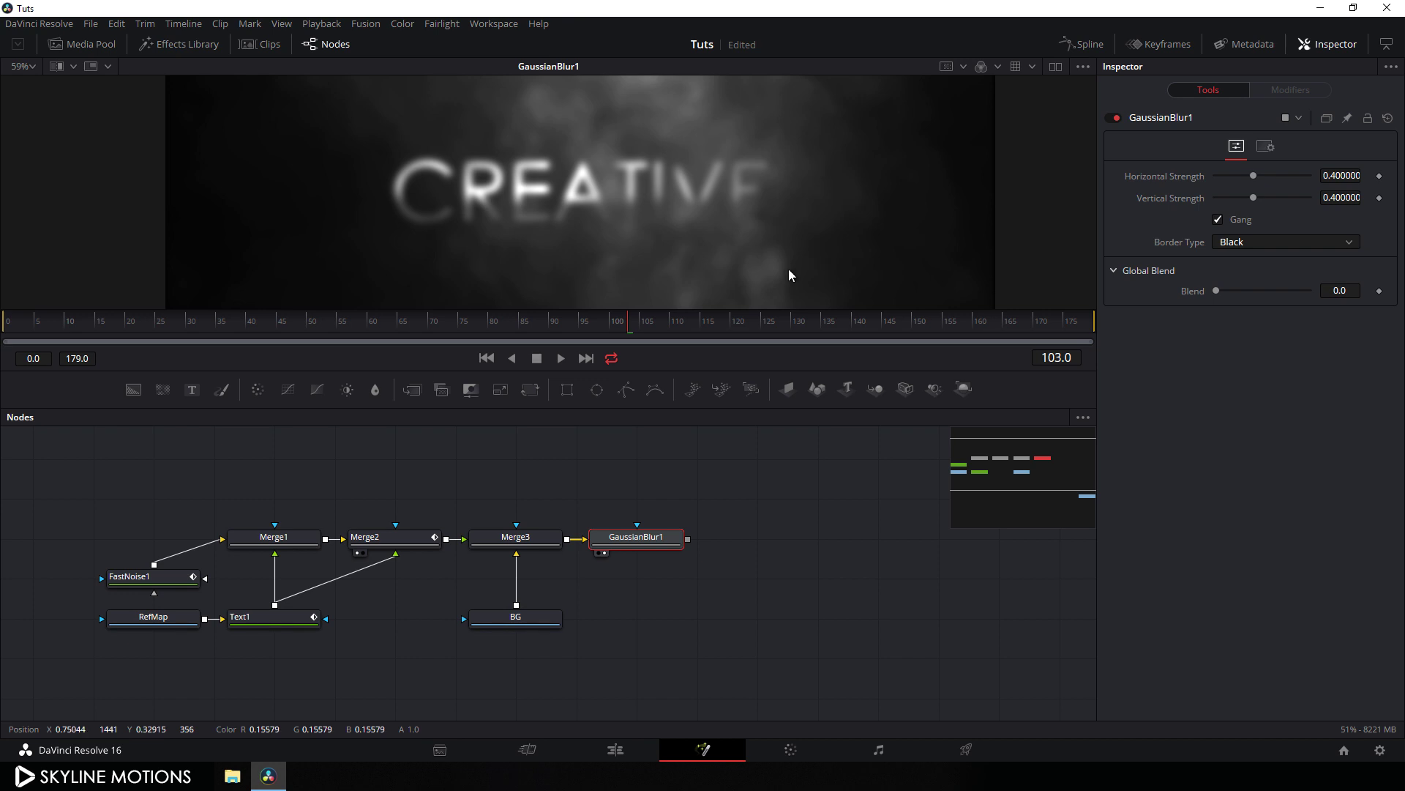
{"action": "left_click", "coordinate": [703, 489]}
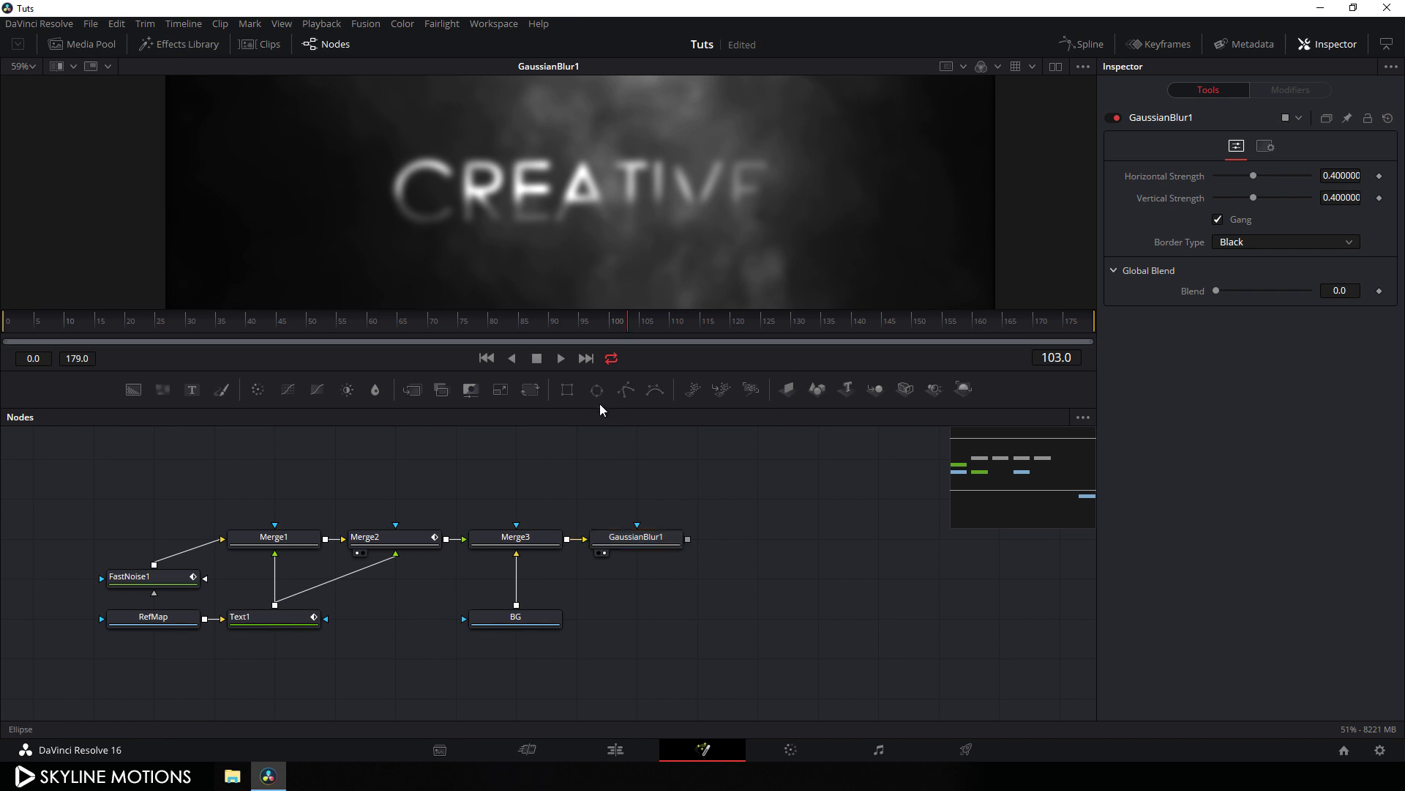
{"action": "left_click_drag", "start_coordinate": [599, 403], "coordinate": [653, 440]}
{"action": "left_click_drag", "start_coordinate": [665, 529], "coordinate": [630, 552]}
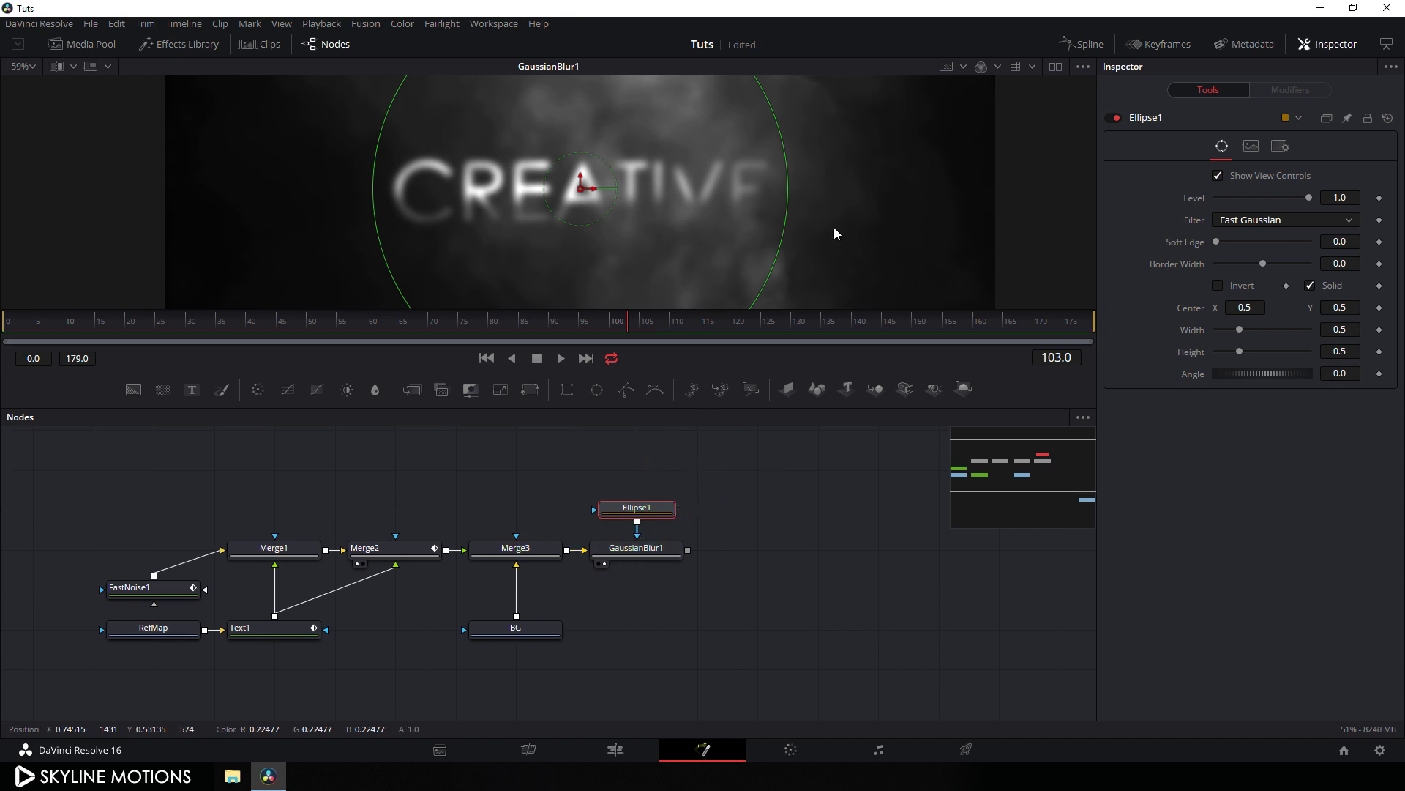
Reshape the ellipse mask into a wide oval around the title, about 0.81 wide and 0.33 high
{"action": "scroll", "coordinate": [732, 192], "scroll_direction": "down", "scroll_amount": 2}
{"action": "scroll", "coordinate": [779, 185], "scroll_direction": "down", "scroll_amount": 1}
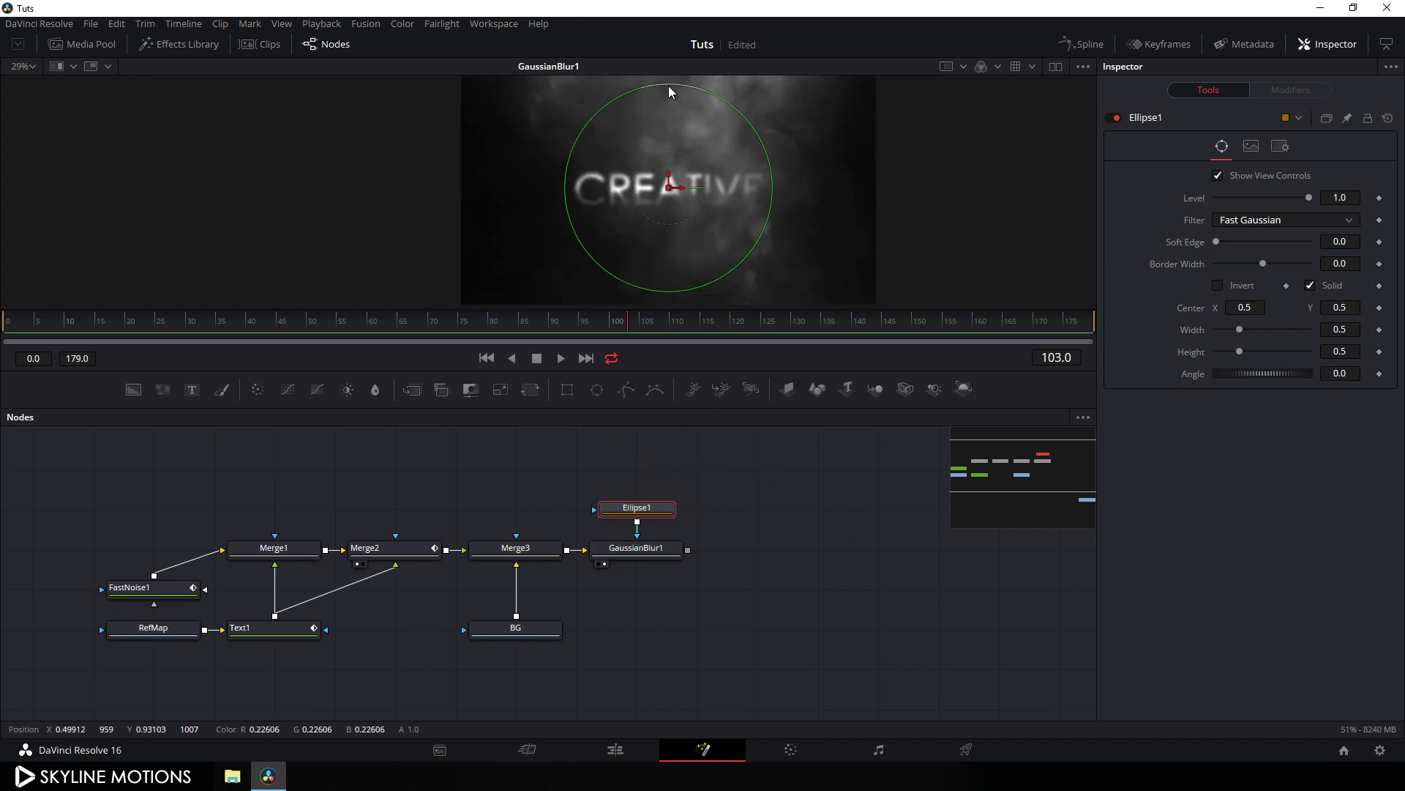
{"action": "left_click_drag", "start_coordinate": [669, 85], "coordinate": [669, 137]}
{"action": "left_click_drag", "start_coordinate": [779, 191], "coordinate": [837, 192]}
{"action": "left_click_drag", "start_coordinate": [680, 240], "coordinate": [681, 256]}
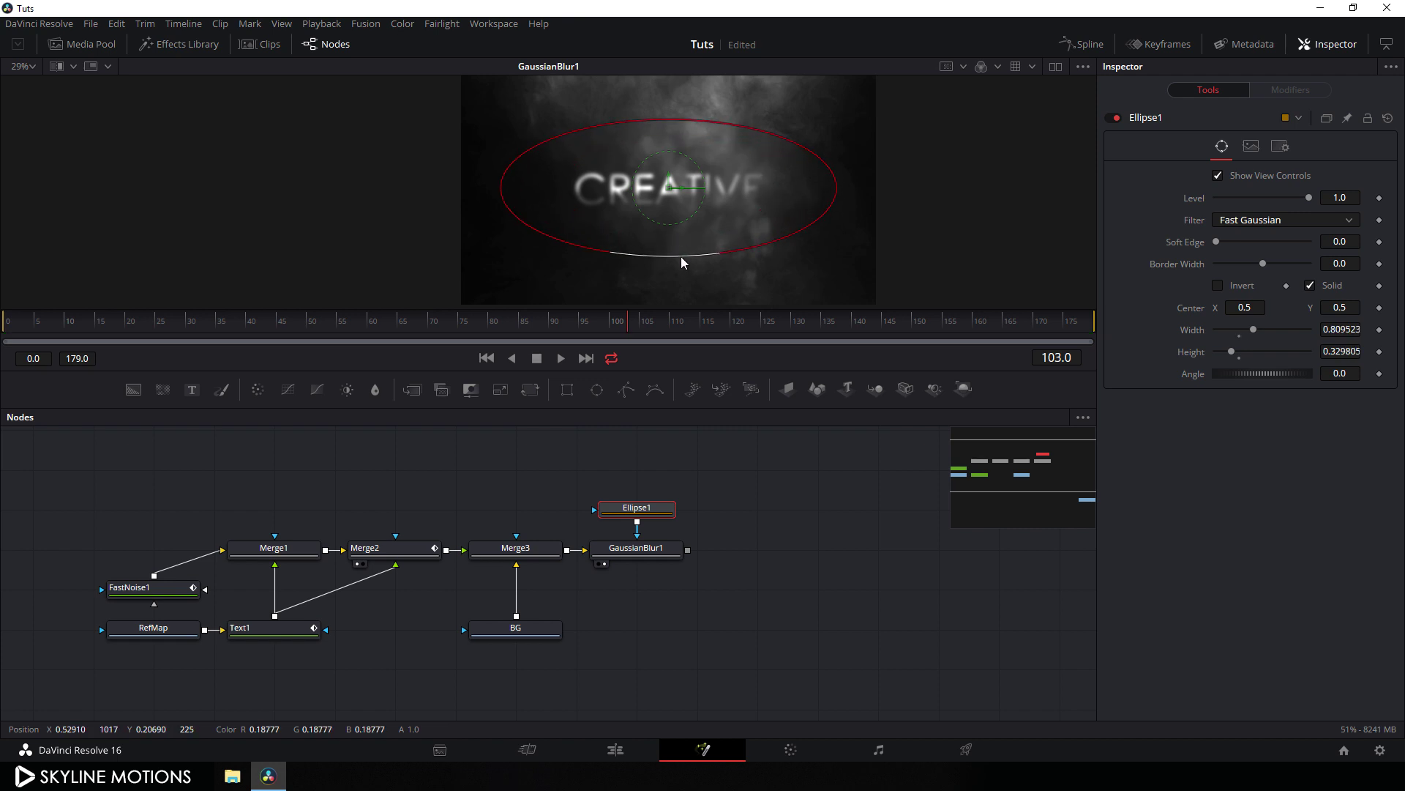
Invert the ellipse mask, set its Soft Edge to 0.2, and deselect it to check the title up close
{"action": "left_click", "coordinate": [1220, 286]}
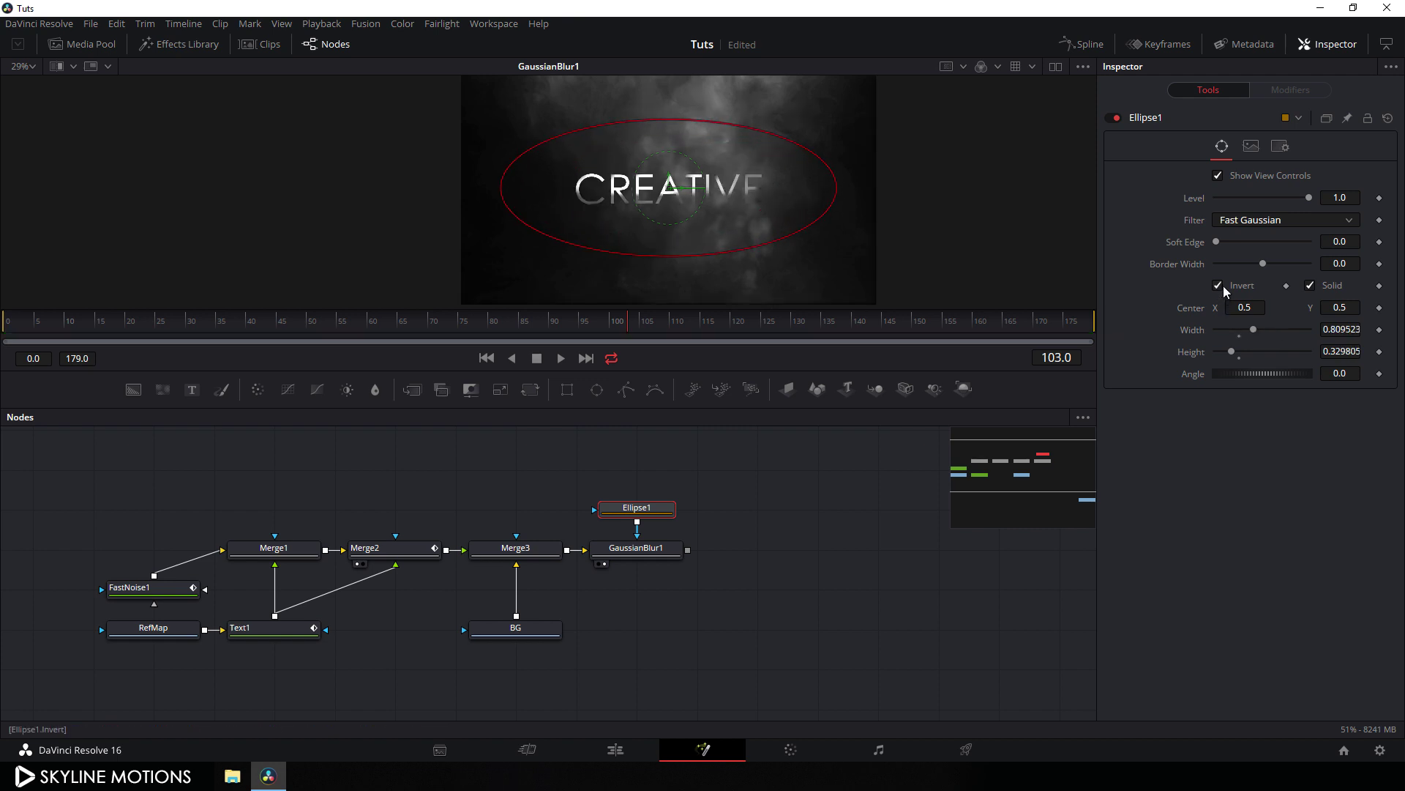
{"action": "left_click_drag", "start_coordinate": [1214, 244], "coordinate": [1223, 247]}
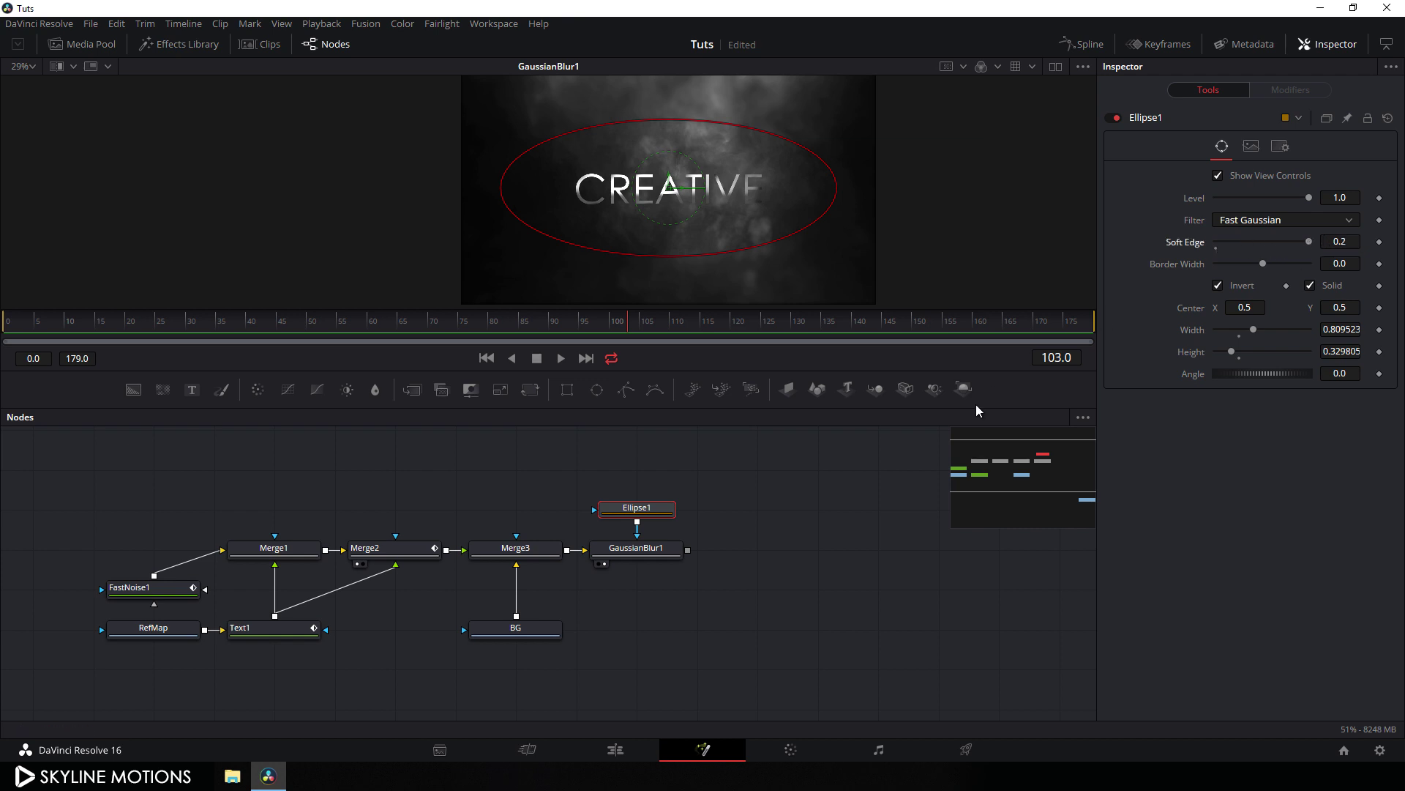
{"action": "left_click", "coordinate": [765, 498]}
{"action": "scroll", "coordinate": [760, 252], "scroll_direction": "up", "scroll_amount": 2}
{"action": "scroll", "coordinate": [736, 204], "scroll_direction": "up", "scroll_amount": 1}
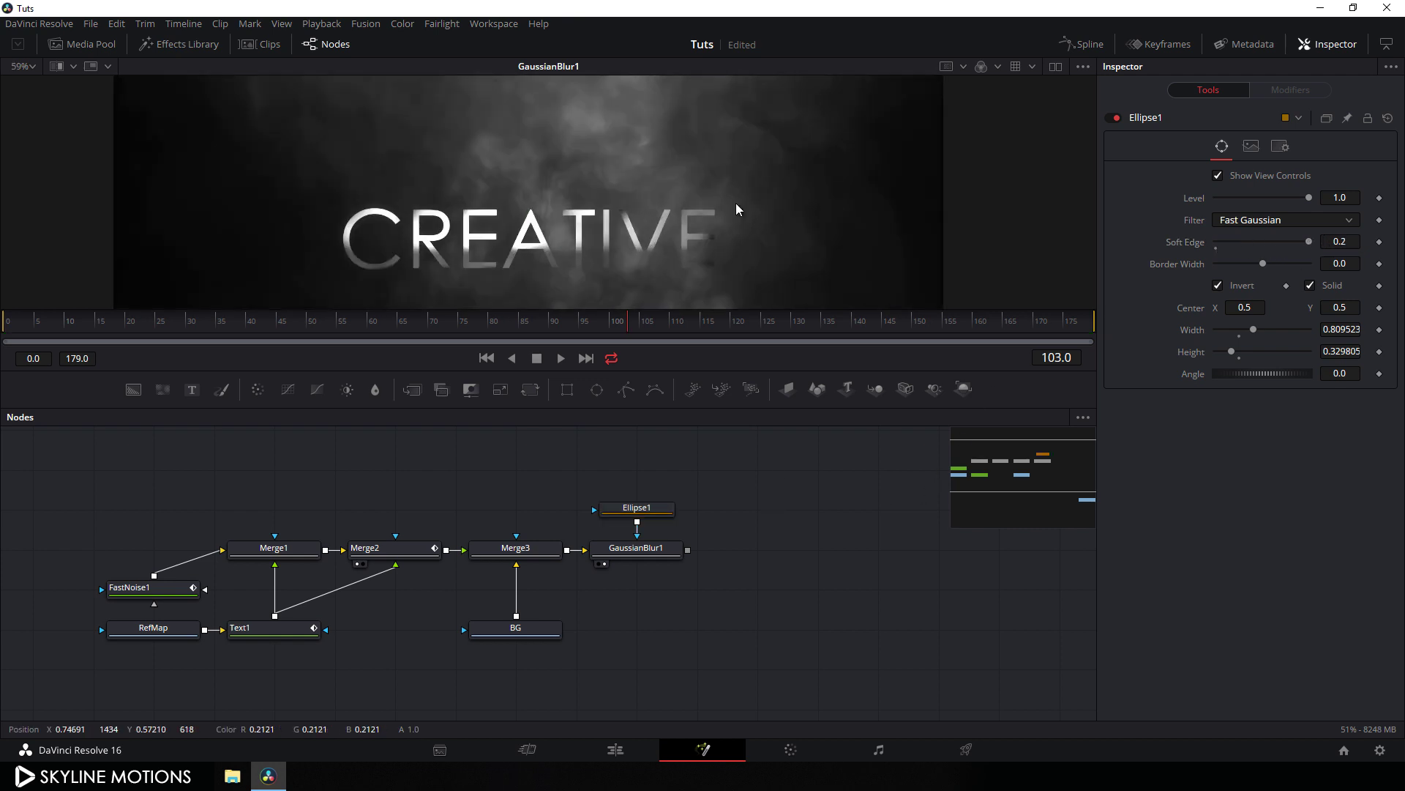
{"action": "scroll", "coordinate": [729, 260], "scroll_direction": "up", "scroll_amount": 1}
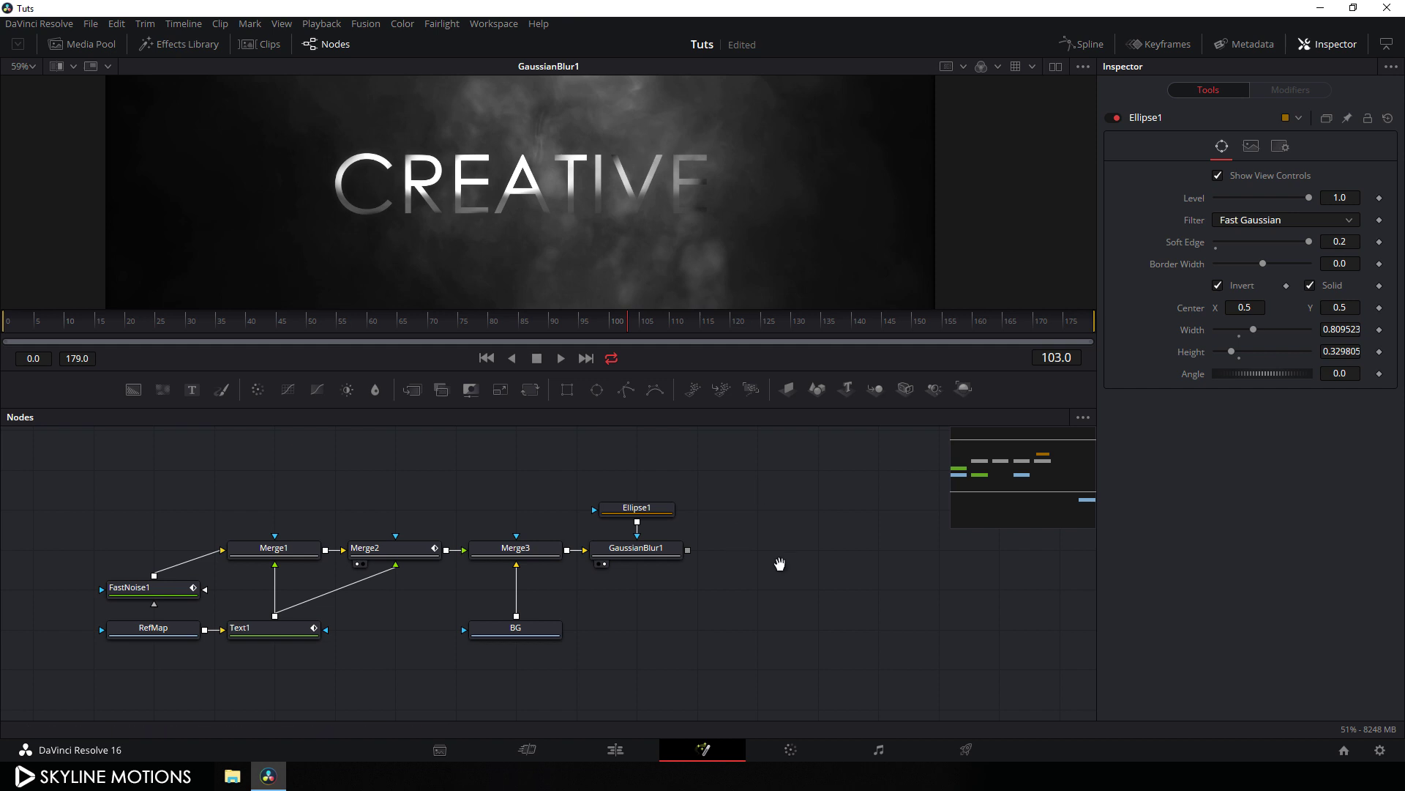
Add a Transform node after GaussianBlur1, show it in the viewer, and save the project
{"action": "left_click_drag", "start_coordinate": [779, 564], "coordinate": [744, 543]}
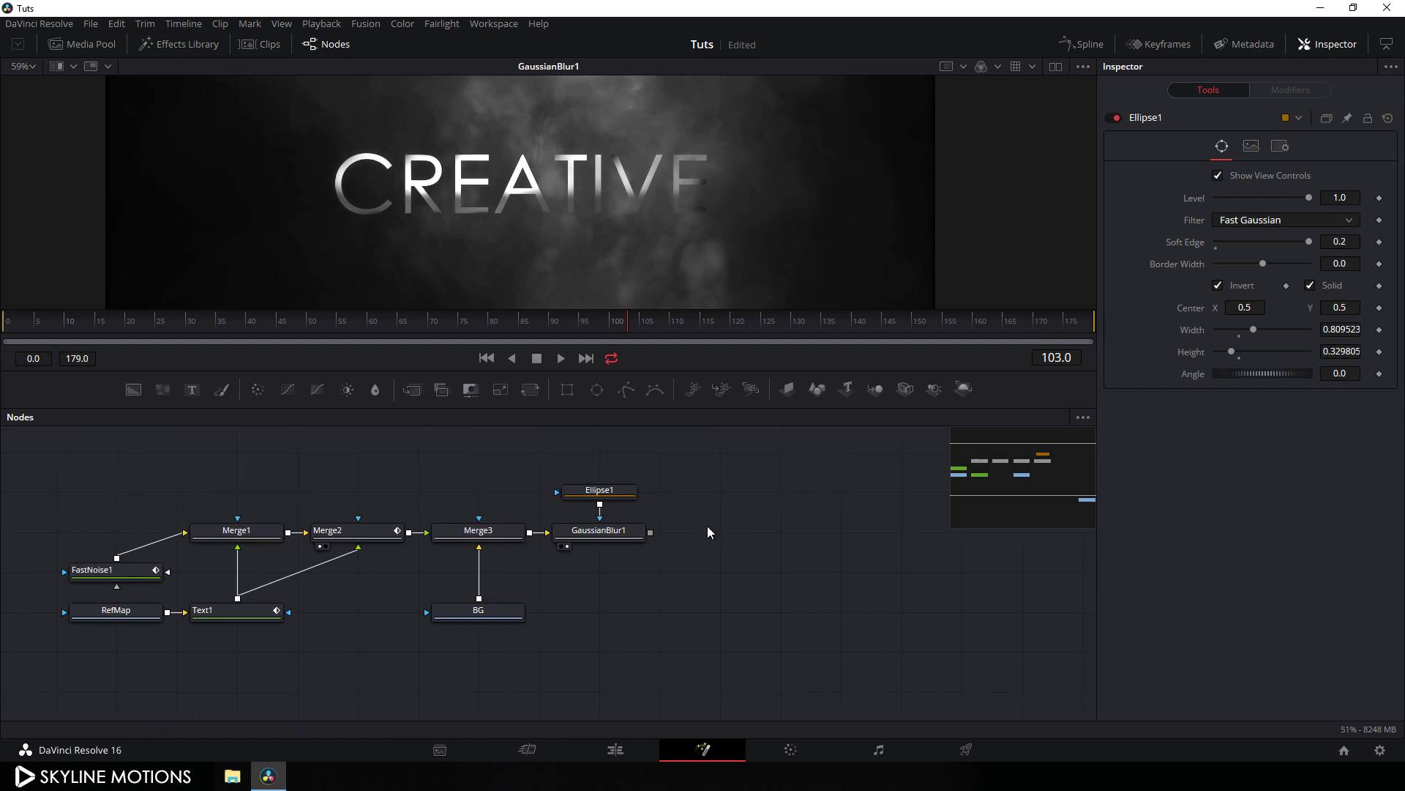
{"action": "left_click_drag", "start_coordinate": [531, 389], "coordinate": [628, 451]}
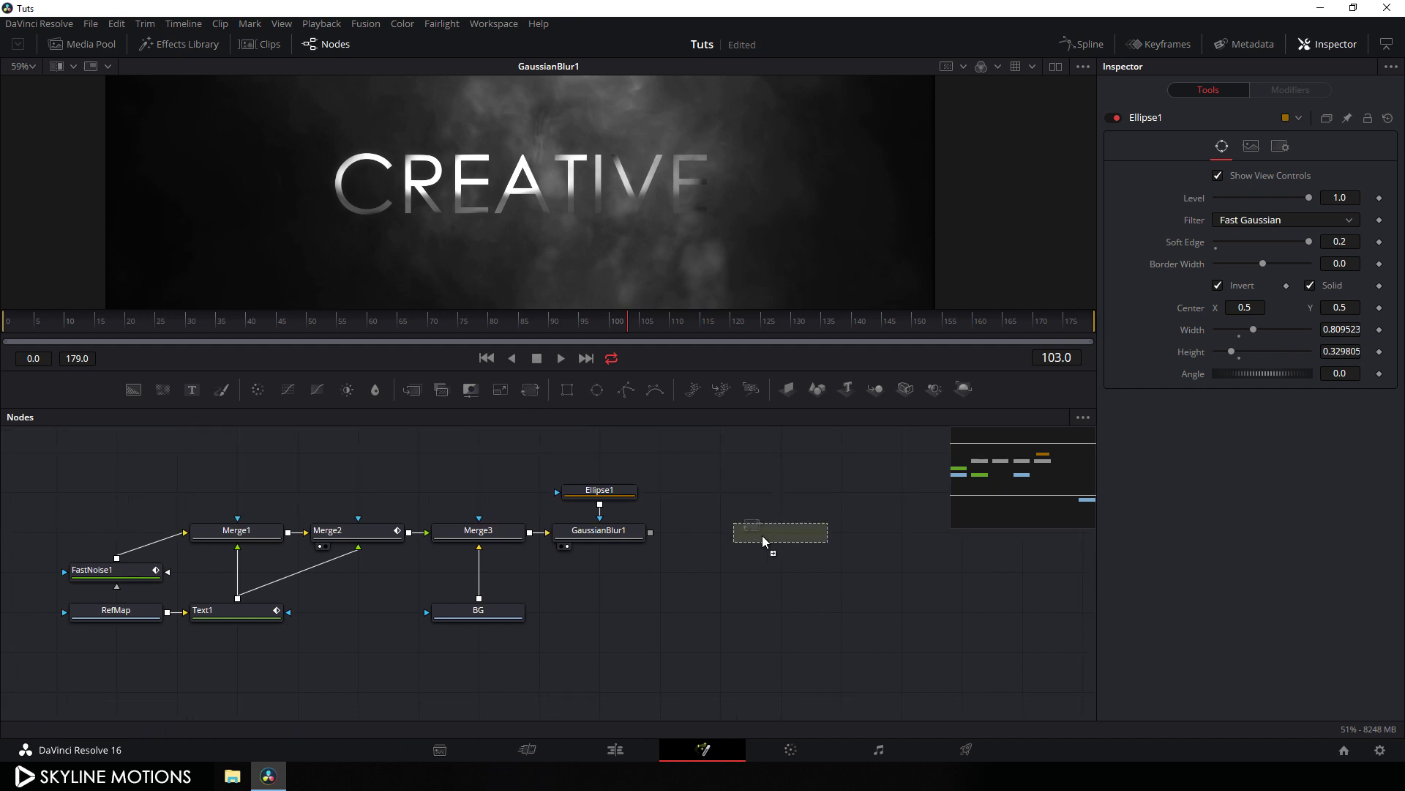
{"action": "left_click_drag", "start_coordinate": [762, 534], "coordinate": [762, 535]}
{"action": "left_click_drag", "start_coordinate": [650, 532], "coordinate": [678, 179]}
{"action": "key", "text": "ctrl+s"}
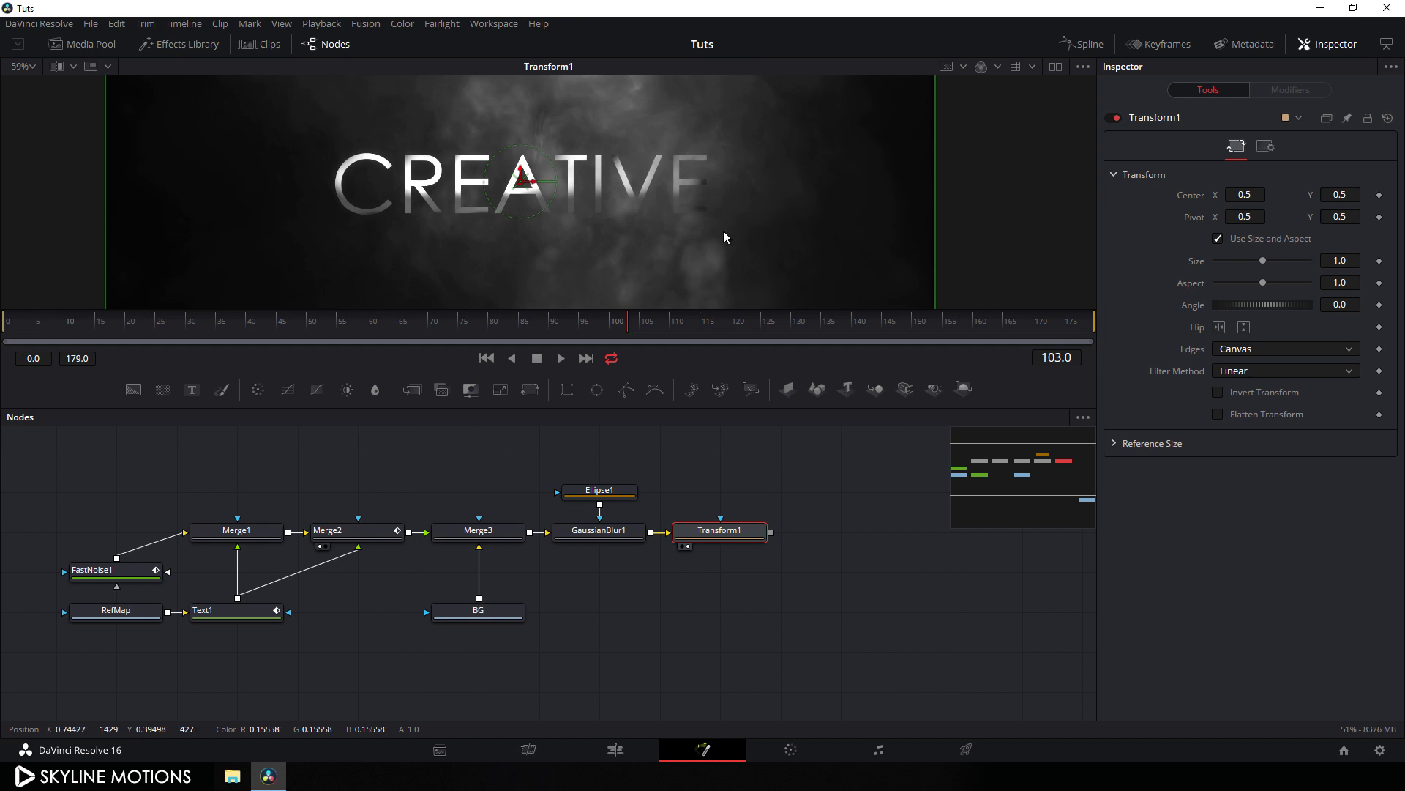
Animate Transform1's Center with a path, keyframed at 0.5, 0.5 on frame 30 and at Y about -0.51 on frame 0
{"action": "left_click_drag", "start_coordinate": [175, 324], "coordinate": [189, 329]}
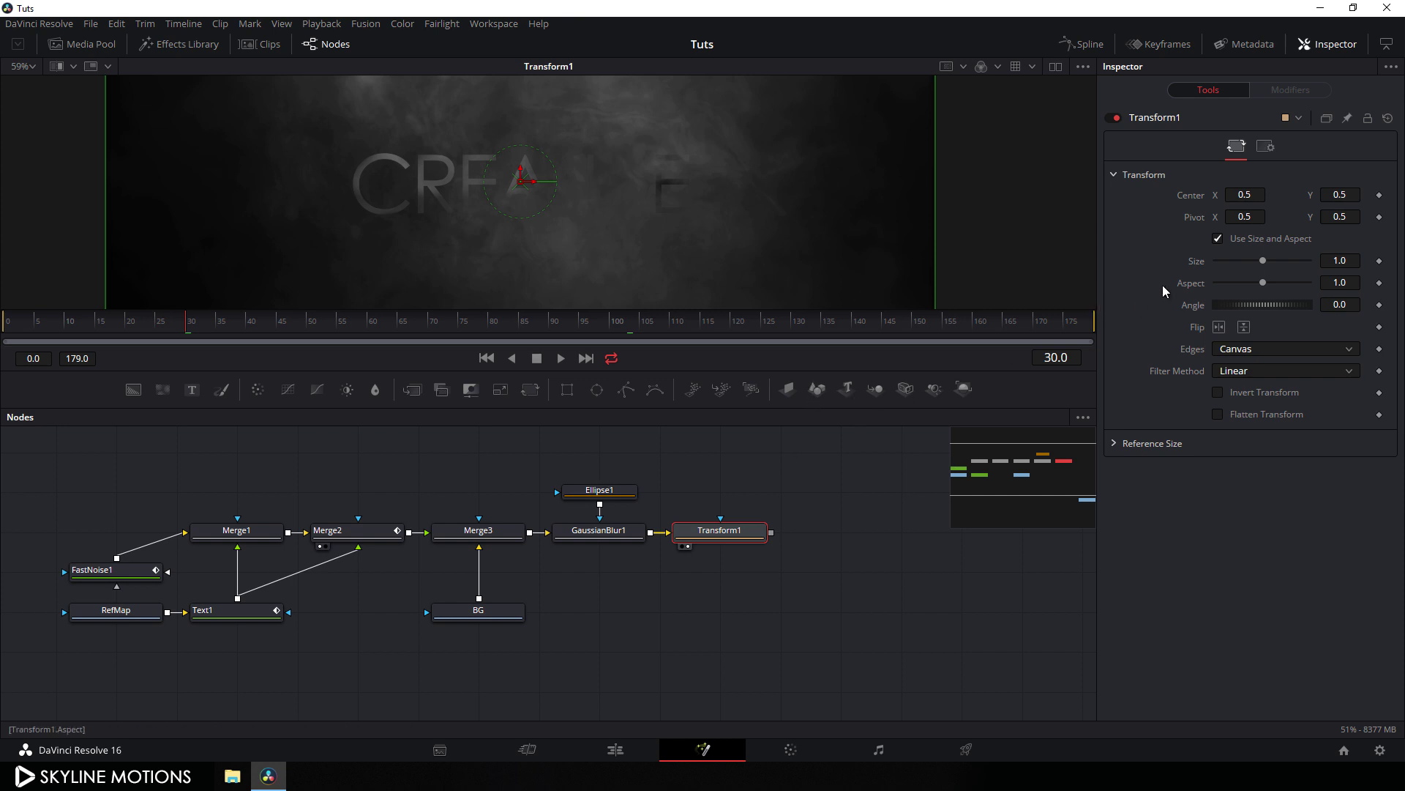
{"action": "right_click", "coordinate": [1189, 205]}
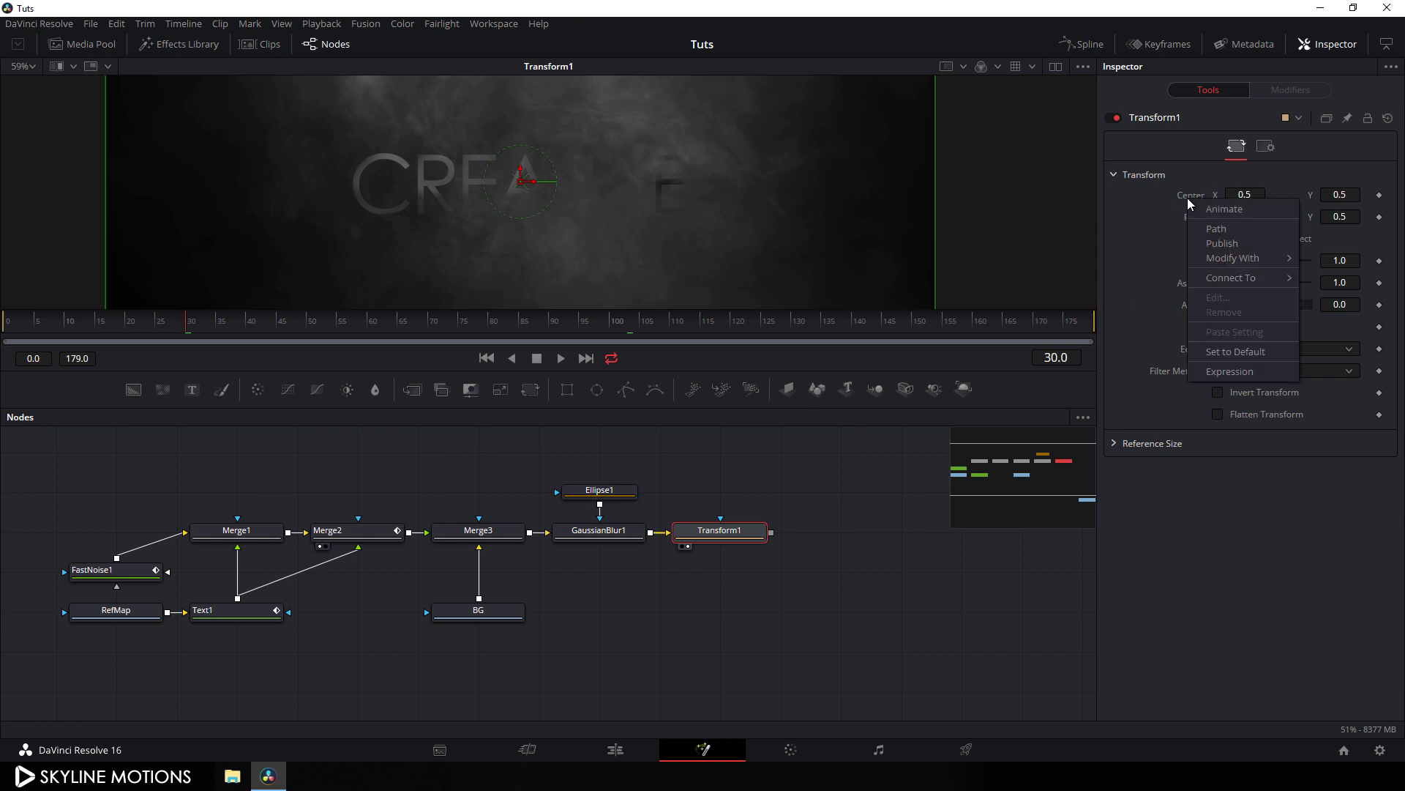
{"action": "left_click", "coordinate": [1213, 227]}
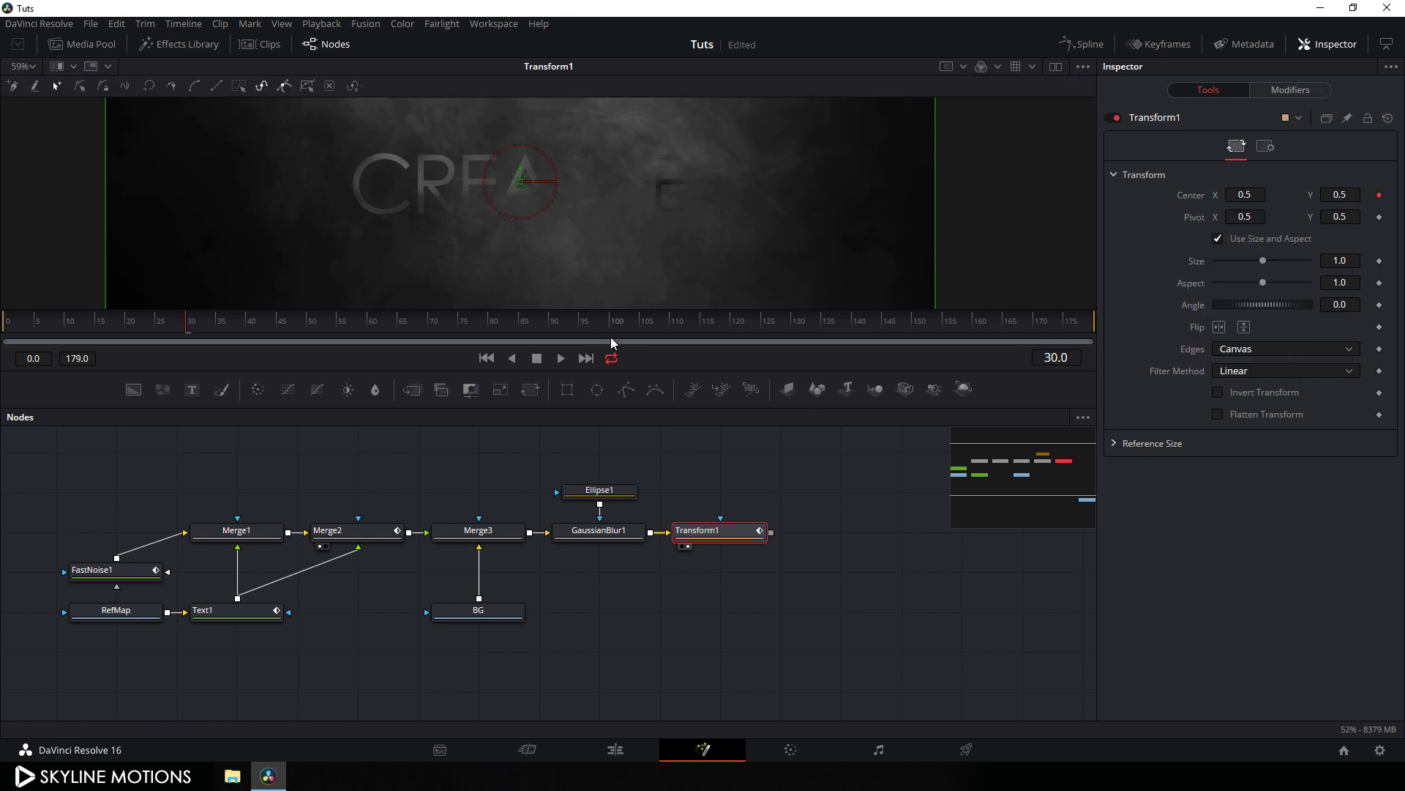
{"action": "left_click_drag", "start_coordinate": [189, 324], "coordinate": [2, 326]}
{"action": "scroll", "coordinate": [545, 194], "scroll_direction": "down", "scroll_amount": 3}
{"action": "left_click_drag", "start_coordinate": [531, 185], "coordinate": [567, 407]}
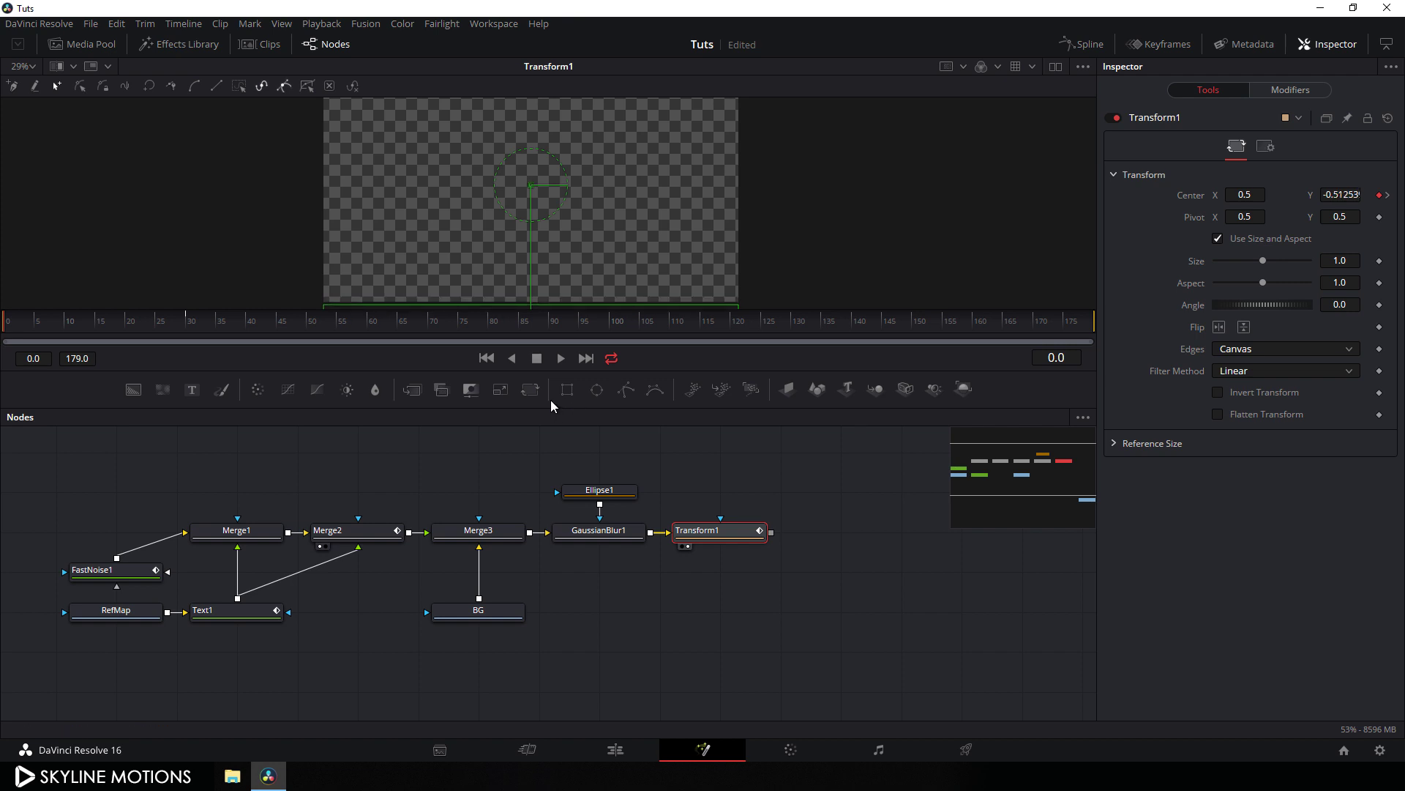
Keyframe Transform1's Center at 0.5, 0.5 on frame 150 and at Y about 1.51 on frame 179
{"action": "left_click_drag", "start_coordinate": [894, 322], "coordinate": [916, 328]}
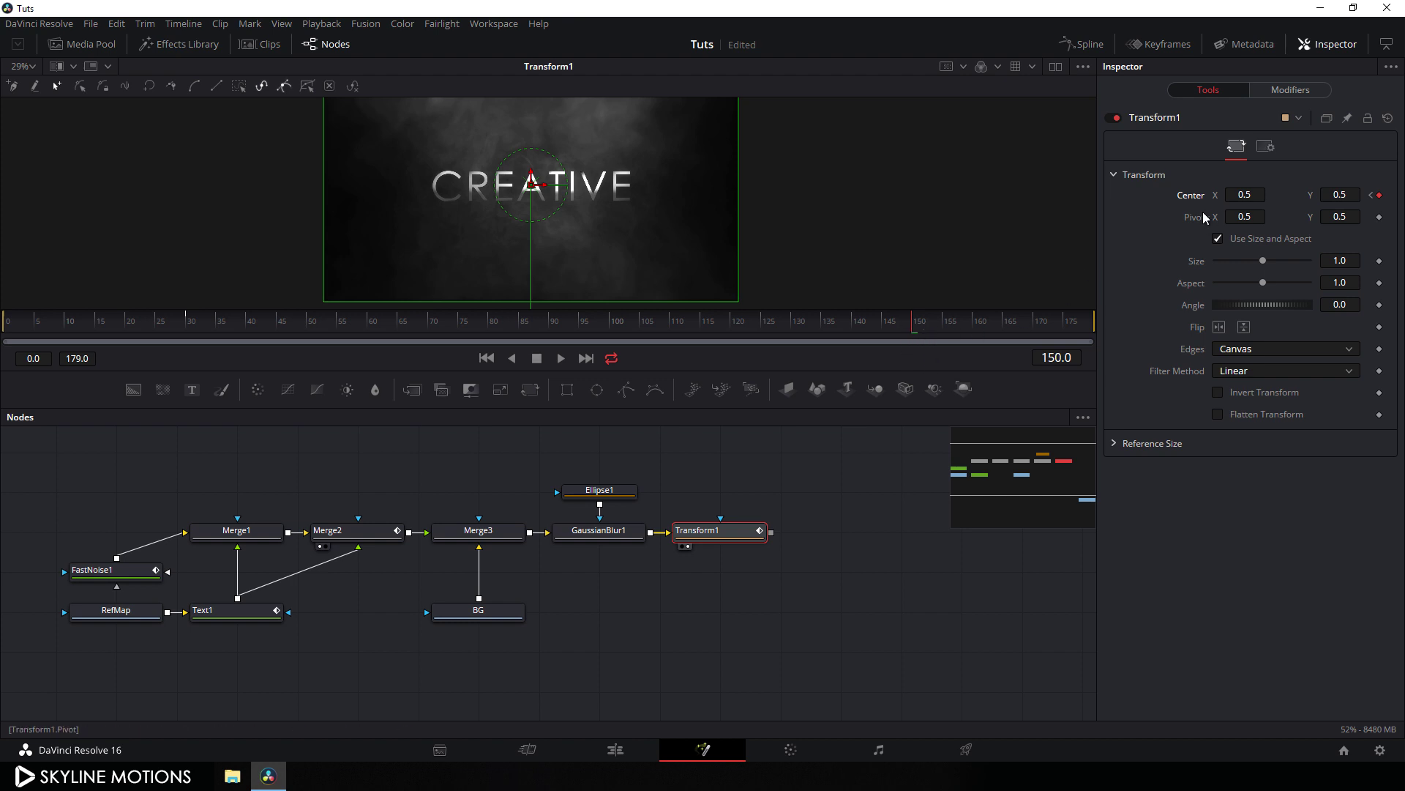
{"action": "key", "text": "End"}
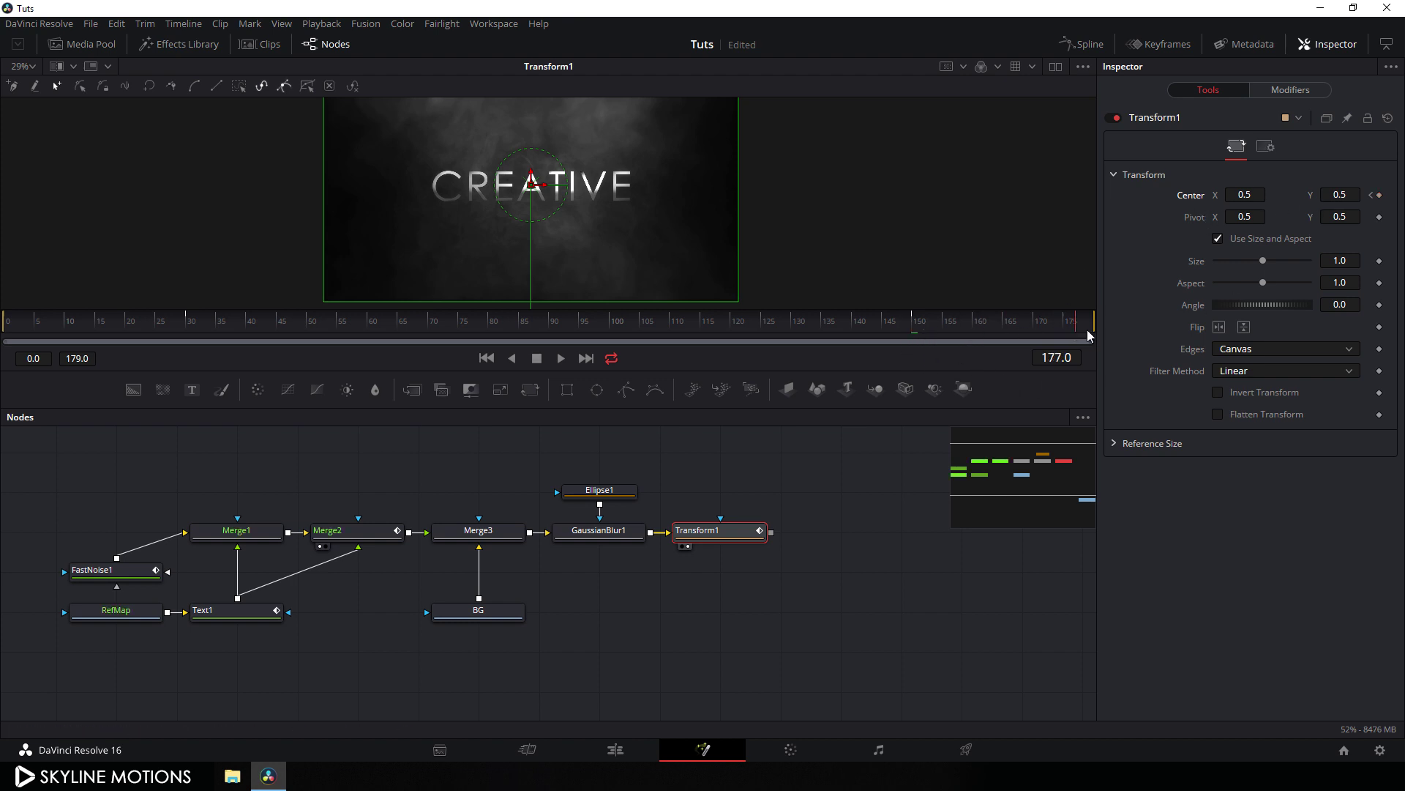
{"action": "left_click_drag", "start_coordinate": [649, 142], "coordinate": [554, 4]}
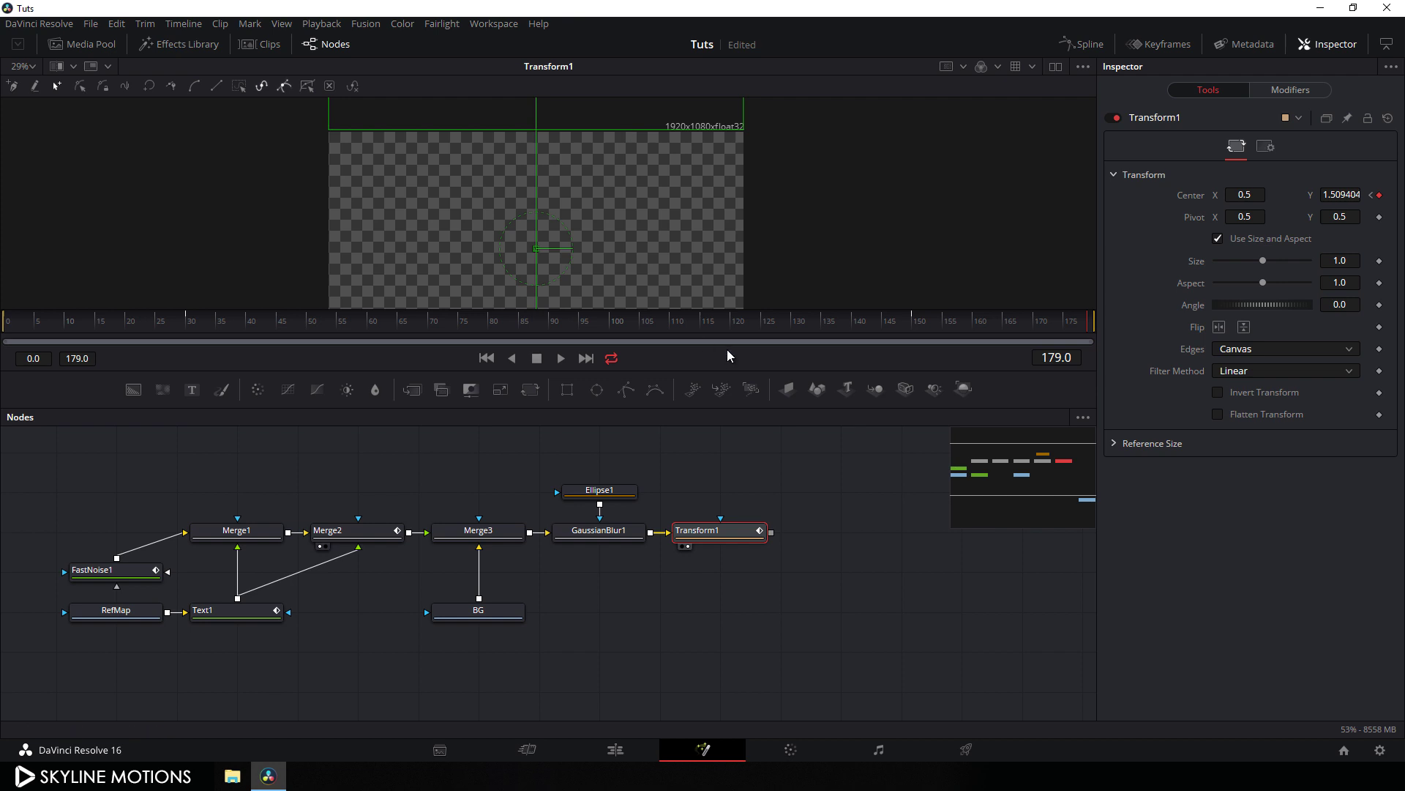
Scrub back to frame 17 to check the vertical slide, and set Transform1's Edges to Mirror
{"action": "left_click_drag", "start_coordinate": [835, 331], "coordinate": [108, 341]}
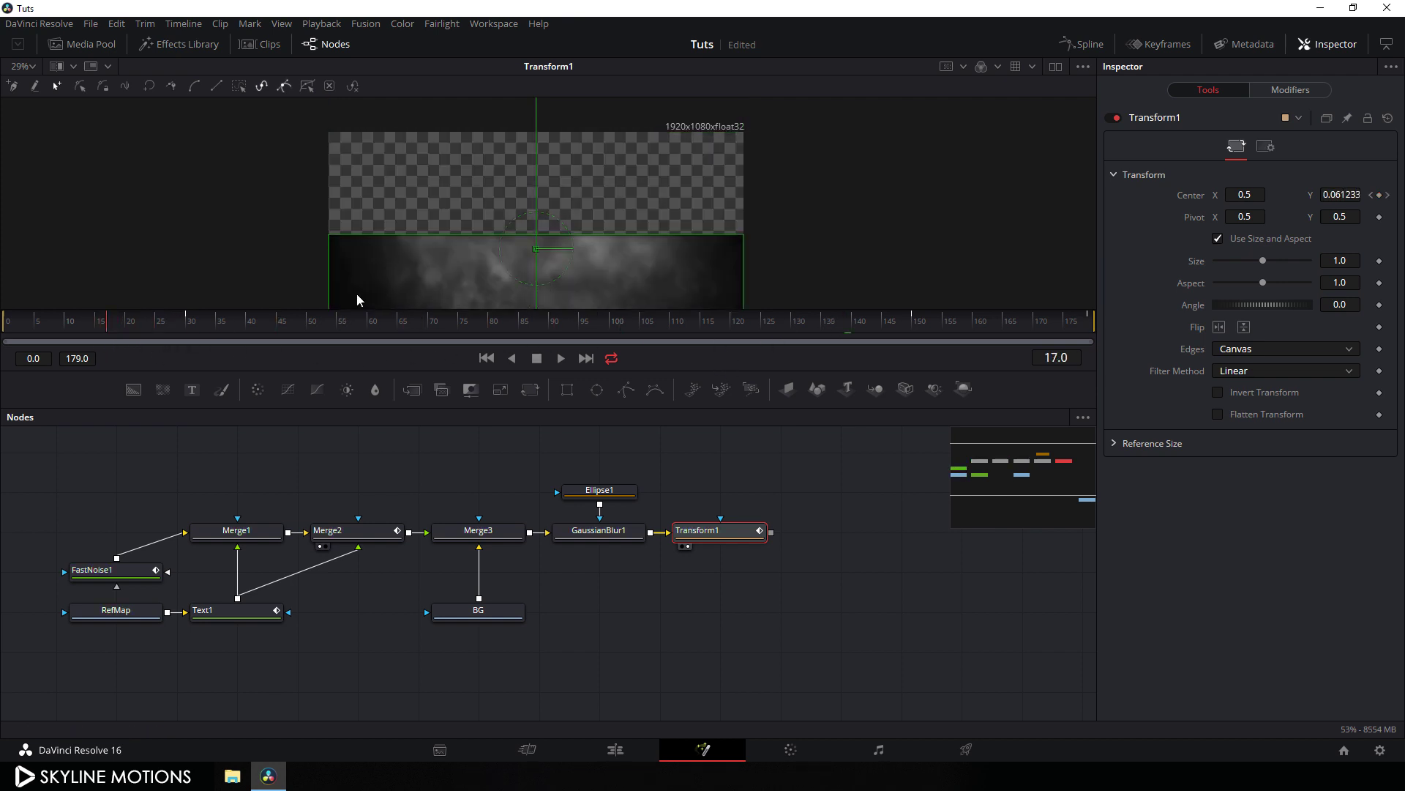
{"action": "left_click_drag", "start_coordinate": [639, 254], "coordinate": [692, 222]}
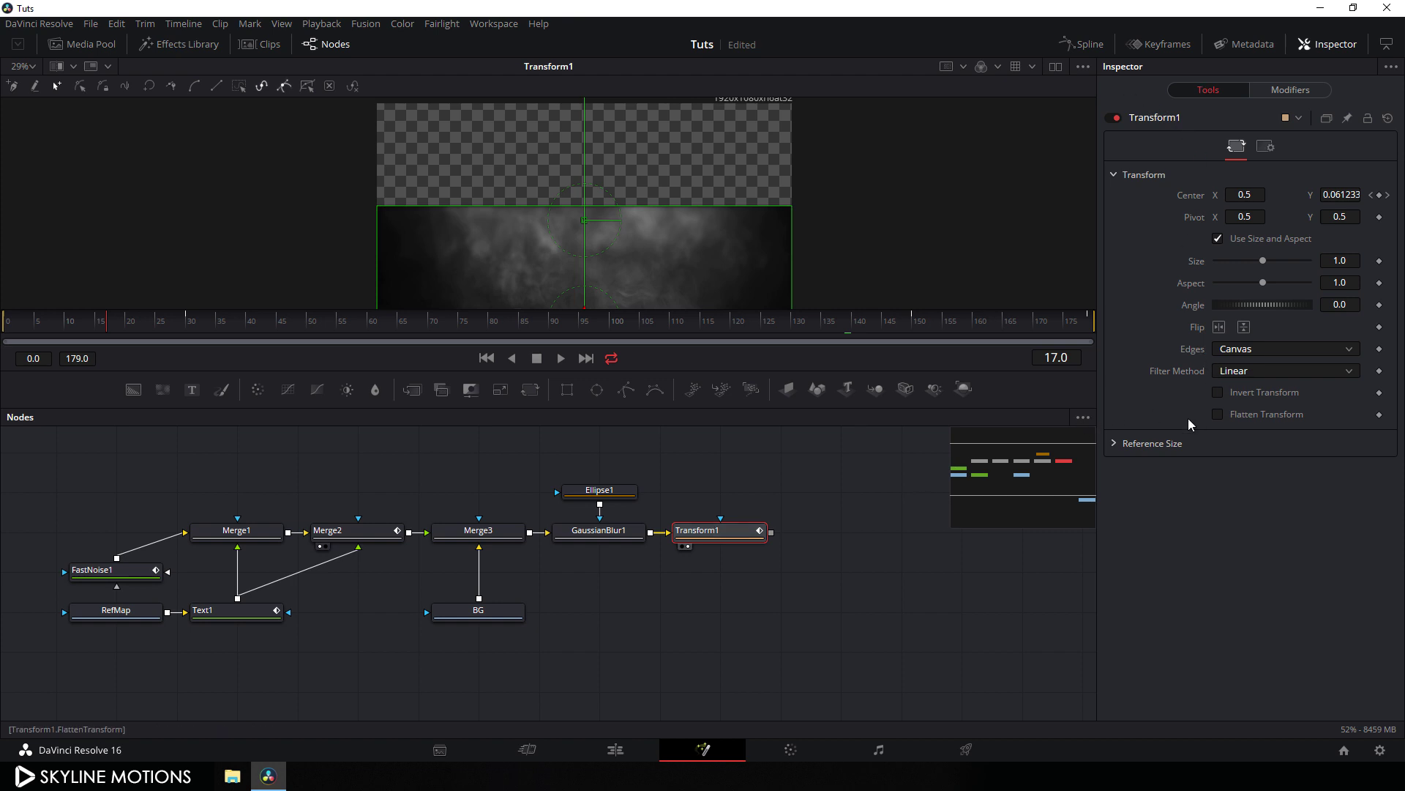
{"action": "left_click", "coordinate": [1243, 350]}
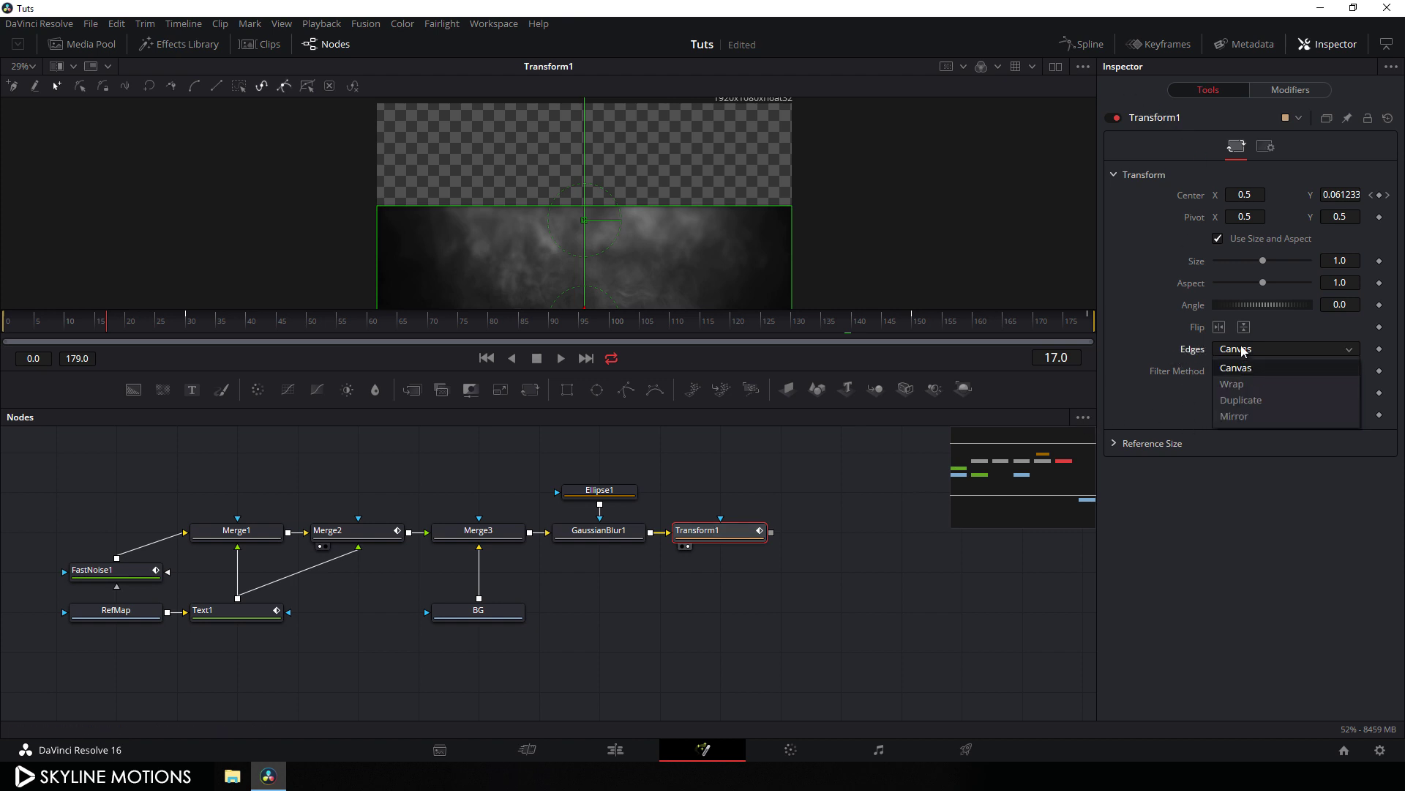
{"action": "left_click", "coordinate": [1237, 417]}
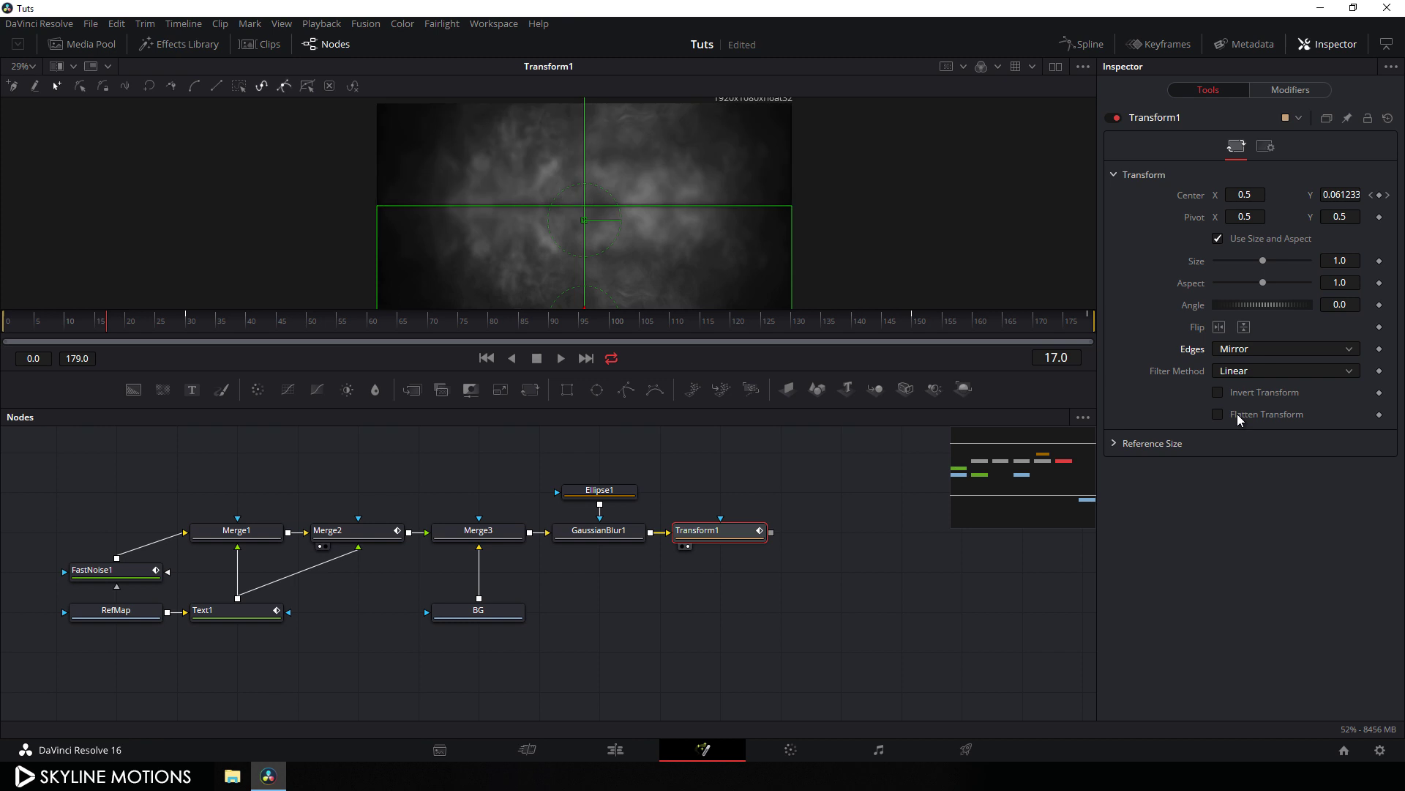
Set GaussianBlur1's Border Type to Replicate after trying Reflect, and check the result at frames 114 and 131
{"action": "left_click", "coordinate": [820, 480]}
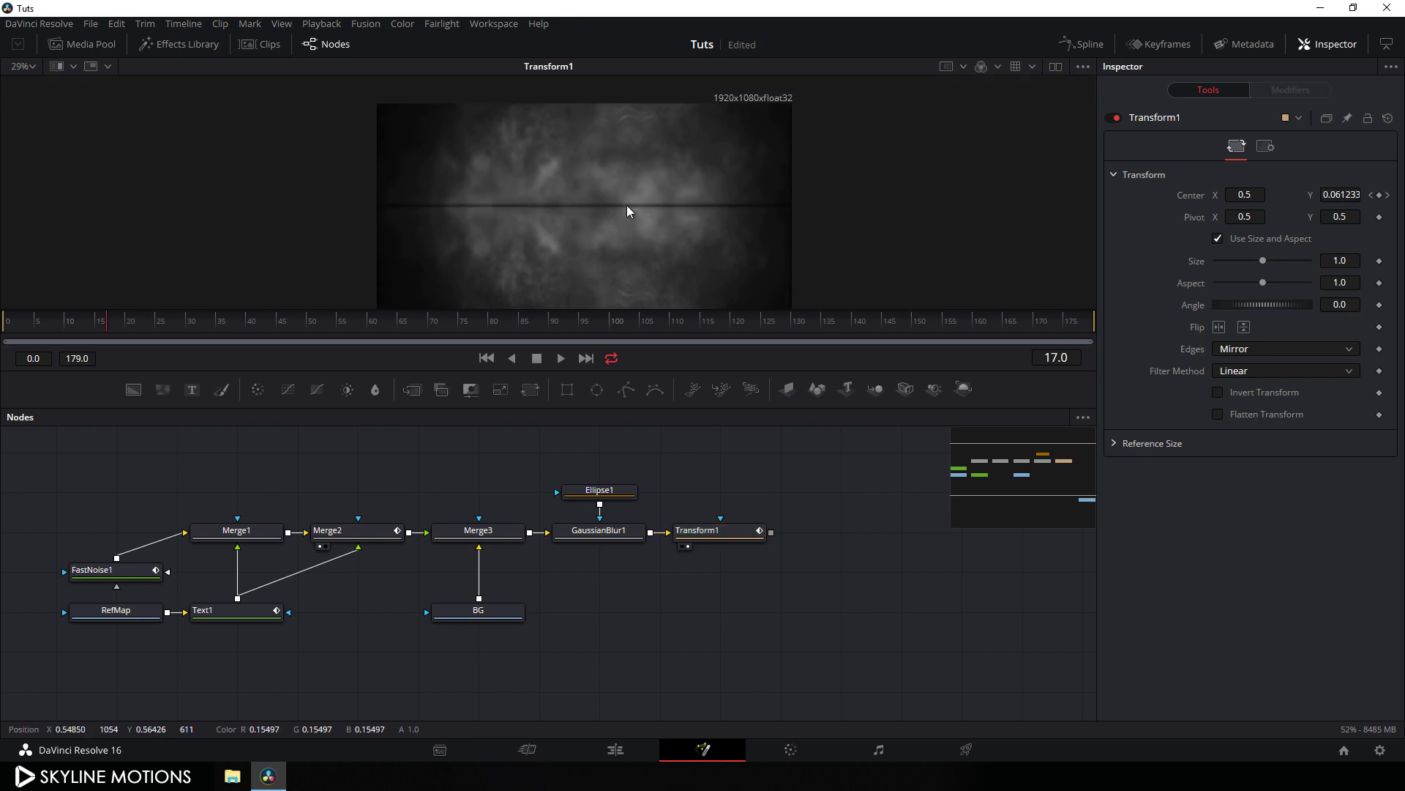
{"action": "left_click", "coordinate": [613, 536]}
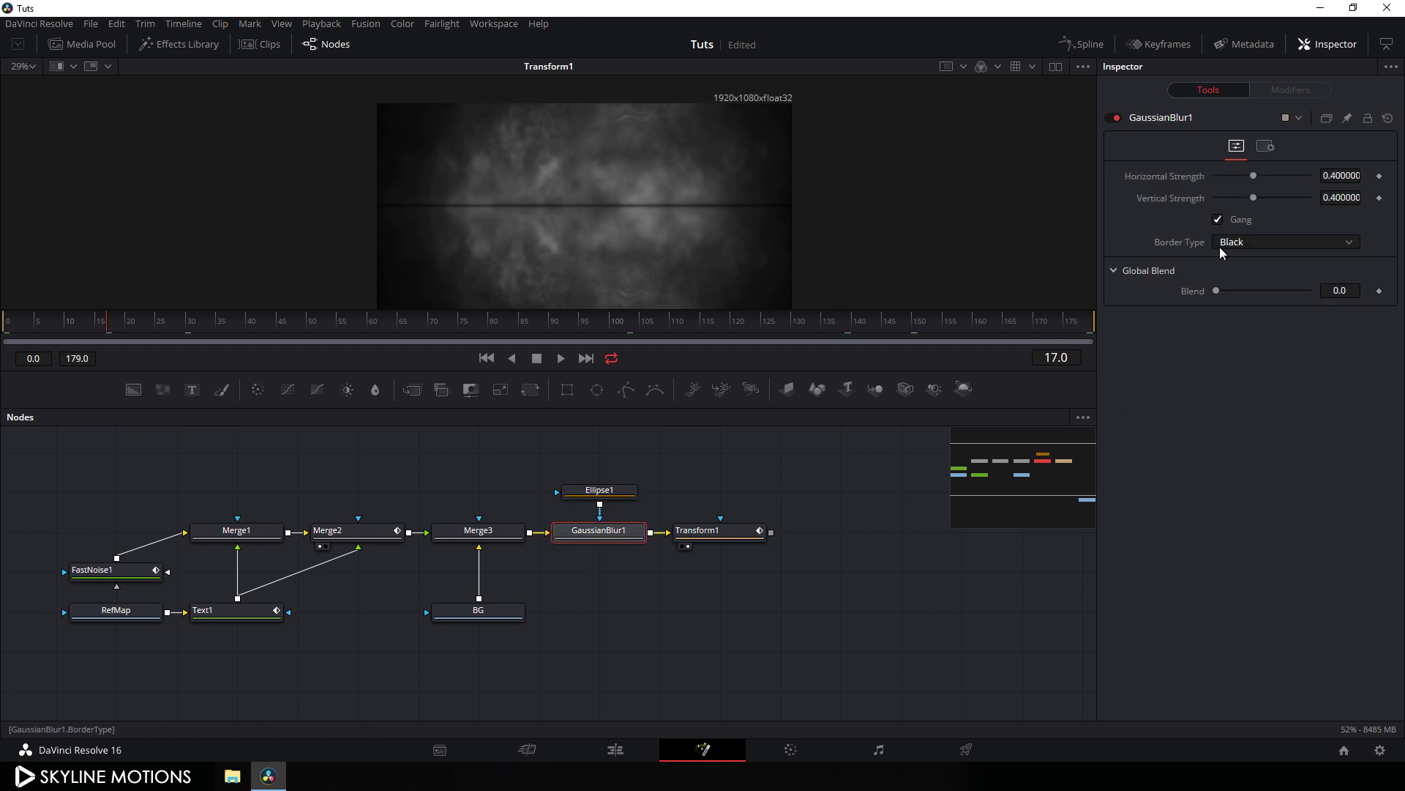
{"action": "left_click", "coordinate": [1261, 247]}
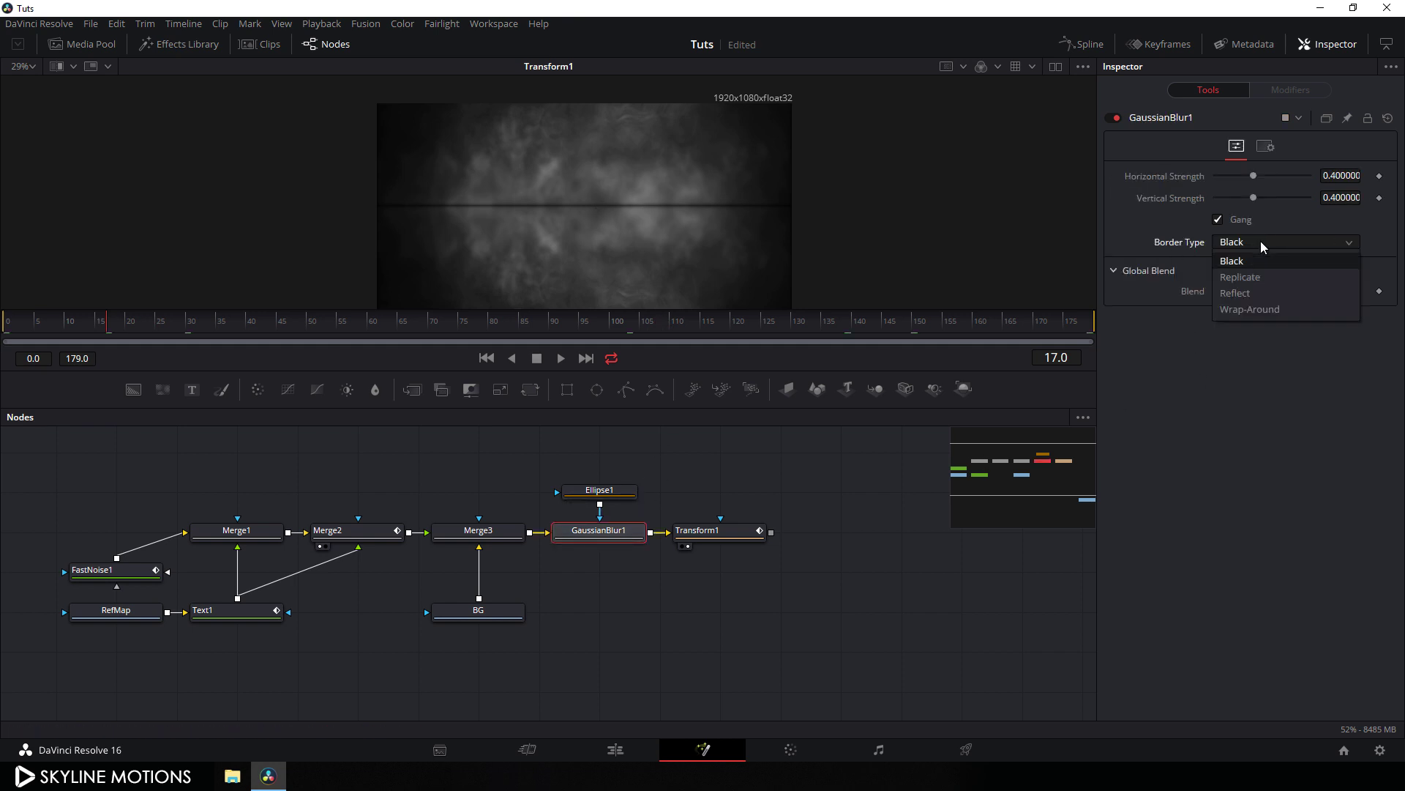
{"action": "left_click", "coordinate": [1250, 293]}
{"action": "left_click", "coordinate": [1258, 243]}
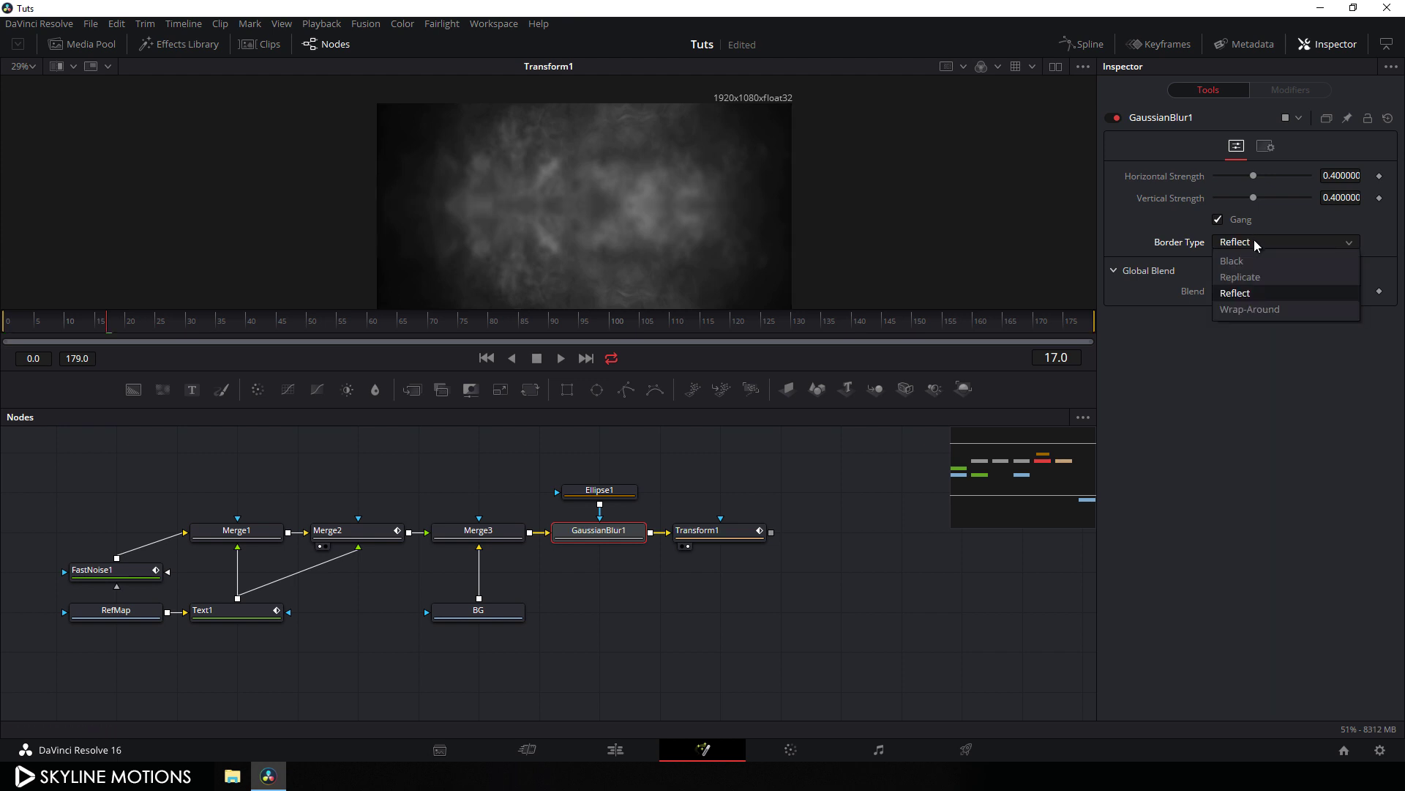
{"action": "left_click", "coordinate": [1254, 279]}
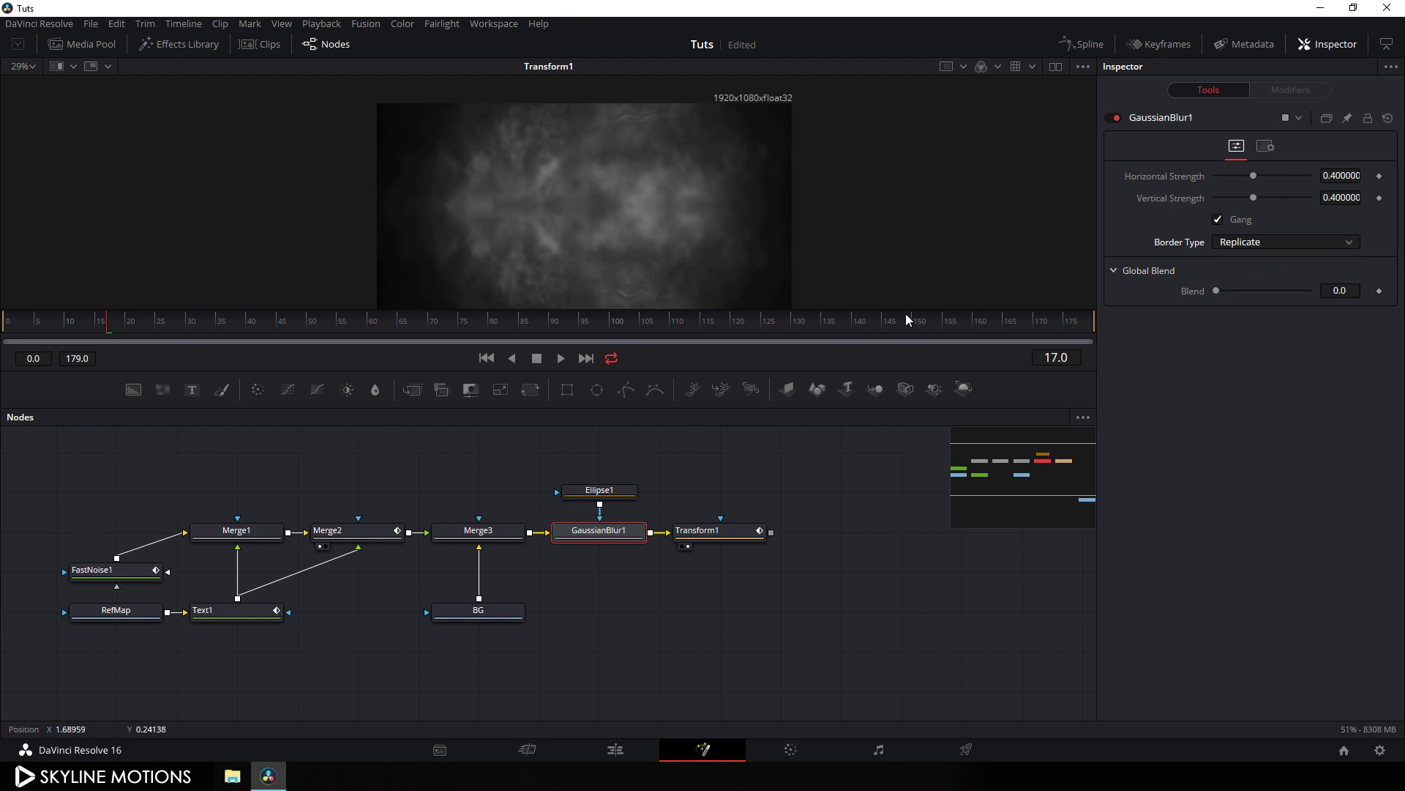
{"action": "left_click", "coordinate": [700, 326]}
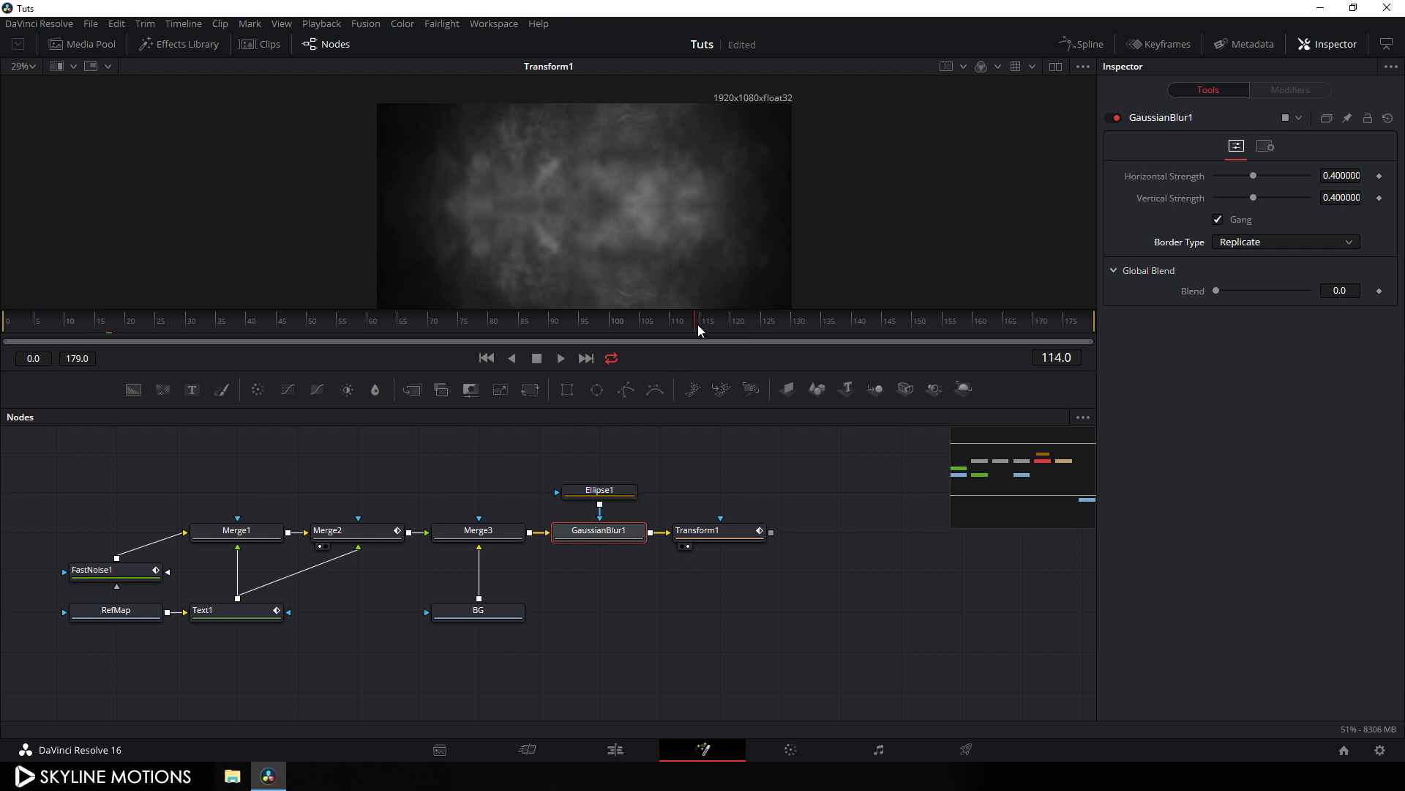
{"action": "left_click", "coordinate": [802, 323]}
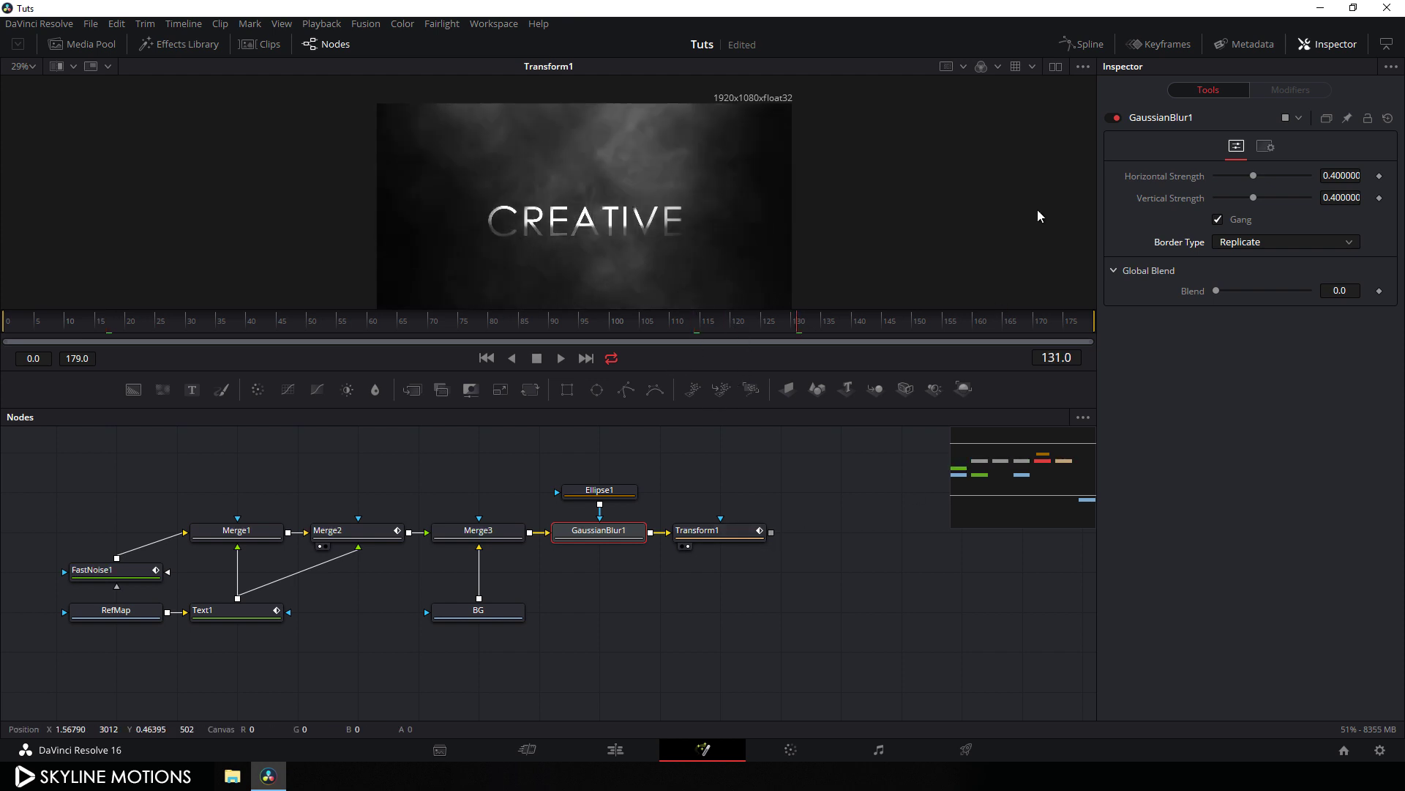
Open an enlarged Spline editor, collapse the parameter list, and display only Transform1's curve fitted to the view
{"action": "left_click", "coordinate": [1085, 44]}
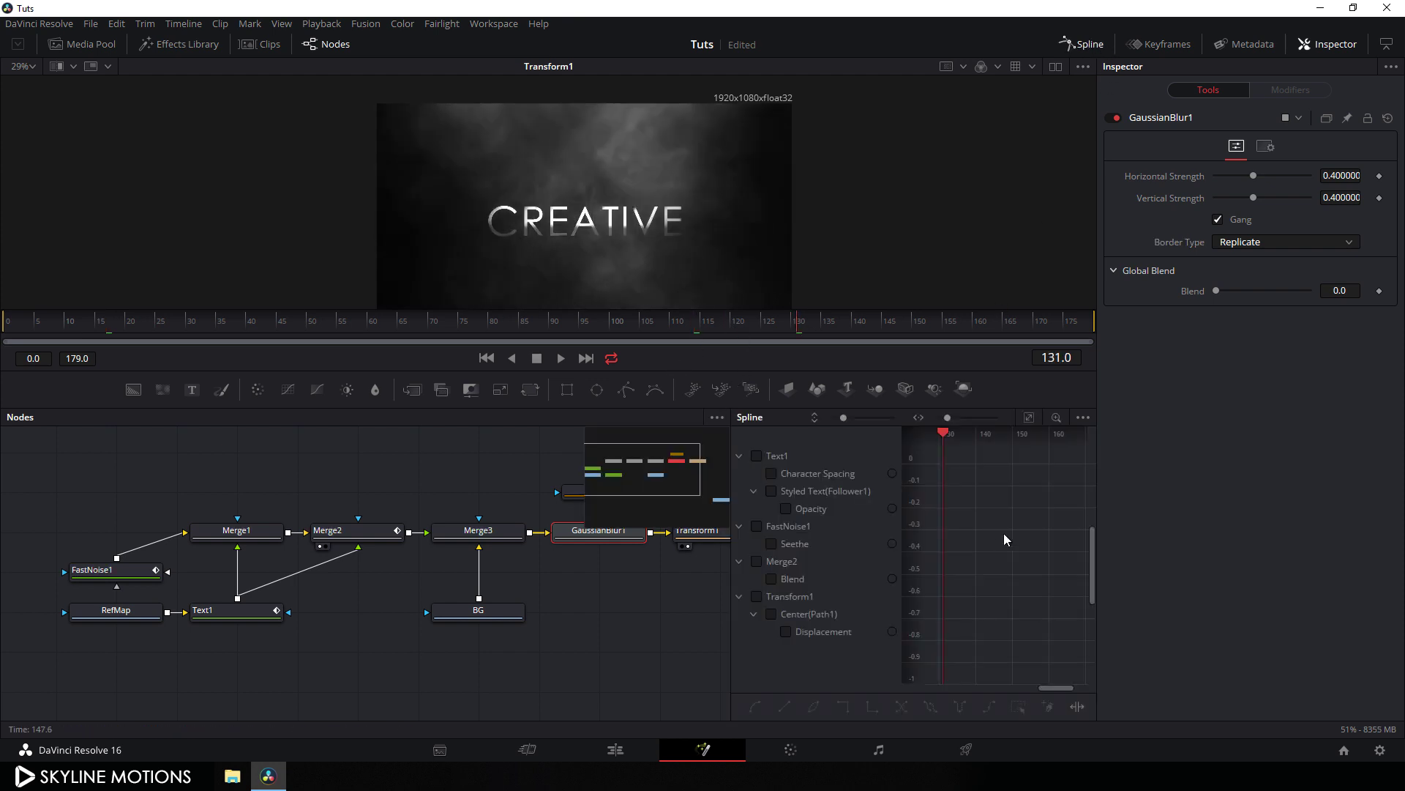
{"action": "key", "text": "grave"}
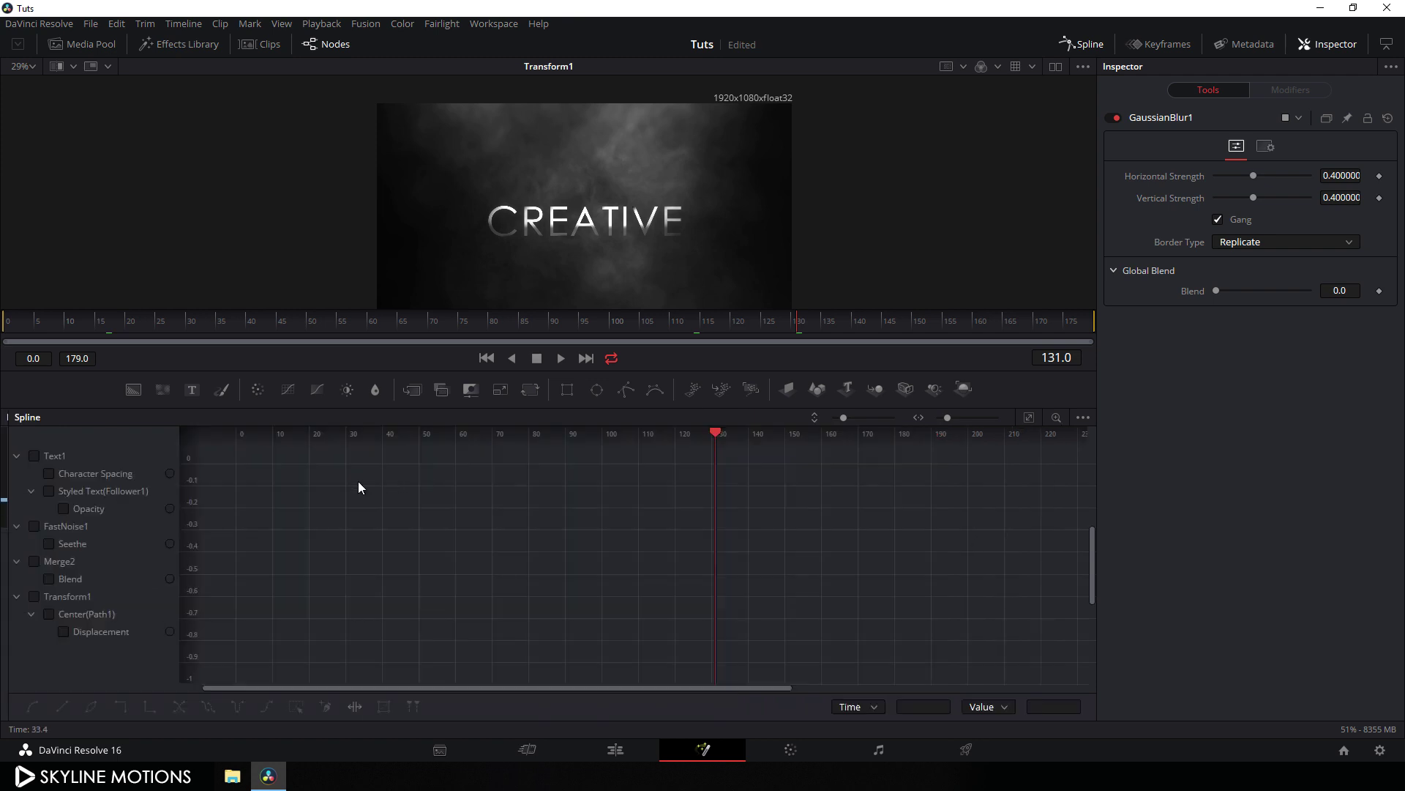
{"action": "left_click_drag", "start_coordinate": [800, 327], "coordinate": [969, 323]}
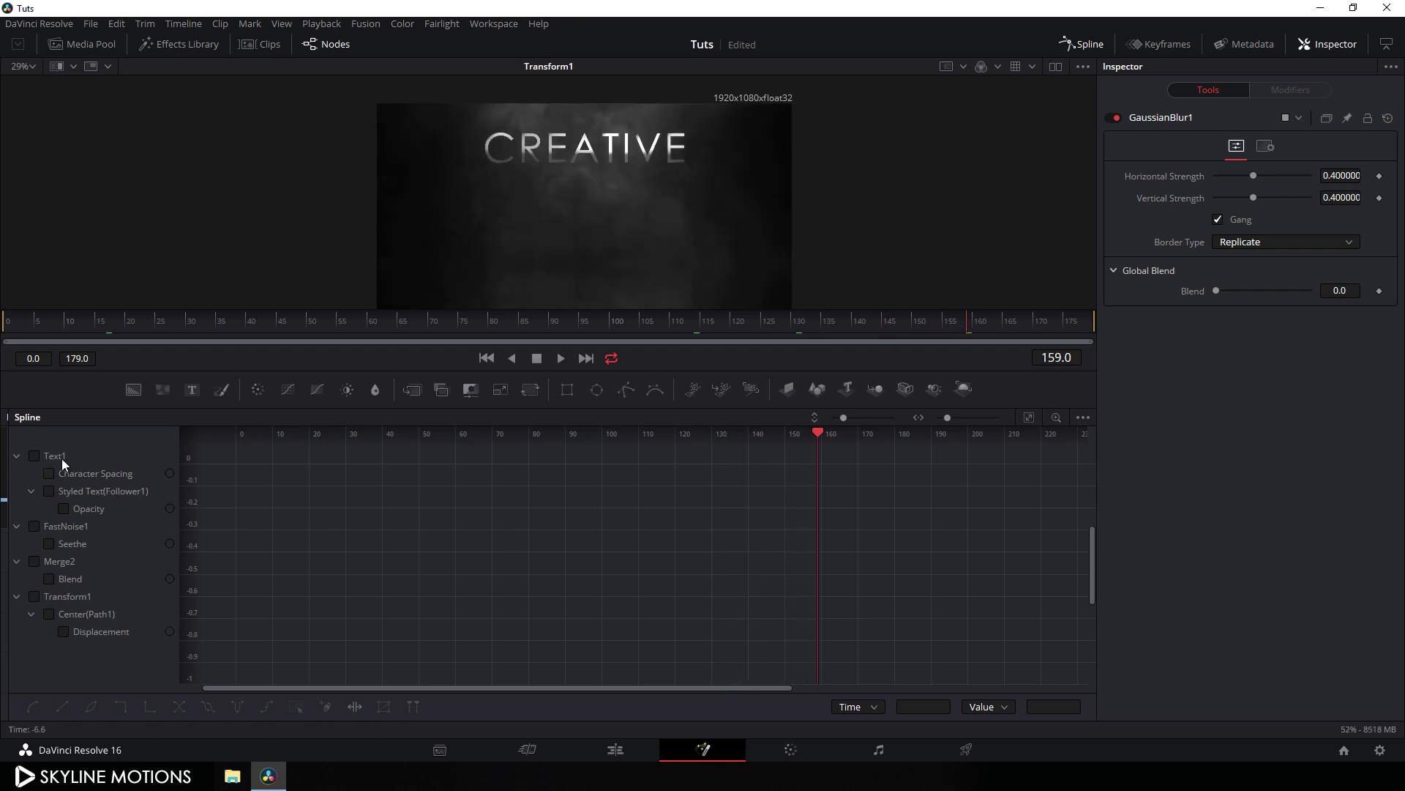
{"action": "left_click", "coordinate": [16, 456]}
{"action": "left_click", "coordinate": [16, 473]}
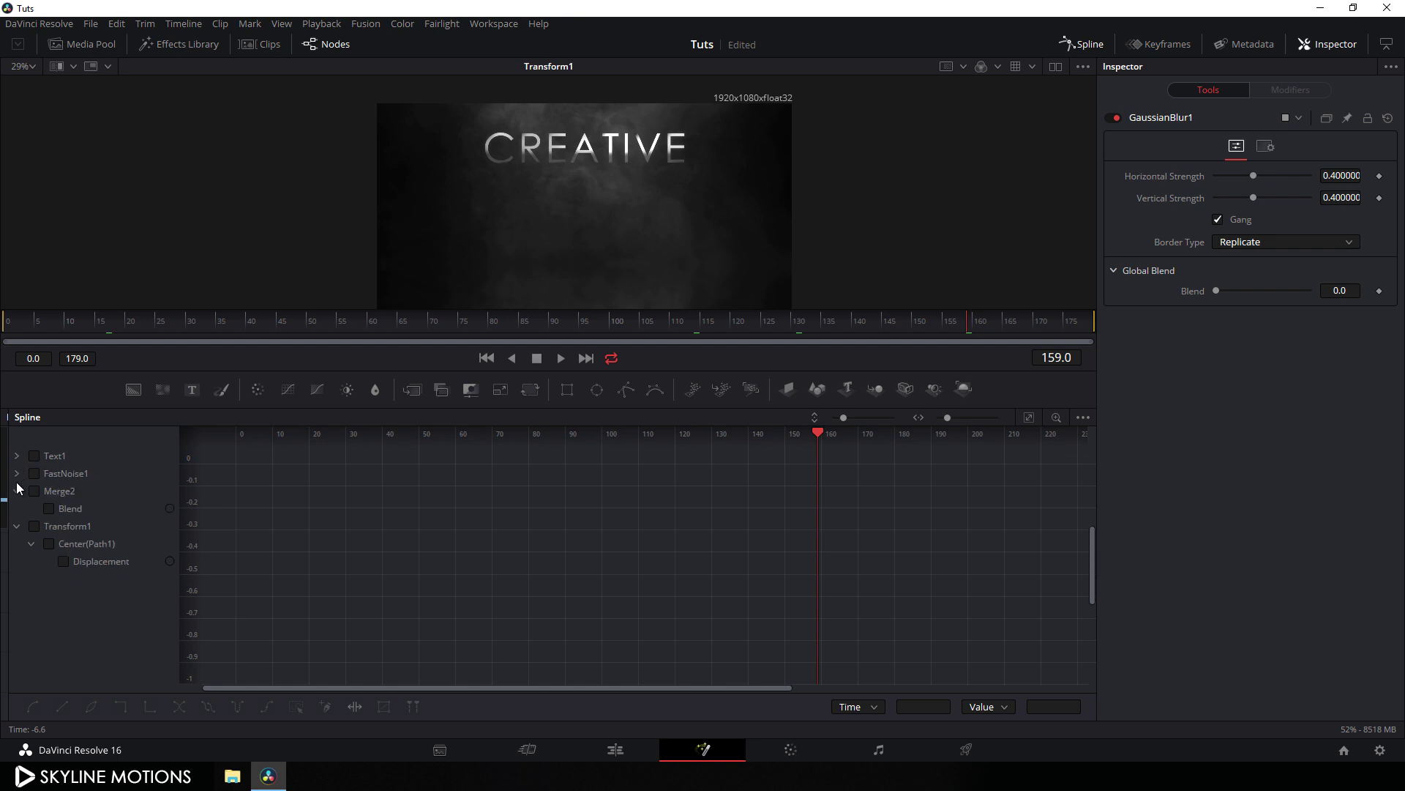
{"action": "left_click", "coordinate": [16, 491]}
{"action": "left_click", "coordinate": [16, 508]}
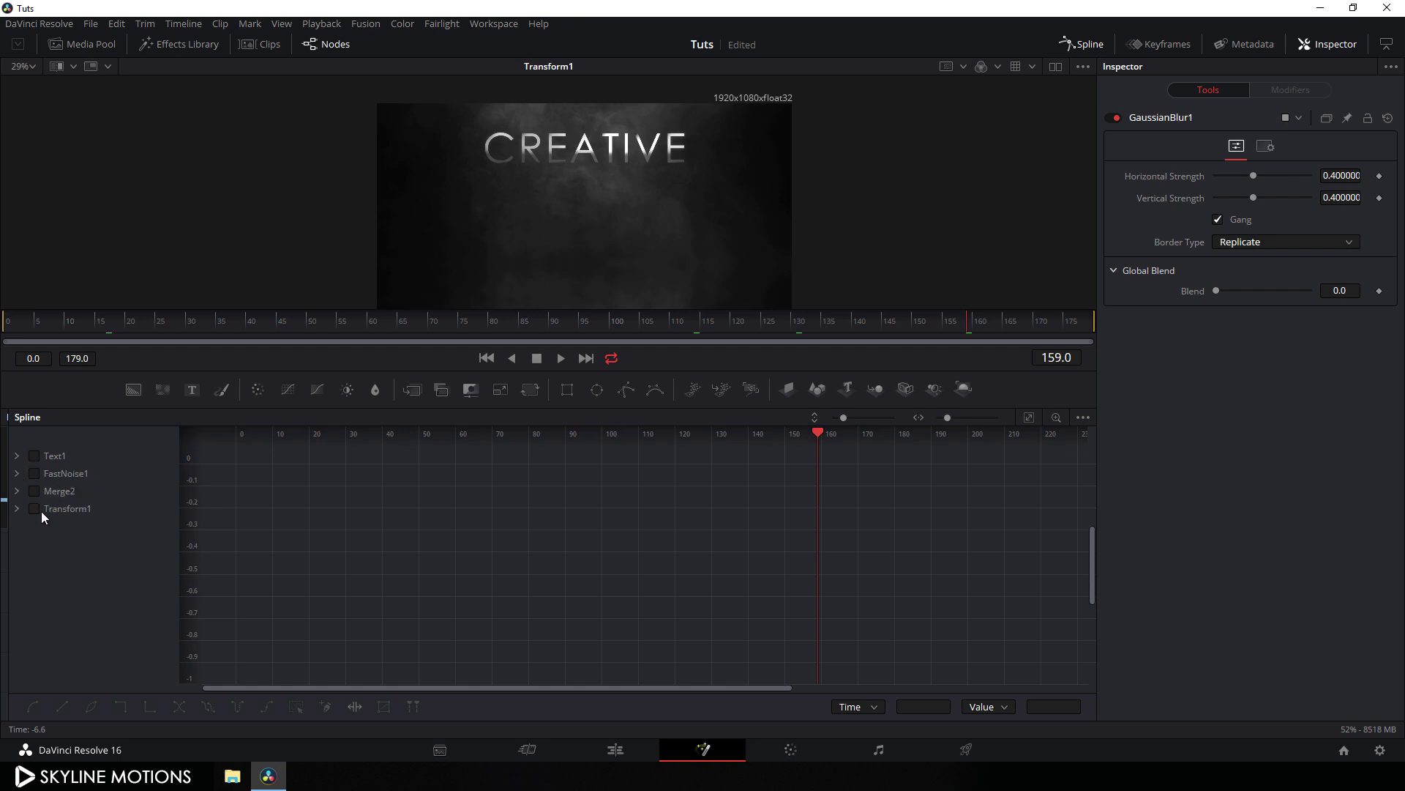
{"action": "left_click", "coordinate": [33, 508]}
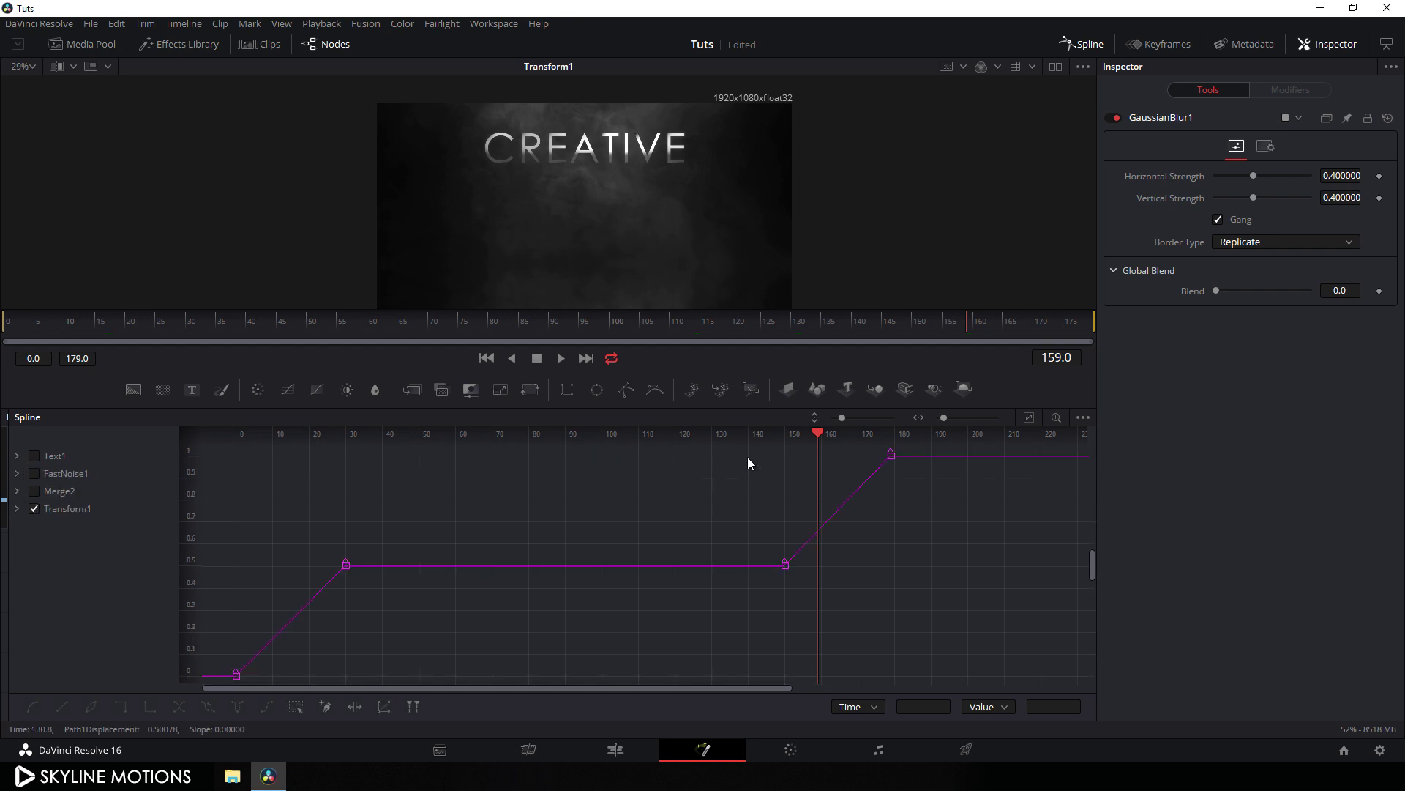
{"action": "left_click", "coordinate": [1027, 417]}
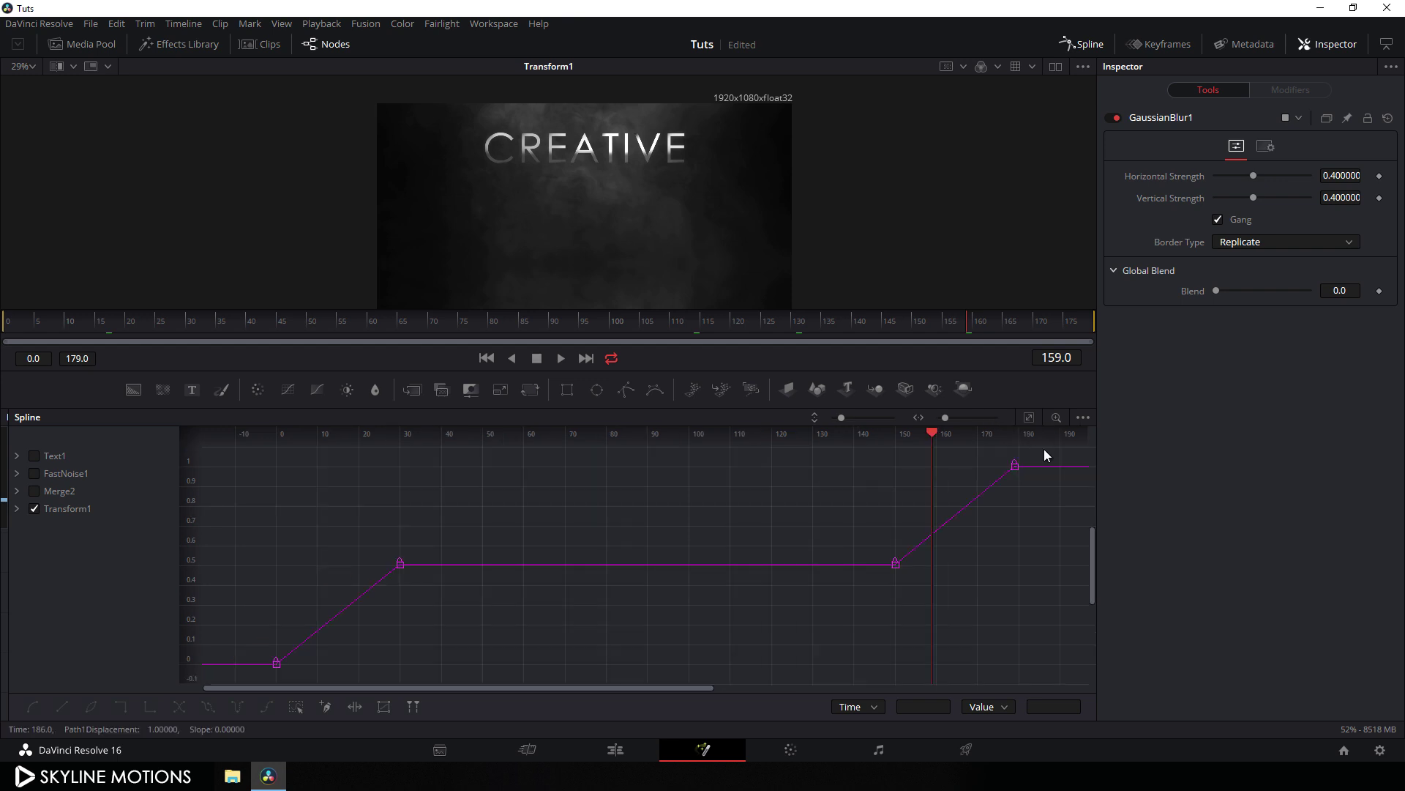
Smooth all Transform1 keyframes, extend frame 30's incoming handle level to about frame 0, and collapse frame 0's outgoing handle for a fast start
{"action": "left_click_drag", "start_coordinate": [1044, 450], "coordinate": [236, 681]}
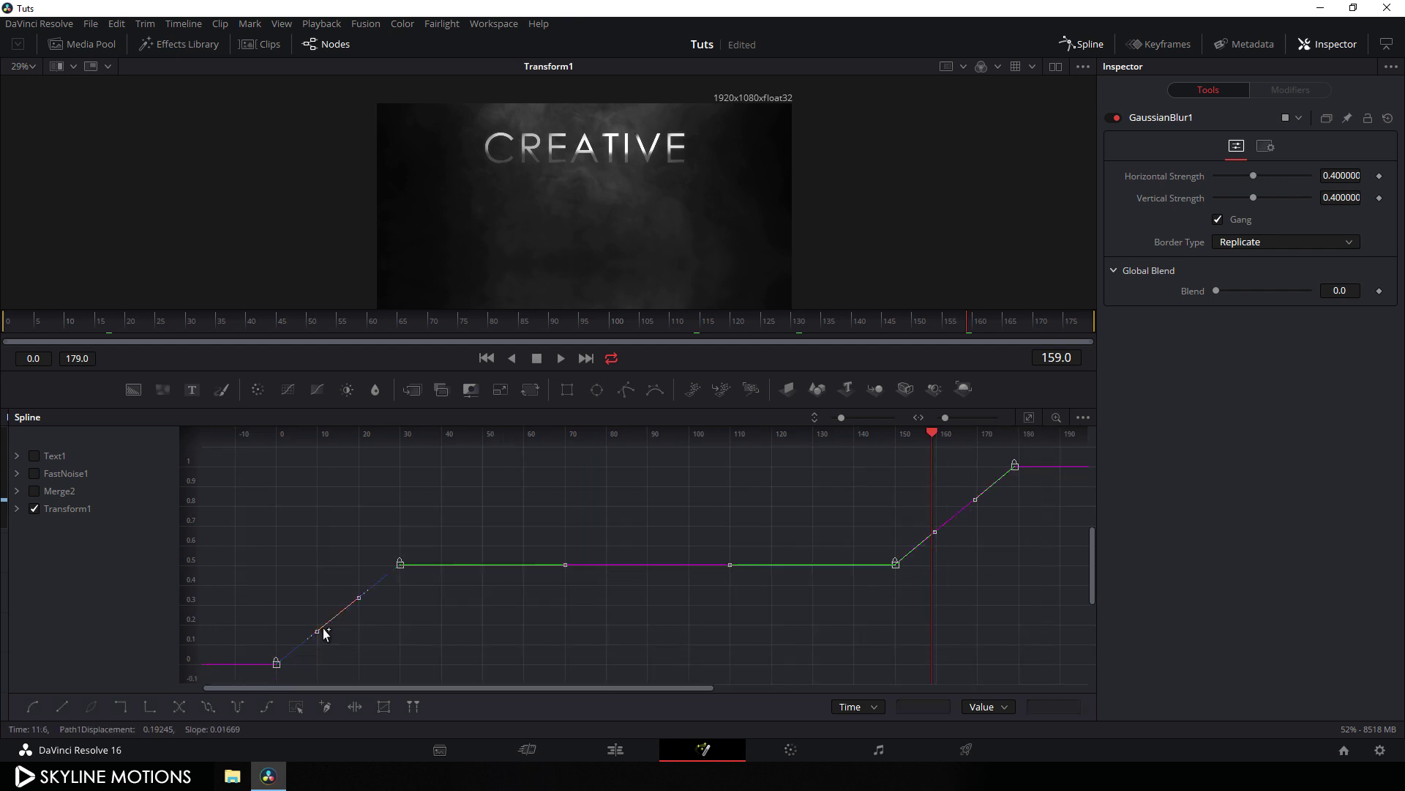
{"action": "key", "text": "shift+s"}
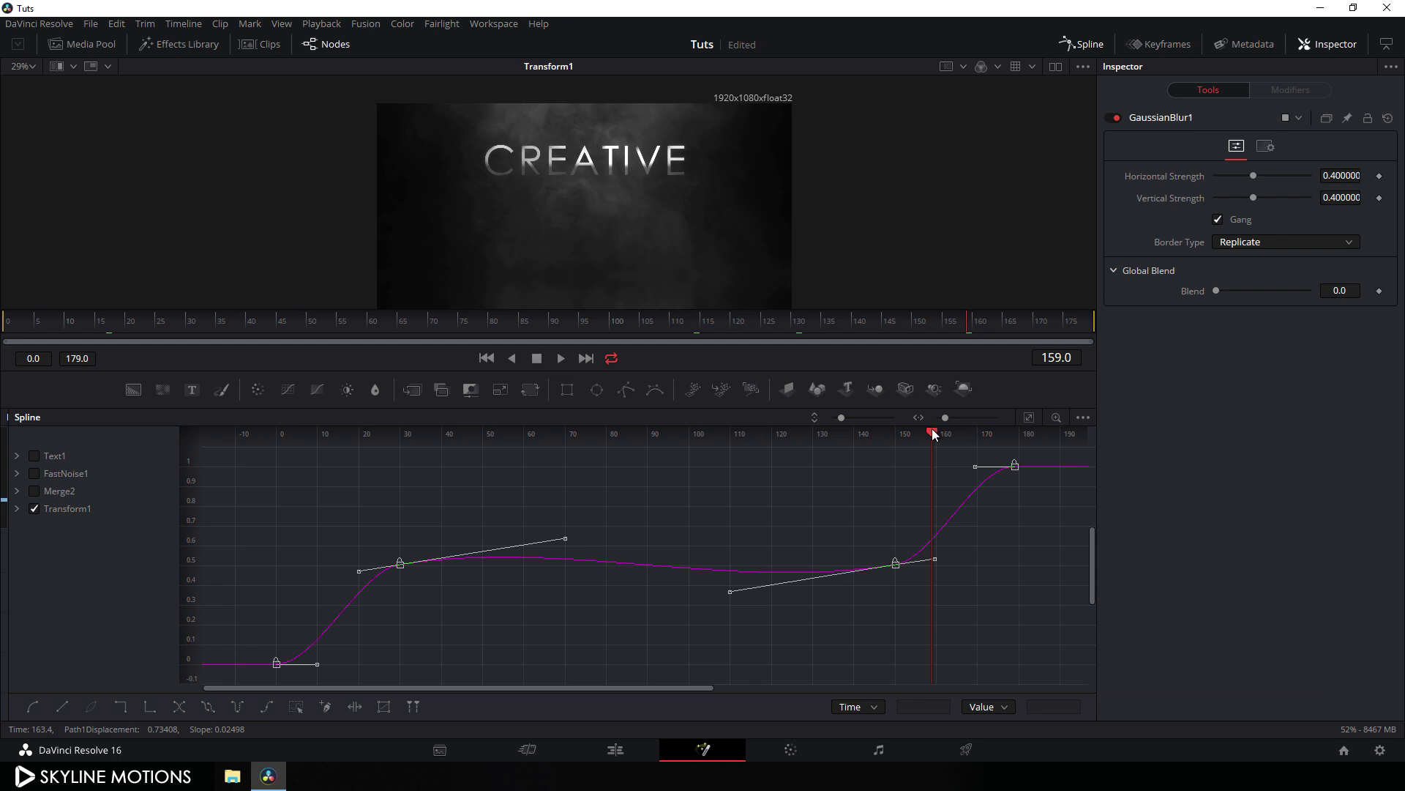
{"action": "left_click_drag", "start_coordinate": [934, 433], "coordinate": [277, 476]}
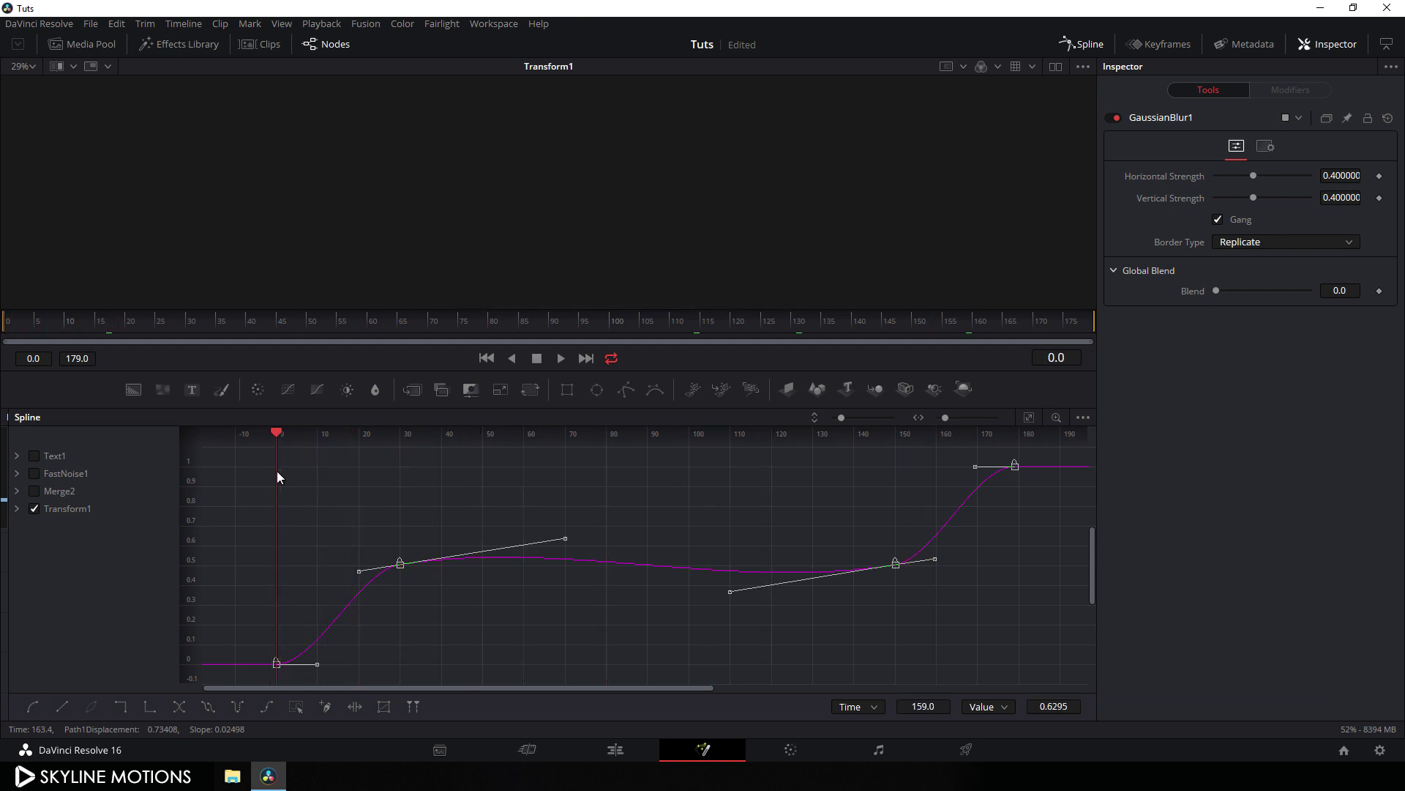
{"action": "left_click_drag", "start_coordinate": [356, 571], "coordinate": [271, 570]}
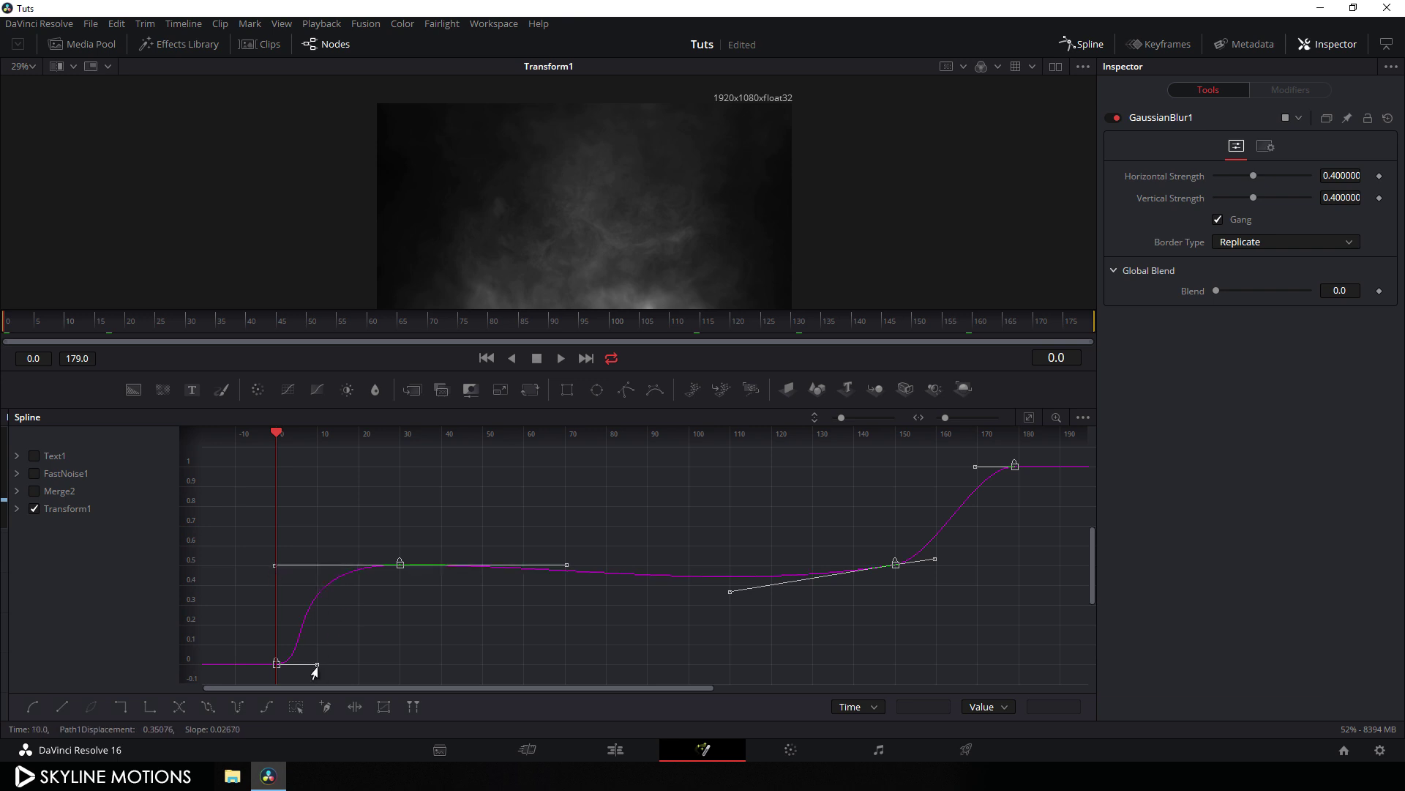
{"action": "left_click_drag", "start_coordinate": [317, 664], "coordinate": [271, 669]}
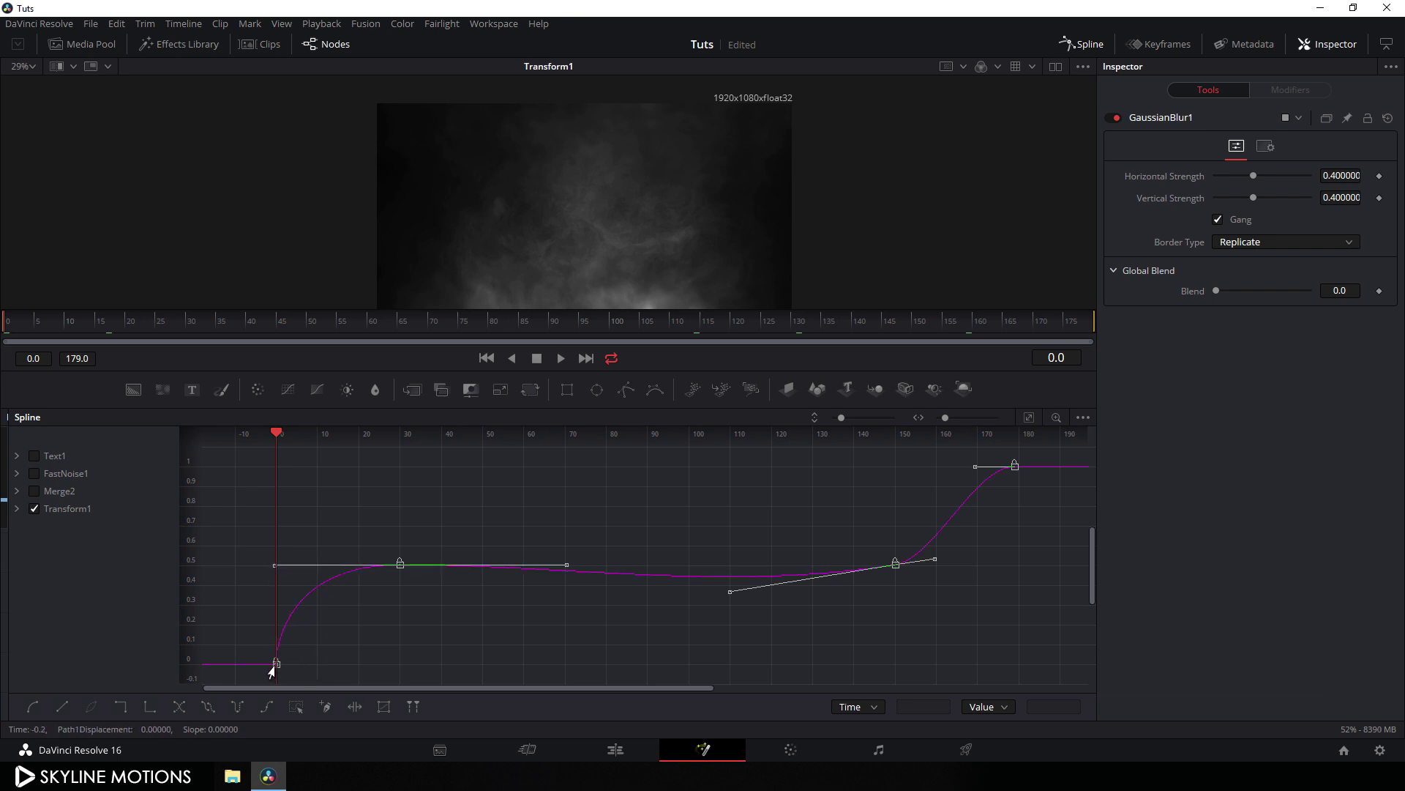
Extend frame 150's outgoing handle level to about frame 179, collapse frame 179's incoming handle, and close the Spline editor
{"action": "left_click_drag", "start_coordinate": [279, 432], "coordinate": [1012, 505]}
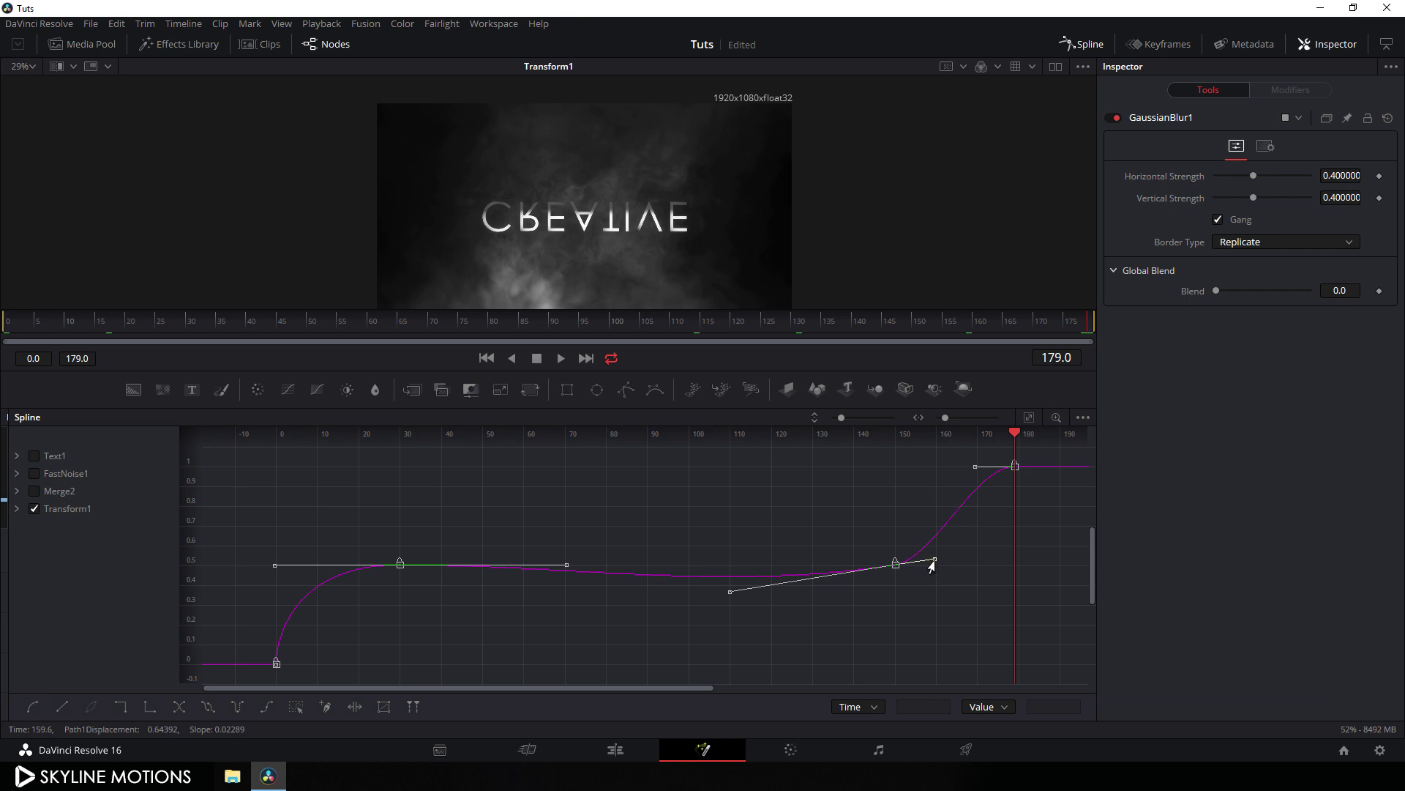
{"action": "left_click_drag", "start_coordinate": [934, 559], "coordinate": [1010, 573]}
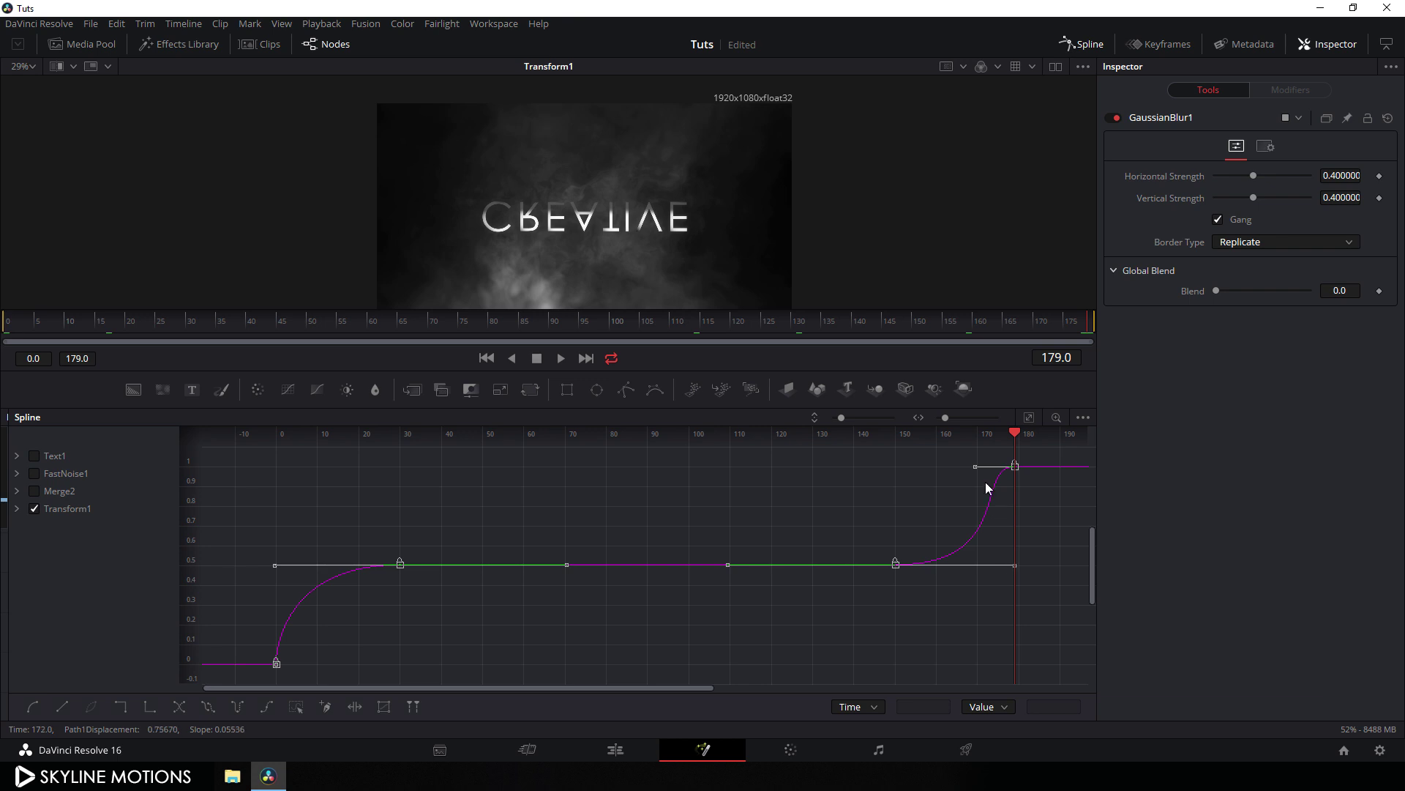
{"action": "left_click_drag", "start_coordinate": [975, 466], "coordinate": [1013, 472]}
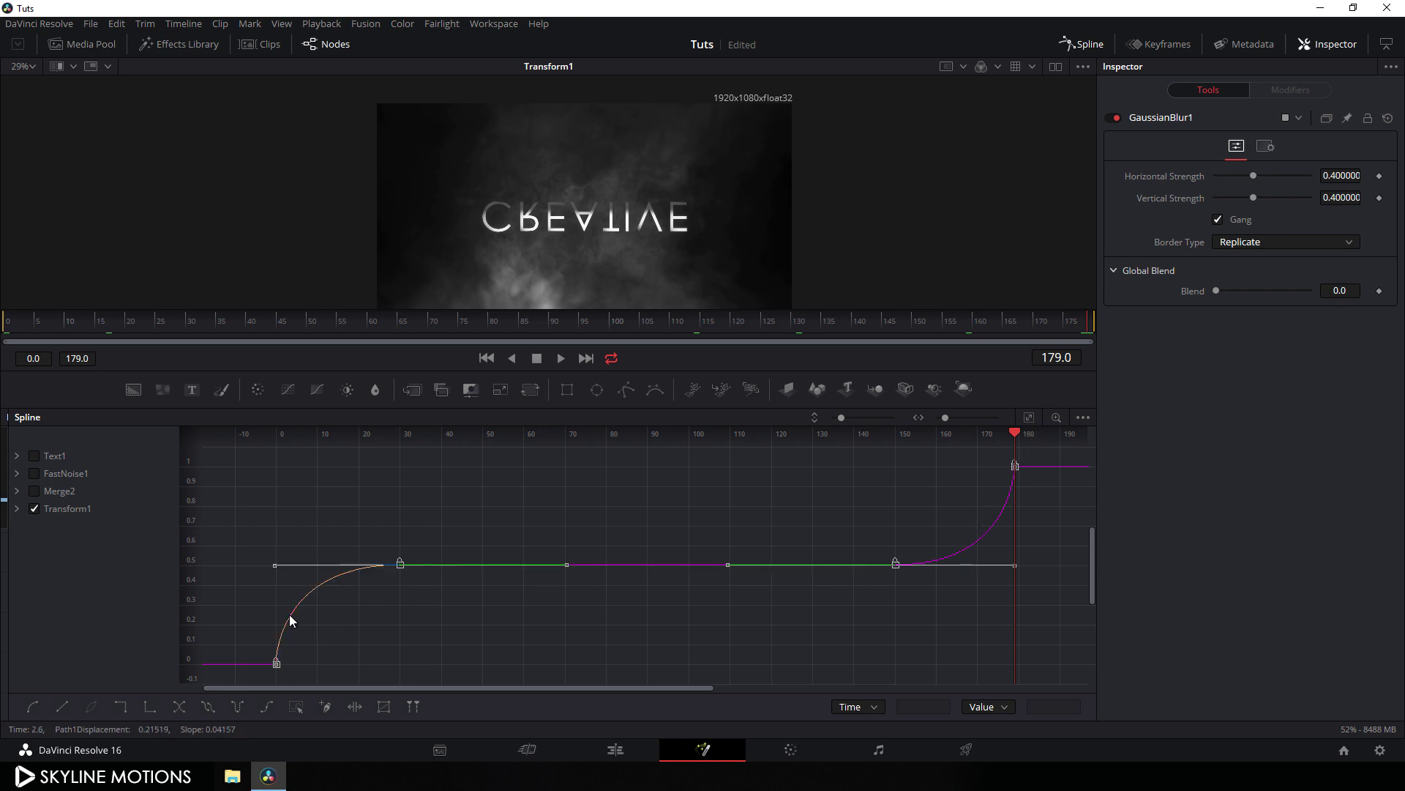
{"action": "left_click", "coordinate": [1081, 46]}
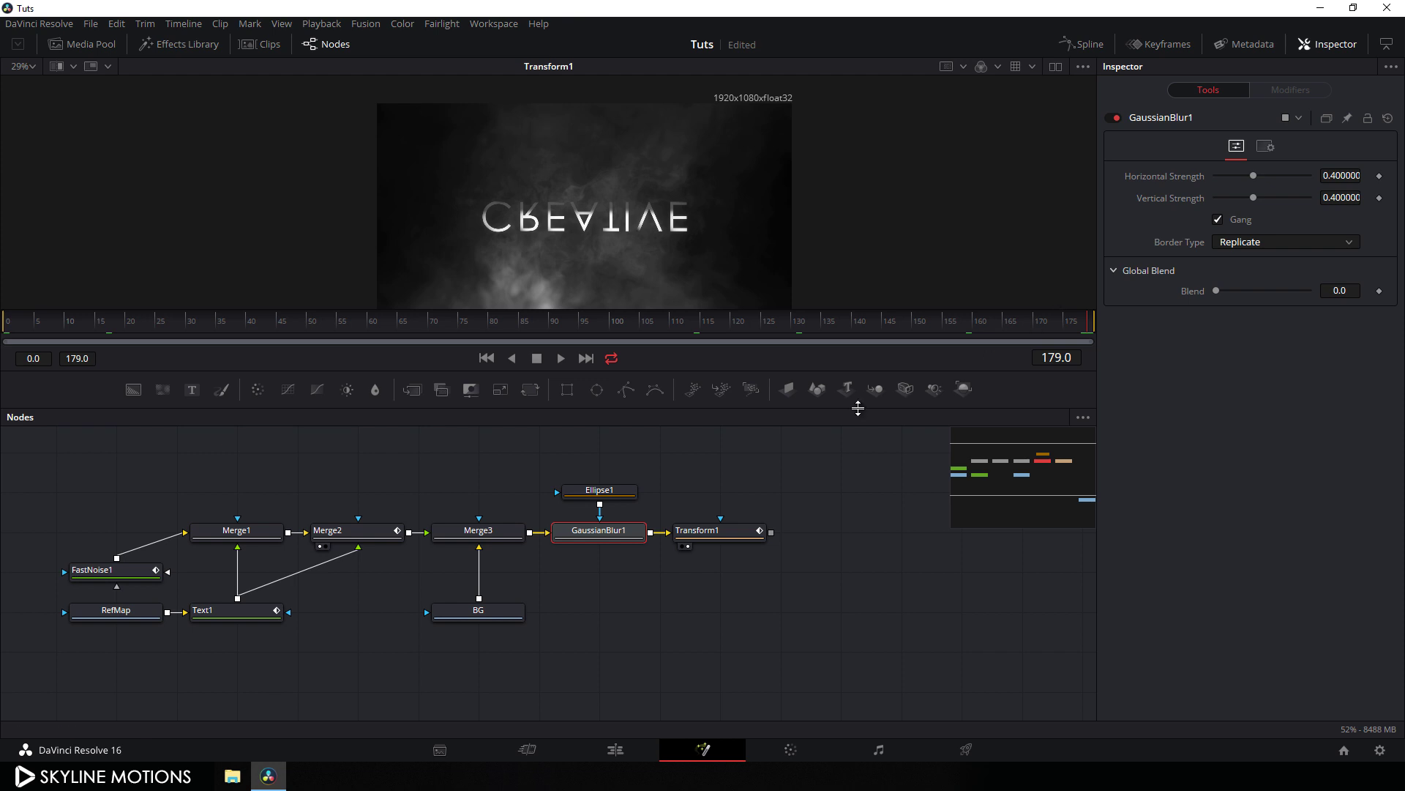
Add a Directional Blur (DrBl) node after Transform1, connect Transform1's output to it, and show it in the viewer
{"action": "left_click", "coordinate": [833, 546]}
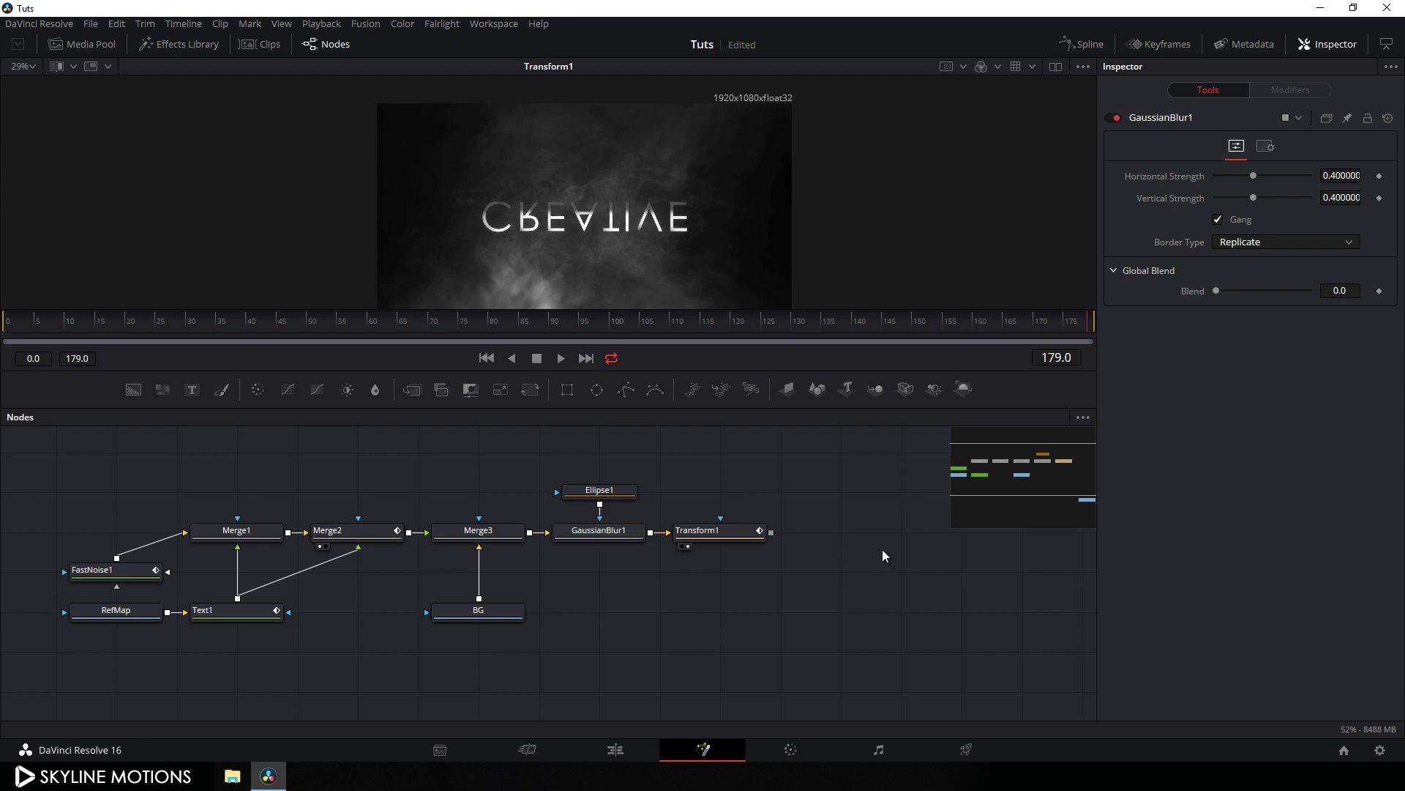
{"action": "left_click_drag", "start_coordinate": [882, 549], "coordinate": [754, 558]}
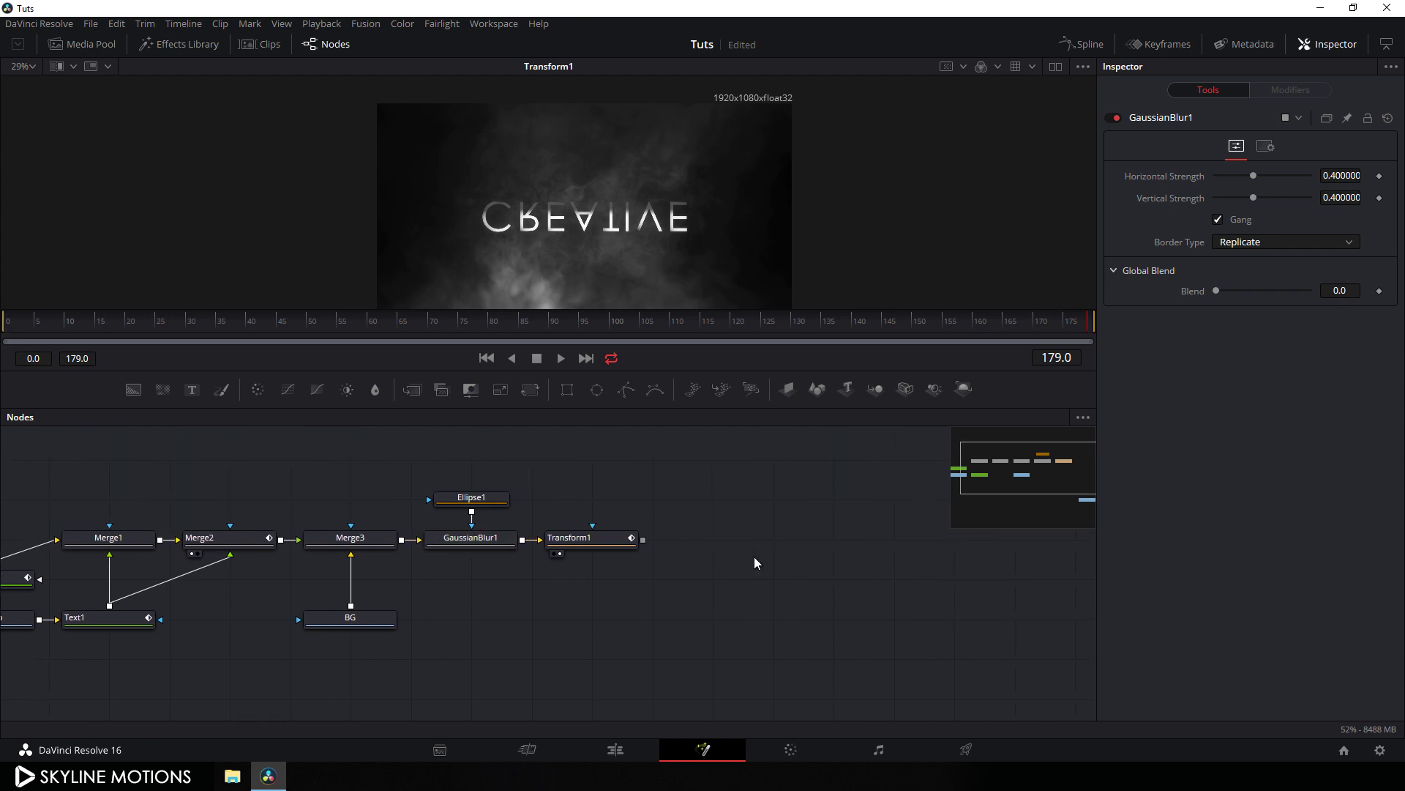
{"action": "key", "text": "shift+space"}
{"action": "type", "text": "gau"}
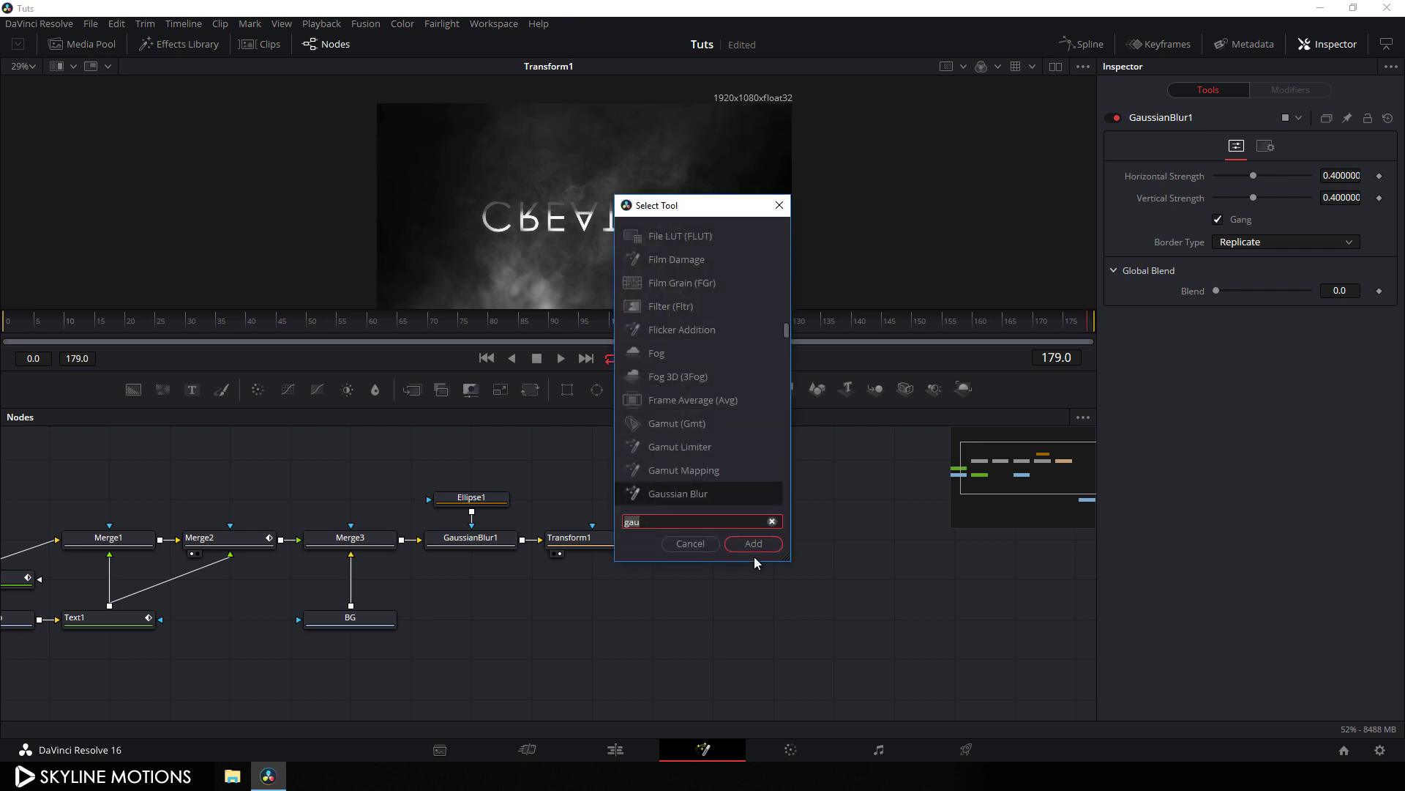
{"action": "left_click", "coordinate": [774, 522]}
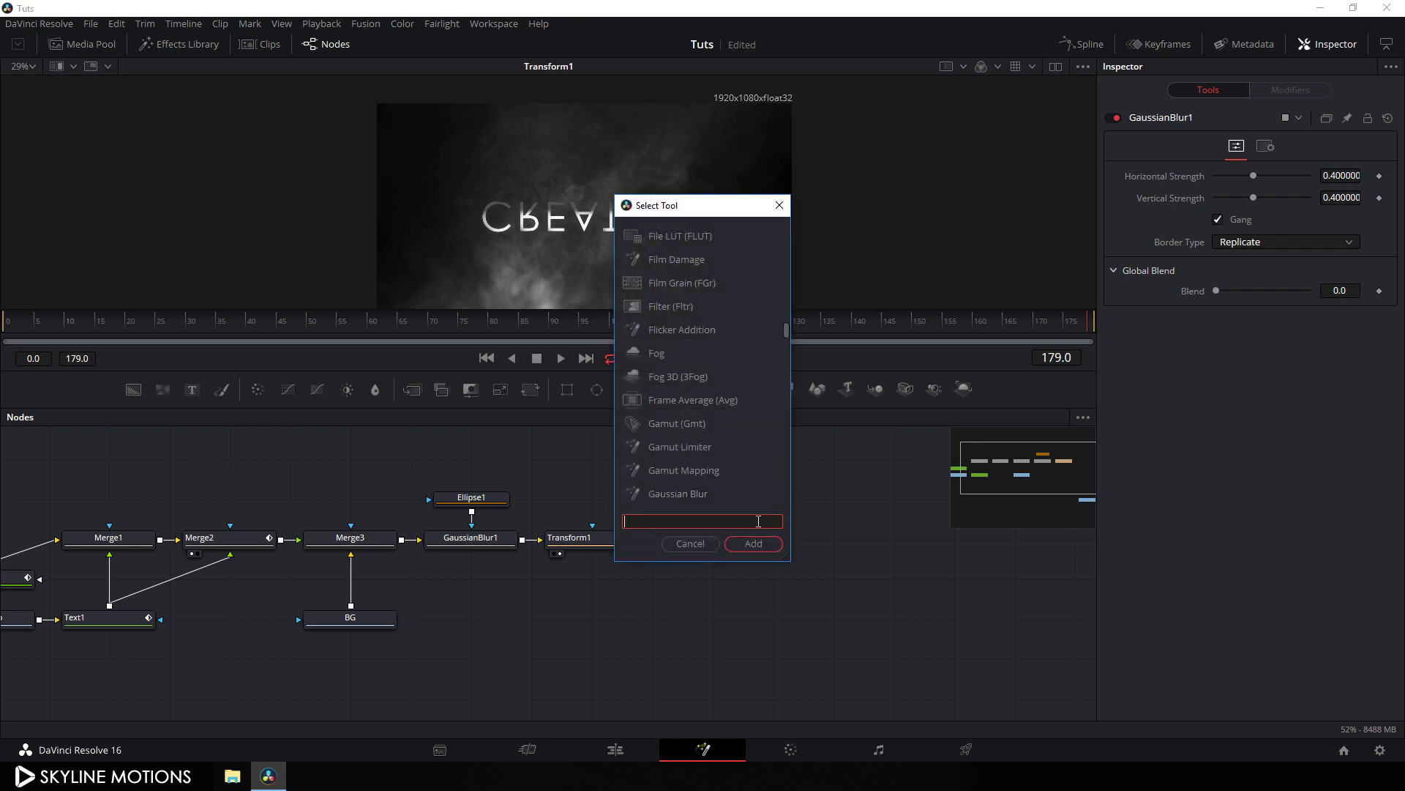
{"action": "type", "text": "direc"}
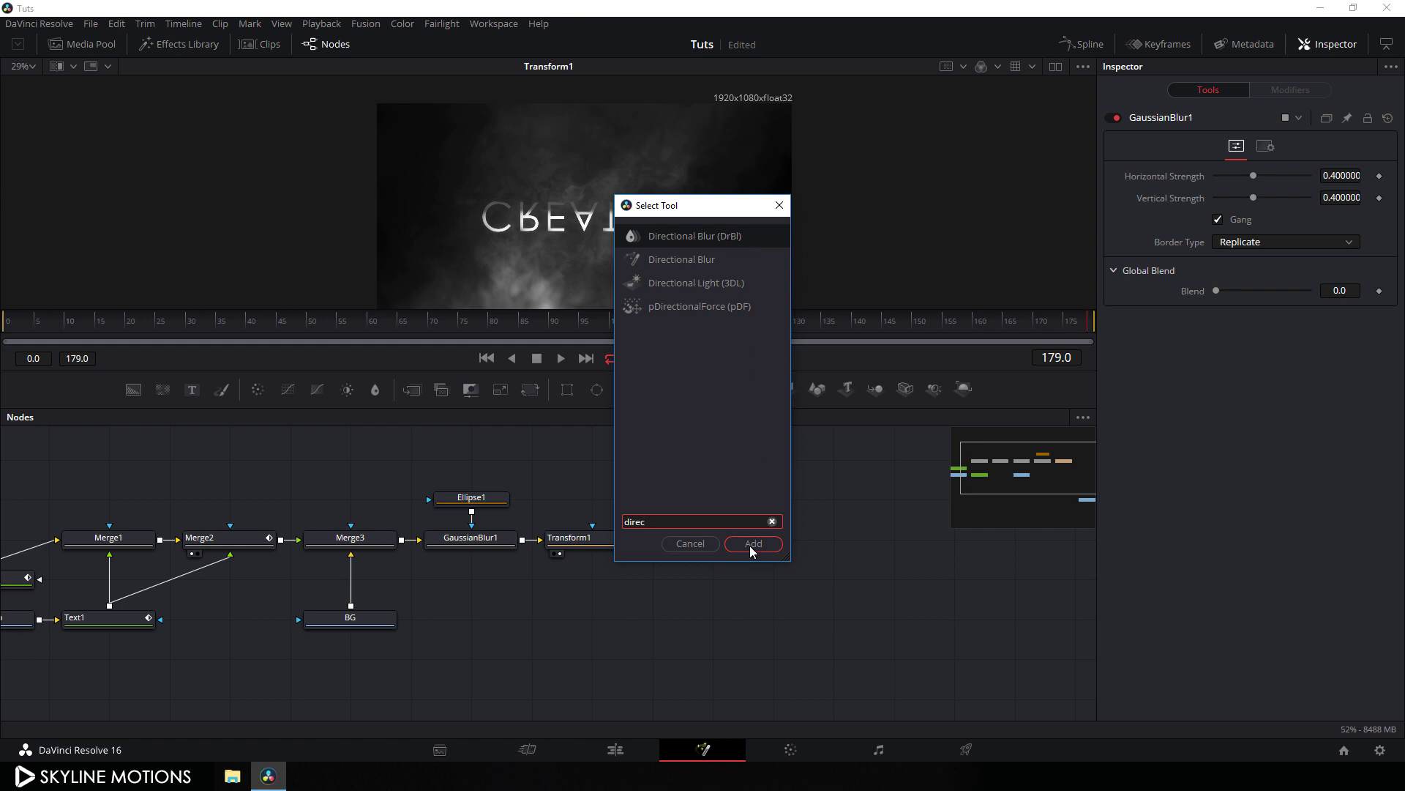
{"action": "left_click", "coordinate": [752, 544]}
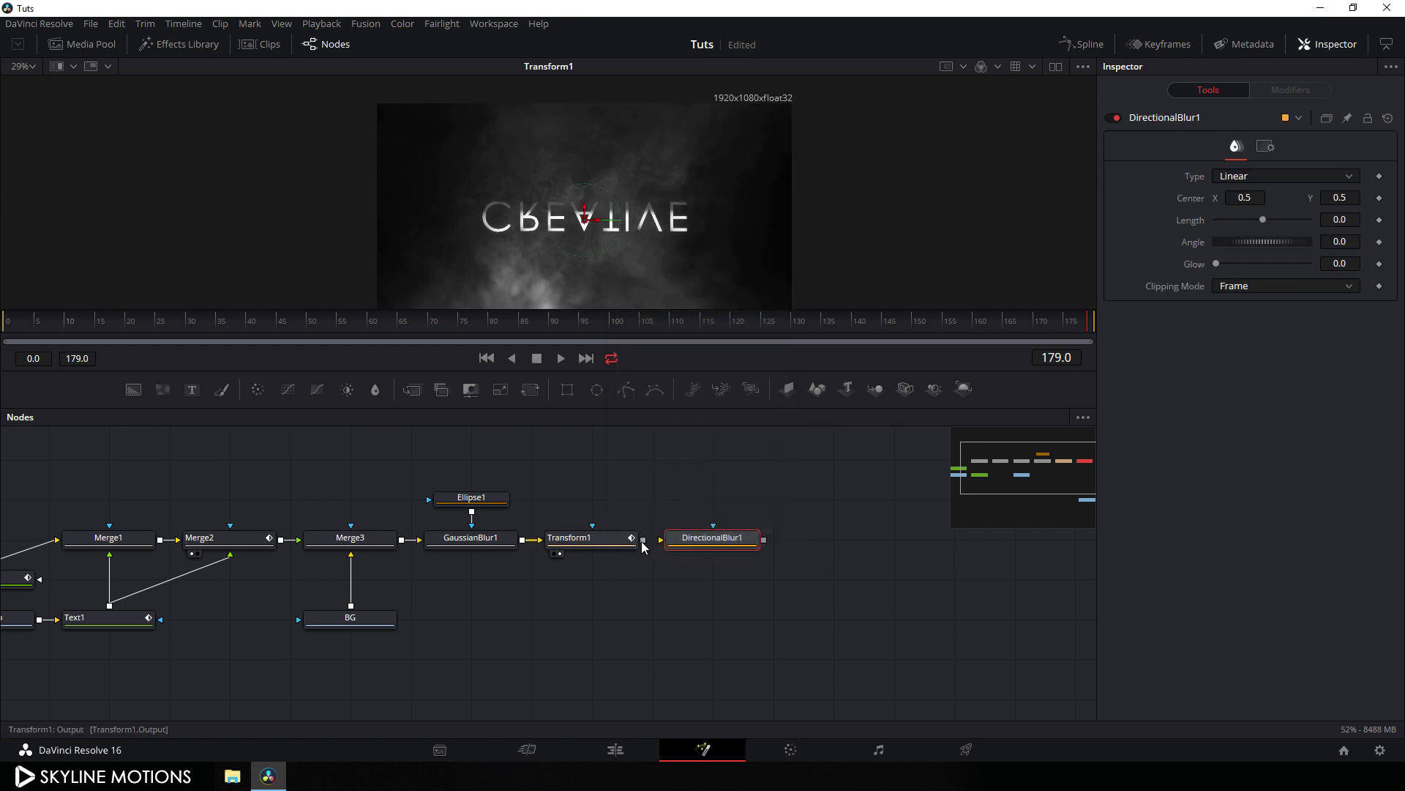
{"action": "left_click_drag", "start_coordinate": [643, 542], "coordinate": [714, 542]}
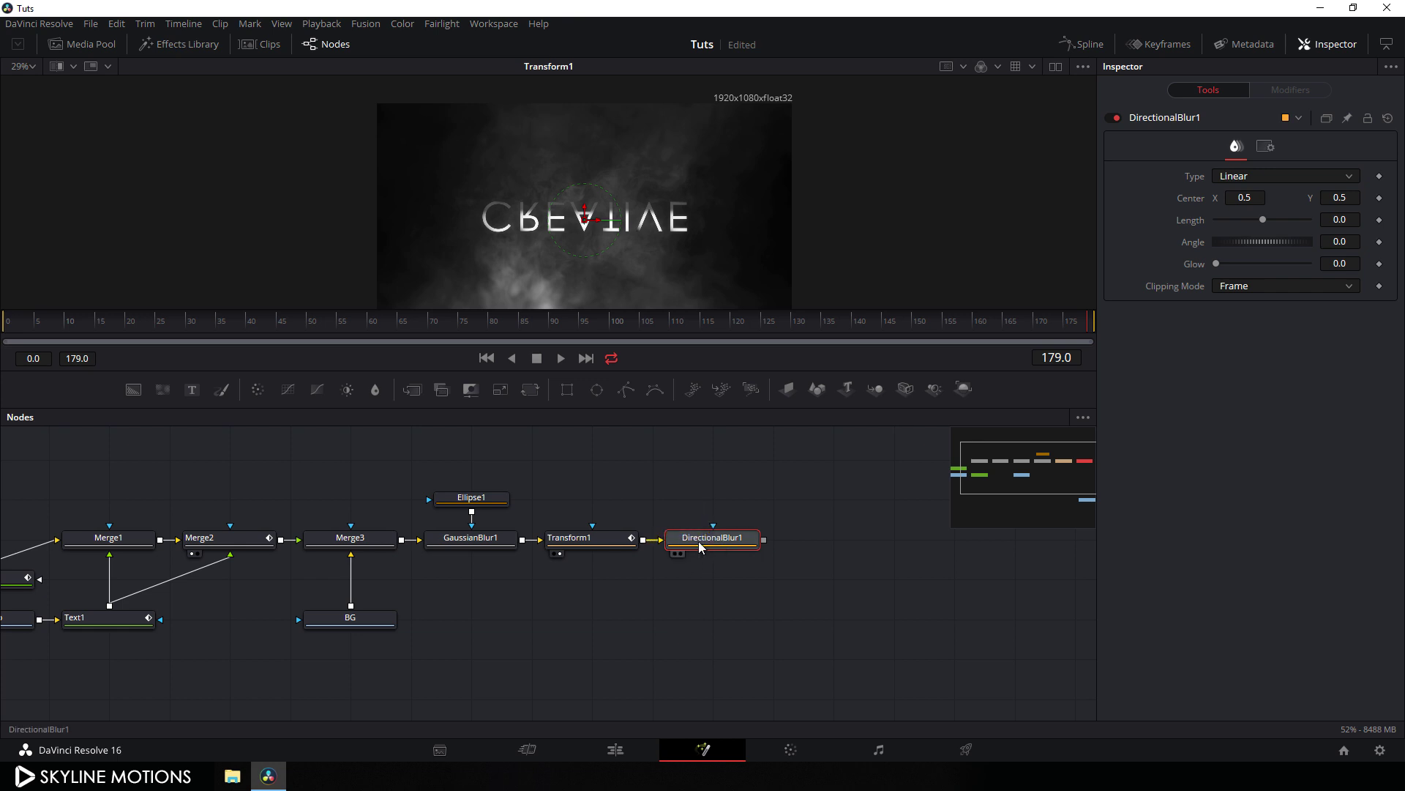
{"action": "key", "text": "1"}
{"action": "left_click_drag", "start_coordinate": [675, 261], "coordinate": [624, 218]}
Animate DirectionalBlur1's Length, keyframed at 0.0 on frame 30 and at -0.1 on frame 0
{"action": "left_click_drag", "start_coordinate": [130, 331], "coordinate": [187, 331]}
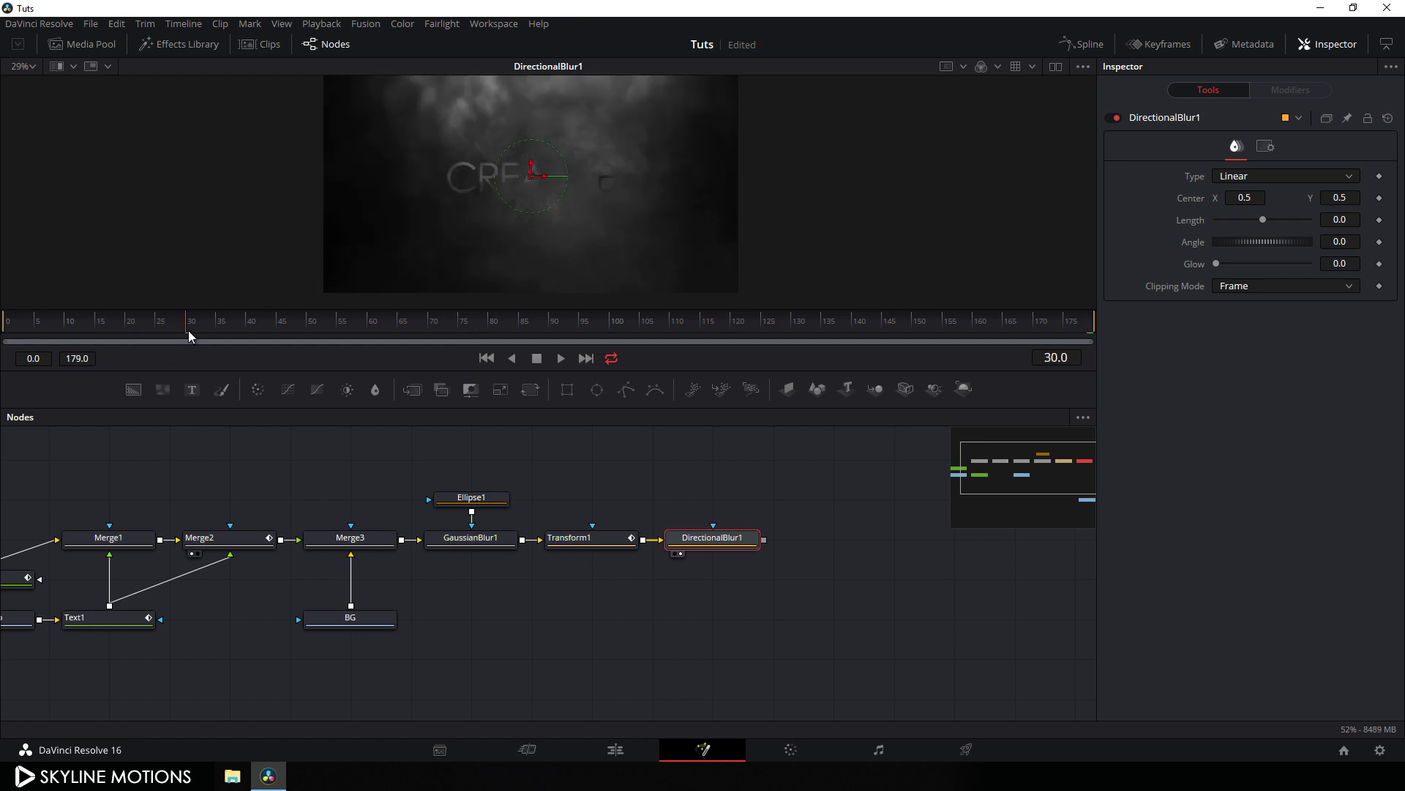
{"action": "right_click", "coordinate": [1195, 229]}
{"action": "left_click", "coordinate": [1200, 229]}
{"action": "left_click_drag", "start_coordinate": [191, 326], "coordinate": [2, 345]}
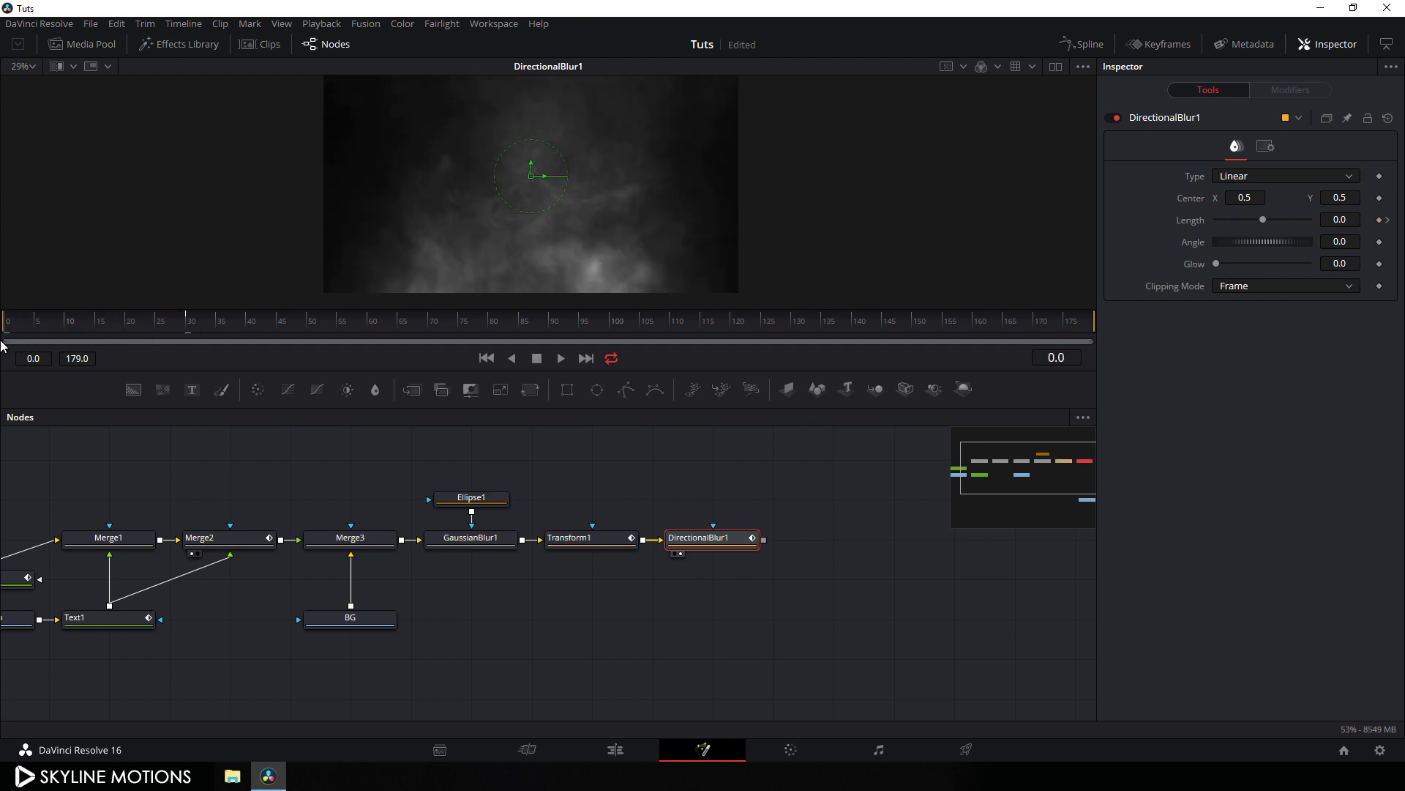
{"action": "left_click_drag", "start_coordinate": [1262, 218], "coordinate": [1170, 220]}
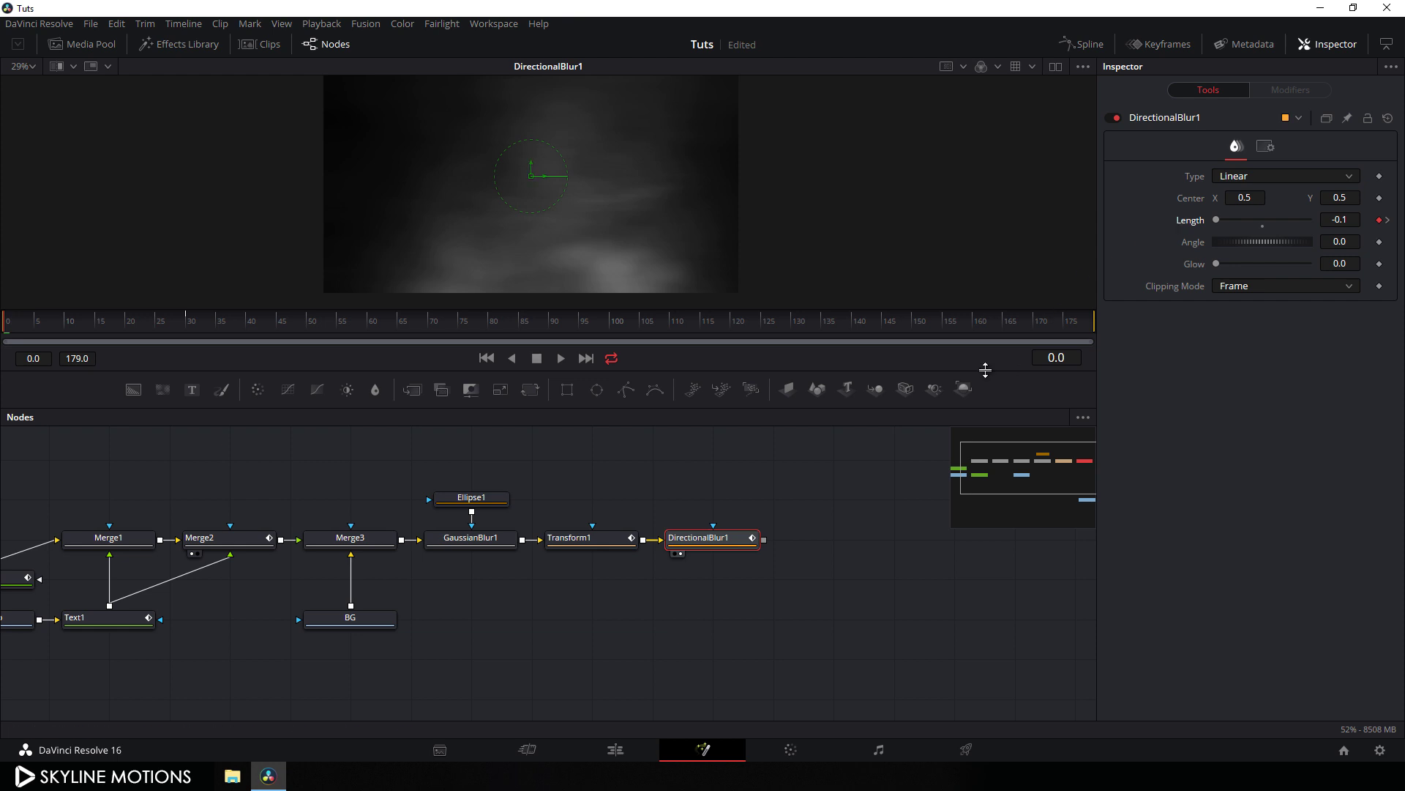
Keyframe DirectionalBlur1's Length at 0.0 on frame 150 and 0.1 on frame 179, and set its Angle to 90
{"action": "left_click", "coordinate": [882, 323]}
{"action": "left_click_drag", "start_coordinate": [880, 322], "coordinate": [916, 326]}
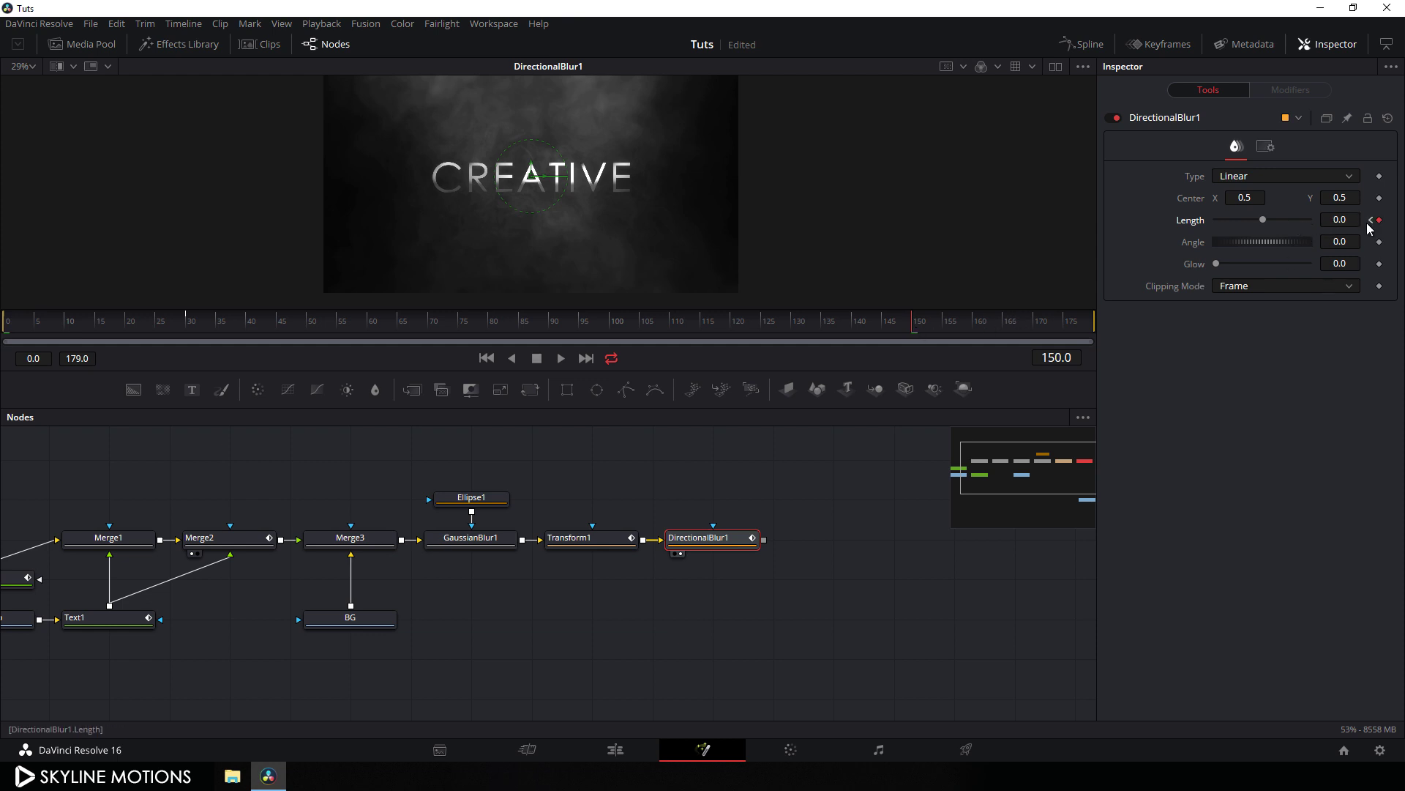
{"action": "left_click_drag", "start_coordinate": [1017, 322], "coordinate": [1136, 319]}
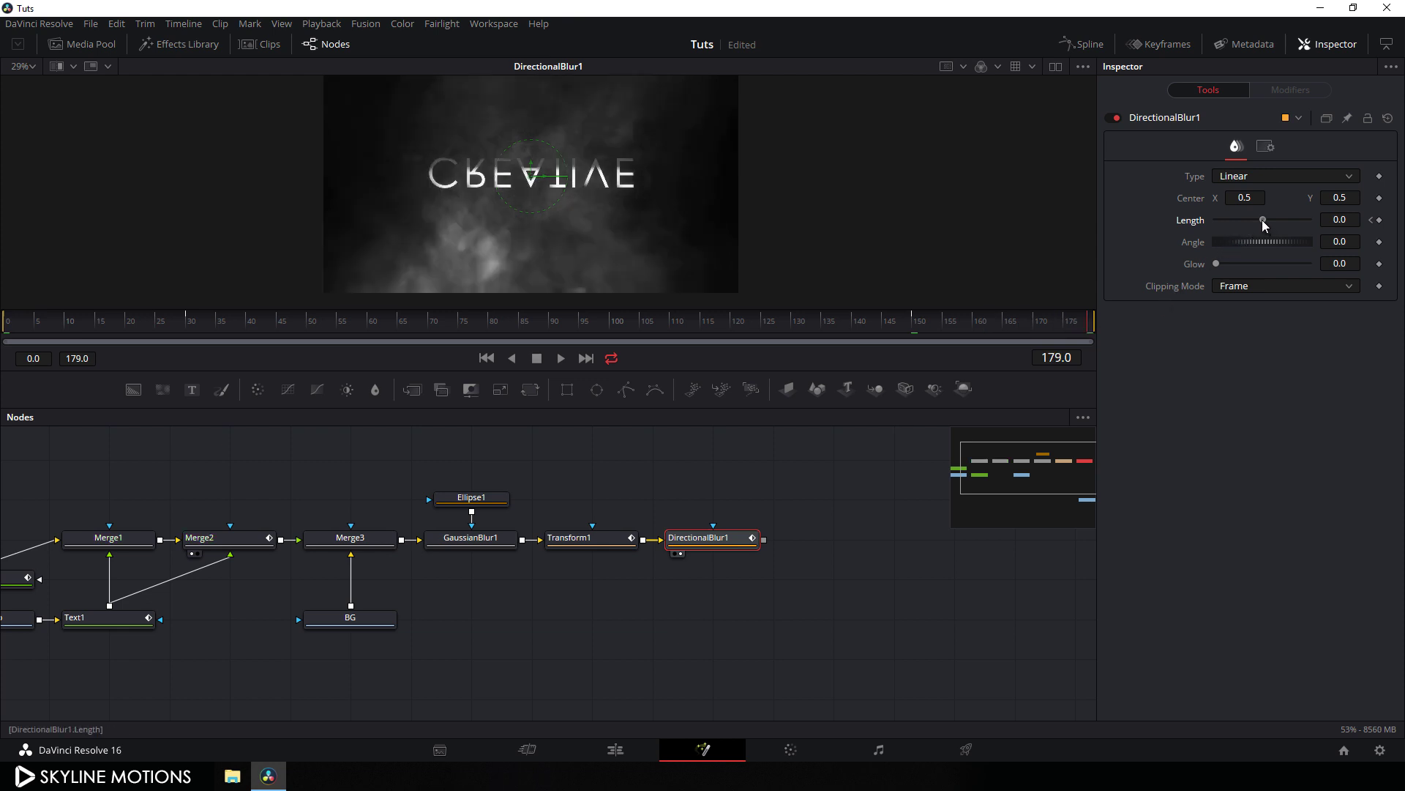
{"action": "left_click_drag", "start_coordinate": [1262, 220], "coordinate": [1344, 229]}
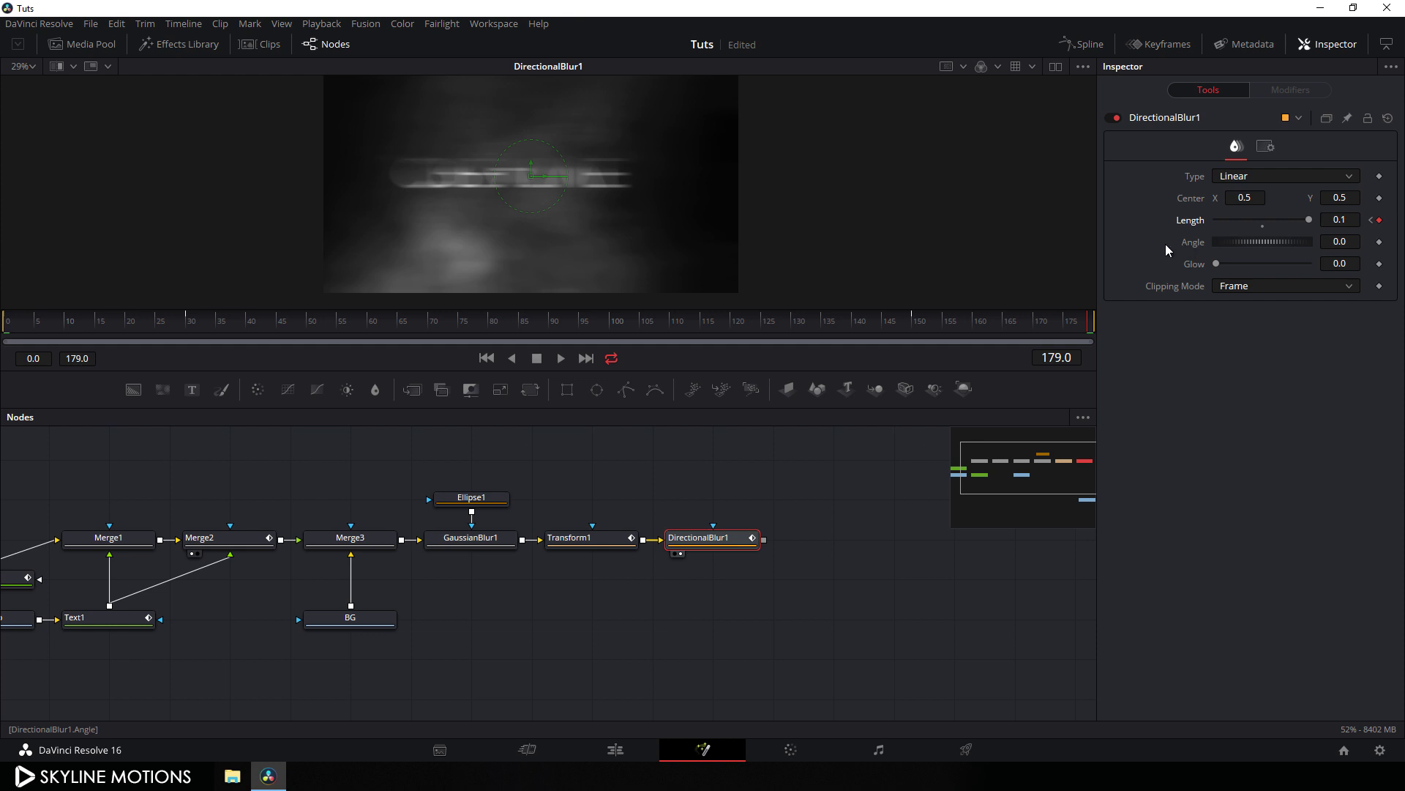
{"action": "left_click", "coordinate": [1350, 242]}
{"action": "key", "text": "Tab"}
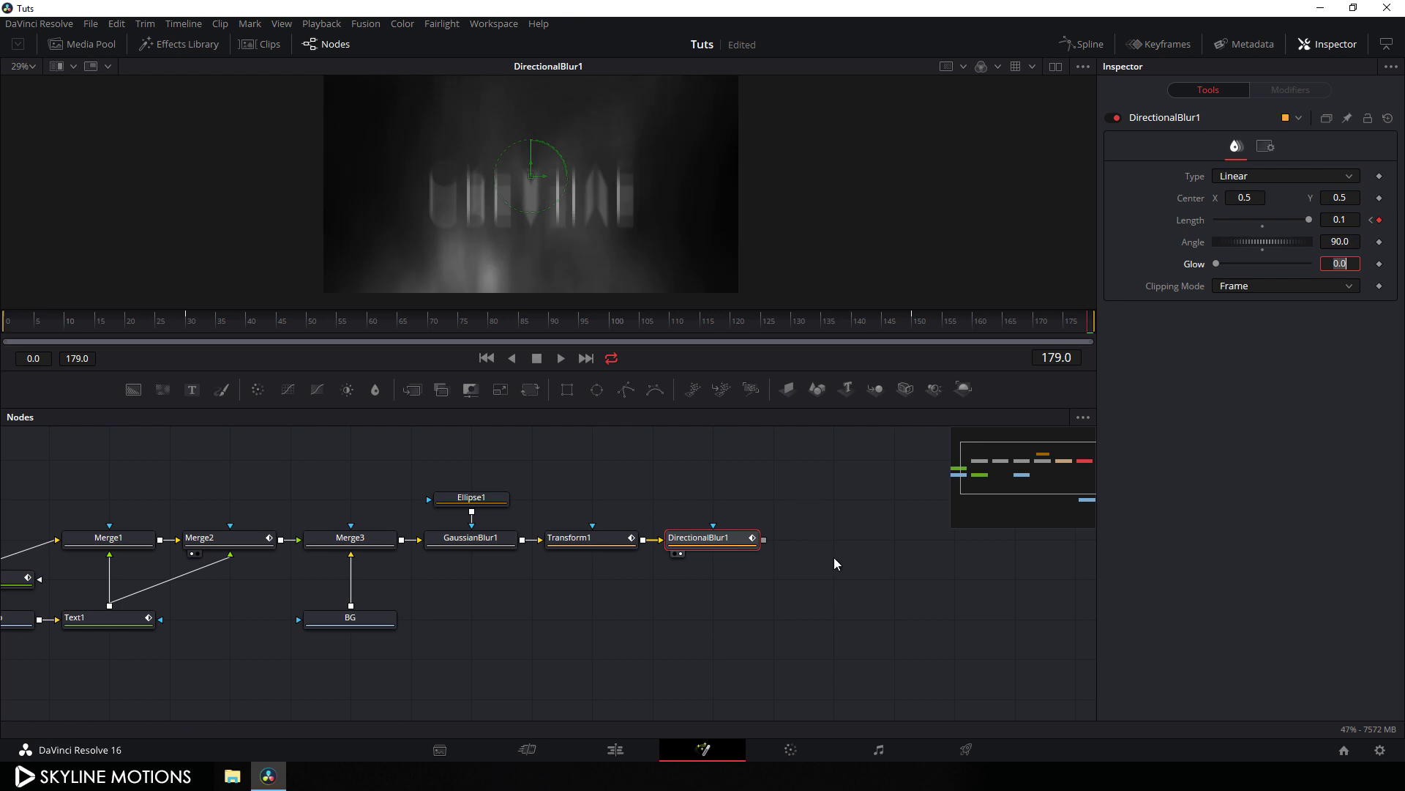
Connect DirectionalBlur1's output to MediaOut1, with MediaOut1 placed below it in the node graph
{"action": "scroll", "coordinate": [833, 562], "scroll_direction": "down", "scroll_amount": 2}
{"action": "left_click_drag", "start_coordinate": [682, 697], "coordinate": [686, 596]}
{"action": "scroll", "coordinate": [771, 560], "scroll_direction": "up", "scroll_amount": 1}
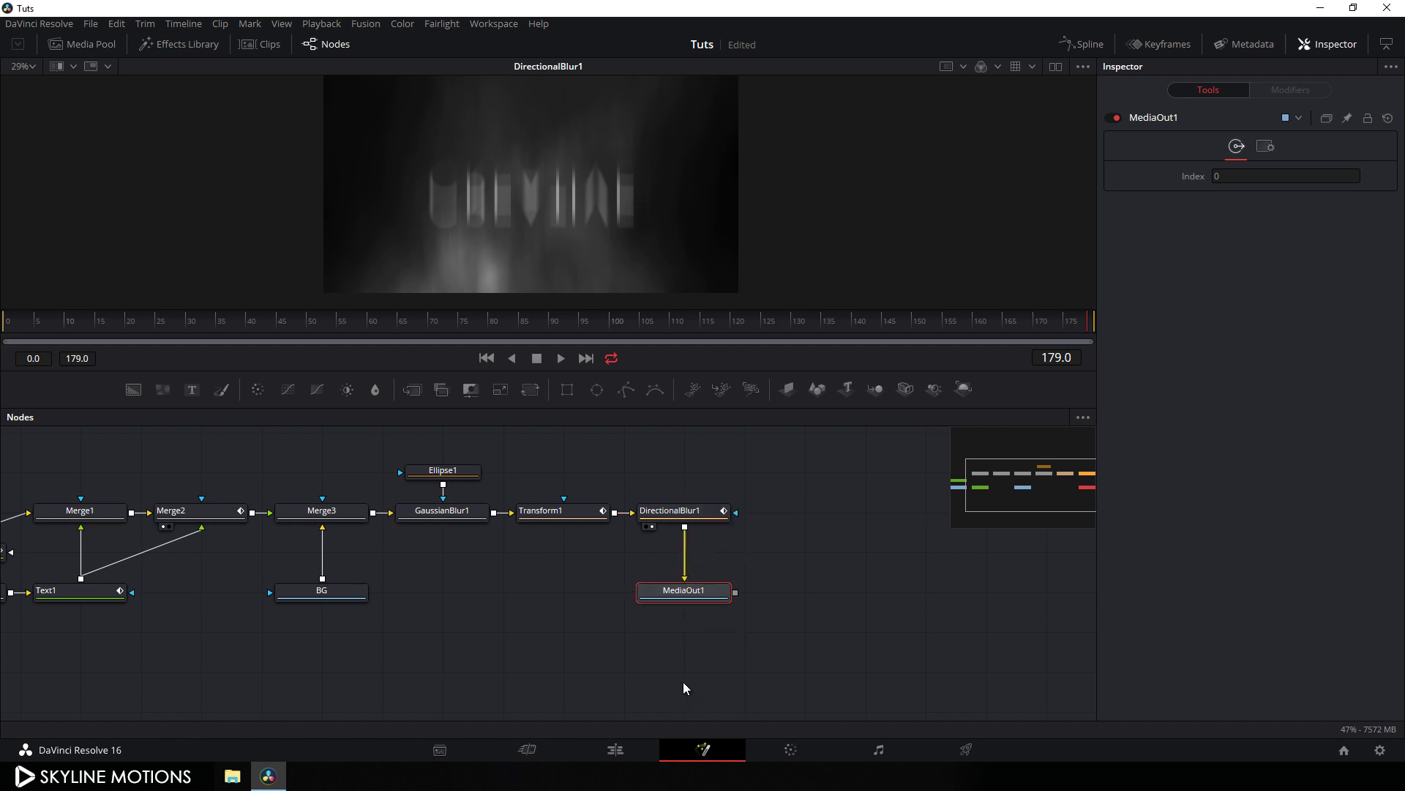
Switch to the Edit page, apply 2.35 output blanking to the timeline, and scrub the clip to preview it
{"action": "left_click", "coordinate": [623, 754]}
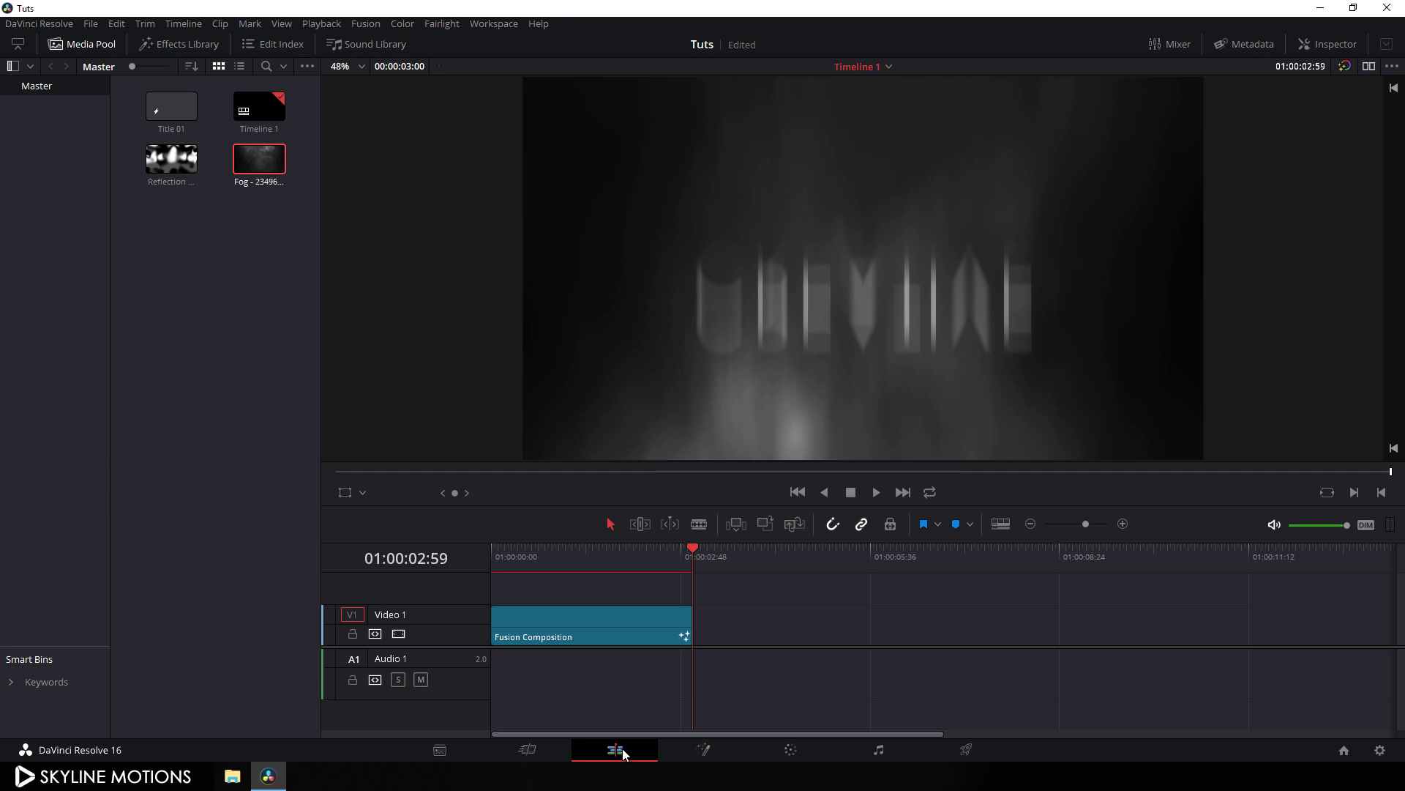
{"action": "left_click", "coordinate": [185, 23]}
{"action": "mouse_move", "coordinate": [269, 509]}
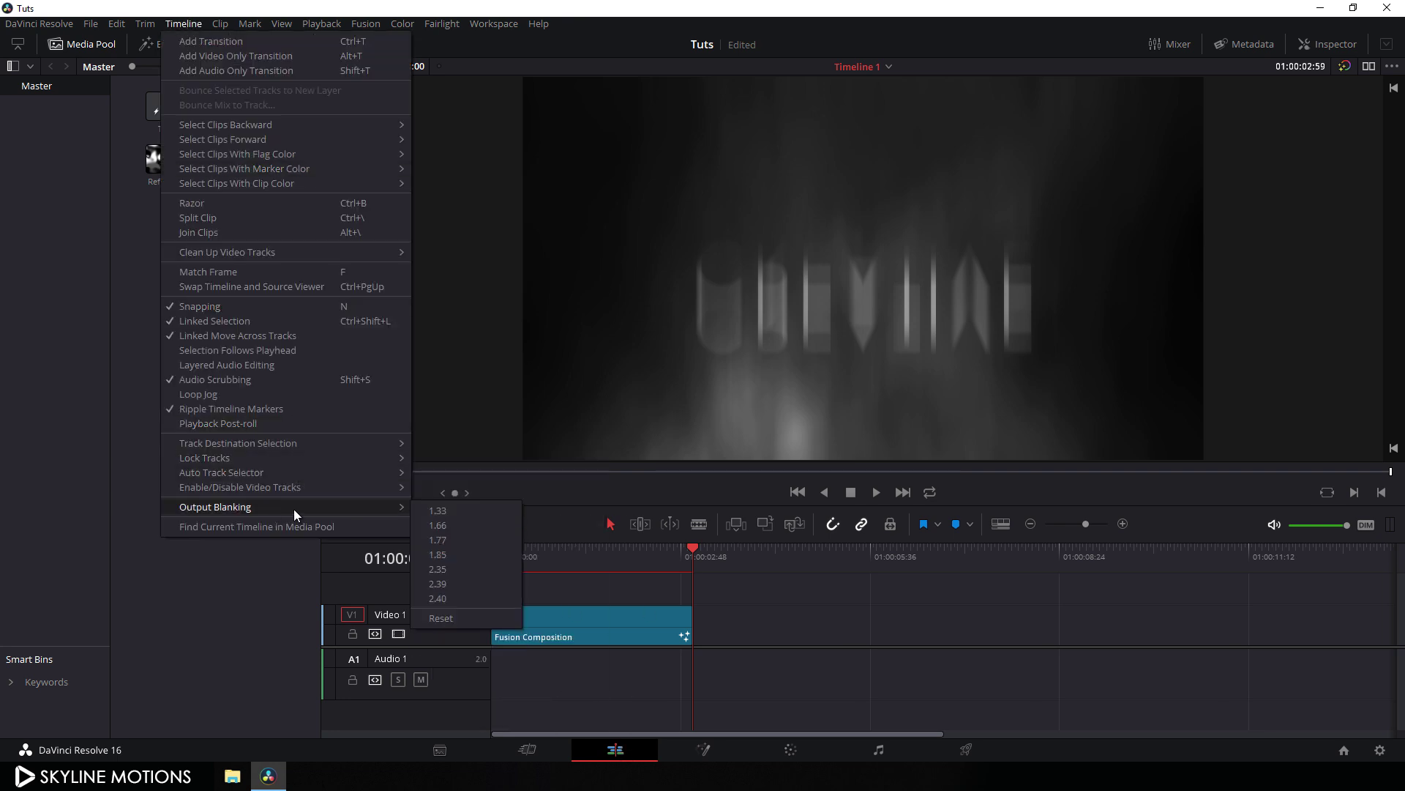
{"action": "left_click", "coordinate": [456, 570]}
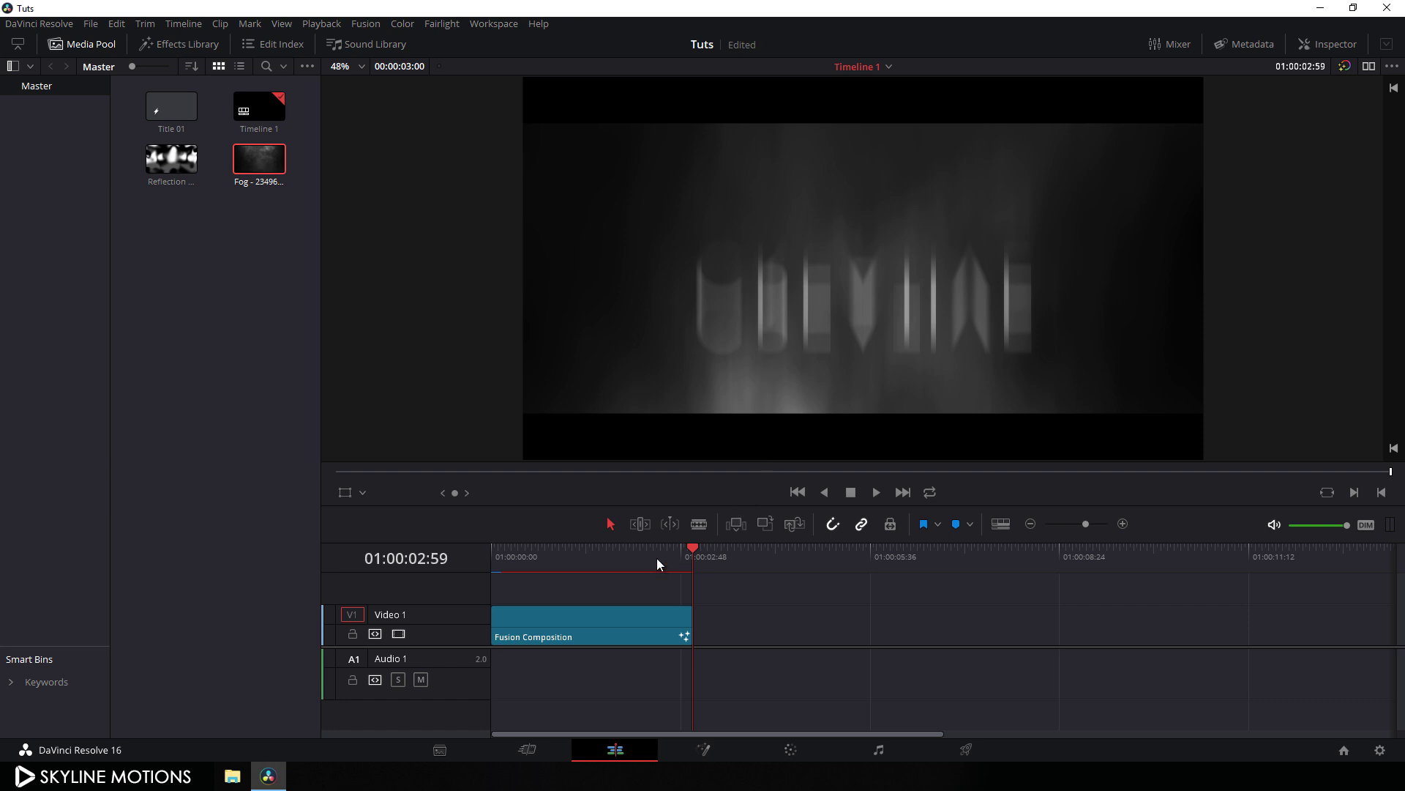
{"action": "left_click_drag", "start_coordinate": [656, 560], "coordinate": [626, 551]}
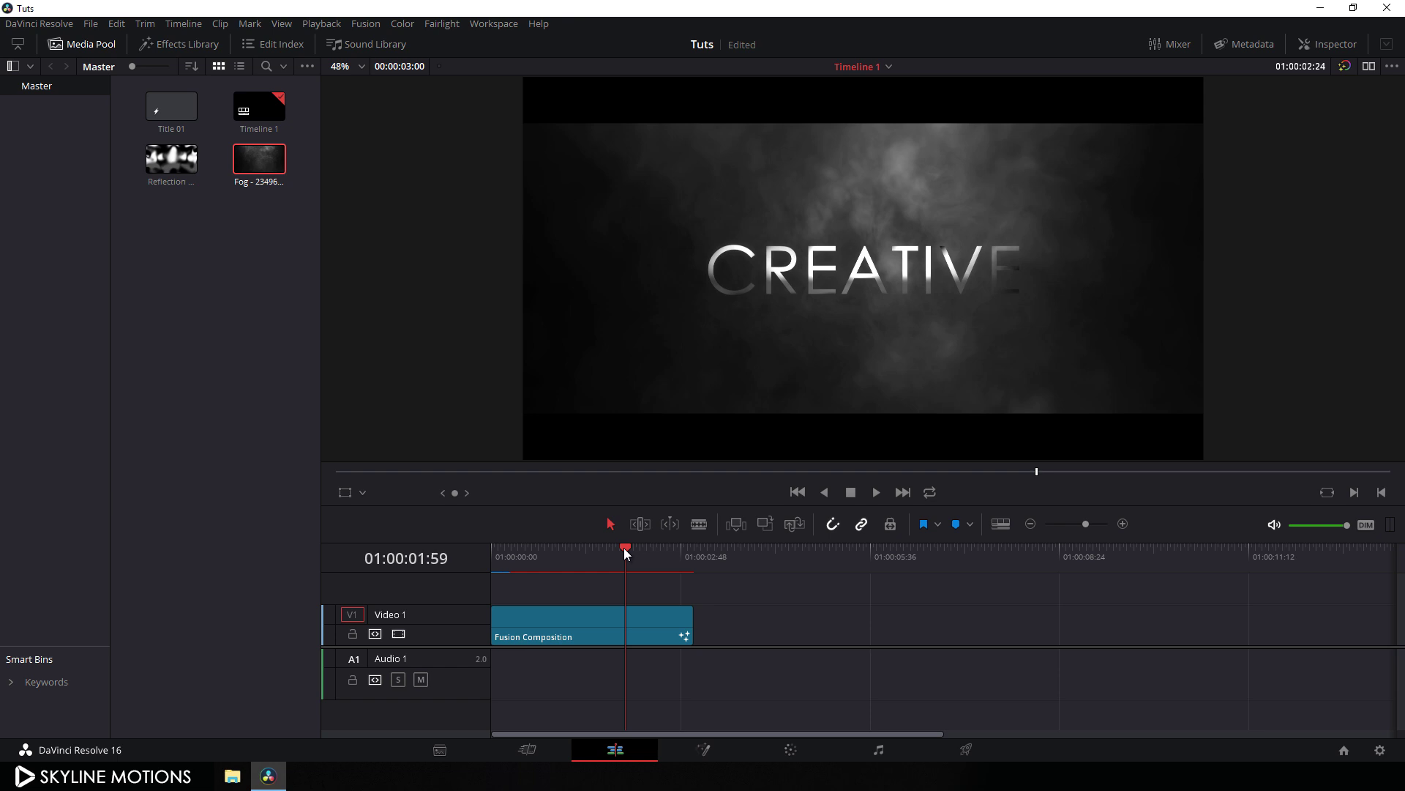
Copy the Fusion Composition clip and paste the duplicate directly after it at 01:00:03:00
{"action": "left_click", "coordinate": [576, 629]}
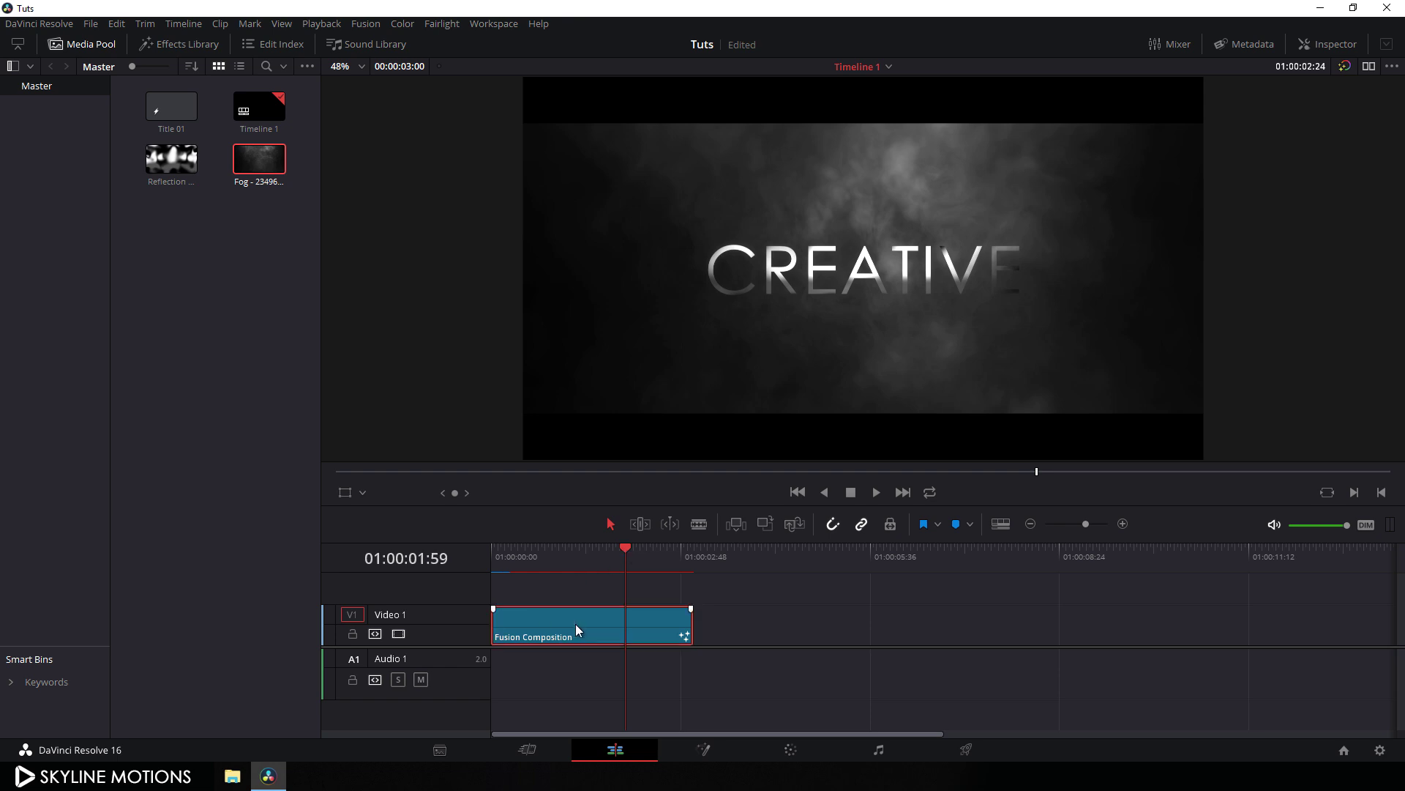
{"action": "left_click", "coordinate": [701, 551]}
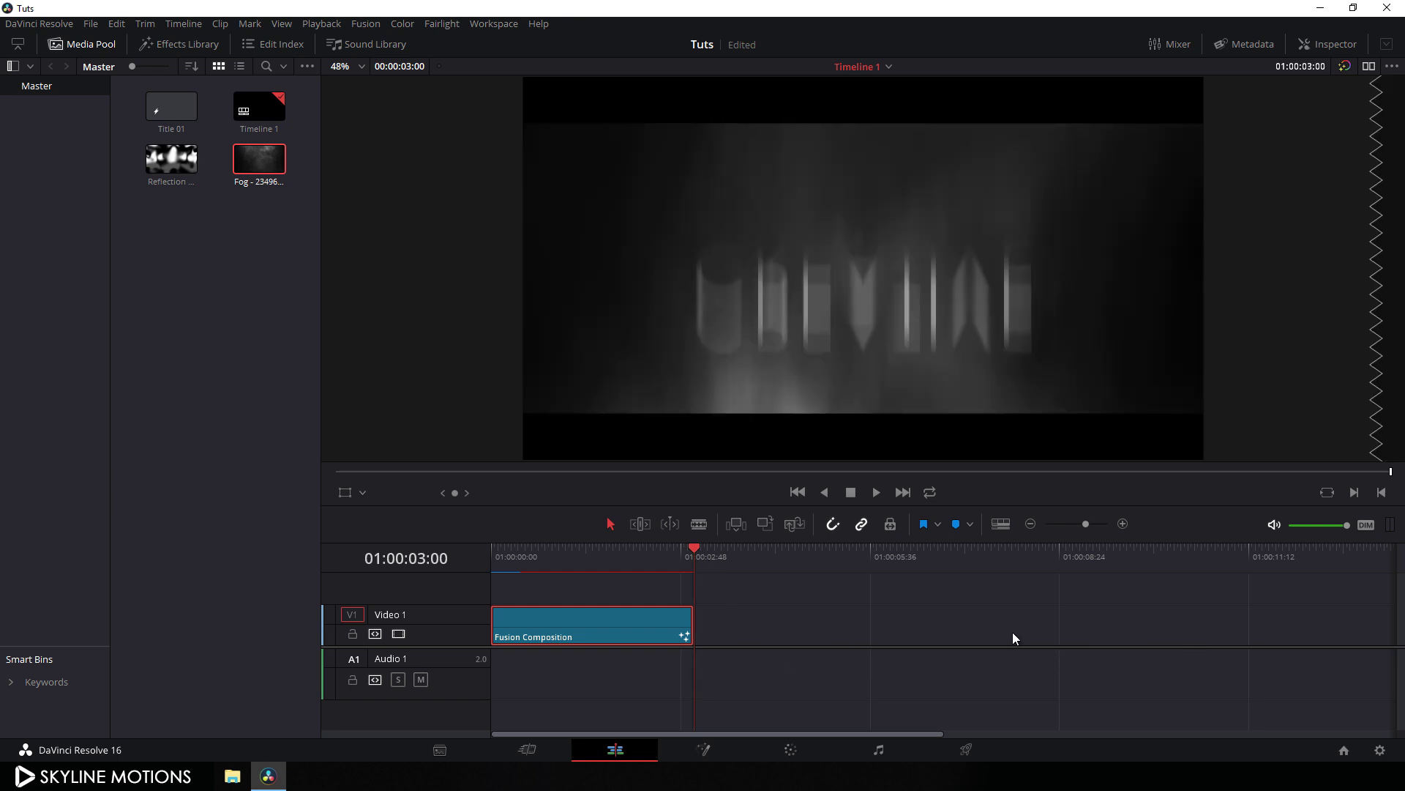
{"action": "key", "text": "ctrl+v"}
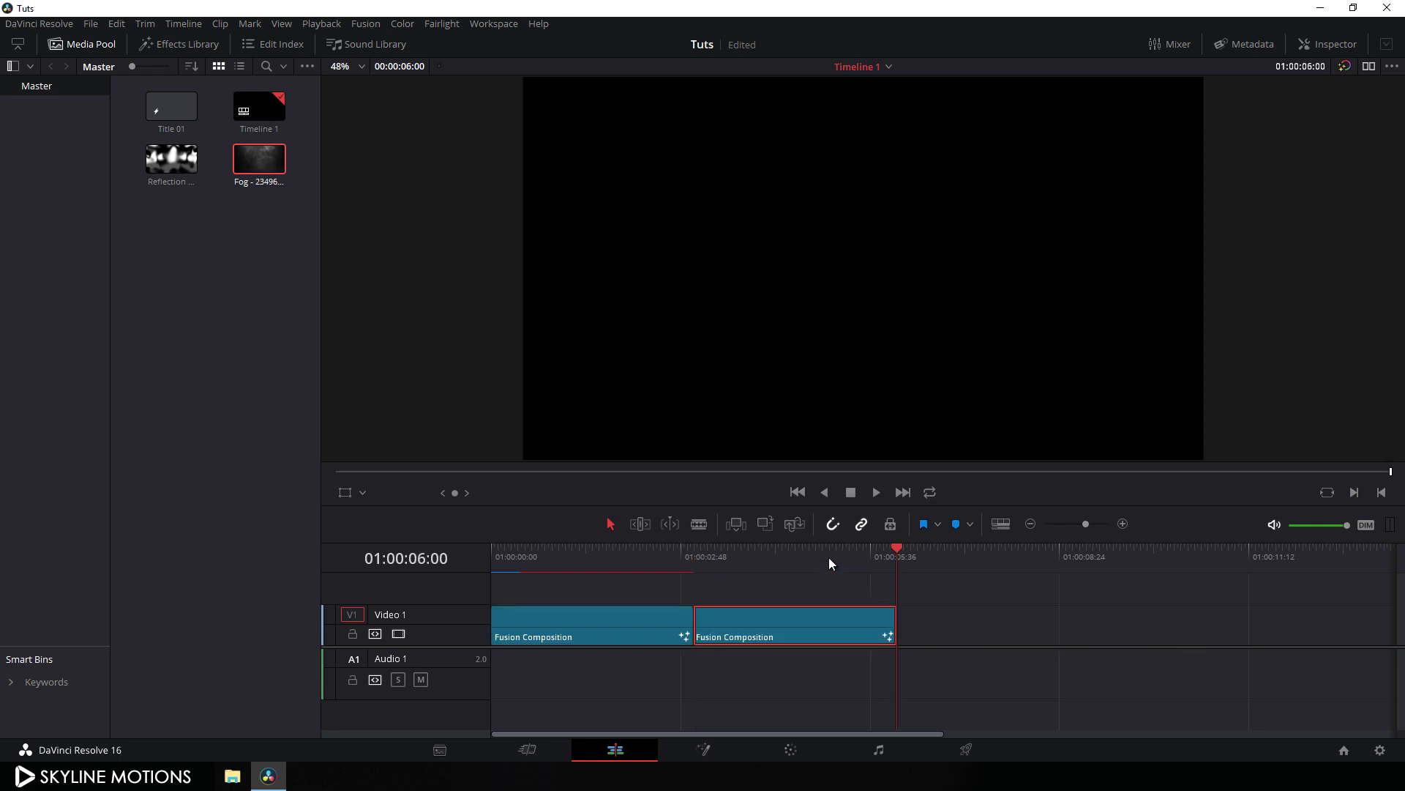
Open the second Fusion Composition clip on the Fusion page and replace Text1's styled text with TUTORIAL
{"action": "left_click_drag", "start_coordinate": [845, 554], "coordinate": [791, 565]}
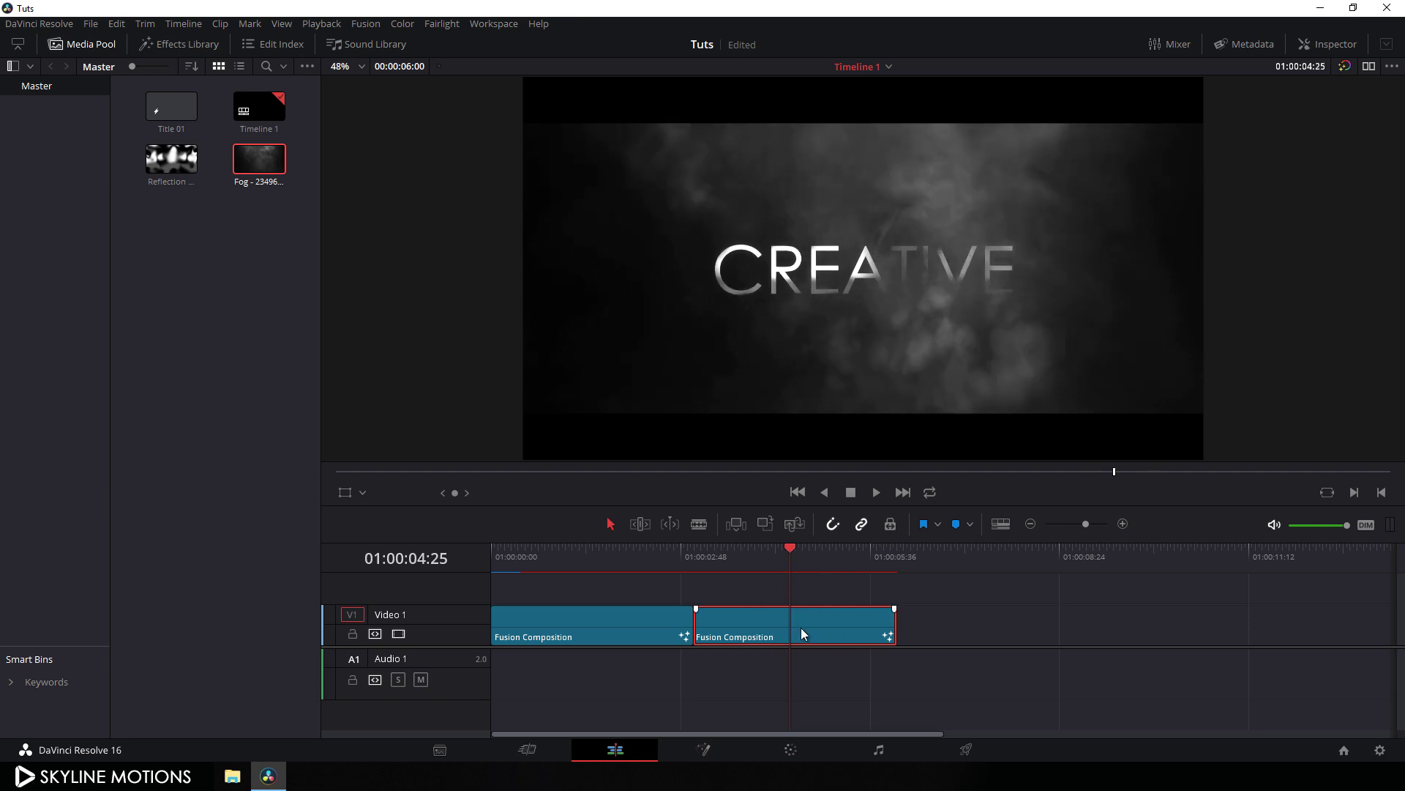
{"action": "left_click", "coordinate": [718, 754]}
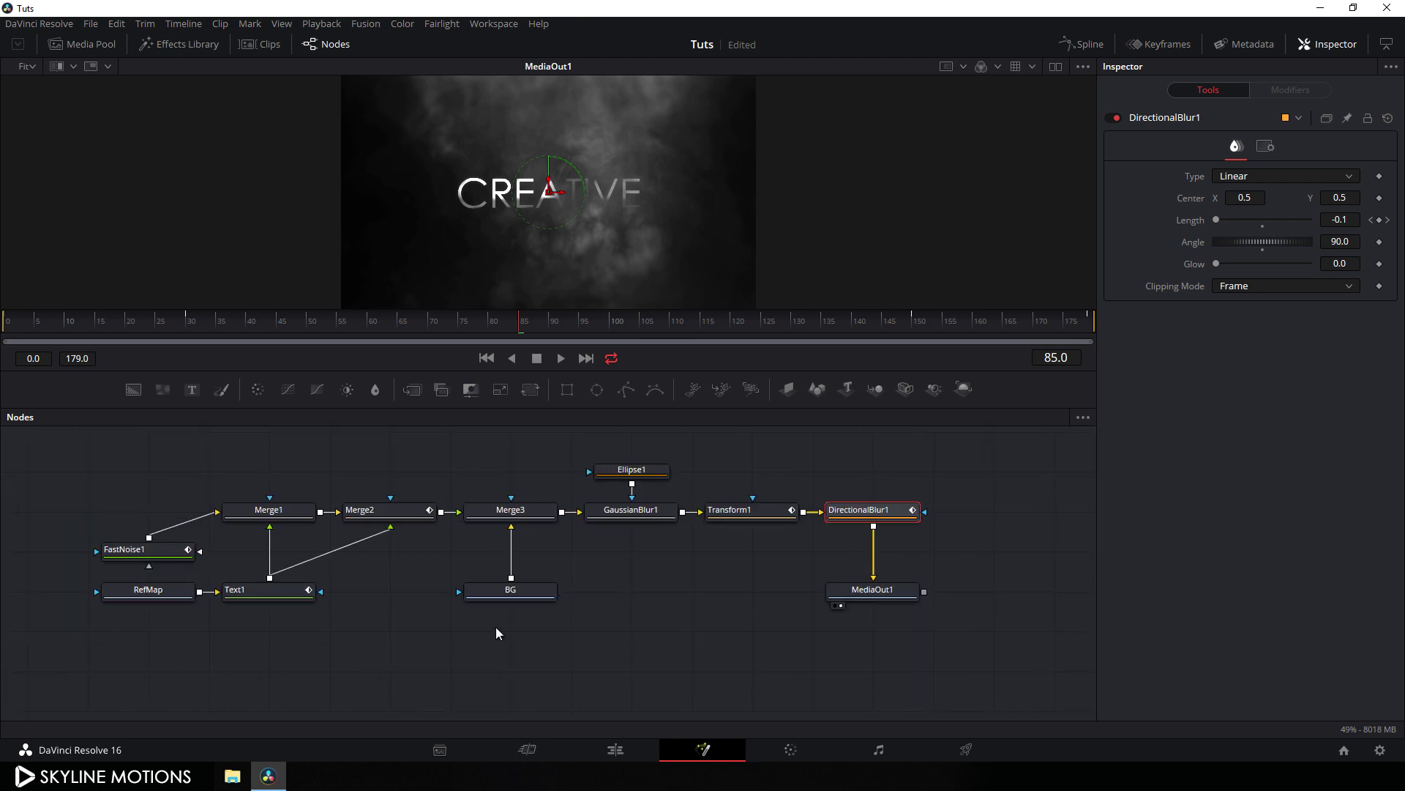
{"action": "left_click", "coordinate": [276, 594]}
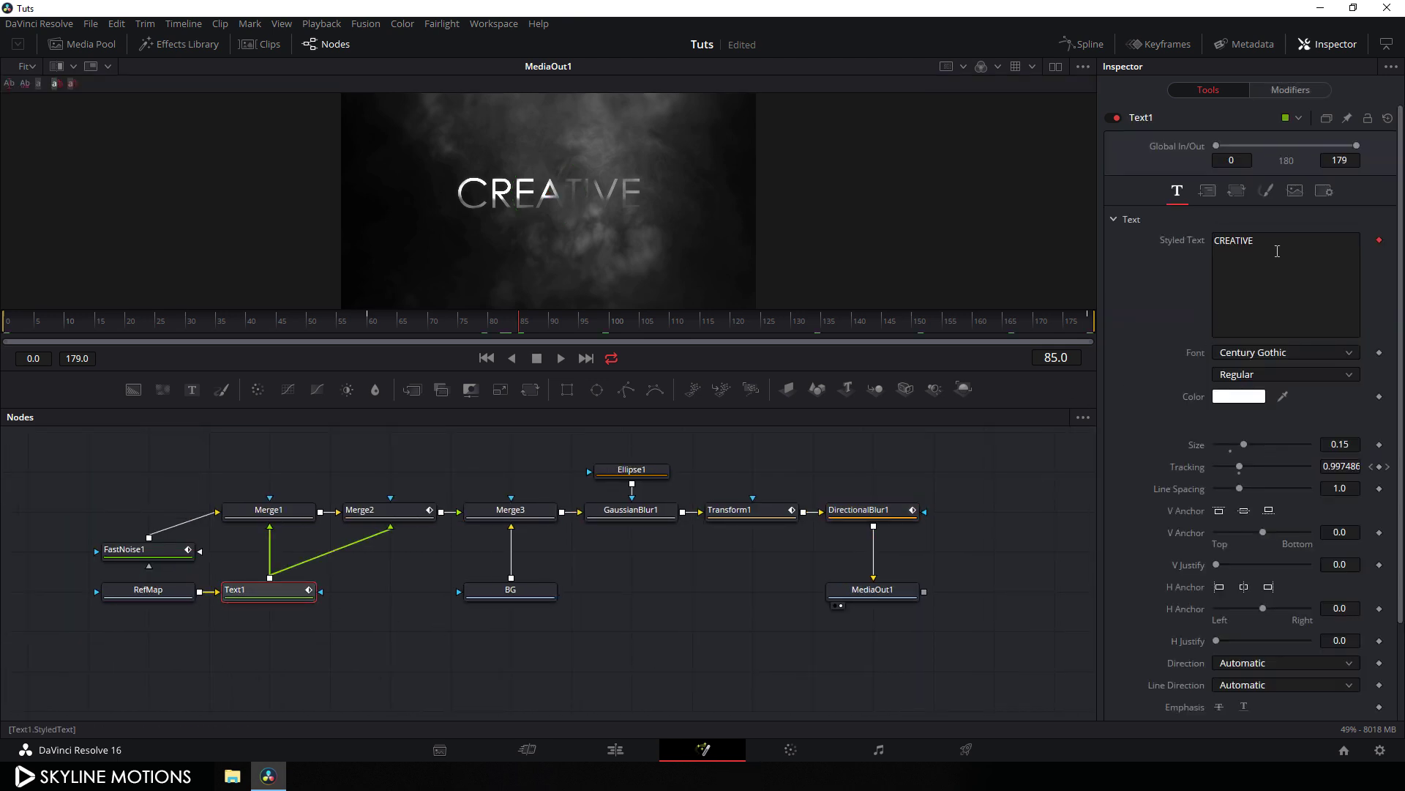
{"action": "left_click_drag", "start_coordinate": [1289, 241], "coordinate": [1151, 244]}
{"action": "key", "text": "BackSpace"}
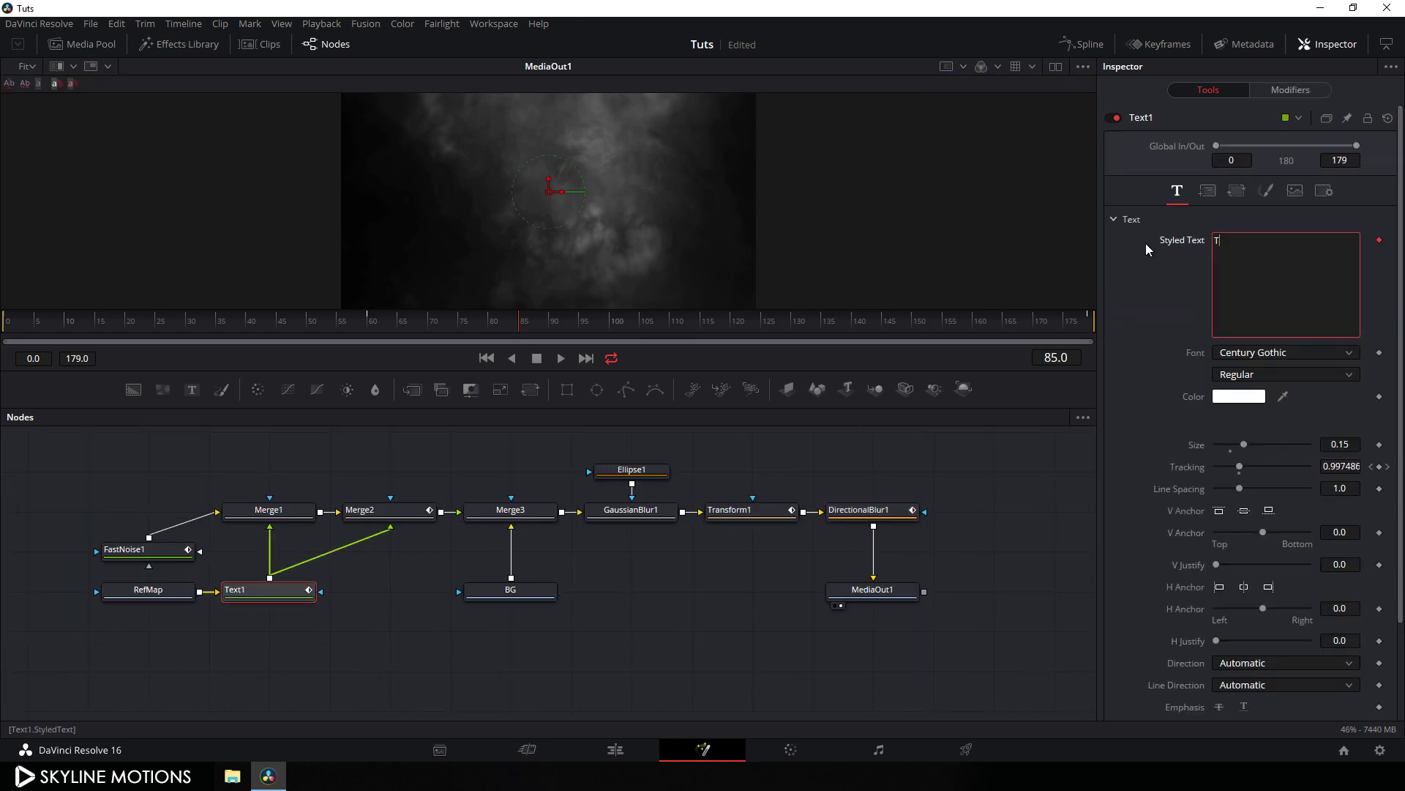
{"action": "type", "text": "TUTORIAL"}
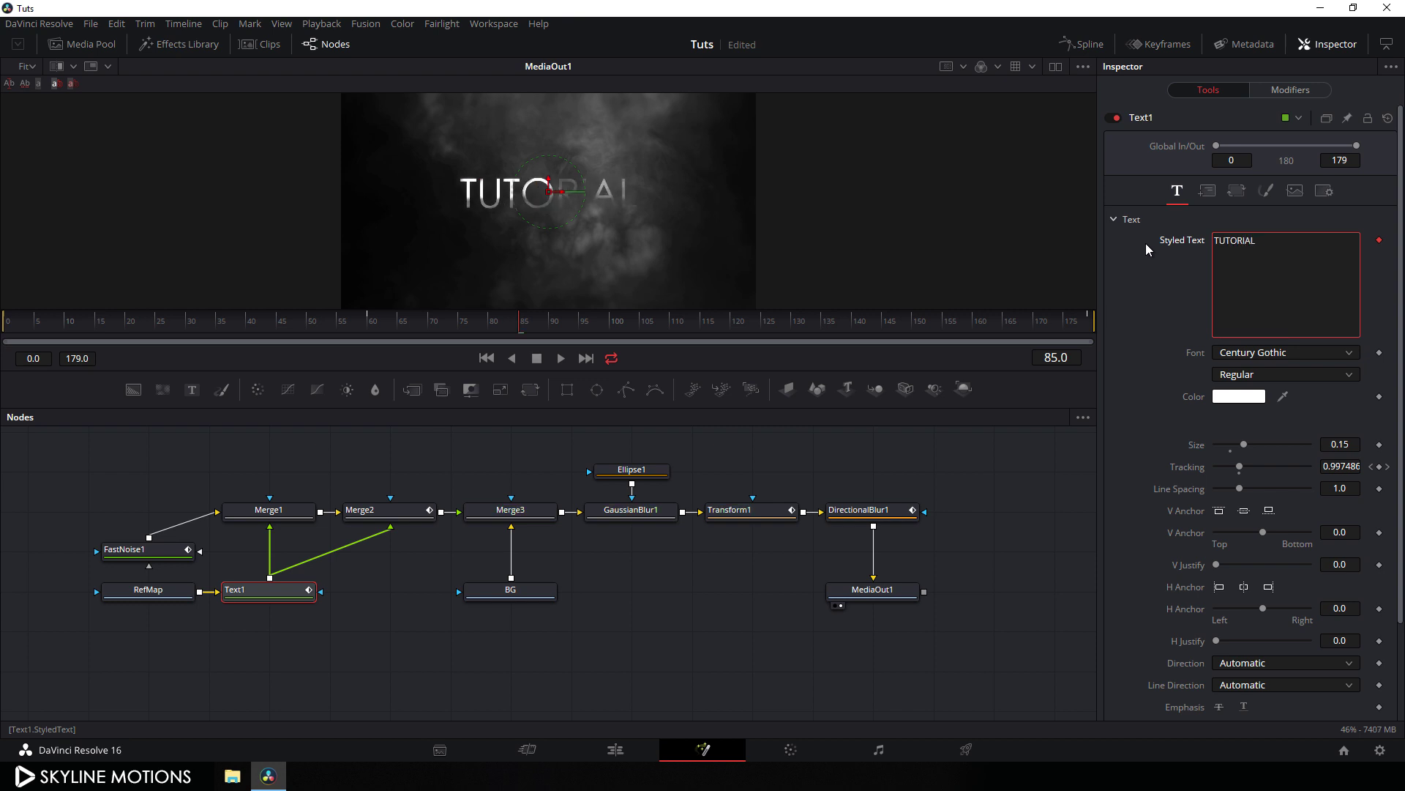
Return to the Edit page, scrub across both title clips, and play the sequence from the start with looping on
{"action": "left_click", "coordinate": [618, 748]}
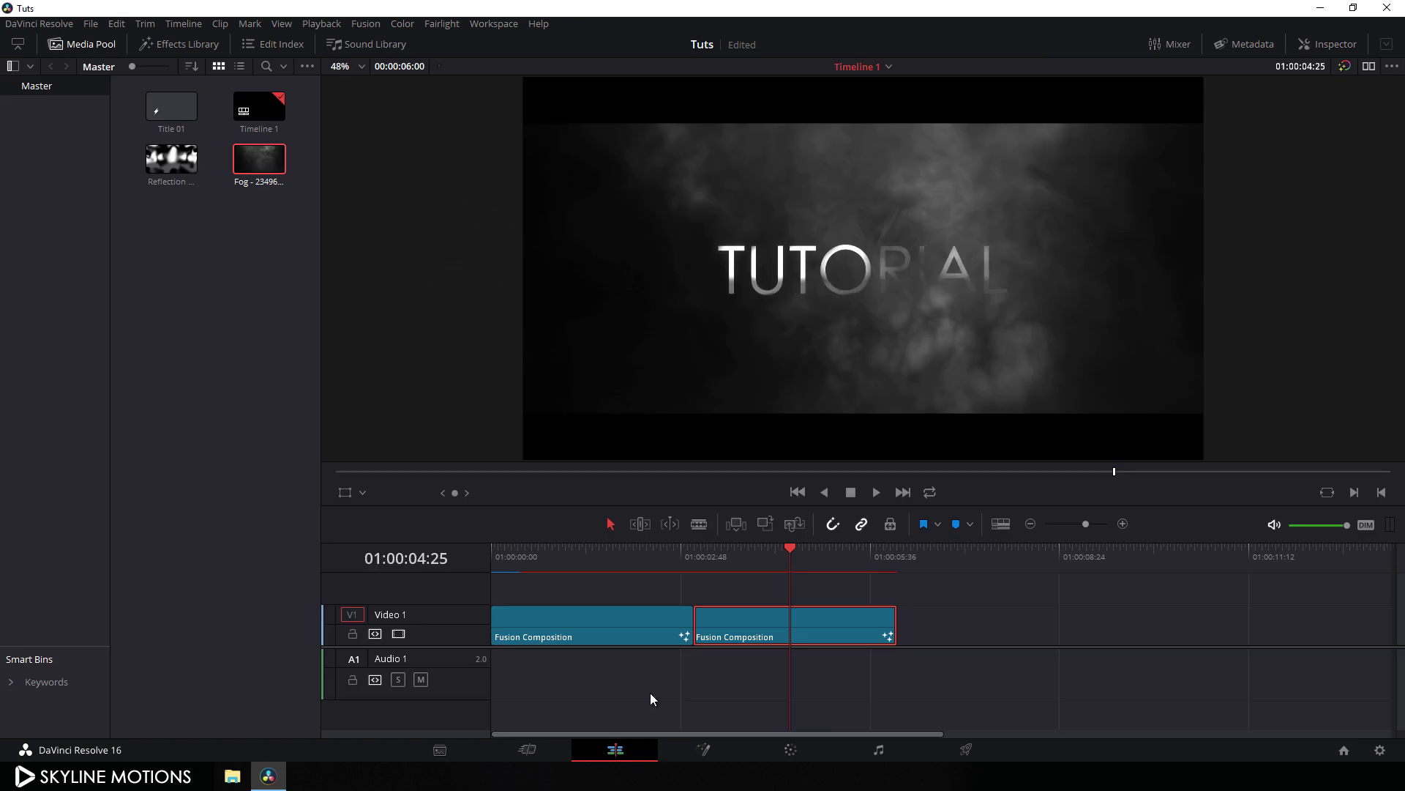
{"action": "left_click", "coordinate": [579, 558]}
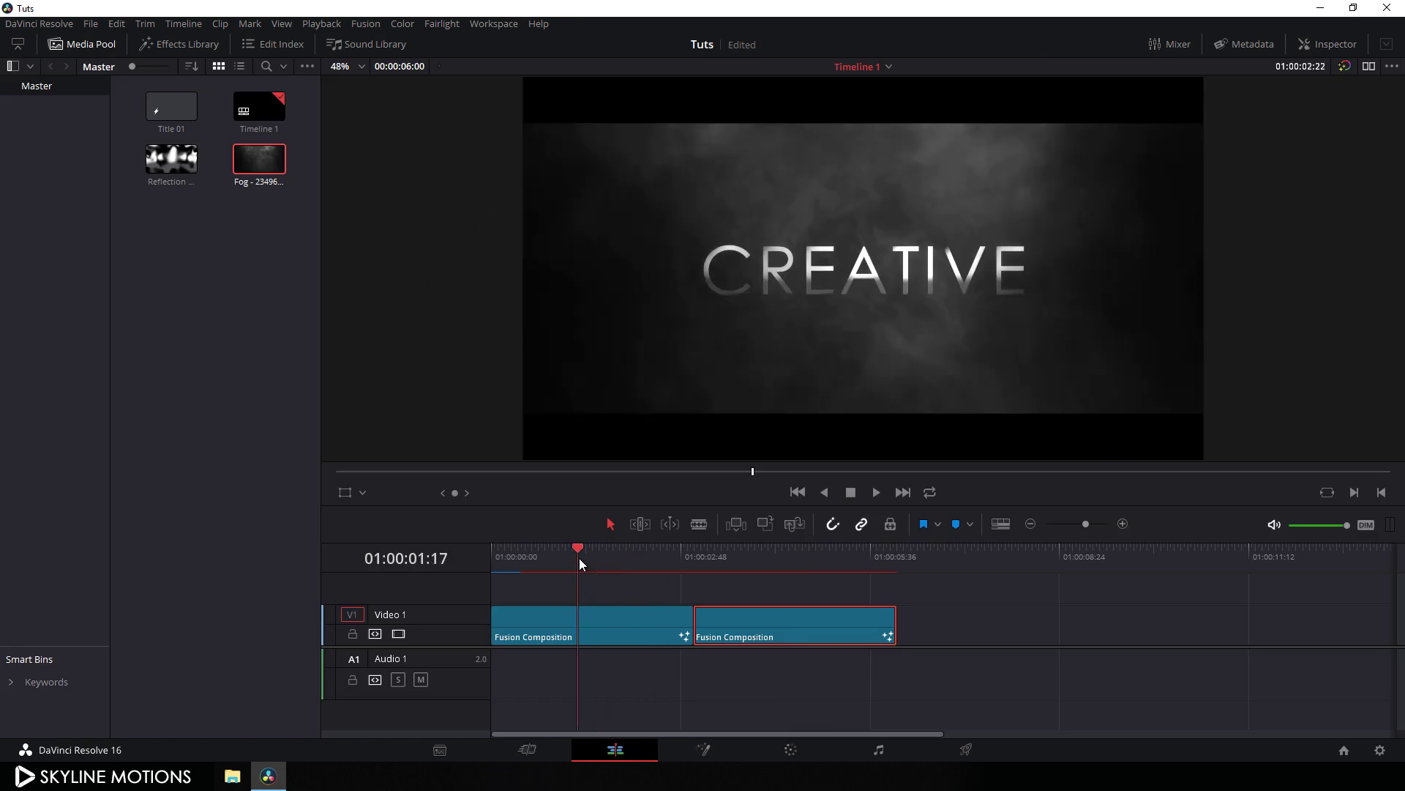
{"action": "left_click_drag", "start_coordinate": [578, 560], "coordinate": [760, 577]}
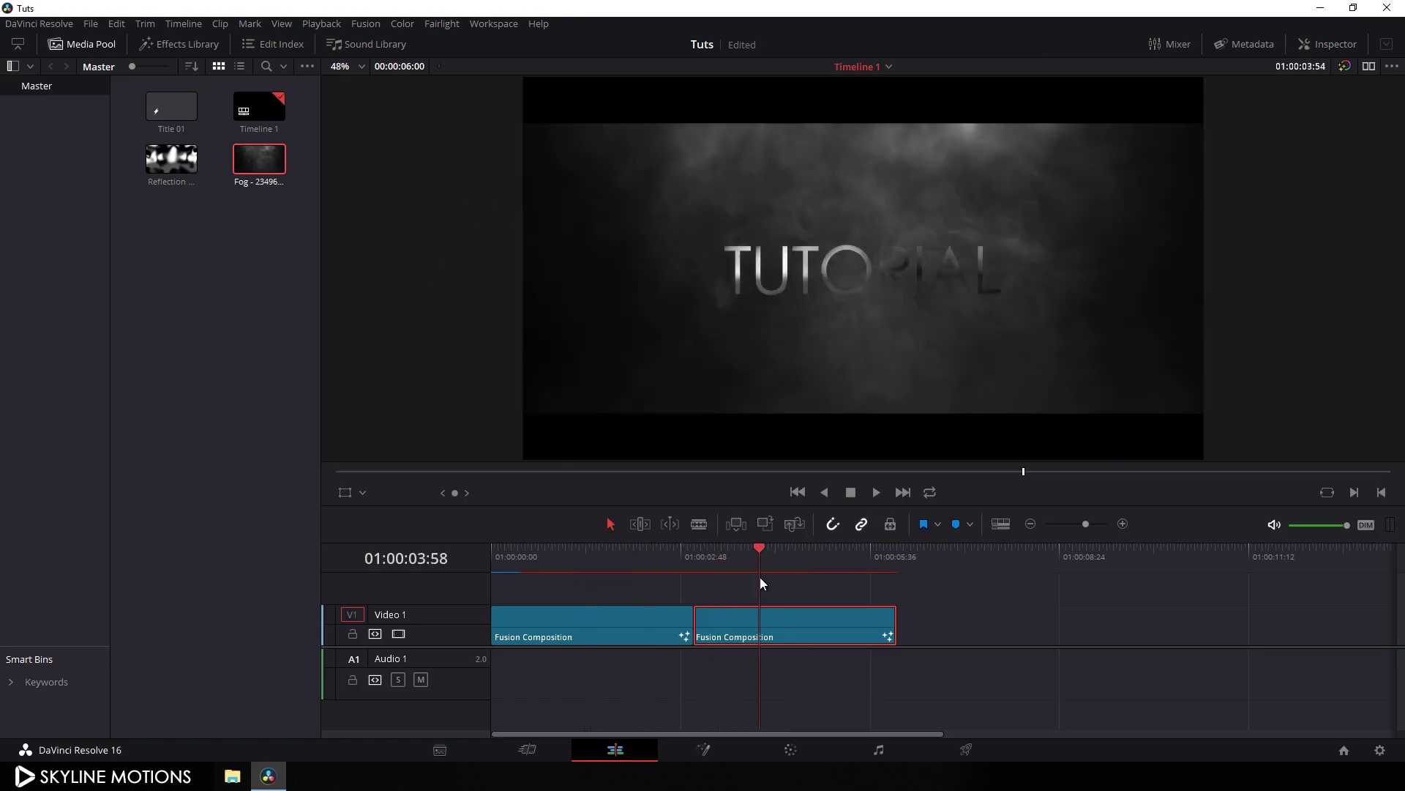
{"action": "left_click", "coordinate": [801, 492]}
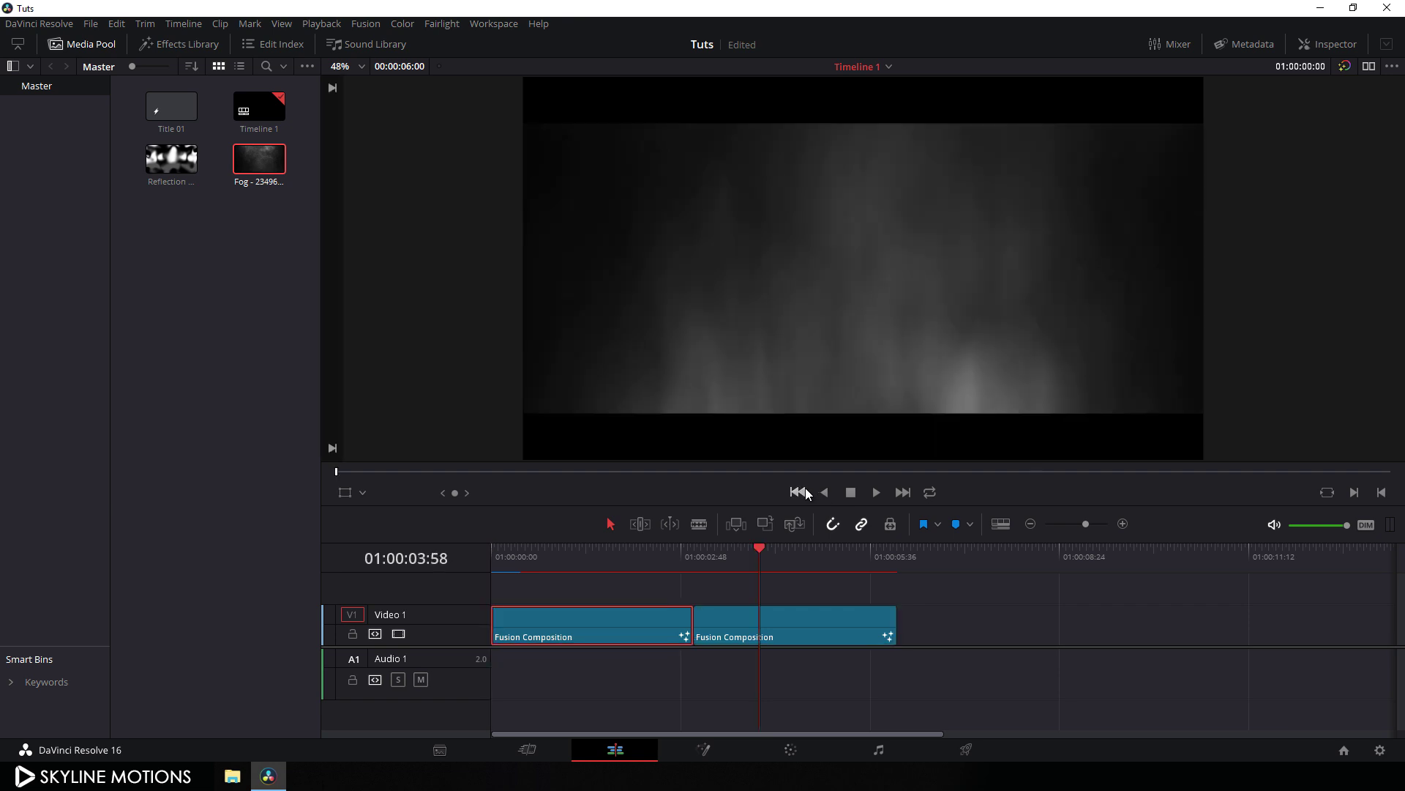
{"action": "left_click_drag", "start_coordinate": [735, 571], "coordinate": [485, 556]}
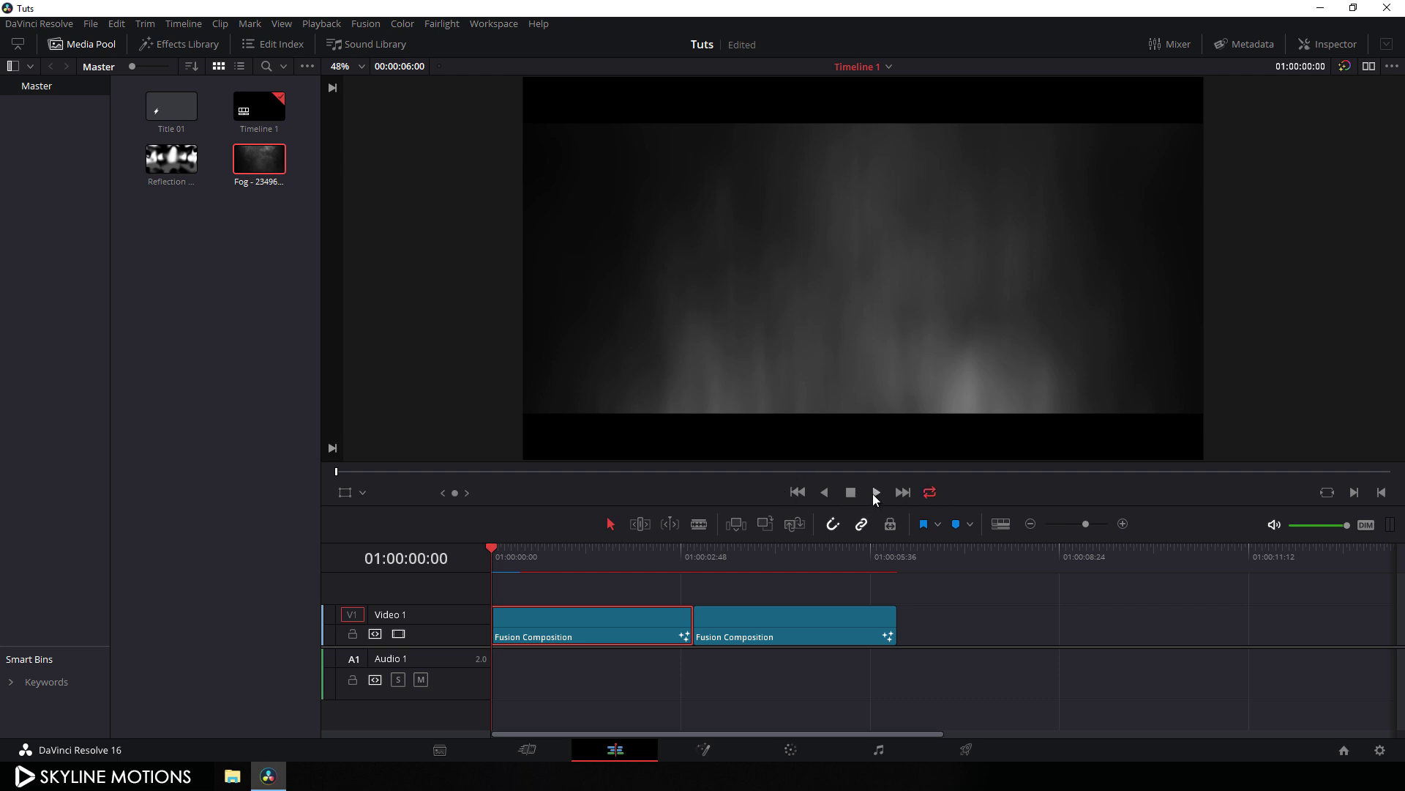
{"action": "left_click", "coordinate": [875, 494]}
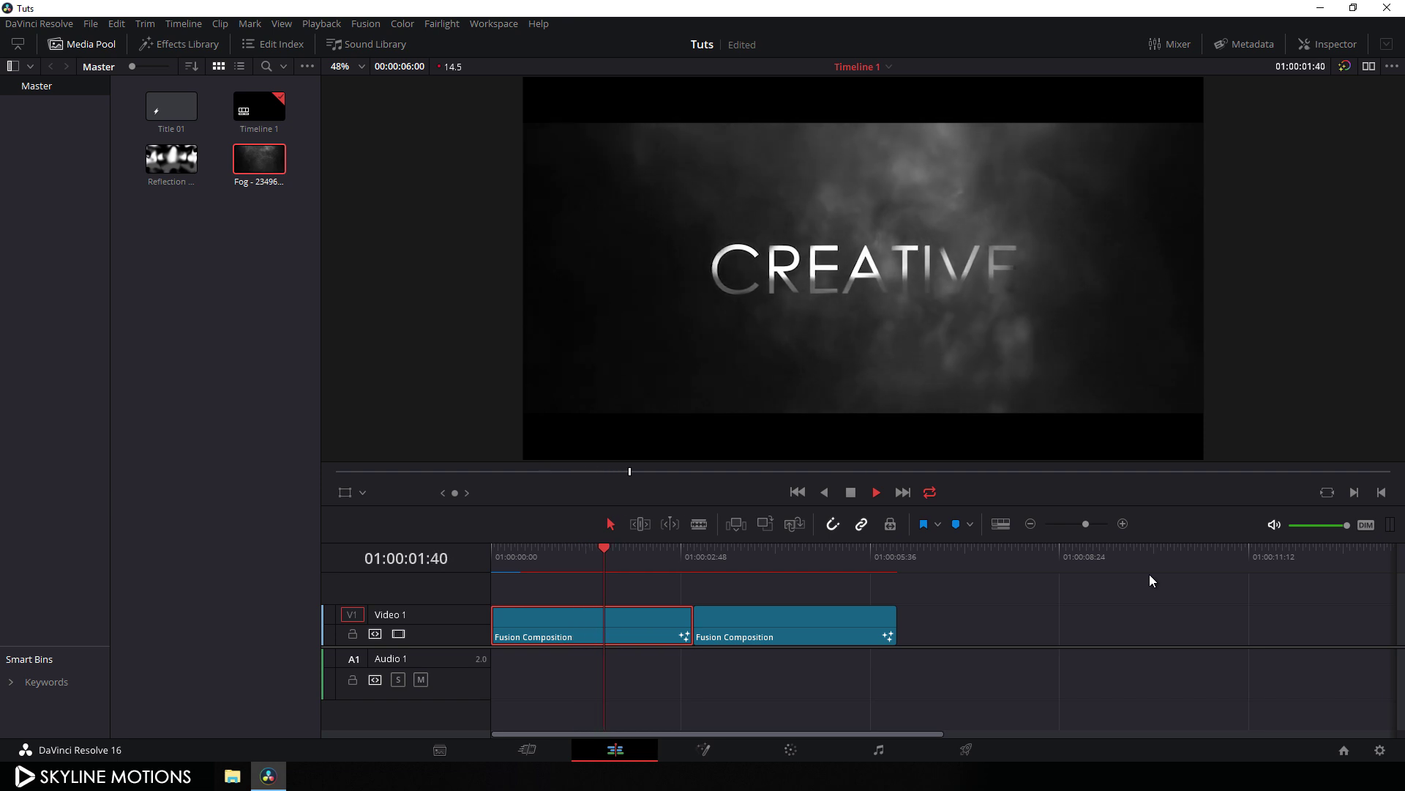